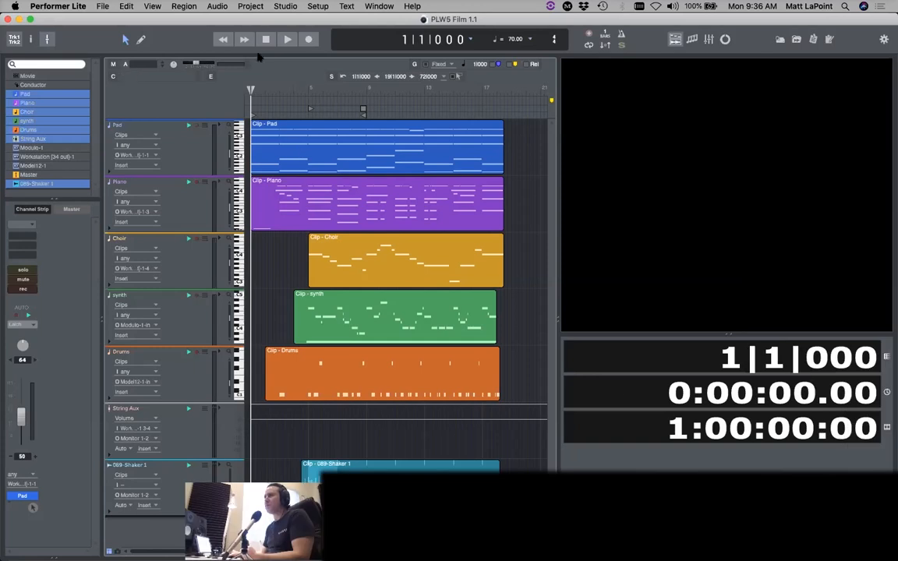
# Play back the PLW5 Film 1.1 project and display its Master track with the other tracks
pyautogui.click(287, 39)
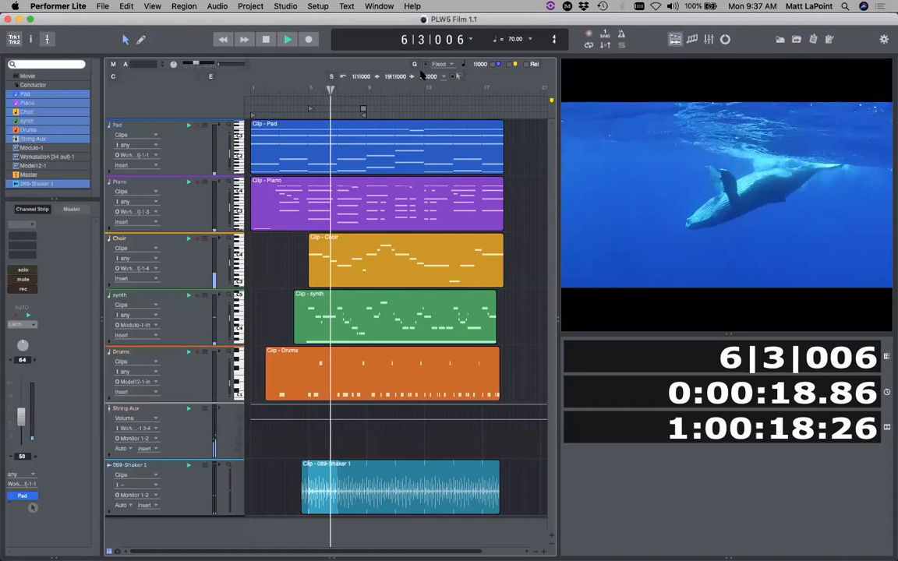
pyautogui.click(35, 175)
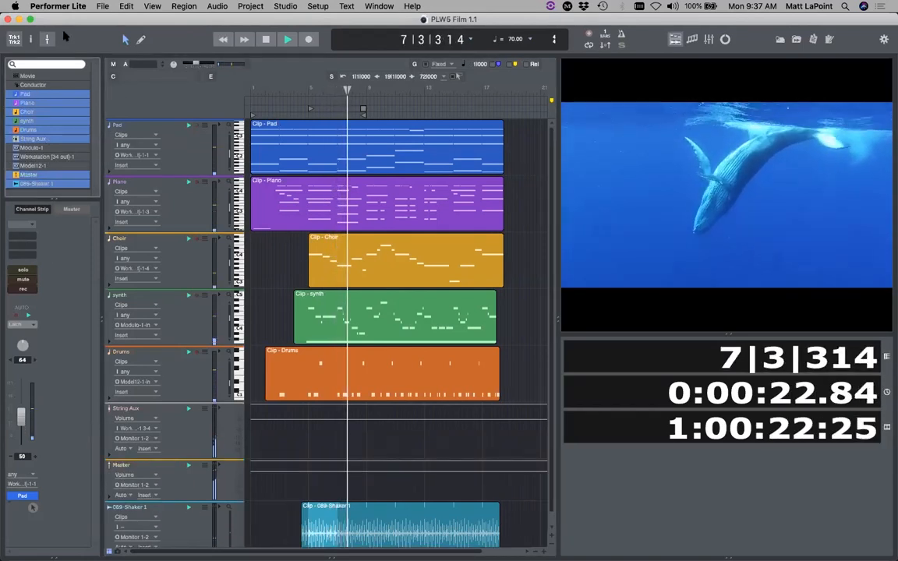
pyautogui.click(28, 176)
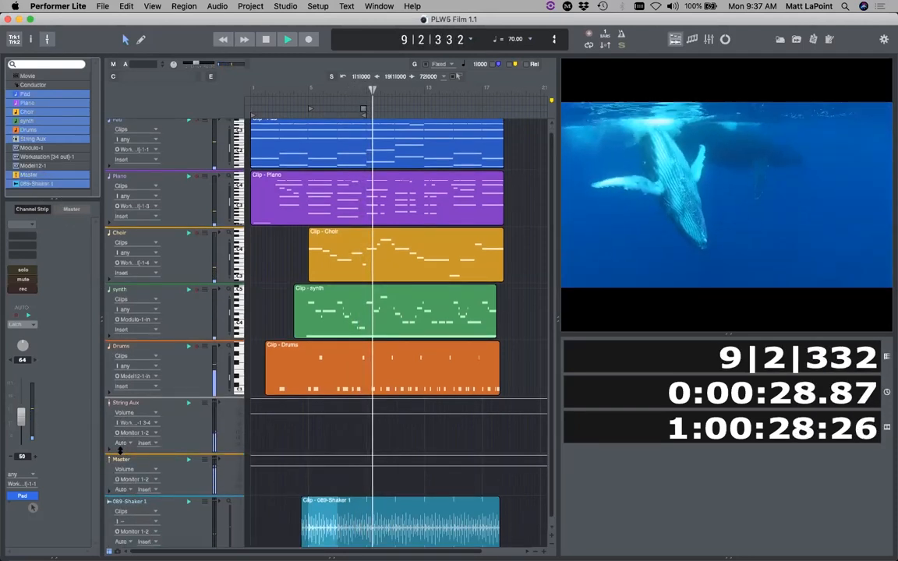
pyautogui.click(30, 175)
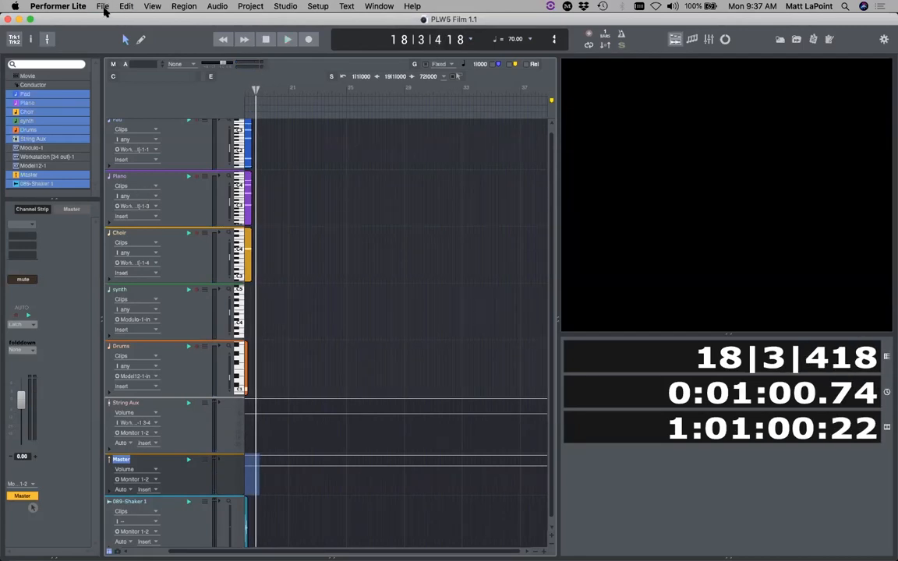
# Close the PLW5 Film 1.1 project
pyautogui.click(104, 6)
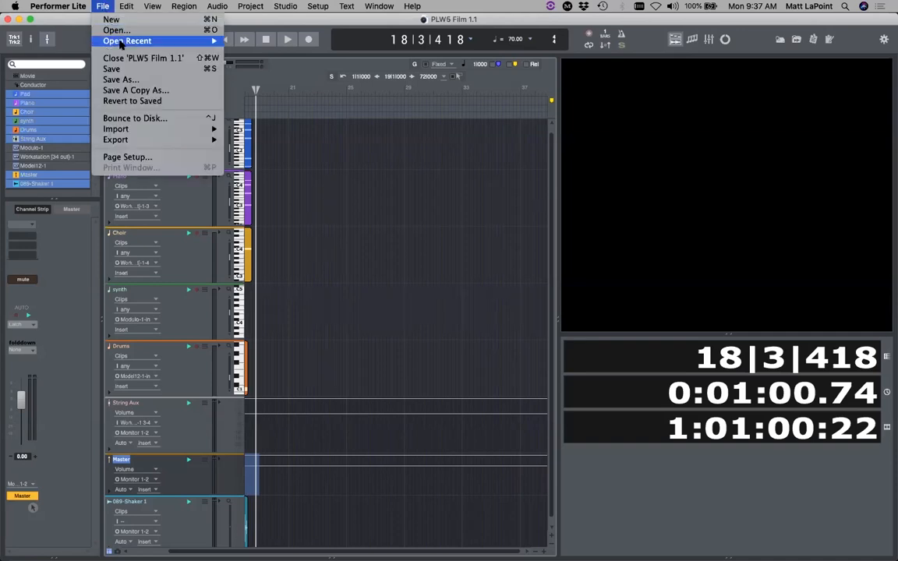
pyautogui.click(142, 58)
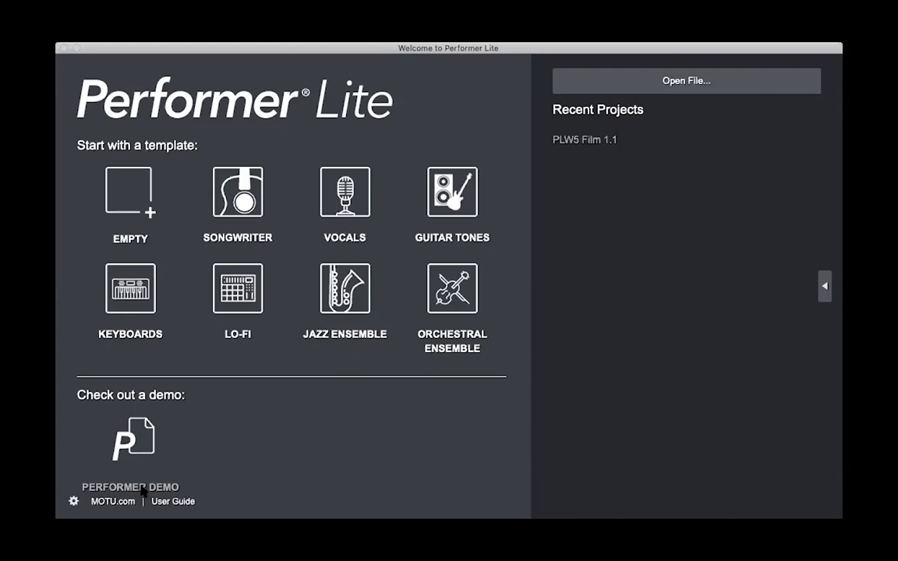
# Expand and collapse the MOTU.com news pane of the welcome window
pyautogui.click(824, 286)
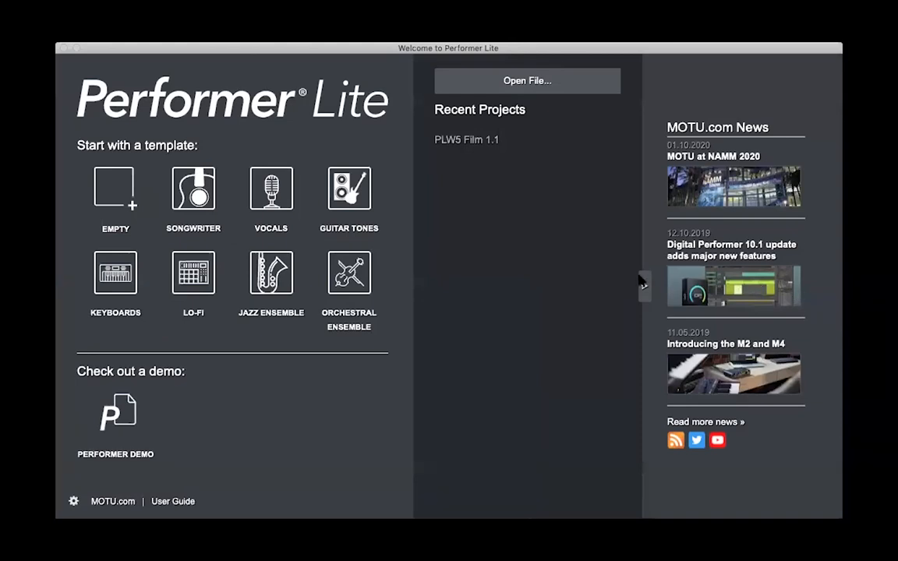
pyautogui.click(644, 286)
pyautogui.click(824, 286)
pyautogui.click(644, 288)
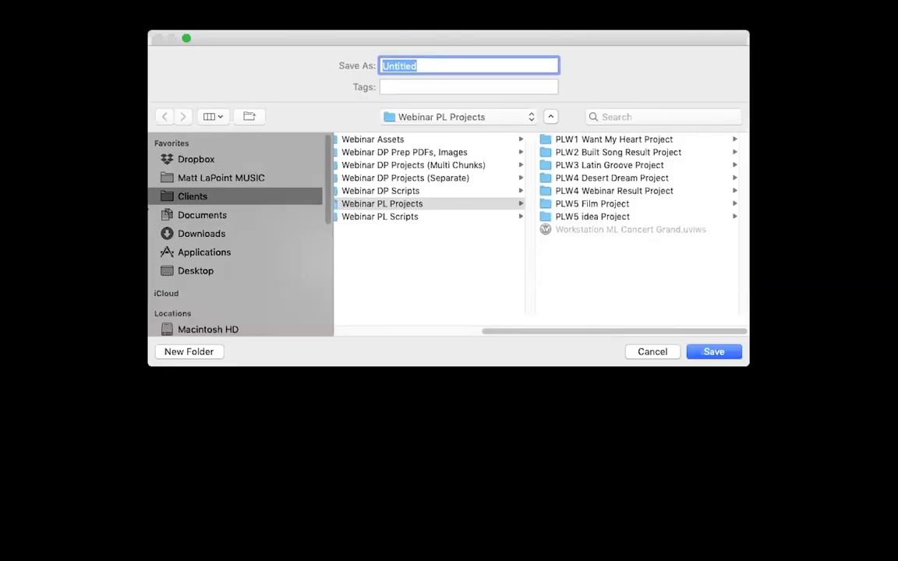
# Save the new project on the Desktop under the name Whale
pyautogui.click(195, 270)
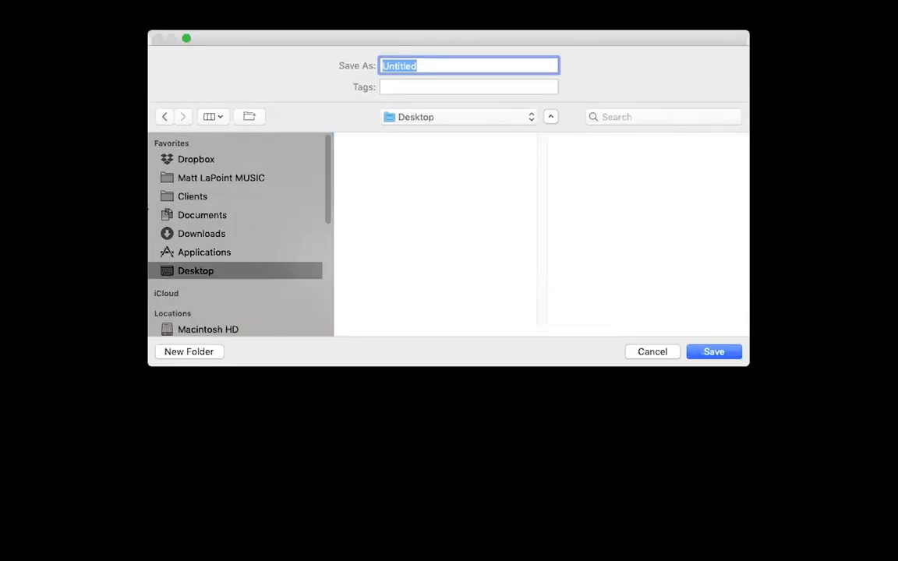
pyautogui.write('Wh')
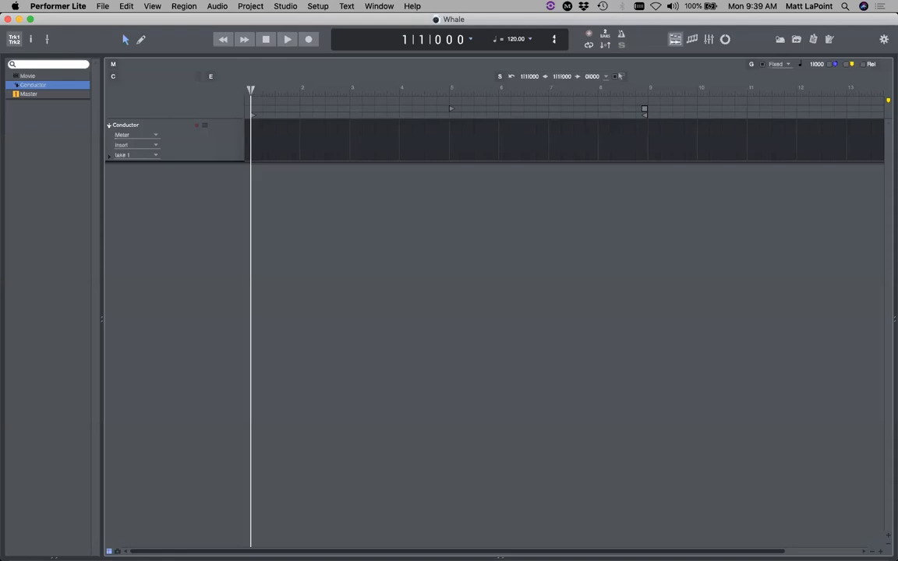
# Load the movie Shark Trailer for PL.mov from the PLW5 Film Project folder inside Webinar PL Projects
pyautogui.click(250, 6)
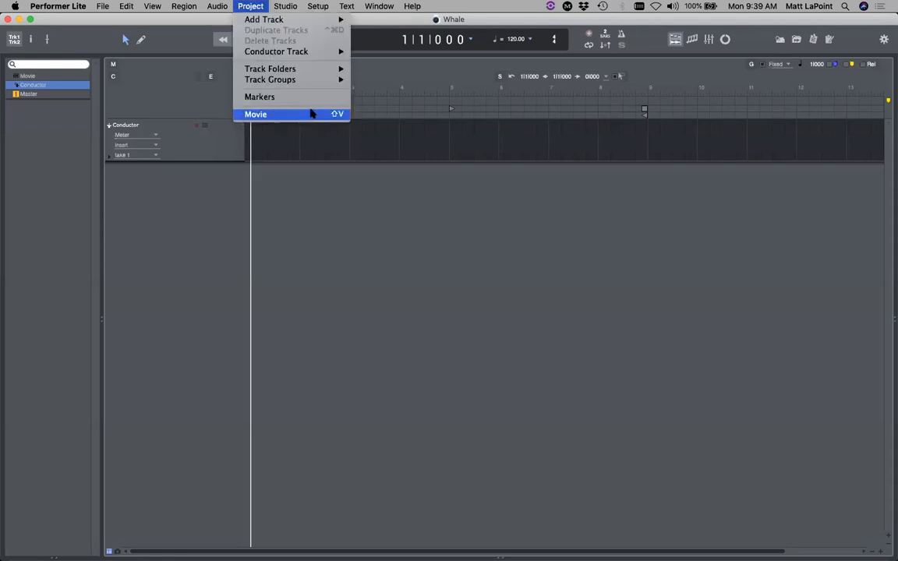
pyautogui.click(311, 112)
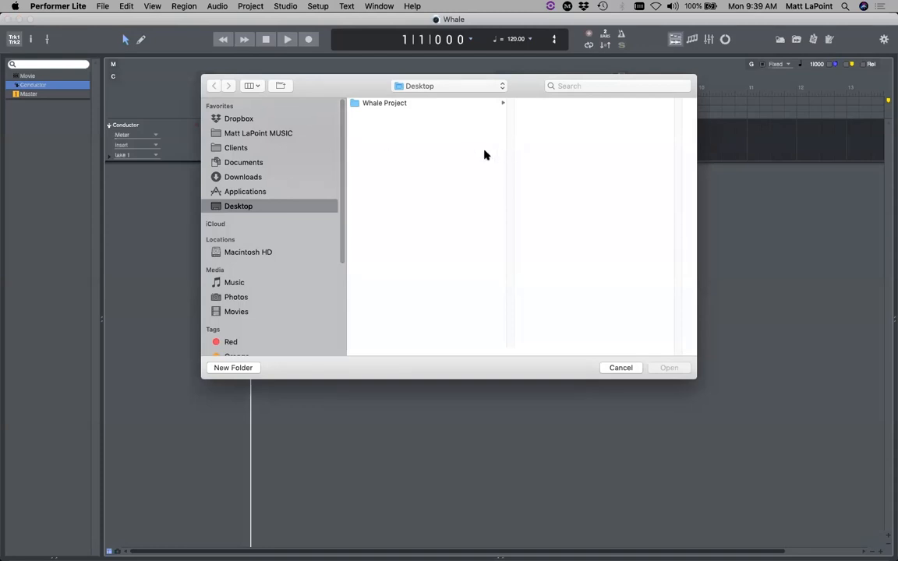
pyautogui.moveTo(363, 86); pyautogui.dragTo(360, 117)
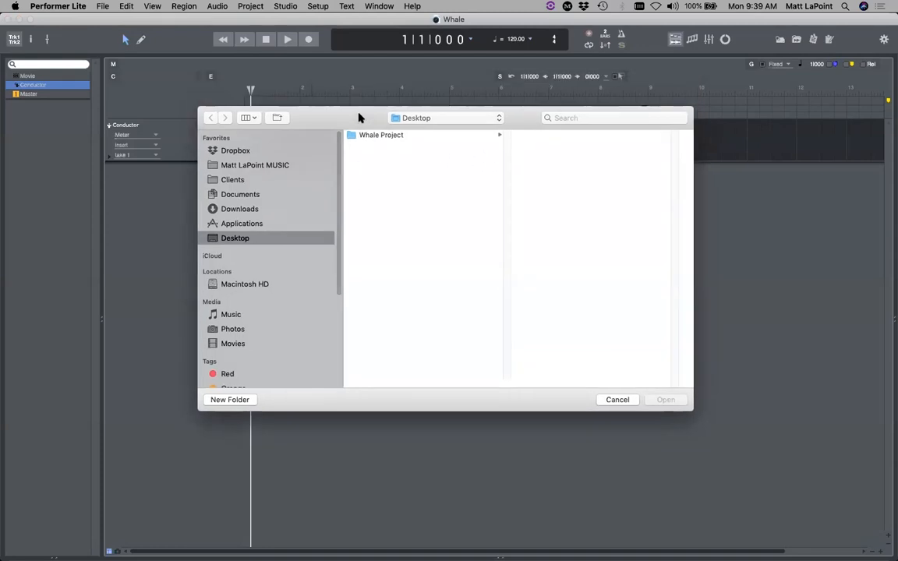
pyautogui.click(332, 180)
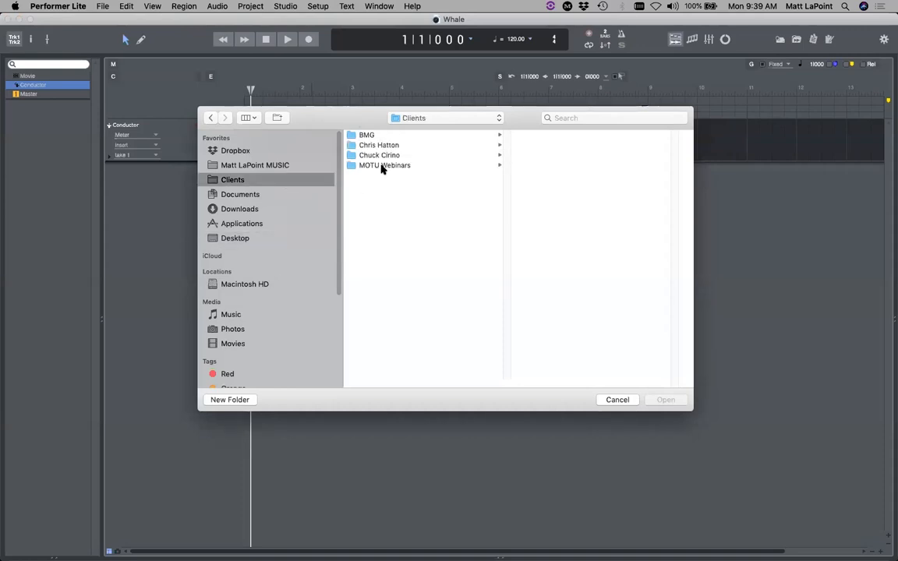
pyautogui.click(382, 165)
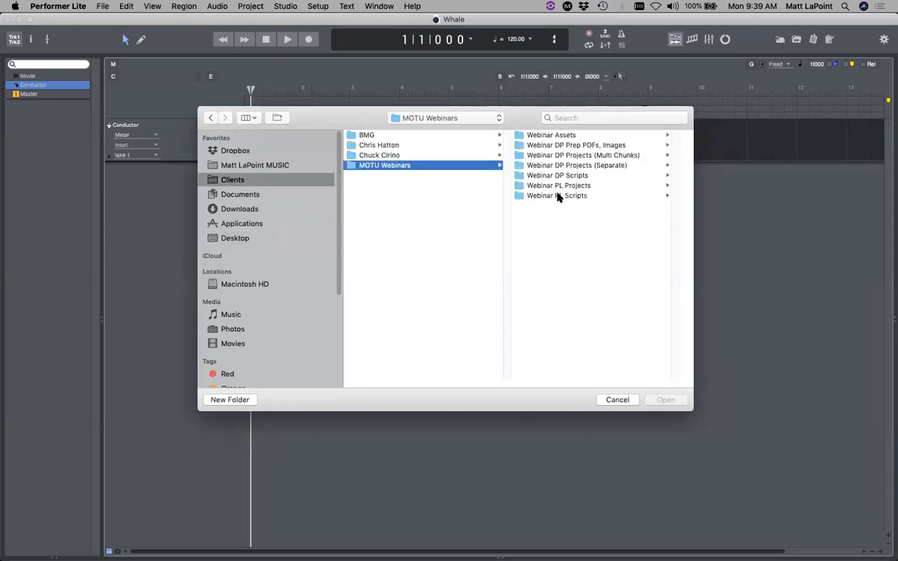
pyautogui.click(558, 194)
pyautogui.click(478, 187)
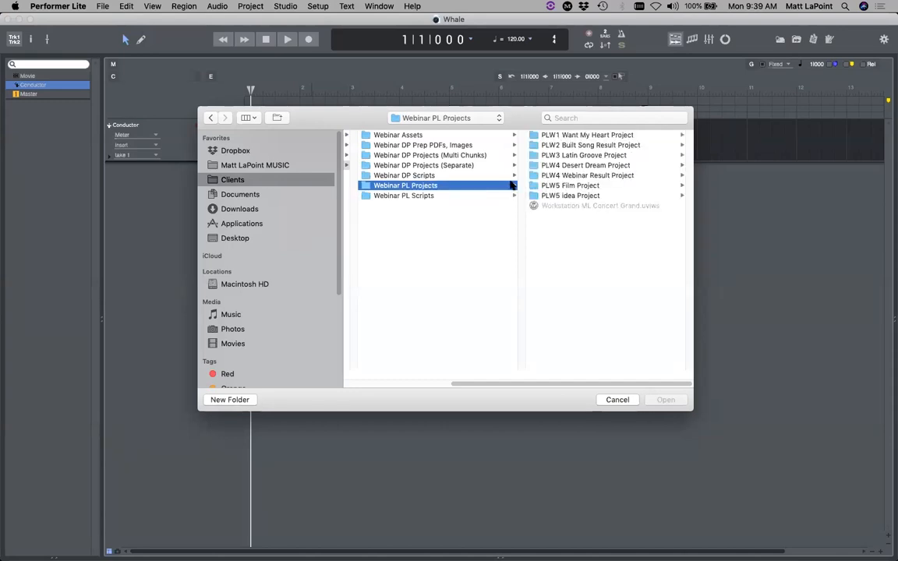
pyautogui.click(563, 186)
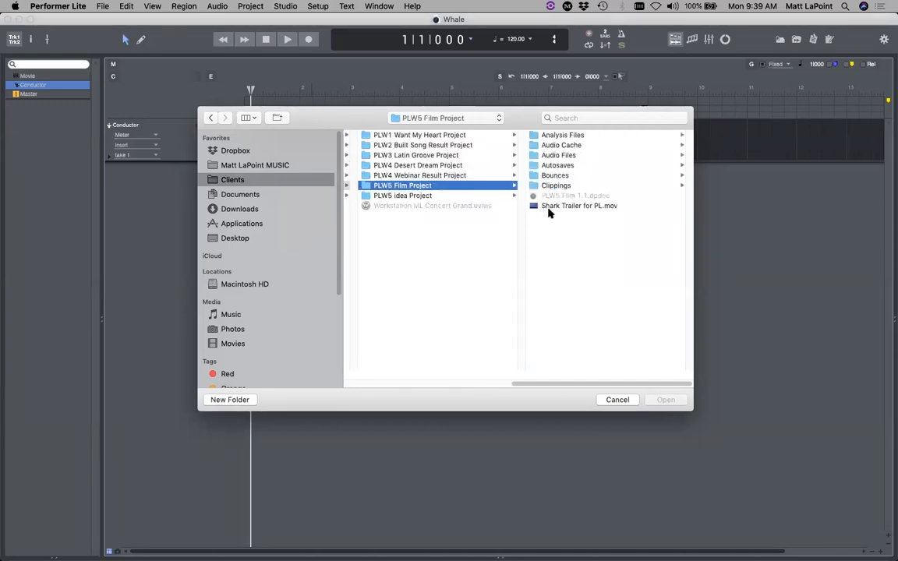
pyautogui.click(548, 208)
pyautogui.click(666, 399)
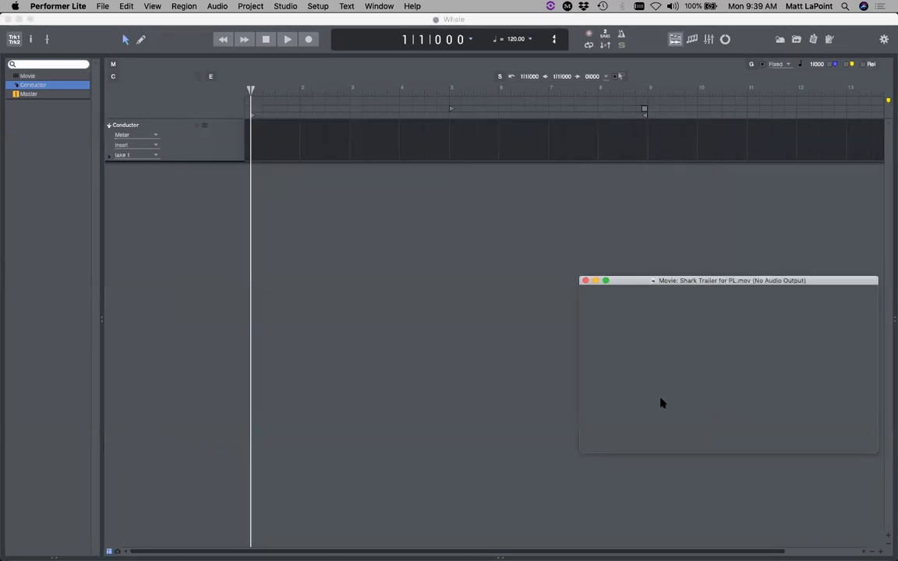
# Enlarge the floating movie window and place it just below the conductor track
pyautogui.moveTo(632, 282); pyautogui.dragTo(441, 231)
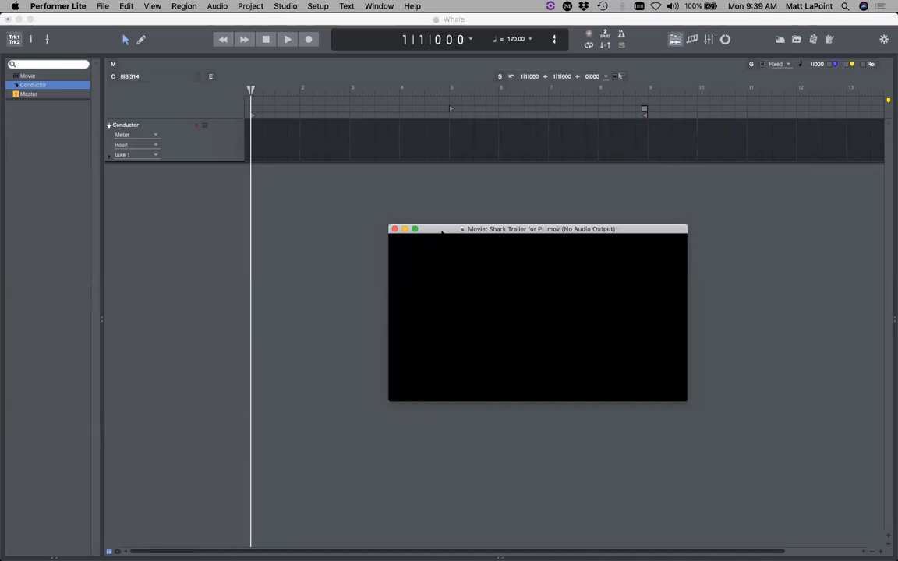
pyautogui.moveTo(540, 231); pyautogui.dragTo(511, 227)
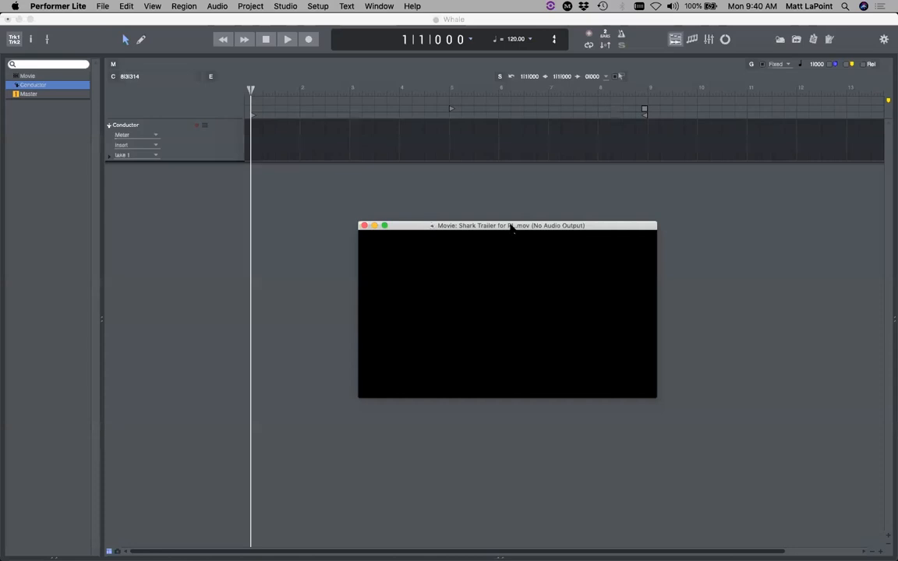
pyautogui.moveTo(511, 226); pyautogui.dragTo(483, 192)
pyautogui.moveTo(629, 363); pyautogui.dragTo(715, 412)
pyautogui.moveTo(559, 194); pyautogui.dragTo(486, 173)
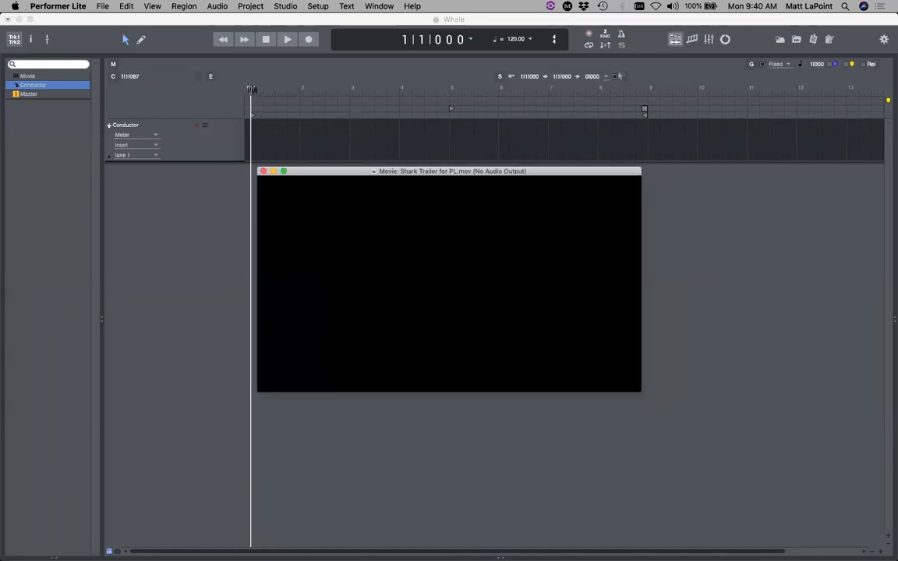
# Move the playback position to 2|2|000 and bring the movie window back into view
pyautogui.click(292, 87)
pyautogui.click(313, 88)
pyautogui.hotkey('shift', 'y')
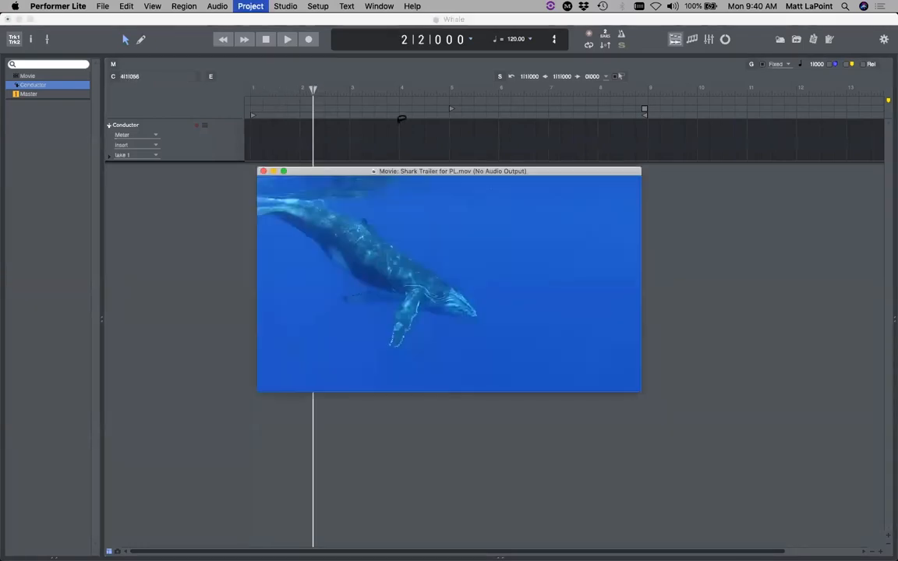
# Set the movie to float on top of other windows and scrub the playback position to 5|1|000 and back to 4|1|000
pyautogui.rightClick(568, 213)
pyautogui.click(573, 222)
pyautogui.moveTo(492, 173); pyautogui.dragTo(462, 164)
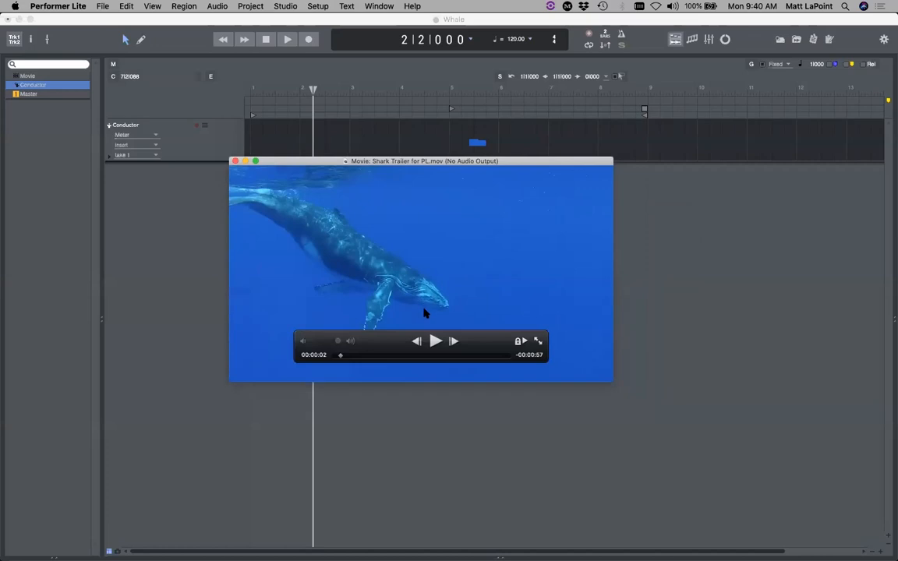
pyautogui.rightClick(431, 274)
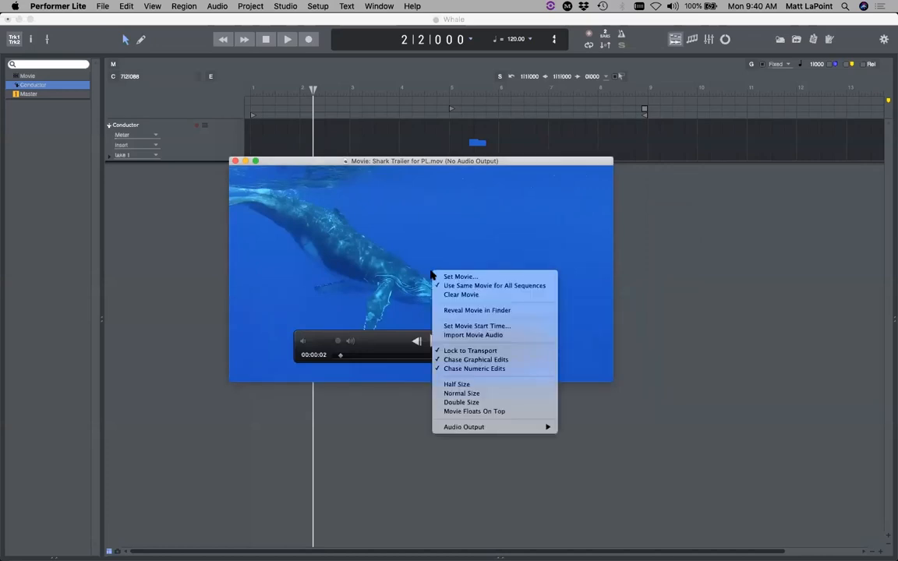
pyautogui.click(497, 413)
pyautogui.moveTo(310, 90); pyautogui.dragTo(446, 98)
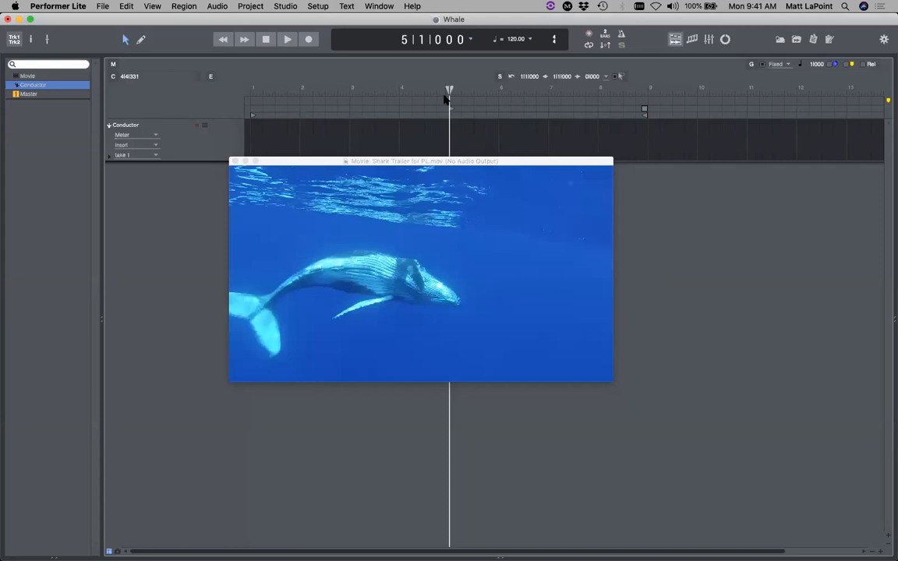
pyautogui.click(224, 39)
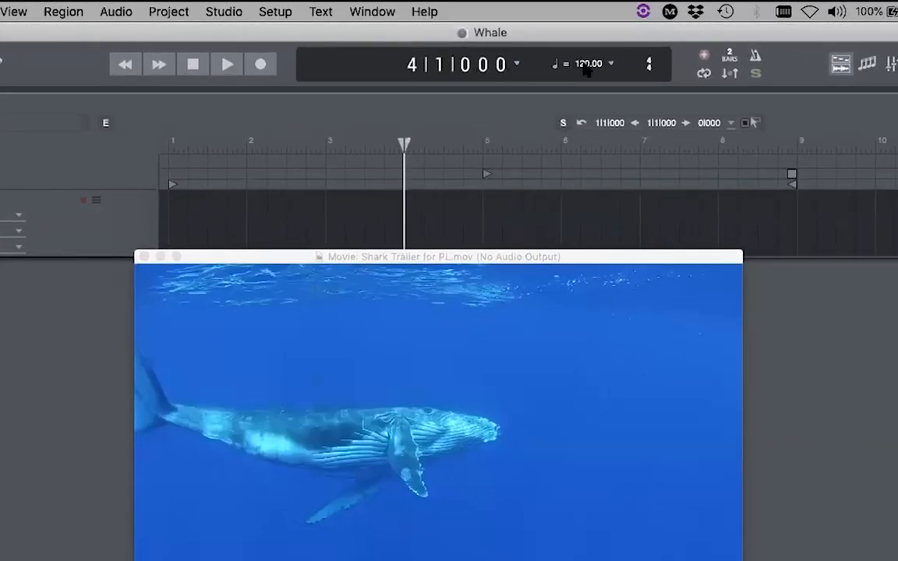
# Set the sequence tempo to 70 BPM
pyautogui.doubleClick(587, 64)
pyautogui.write('70')
pyautogui.press('Return')
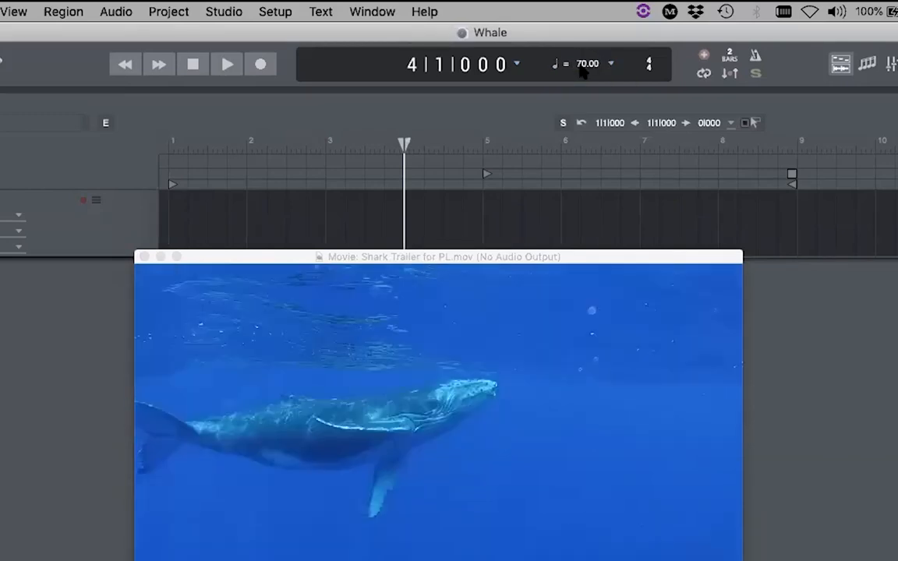
# Turn on the metronome click and play the sequence with the movie from the start
pyautogui.click(755, 56)
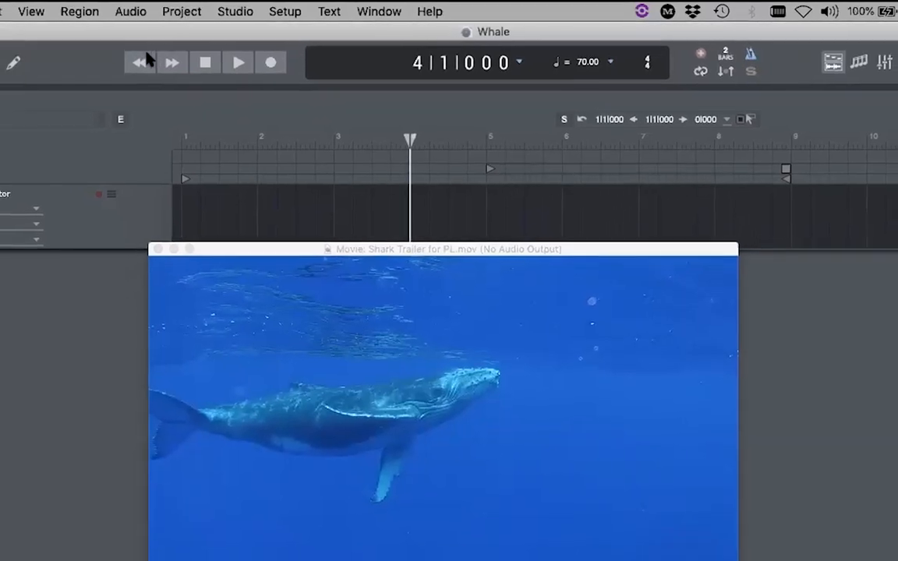
pyautogui.click(140, 61)
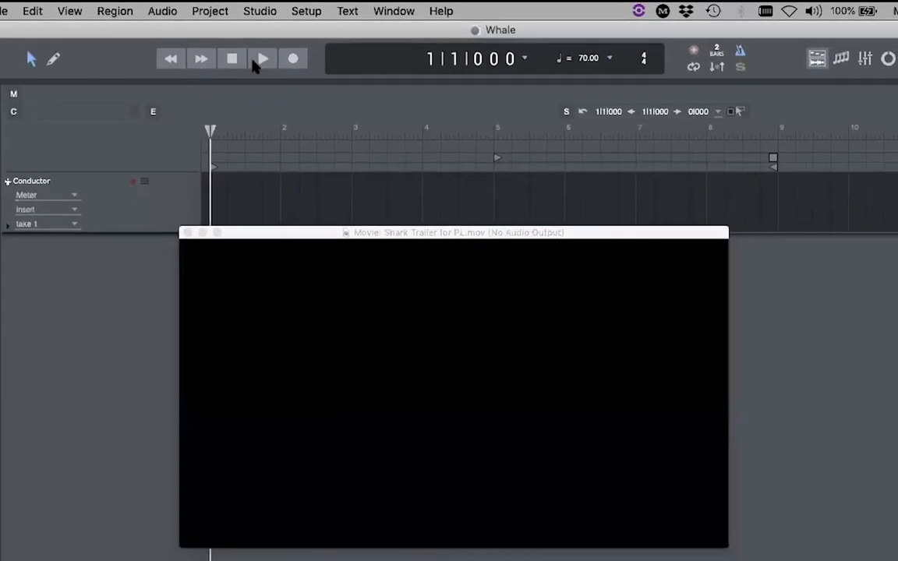
pyautogui.click(239, 62)
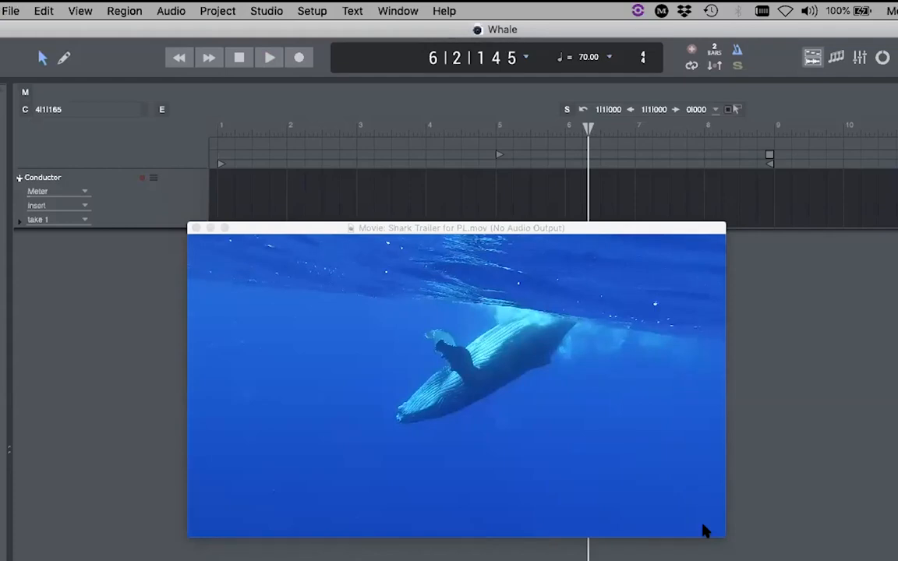
# Dock the movie in a sidebar of the project window and widen that sidebar to enlarge the picture
pyautogui.moveTo(588, 492)
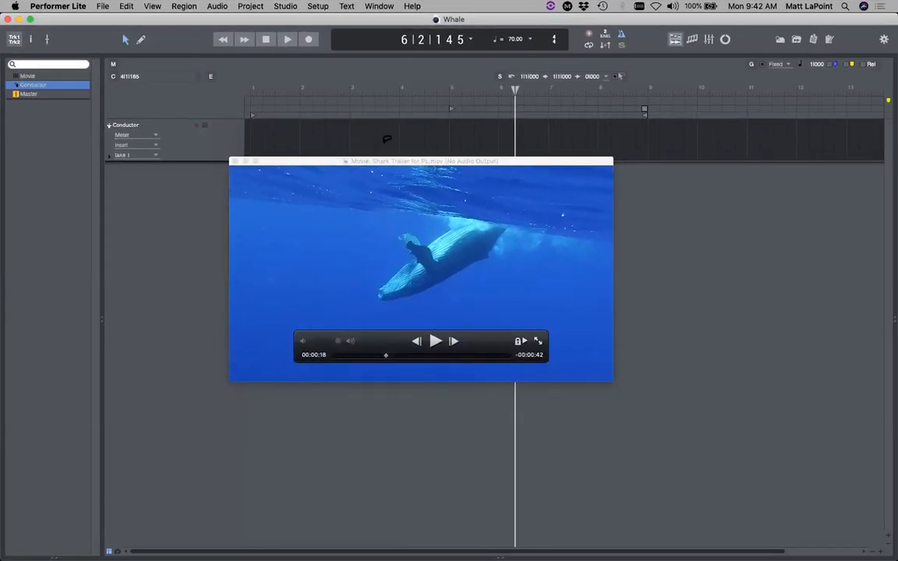
pyautogui.moveTo(376, 162); pyautogui.dragTo(372, 164)
pyautogui.moveTo(371, 176)
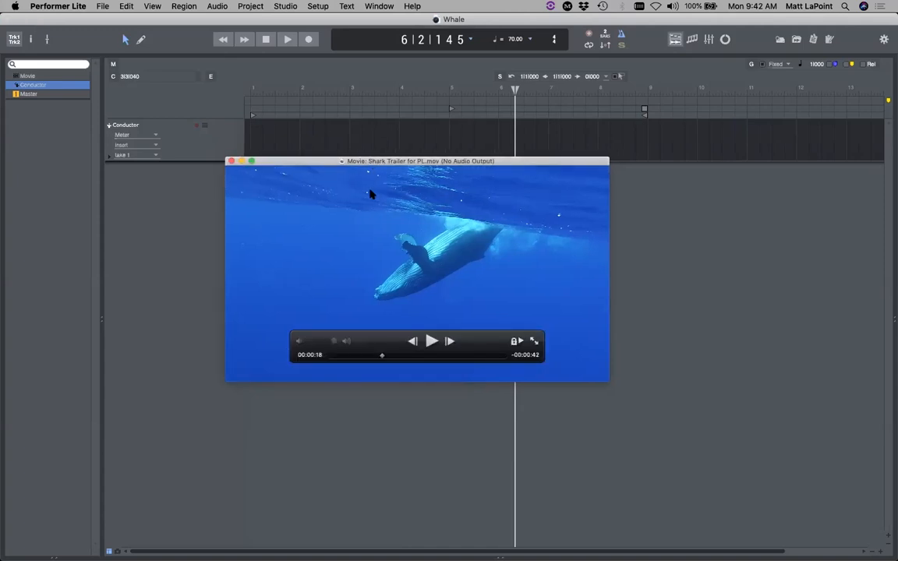
pyautogui.hotkey('shift', 'v')
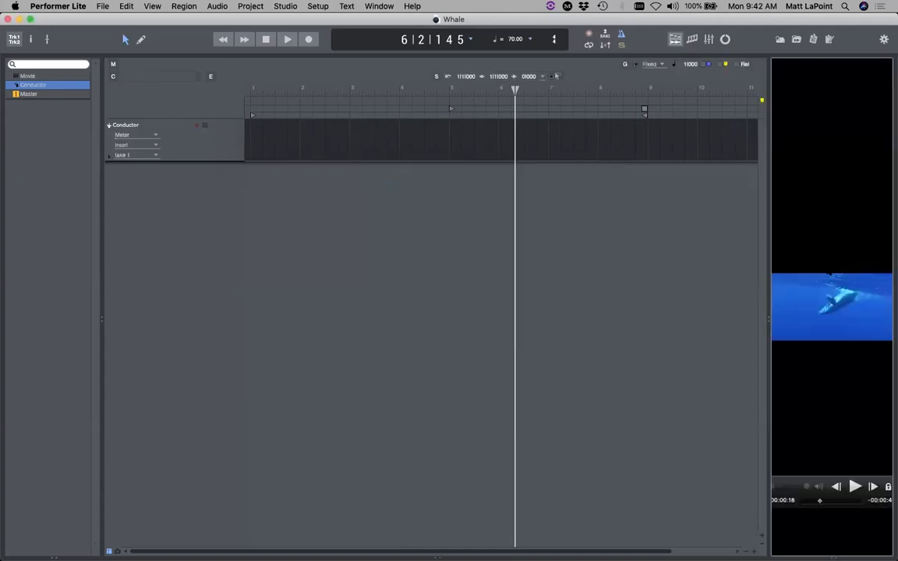
pyautogui.moveTo(766, 263); pyautogui.dragTo(628, 261)
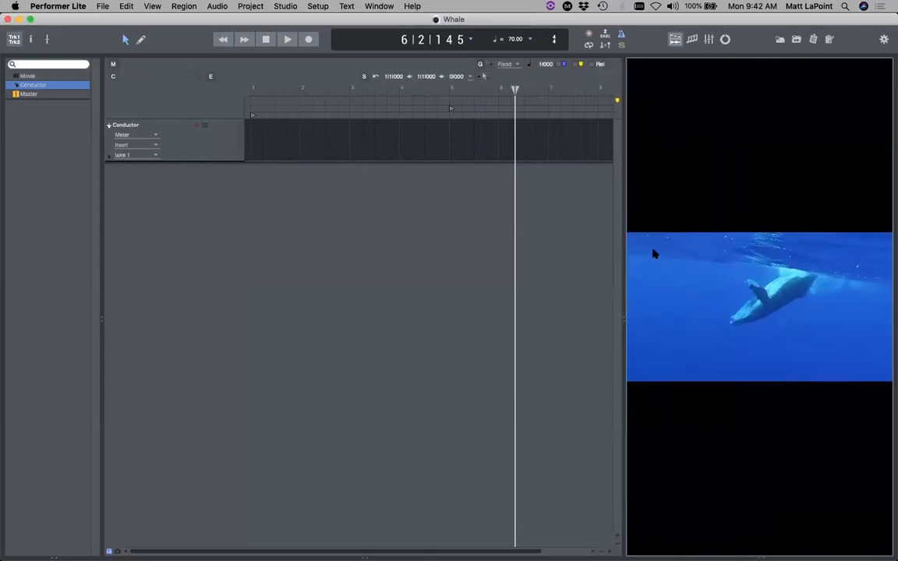
# Open the Content Browser in the sidebar above the docked movie
pyautogui.moveTo(713, 115)
pyautogui.moveTo(702, 156)
pyautogui.click(781, 40)
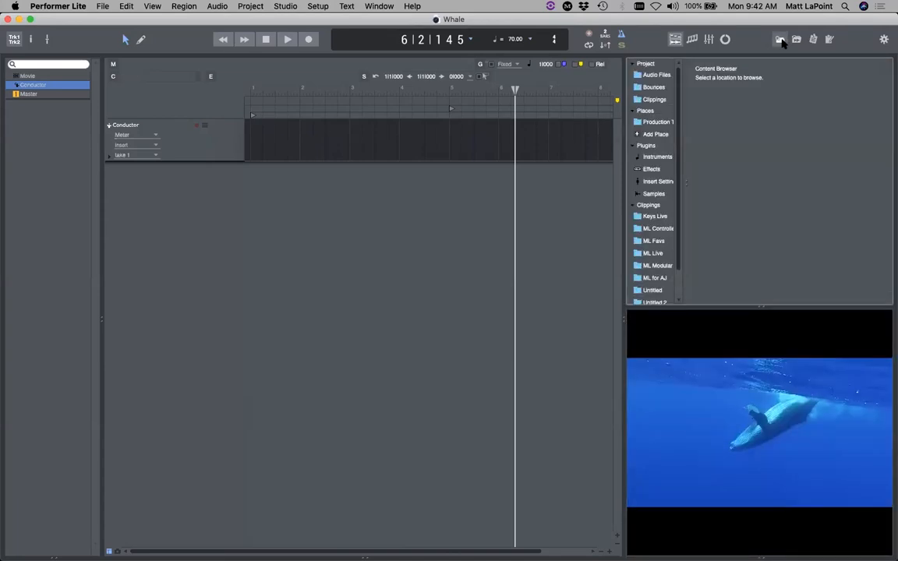
# Look at the Soundbites and Chunks lists above the docked movie, leaving only the movie in the sidebar
pyautogui.click(780, 40)
pyautogui.click(796, 39)
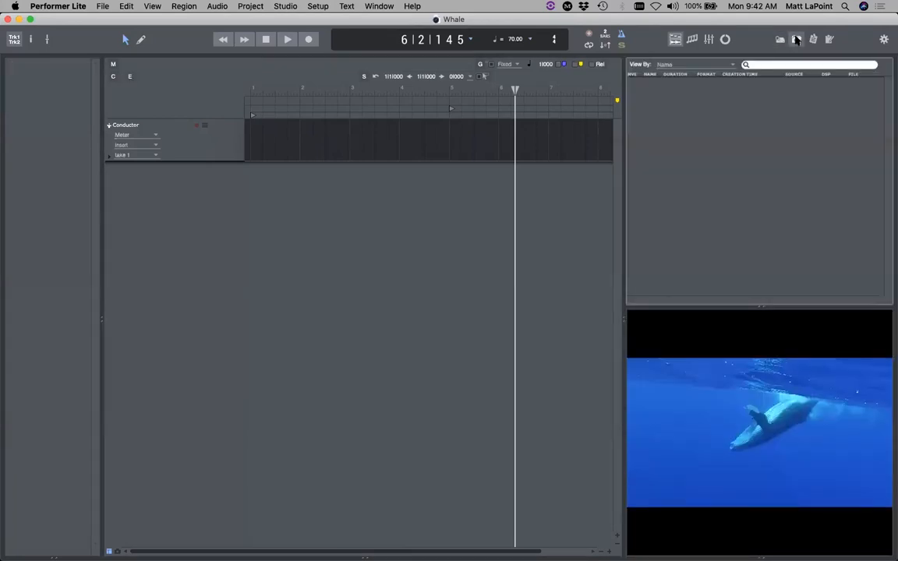
pyautogui.click(797, 39)
pyautogui.click(814, 39)
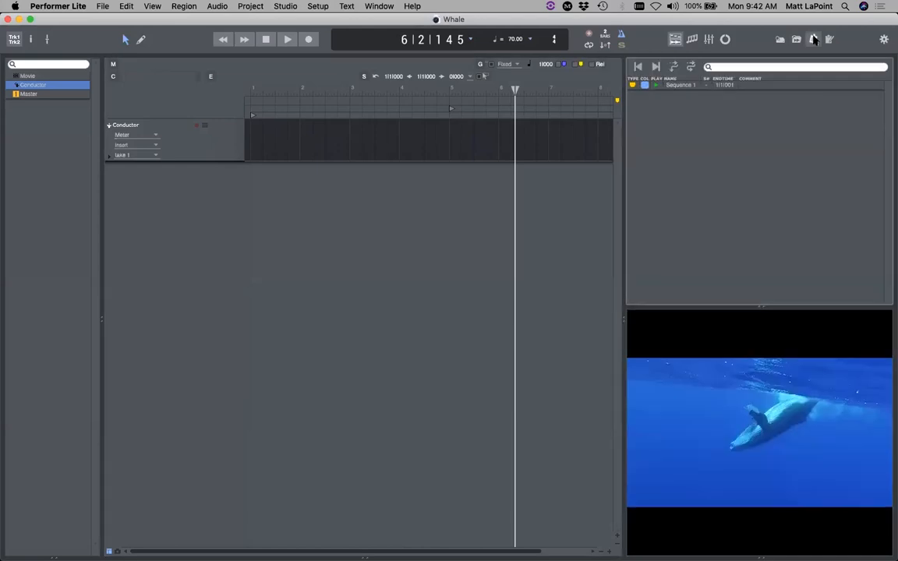
pyautogui.click(813, 39)
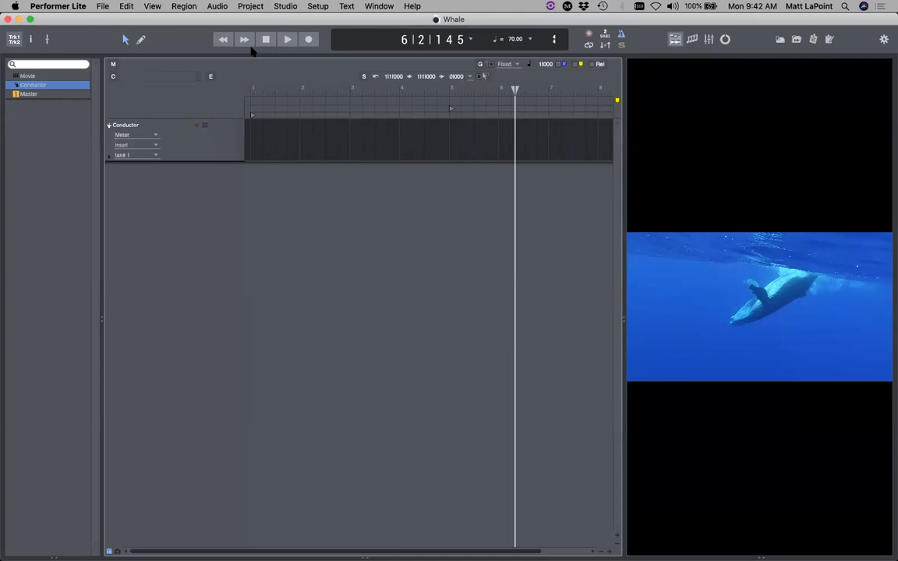
# Rewind to the sequence start and add one instrument track assigned to UVI Workstation [34 out] (stereo) with 4 MIDI tracks
pyautogui.click(222, 41)
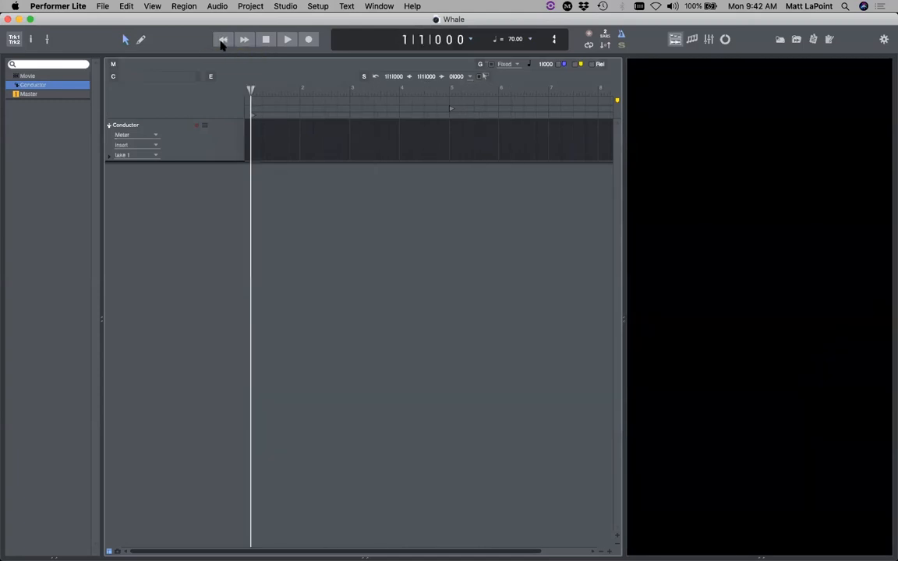
pyautogui.click(251, 7)
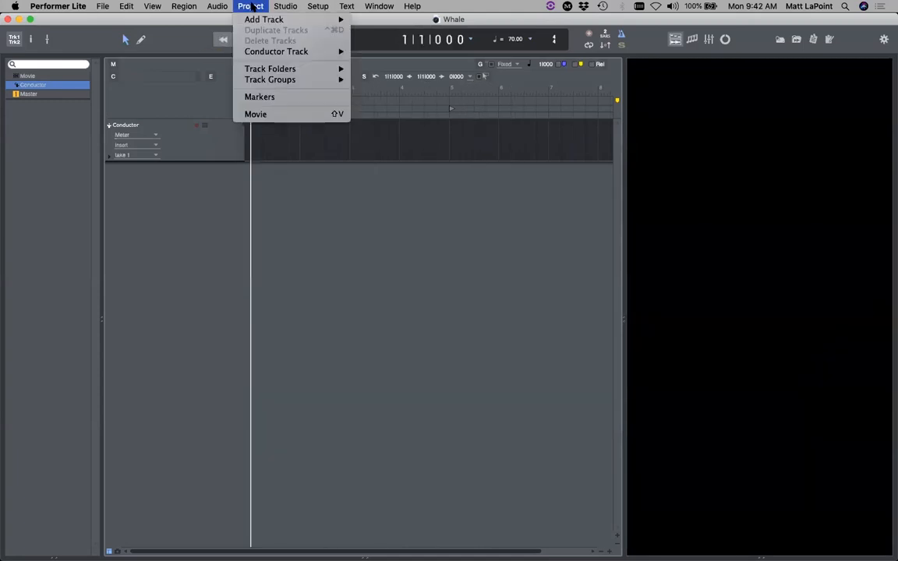
pyautogui.moveTo(262, 21)
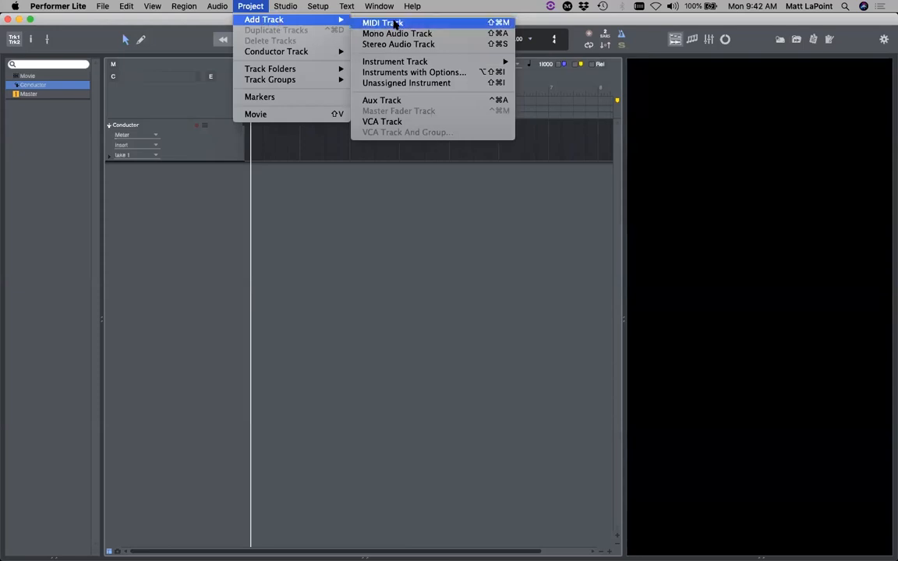
pyautogui.click(435, 74)
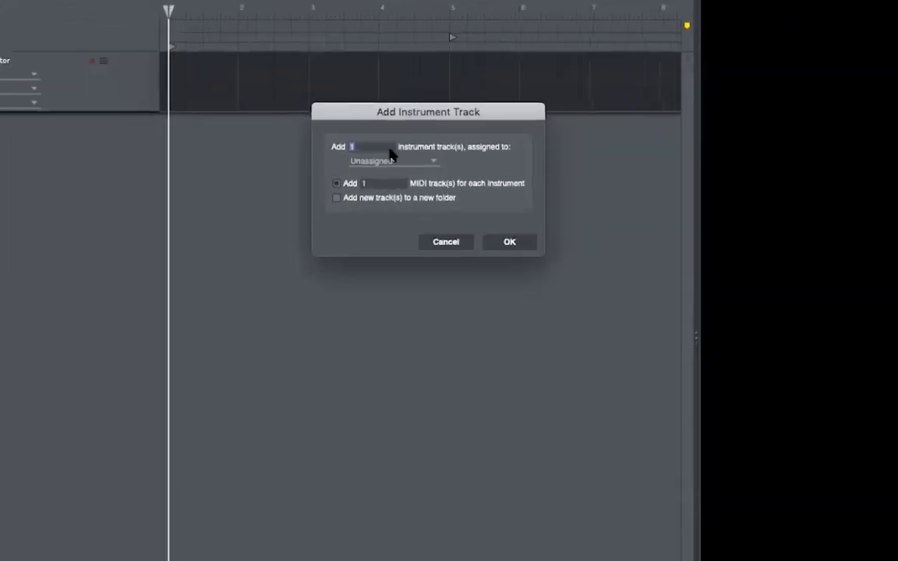
pyautogui.click(390, 161)
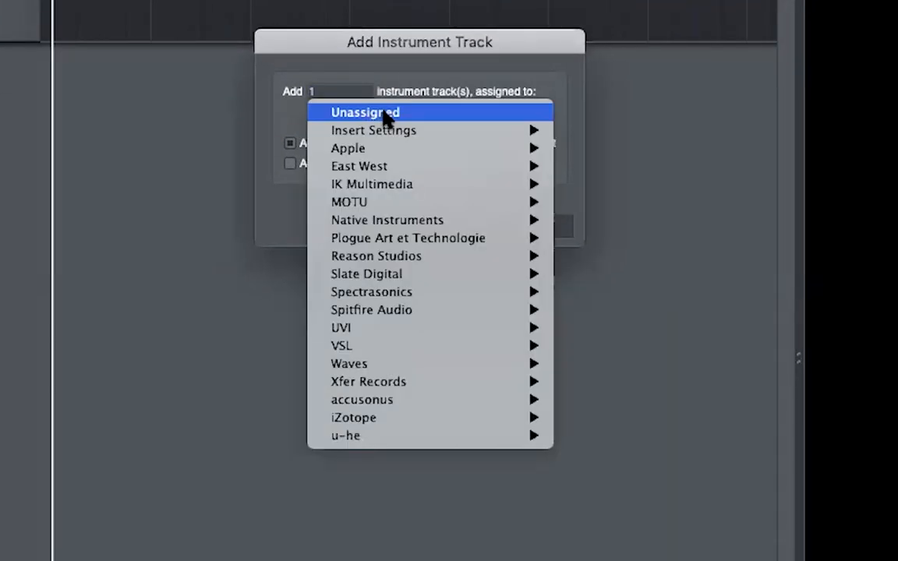
pyautogui.moveTo(531, 331)
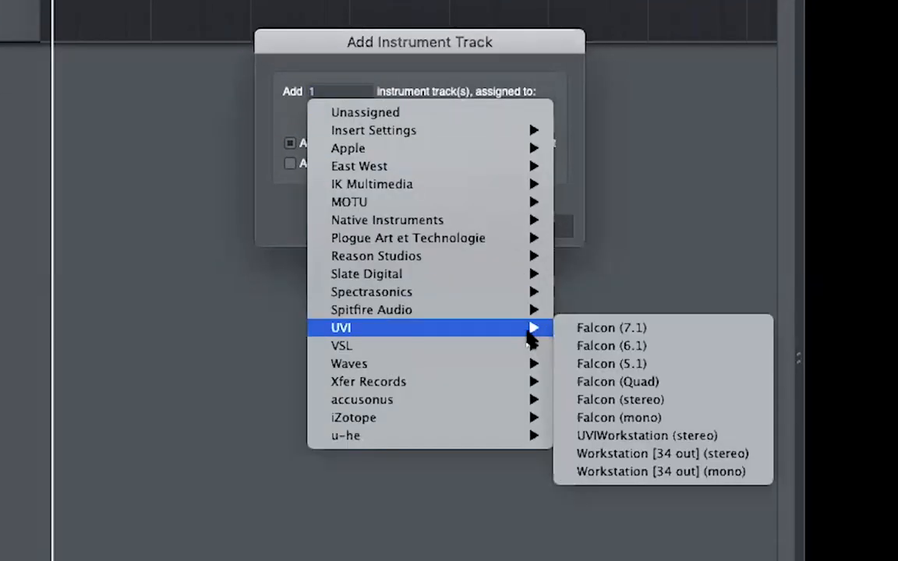
pyautogui.click(737, 463)
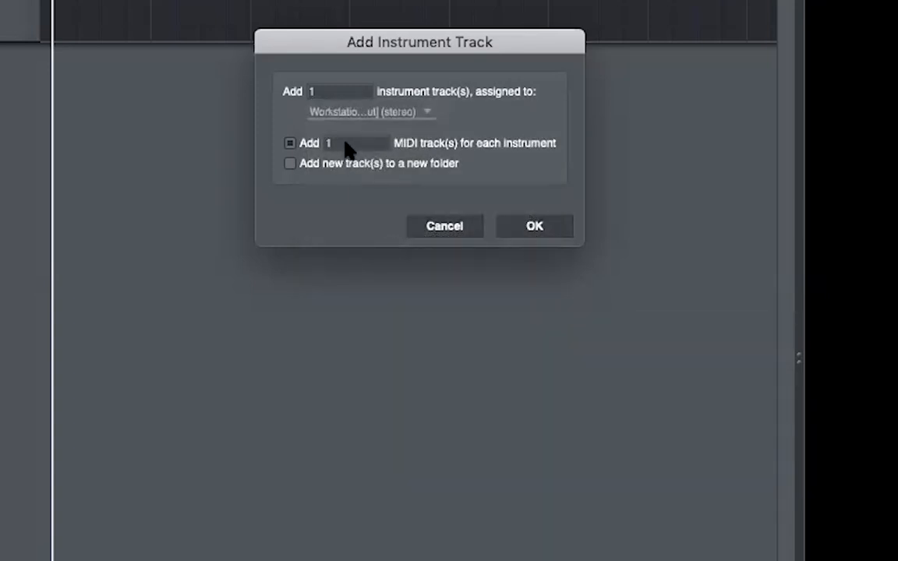
pyautogui.write('4')
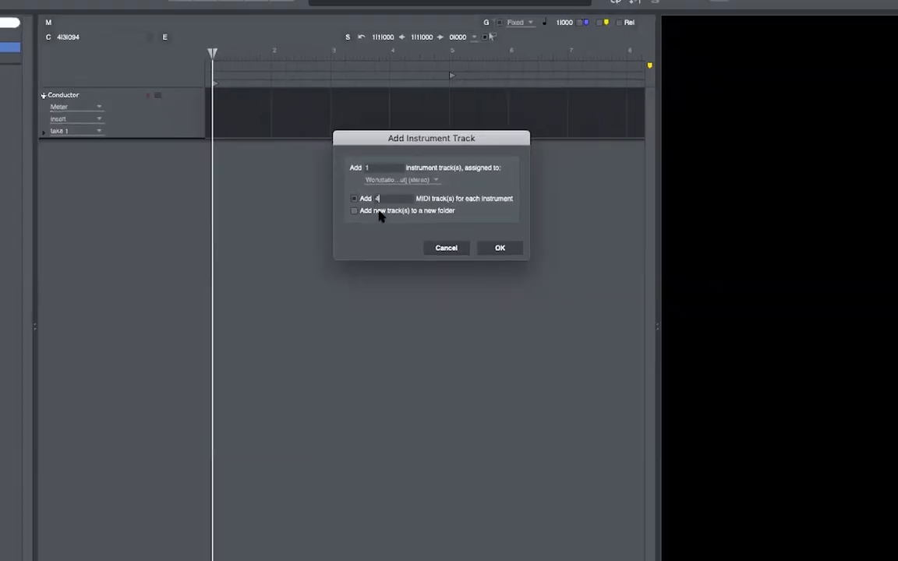
pyautogui.click(500, 248)
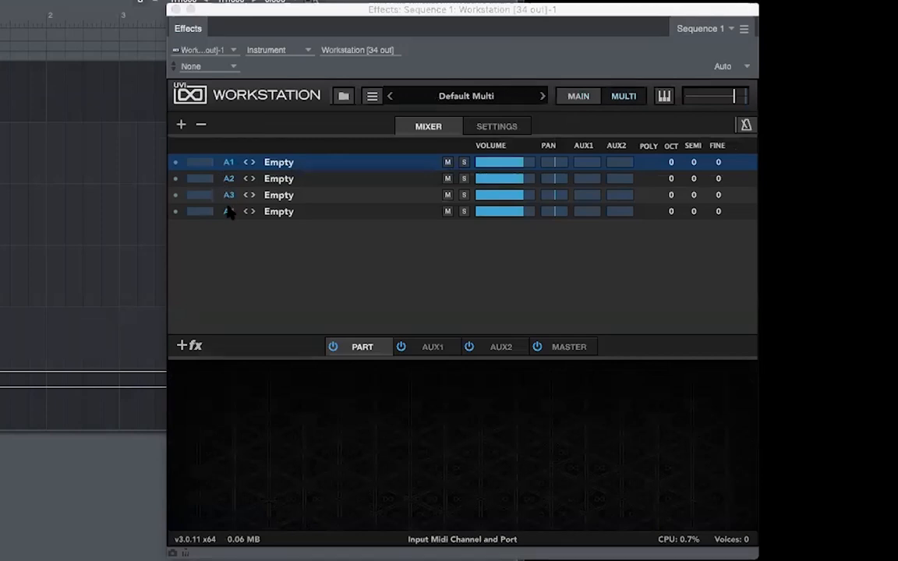
# Add three more empty parts to the Workstation multi, extending it through part A7
pyautogui.click(181, 124)
pyautogui.click(181, 124)
pyautogui.click(181, 124)
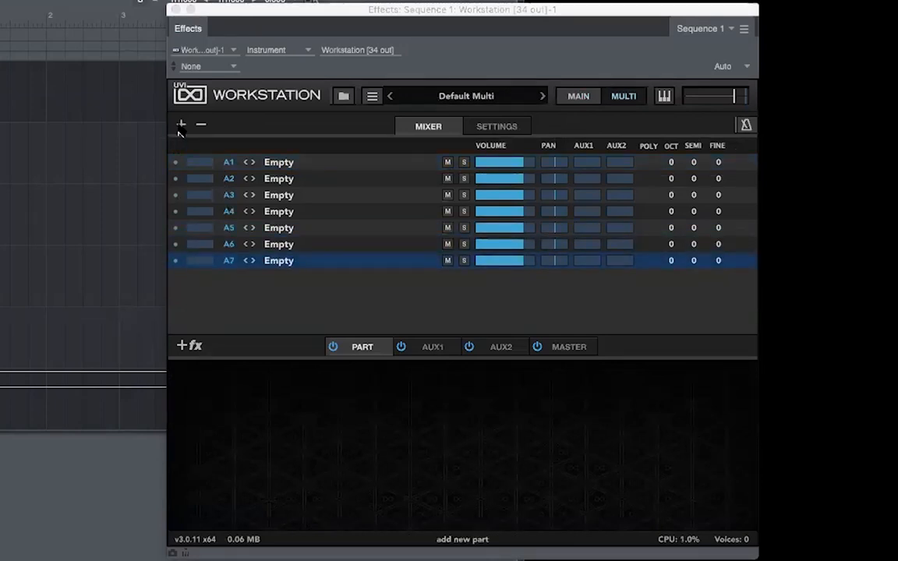
# Load the All Strings sus preset from the first MOTU Instruments soundbank's Strings category into part A1
pyautogui.click(284, 163)
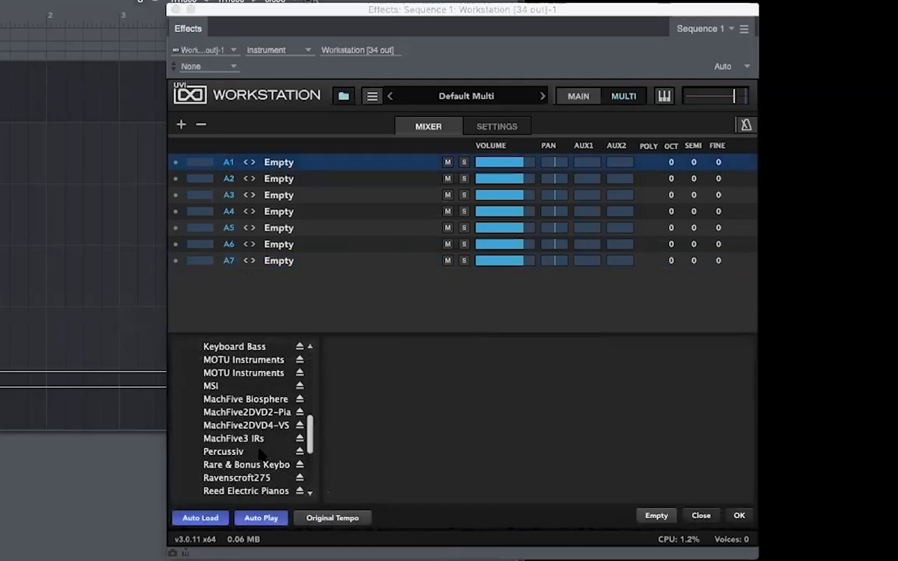
pyautogui.scroll(-1, 246, 451)
pyautogui.scroll(-4, 246, 451)
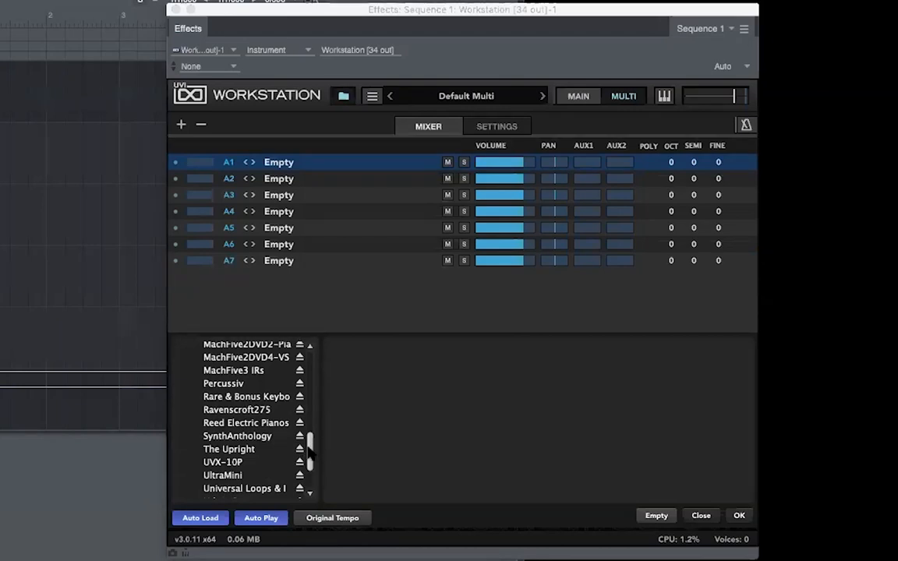
pyautogui.scroll(3, 311, 444)
pyautogui.scroll(4, 311, 444)
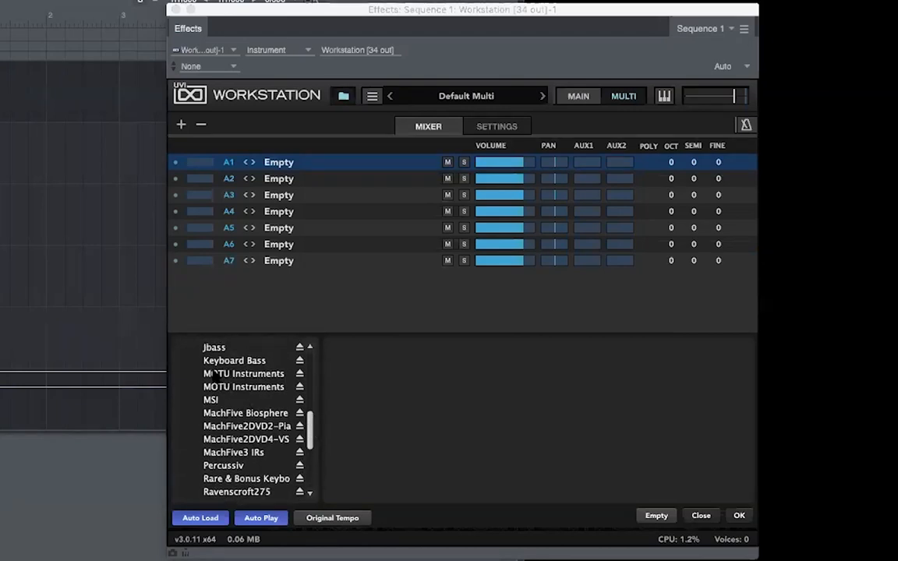
pyautogui.click(243, 373)
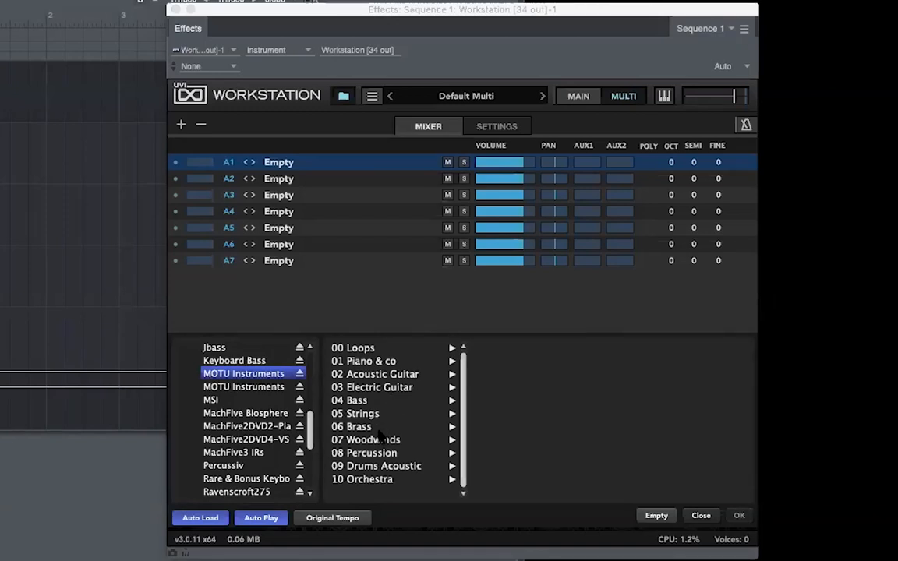
pyautogui.click(355, 413)
pyautogui.click(491, 348)
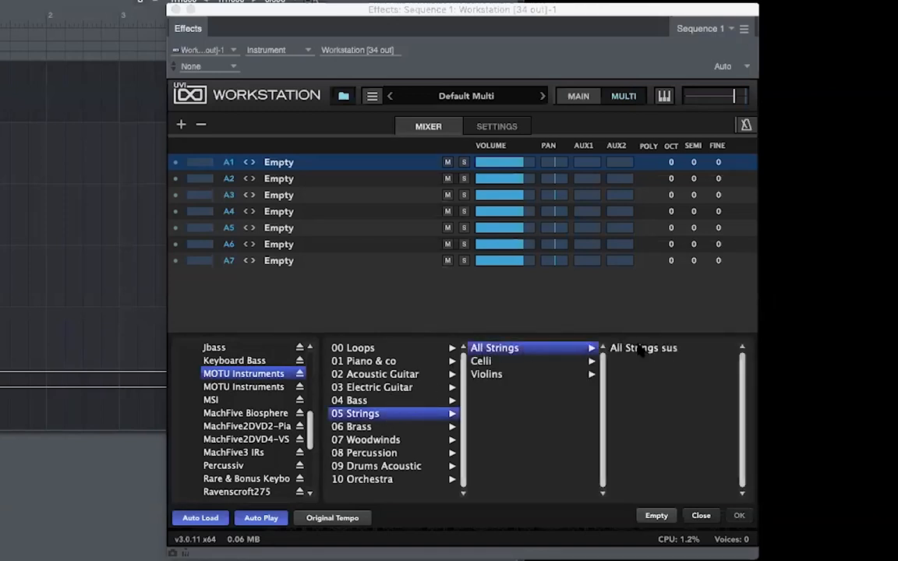
pyautogui.click(640, 349)
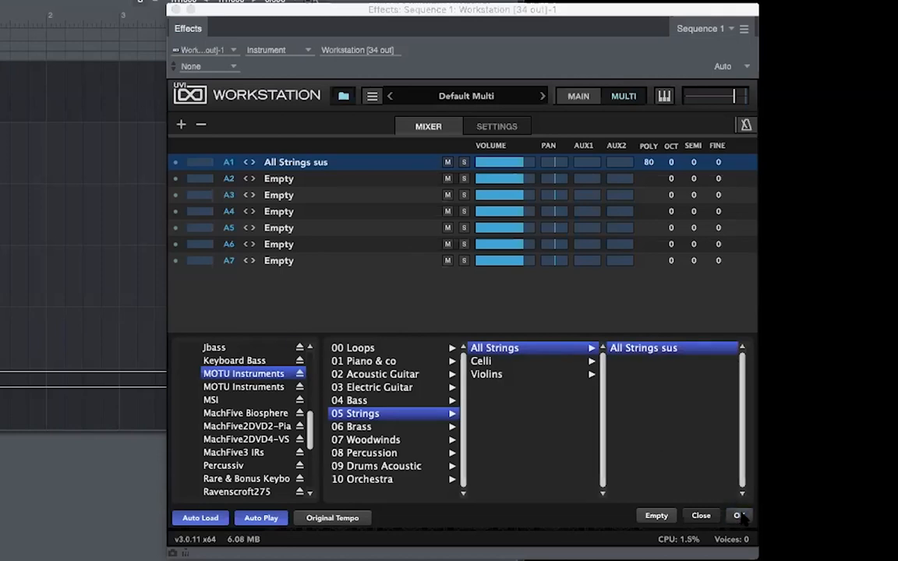
pyautogui.click(740, 515)
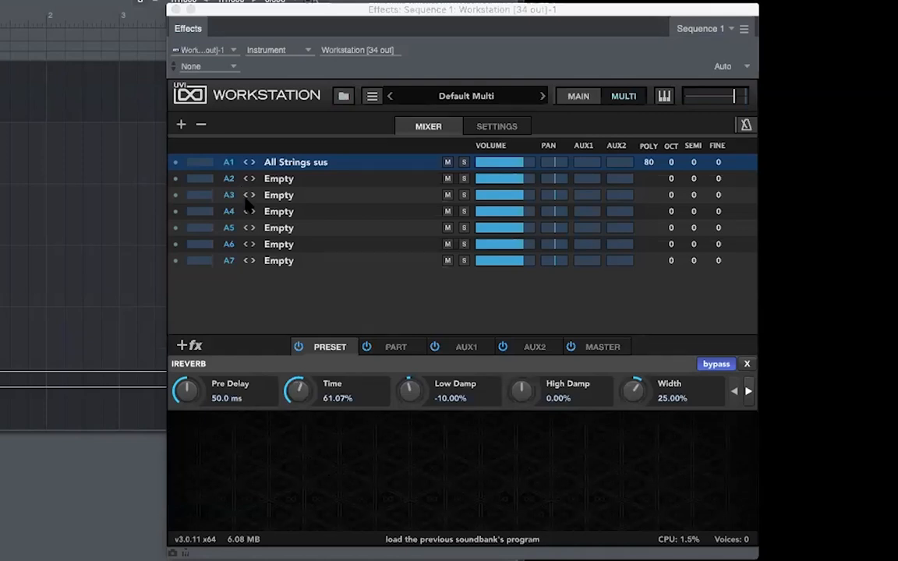
# Load the Concert Grnd Piano preset from the Acoustic Piano folder of MOTU Instruments into part A2
pyautogui.click(282, 181)
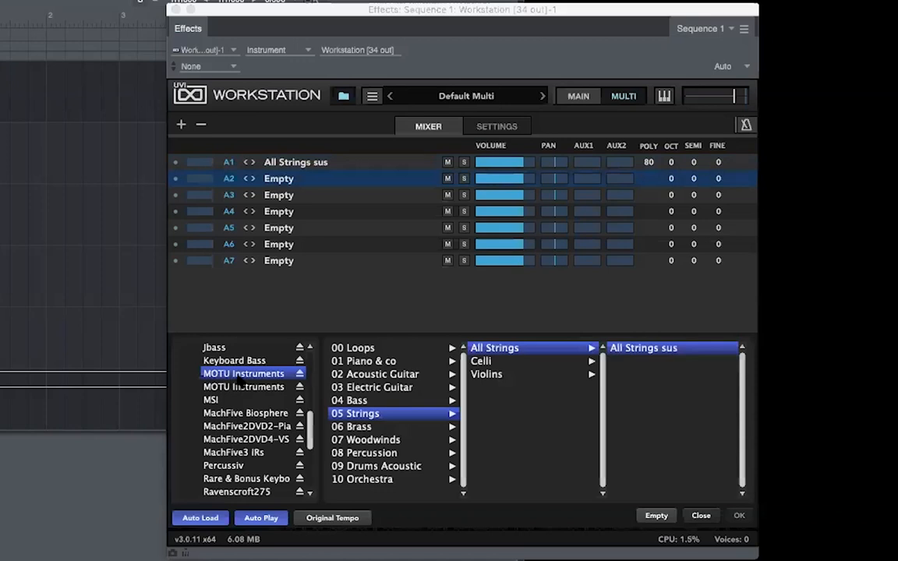
pyautogui.click(380, 363)
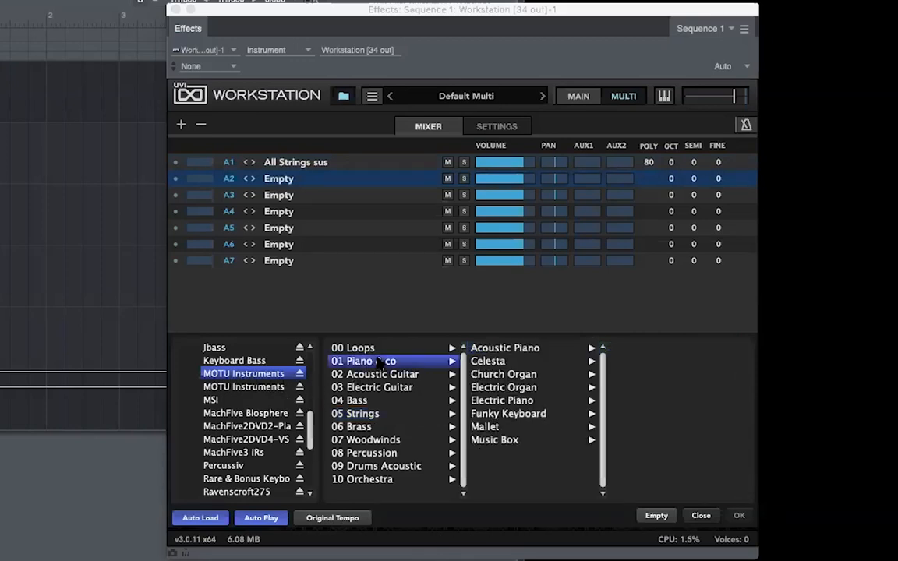
pyautogui.click(503, 349)
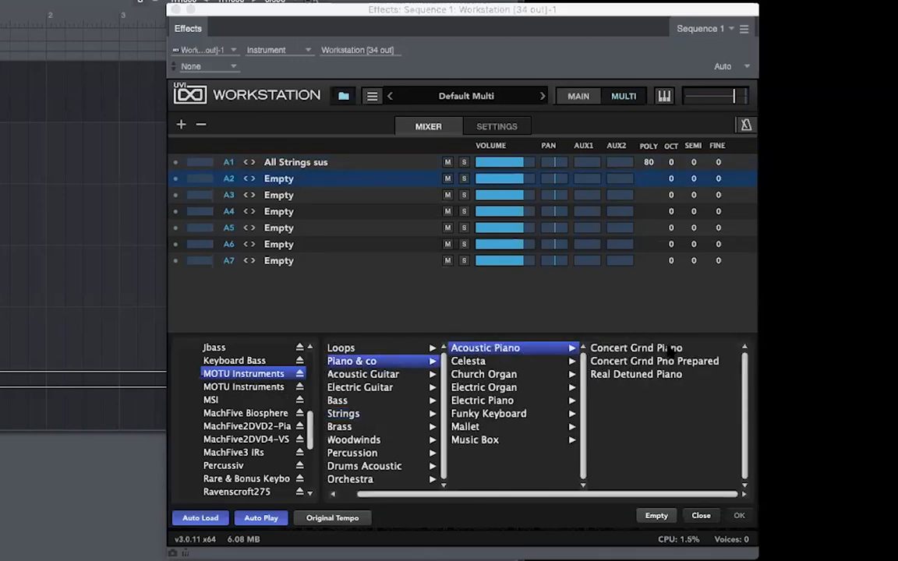
pyautogui.click(671, 350)
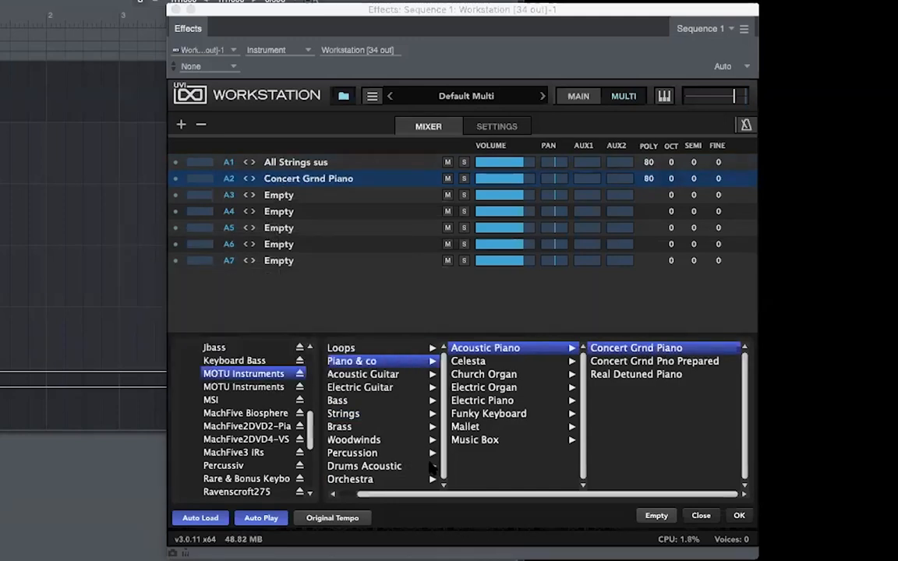
# Load Mixed Choirs Ahs sus 1 from the second MOTU Instruments soundbank's Choirs category into part A3 and close the preset browser
pyautogui.click(282, 196)
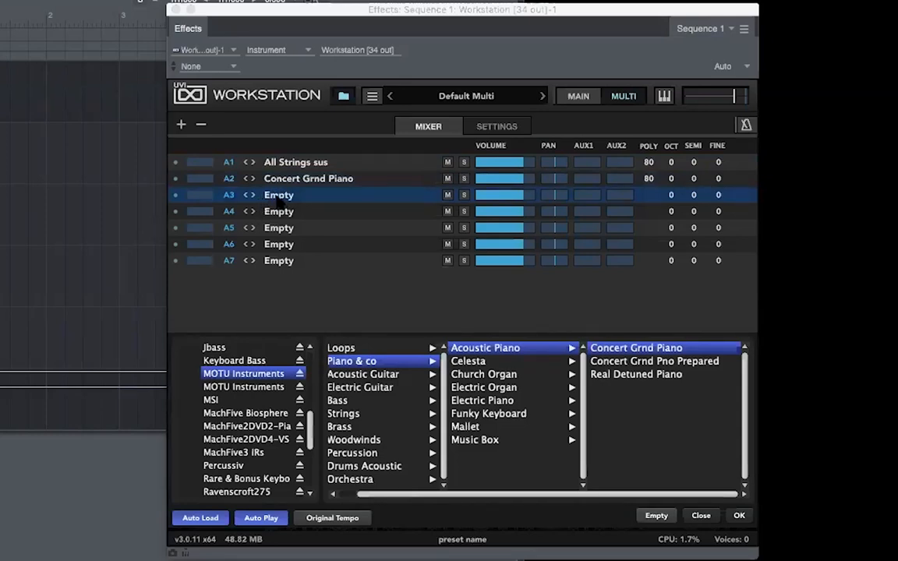
pyautogui.moveTo(370, 495); pyautogui.dragTo(352, 499)
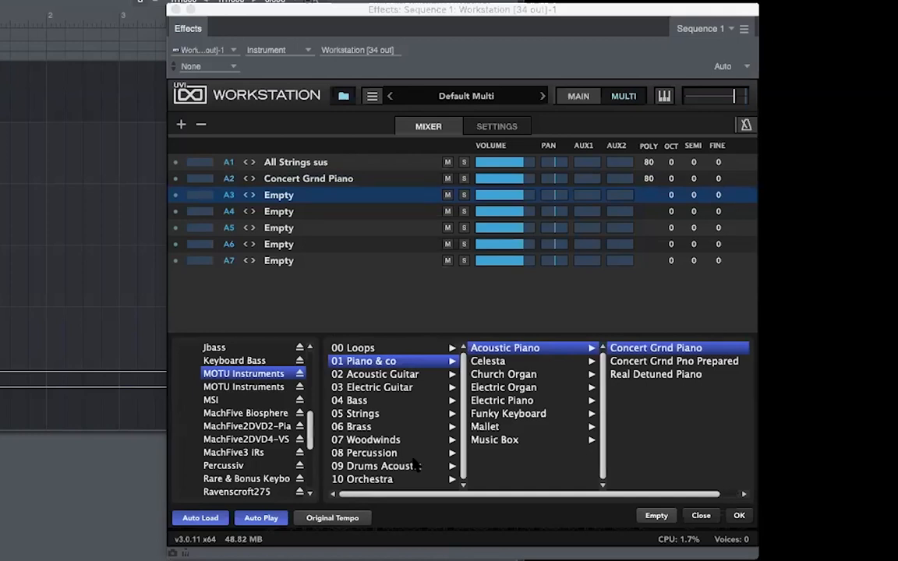
pyautogui.click(374, 478)
pyautogui.click(399, 364)
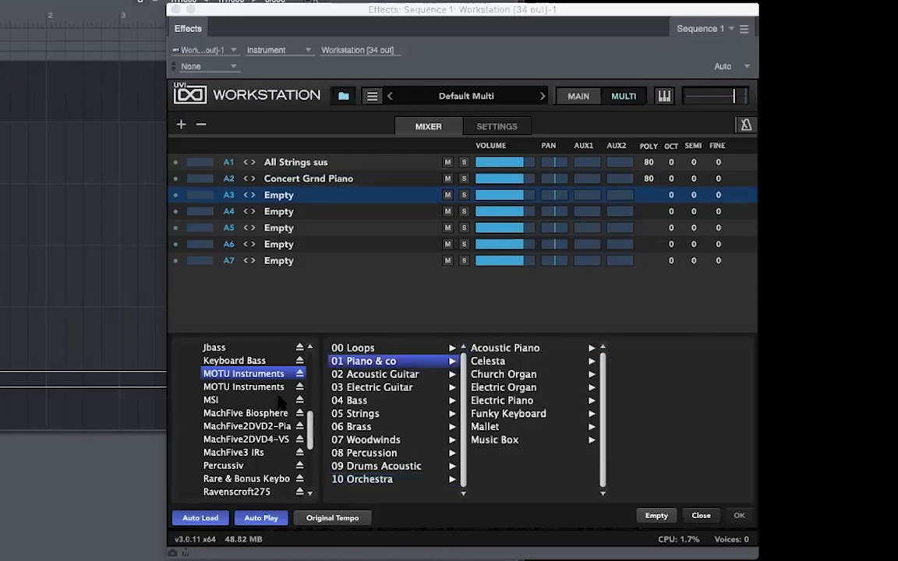
pyautogui.click(272, 390)
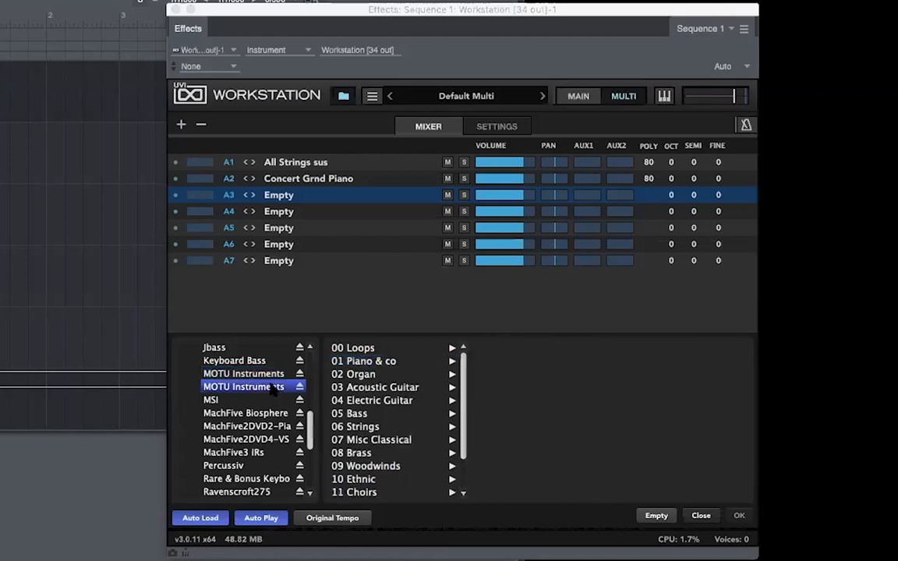
pyautogui.scroll(-3, 355, 394)
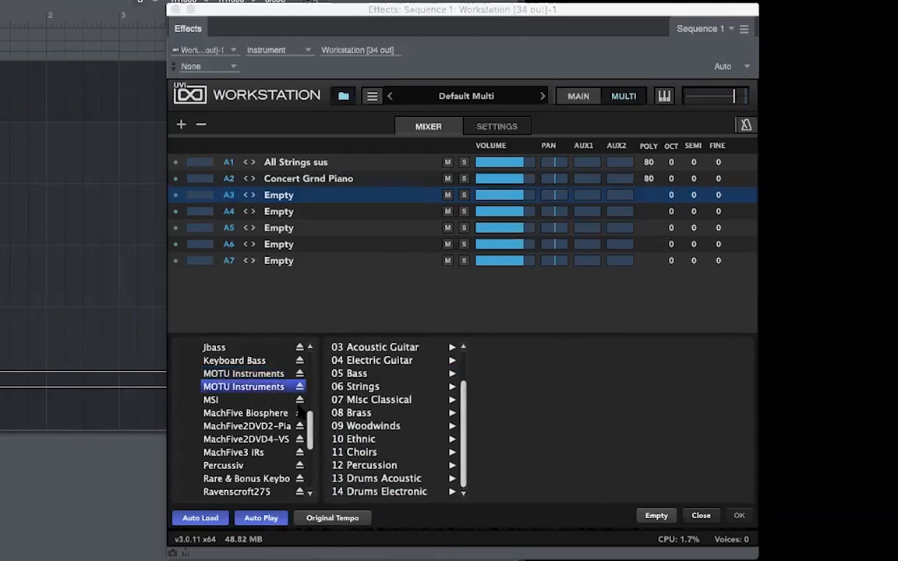
pyautogui.click(382, 453)
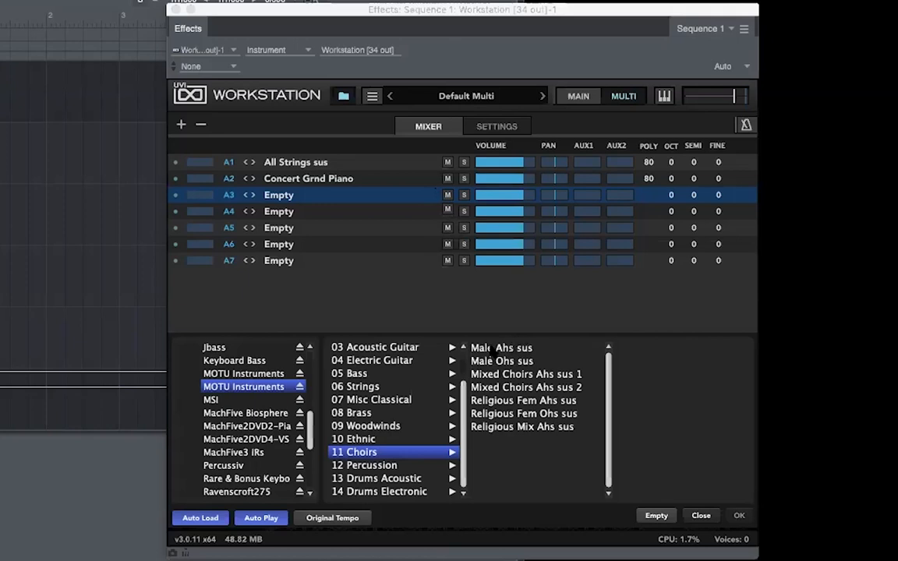
pyautogui.click(283, 374)
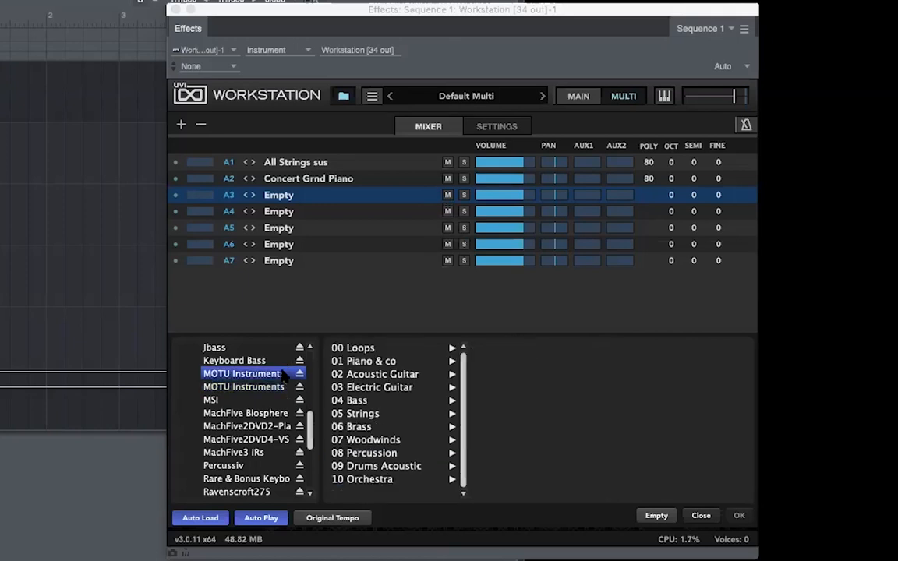
pyautogui.click(275, 388)
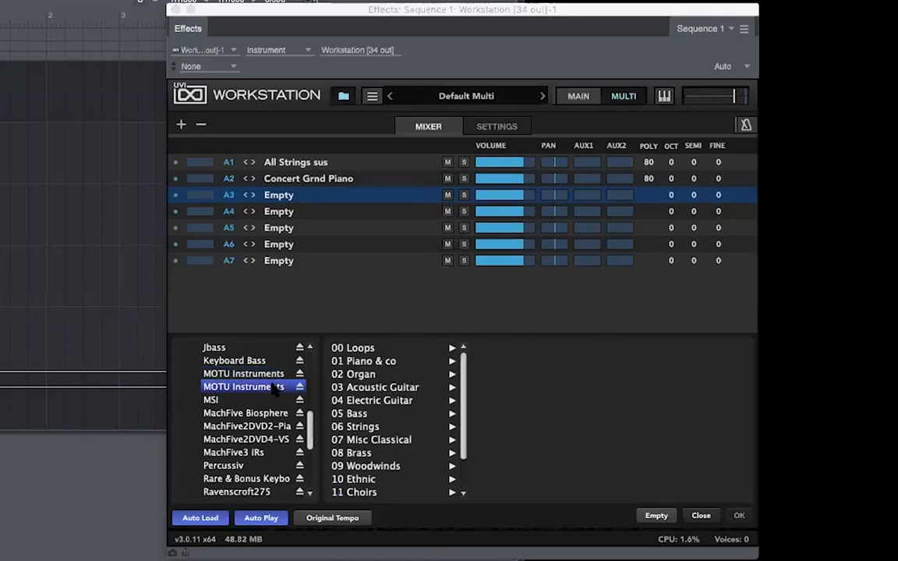
pyautogui.click(370, 493)
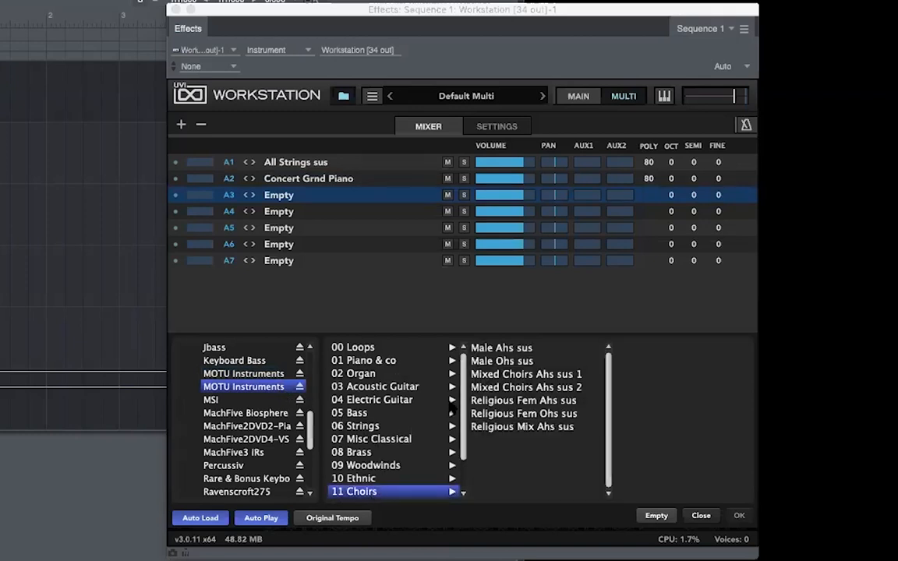
pyautogui.click(528, 375)
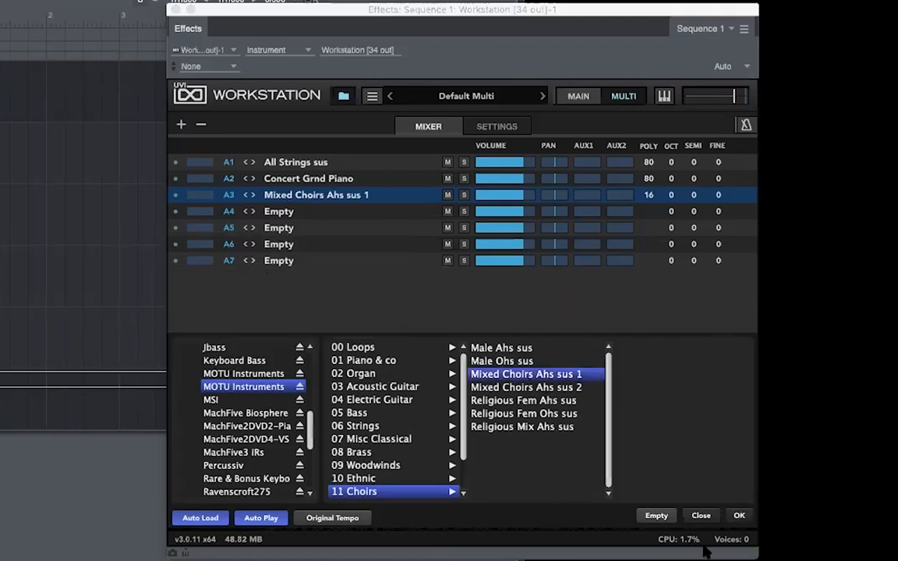
pyautogui.click(739, 516)
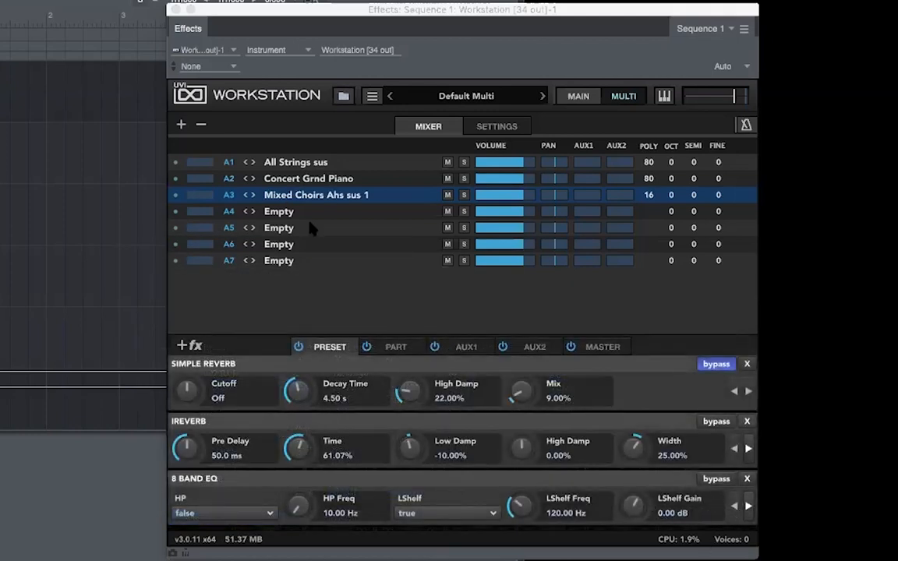
# Route part A1, All Strings sus, to Out 2 in the Workstation's multi settings, return to its mixer view and close the plug-in window
pyautogui.click(466, 127)
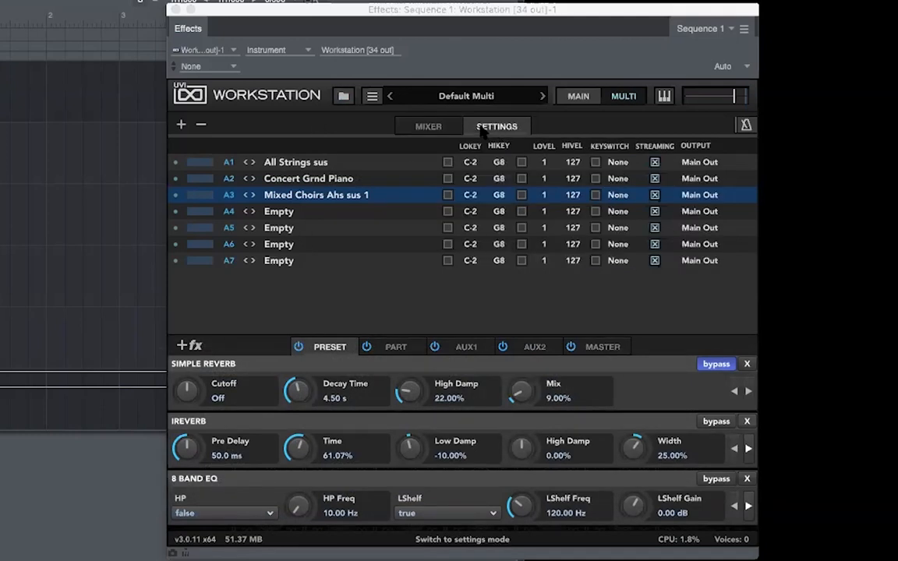
pyautogui.click(287, 162)
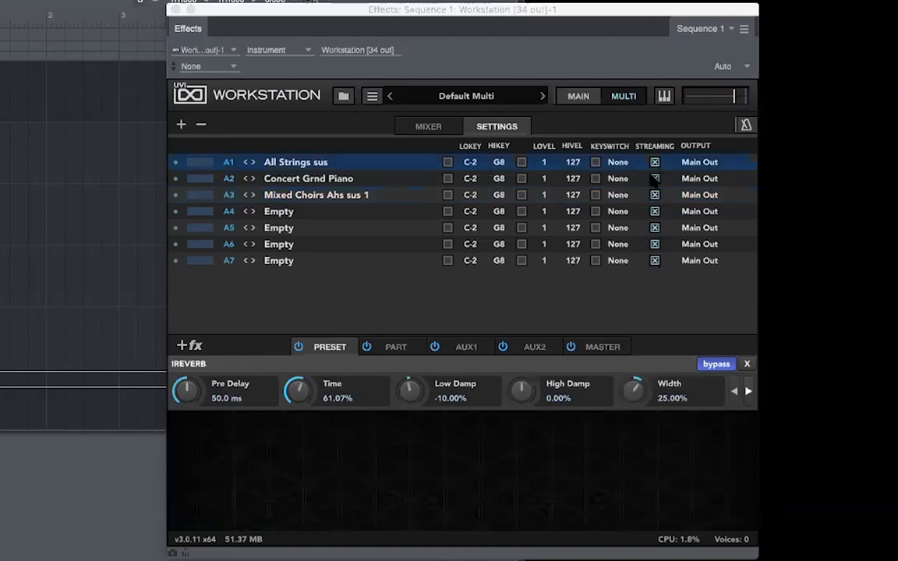
pyautogui.click(701, 162)
pyautogui.click(708, 193)
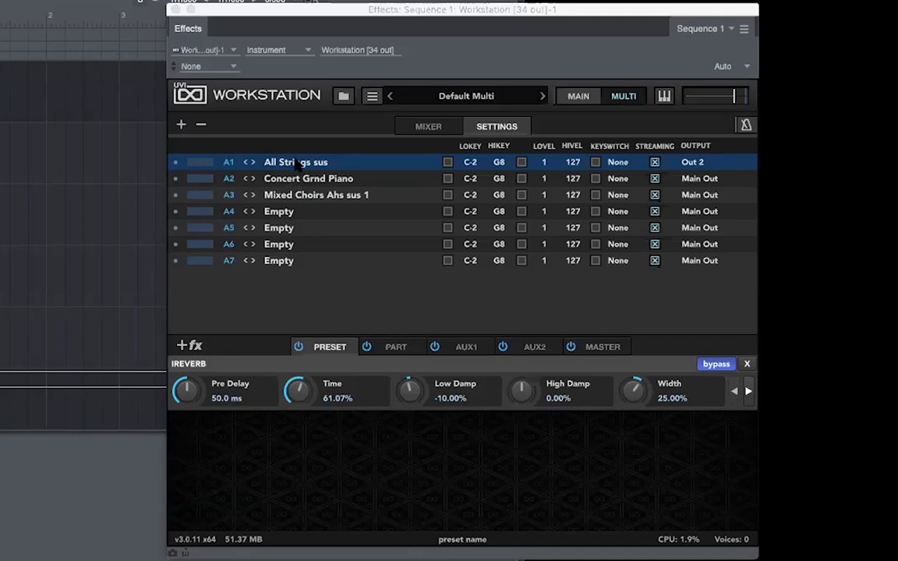
pyautogui.click(429, 126)
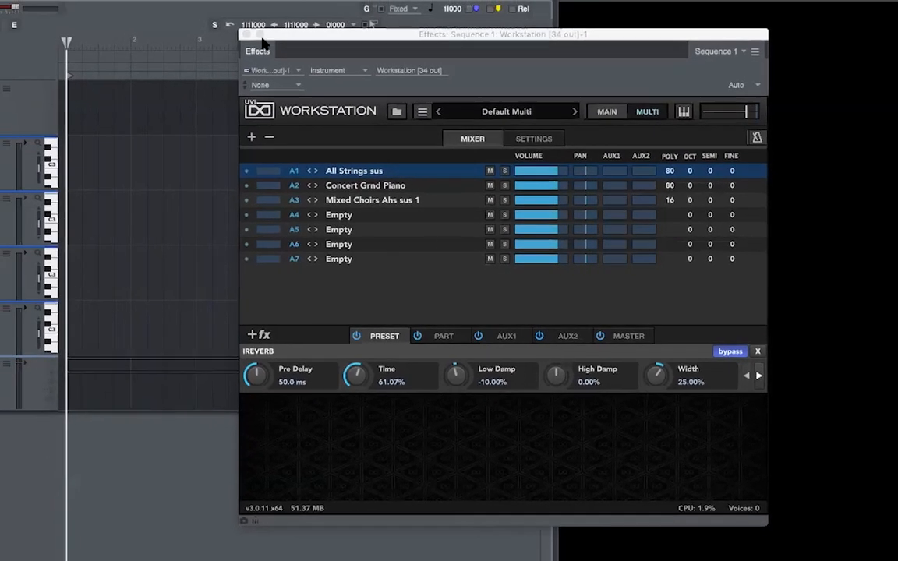
pyautogui.click(222, 25)
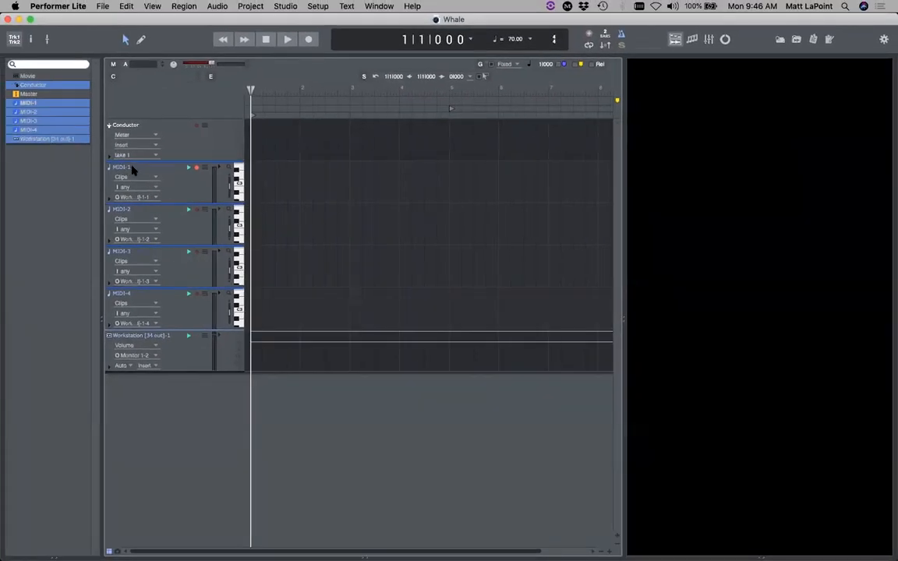
# Add an aux track below the Workstation track and set its input to a new stereo bundle from Workstation [34 out]-1 3-4
pyautogui.click(141, 336)
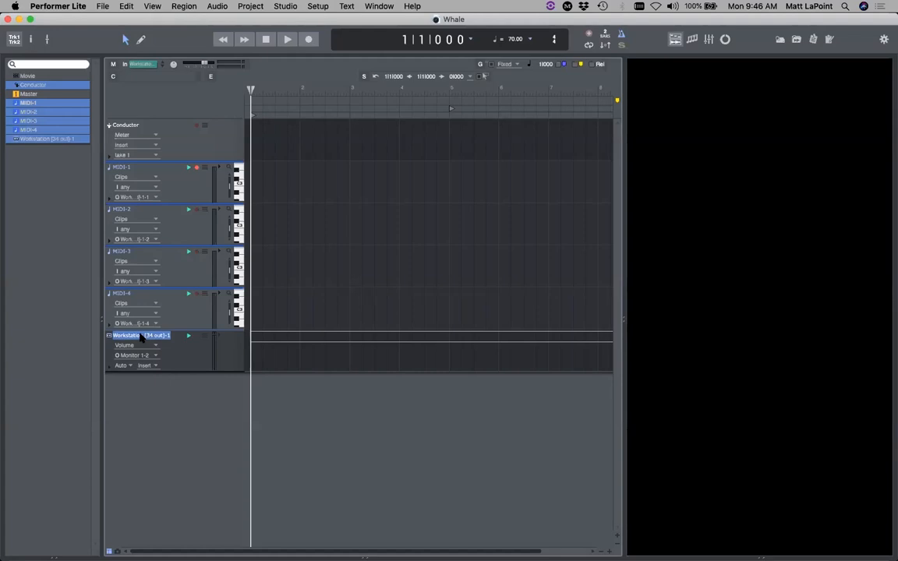
pyautogui.click(253, 7)
pyautogui.moveTo(293, 21)
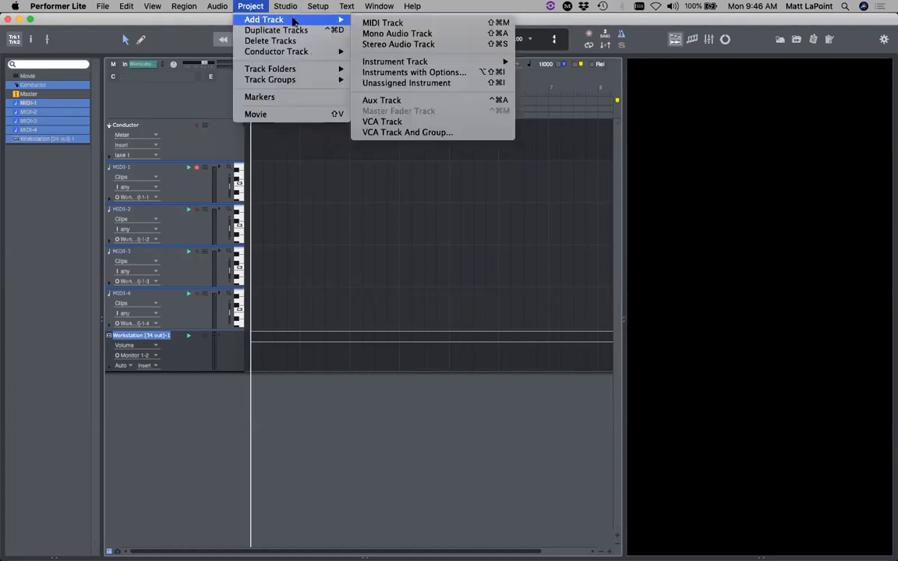
pyautogui.click(423, 100)
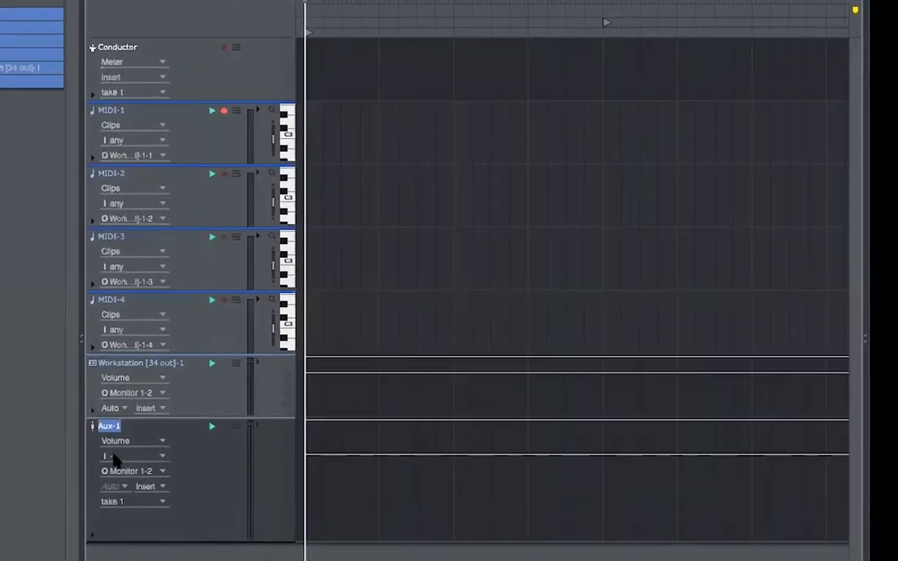
pyautogui.click(117, 459)
pyautogui.moveTo(178, 494)
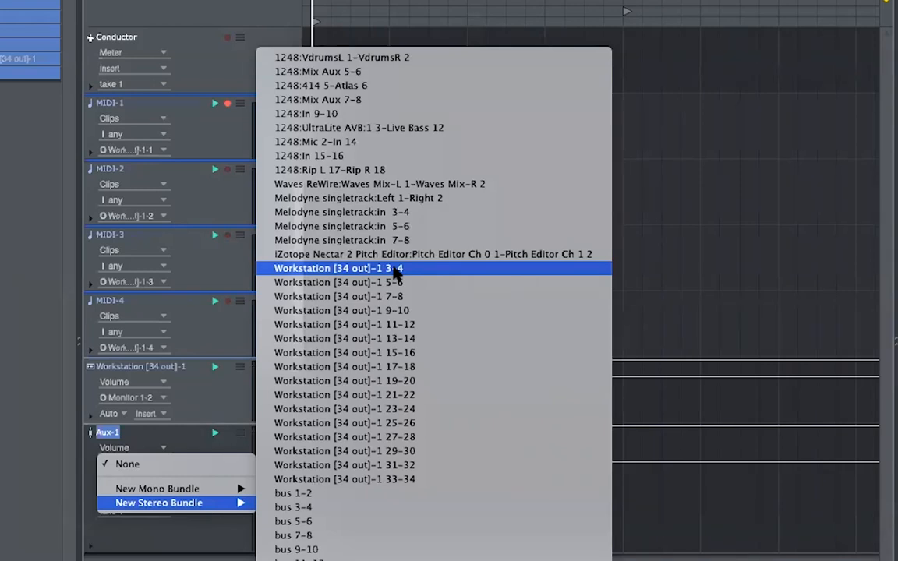
pyautogui.click(395, 269)
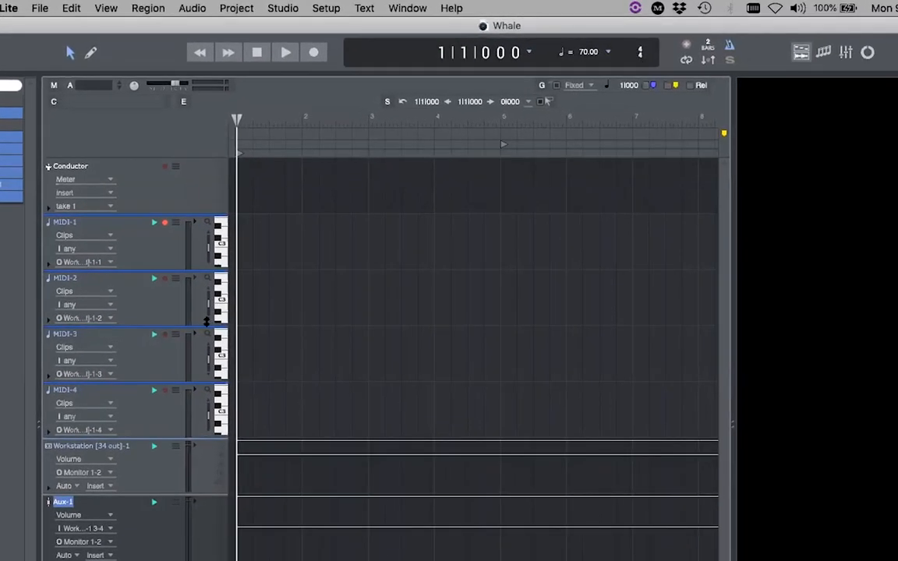
# In the mixing board, lower the MIDI-1 volume to 88 and insert the MOTU MW Equalizer on the first Aux-1 insert
pyautogui.click(846, 53)
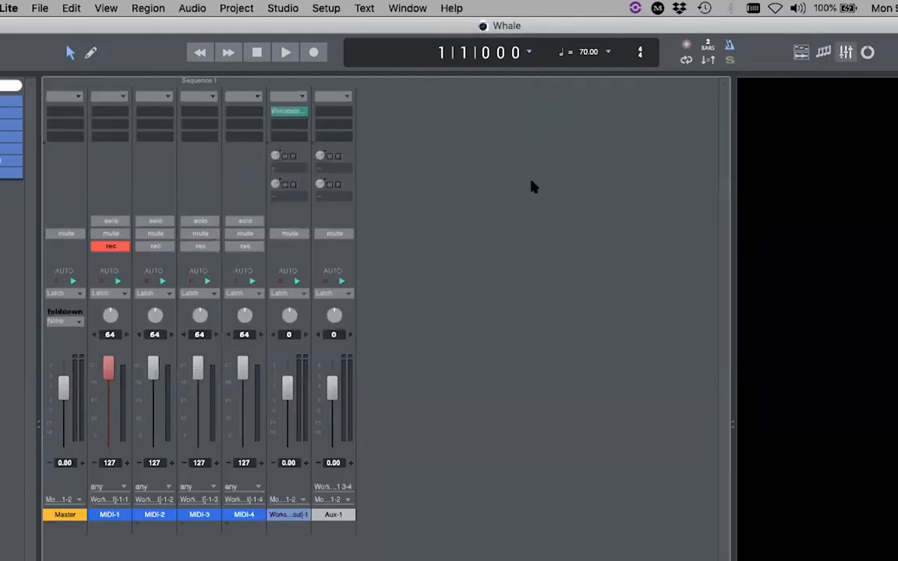
pyautogui.moveTo(109, 366); pyautogui.dragTo(109, 389)
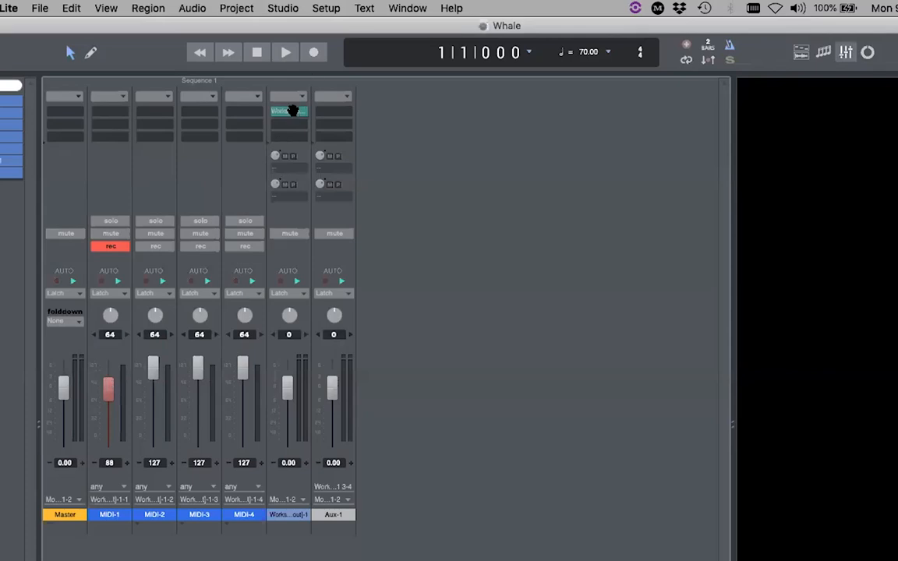
pyautogui.rightClick(333, 114)
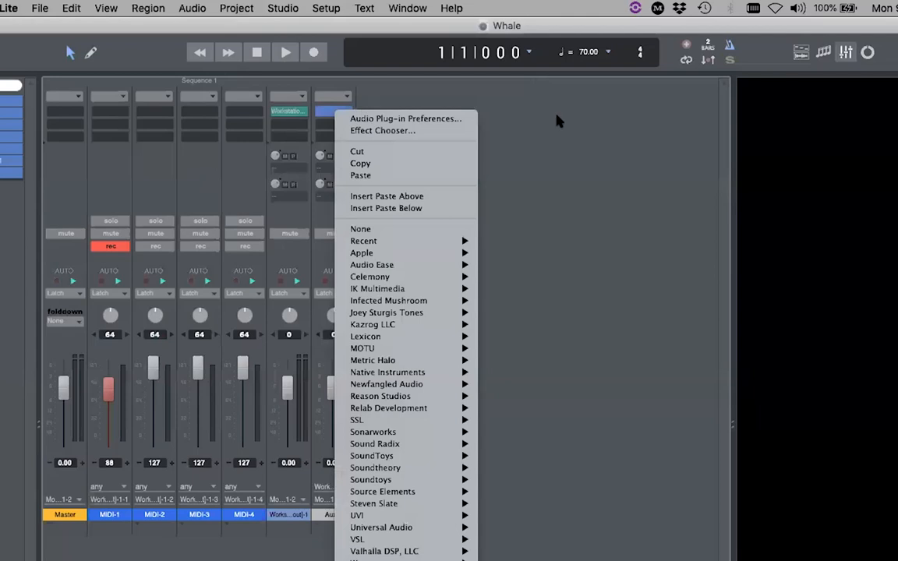
pyautogui.click(382, 130)
pyautogui.moveTo(485, 114); pyautogui.dragTo(479, 112)
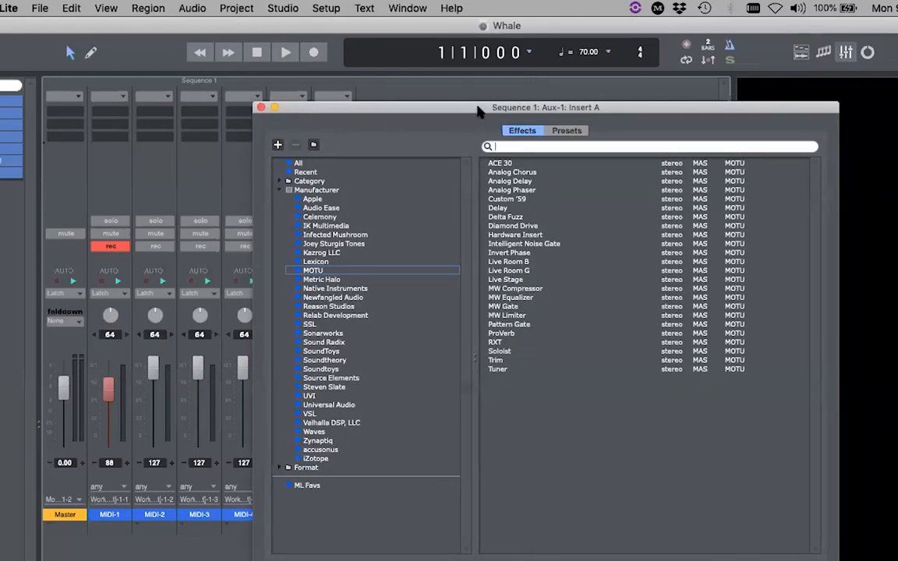
pyautogui.doubleClick(513, 299)
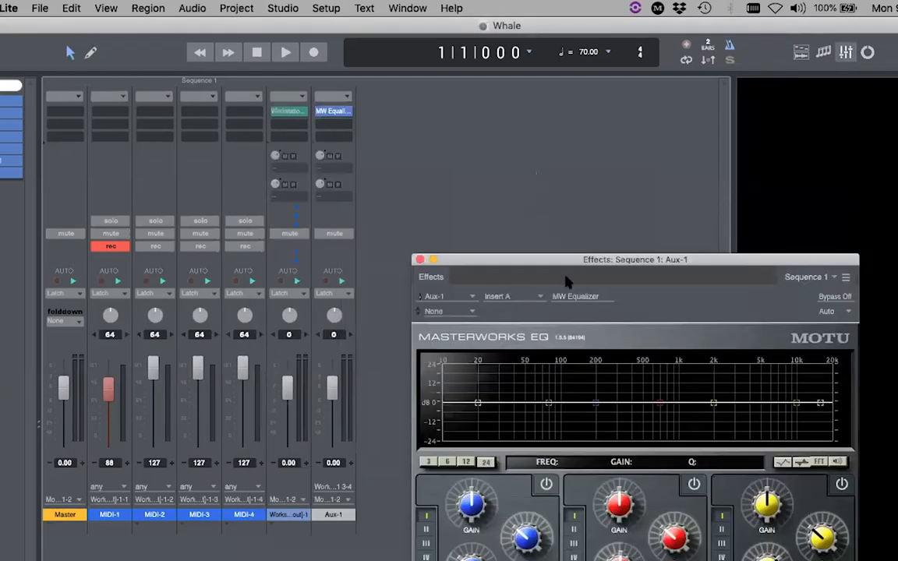
pyautogui.moveTo(596, 257); pyautogui.dragTo(579, 119)
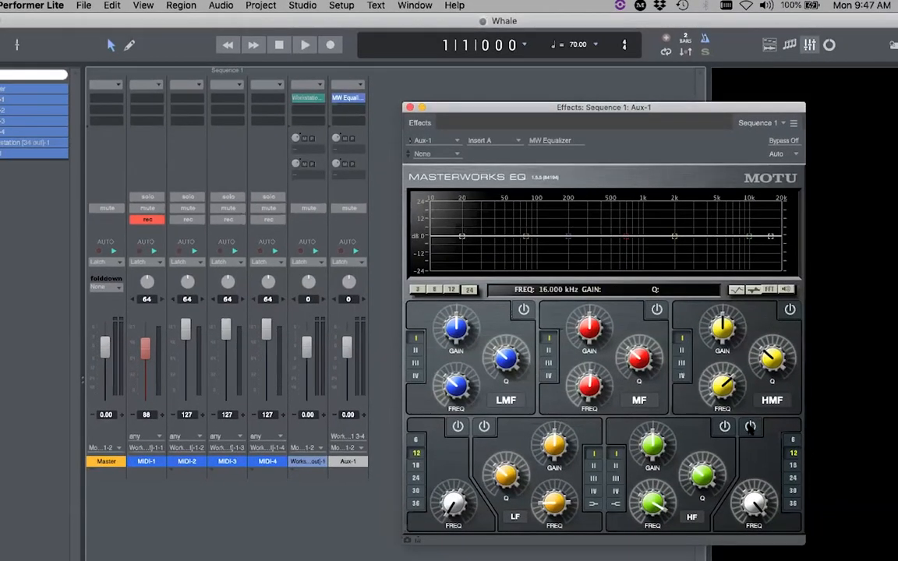
# Enable the MasterWorks EQ low-pass filter at about 1.37 kHz, lower the Aux-1 fader to -2.60 and close the EQ
pyautogui.click(750, 427)
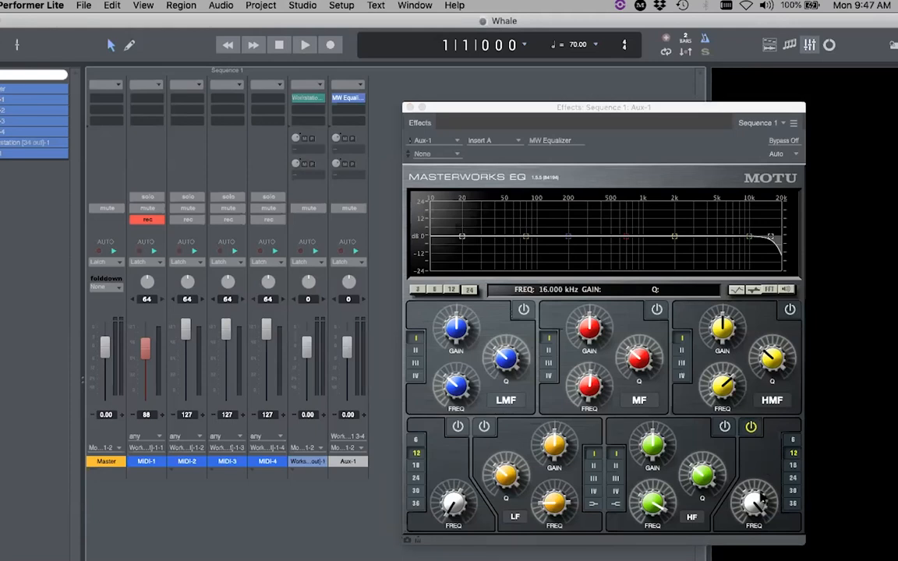
pyautogui.moveTo(757, 497); pyautogui.dragTo(758, 499)
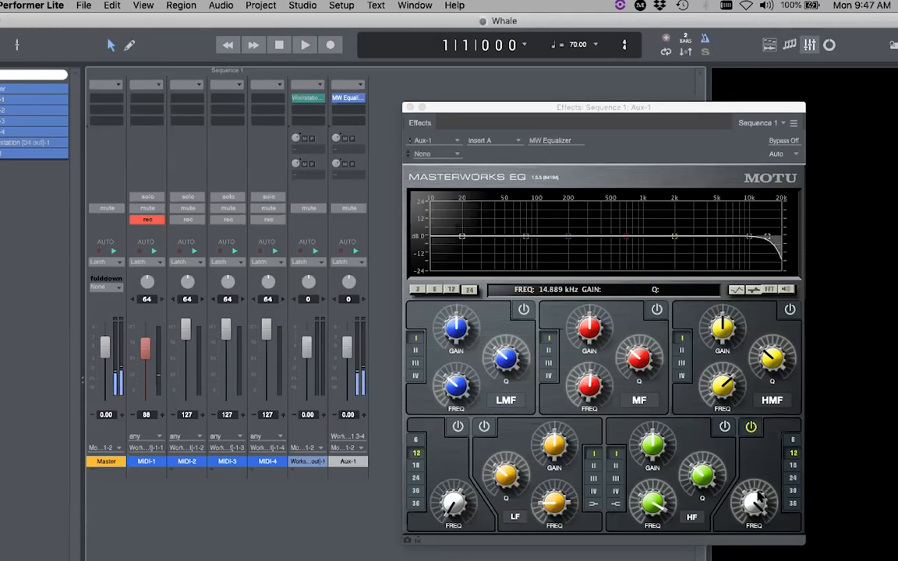
pyautogui.moveTo(772, 489); pyautogui.dragTo(674, 445)
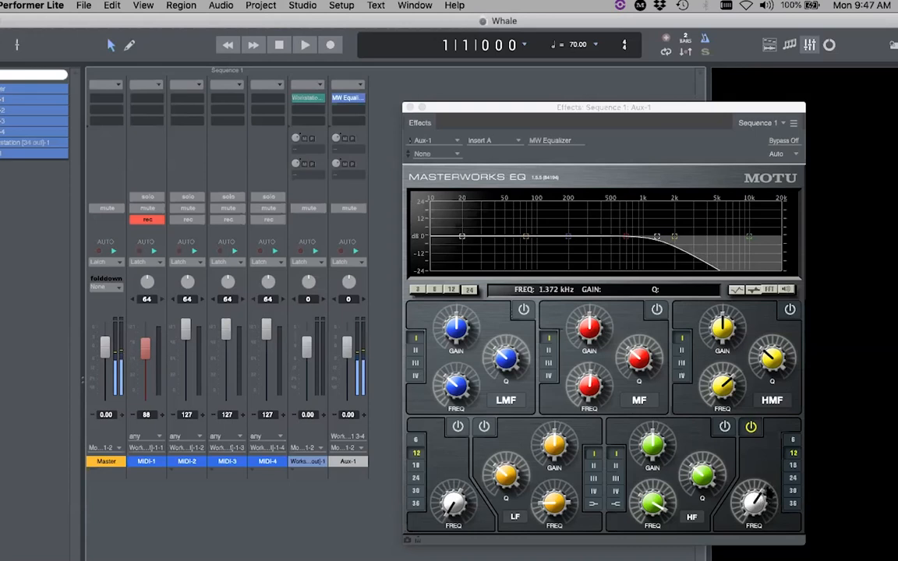
pyautogui.moveTo(351, 350); pyautogui.dragTo(352, 358)
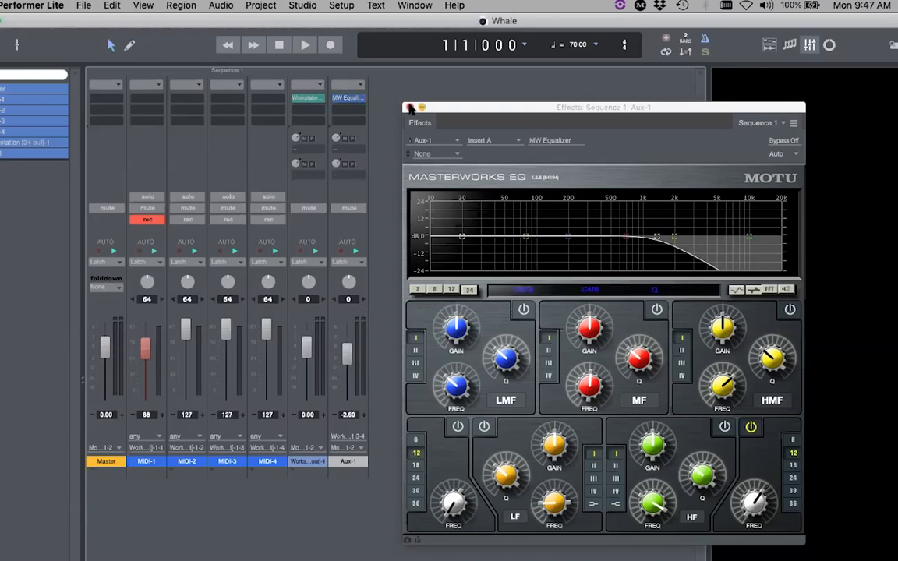
pyautogui.click(411, 108)
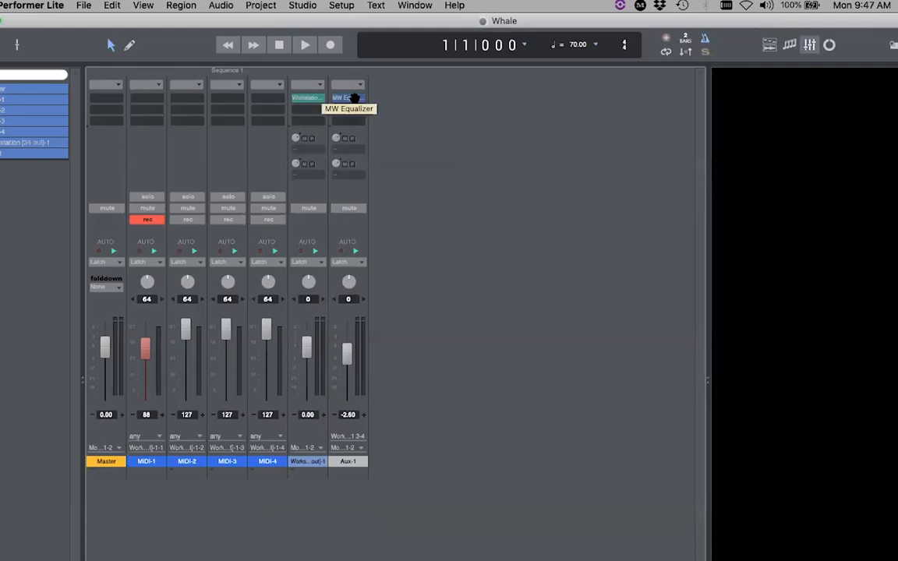
# Turn off the IReverb bypass on the All Strings part, raise its Wet level to about 27.7% and close the Workstation
pyautogui.click(311, 95)
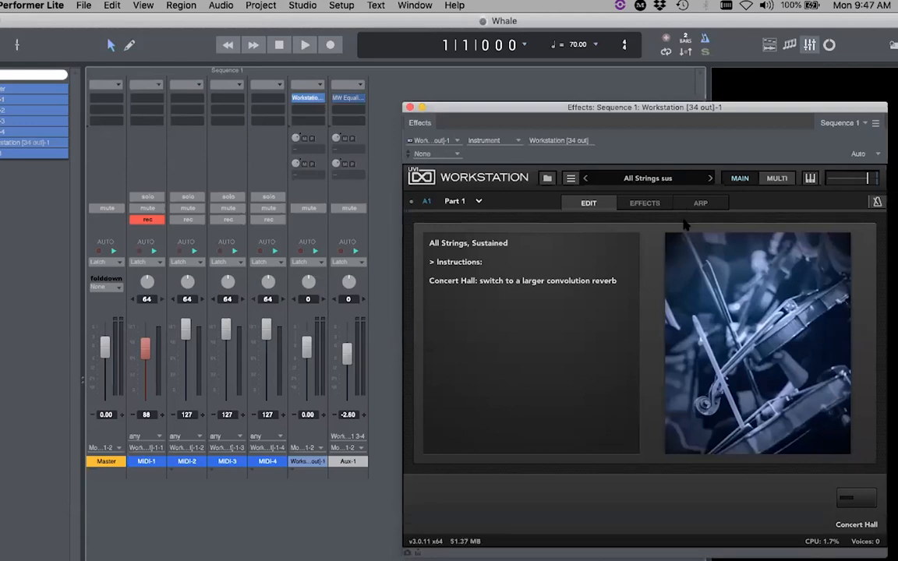
pyautogui.click(778, 178)
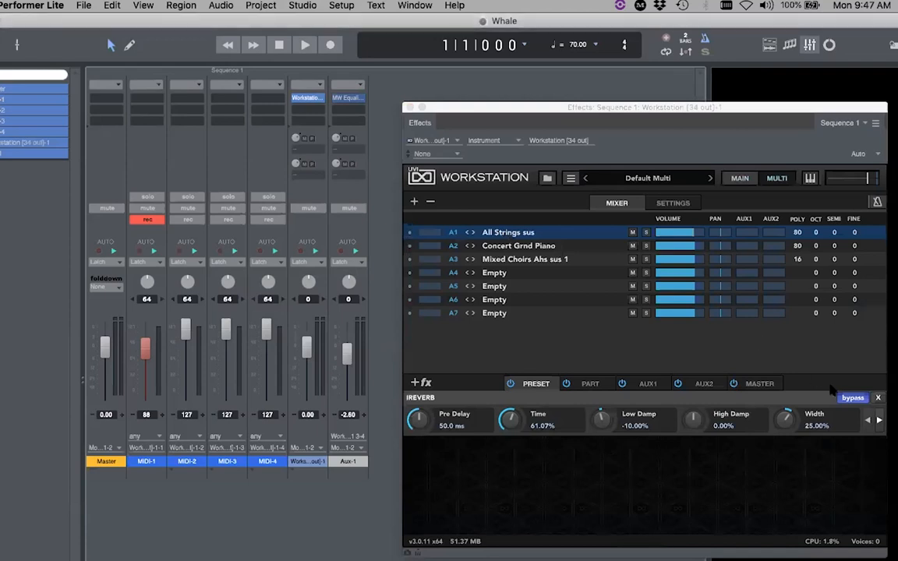
pyautogui.click(853, 399)
pyautogui.click(878, 421)
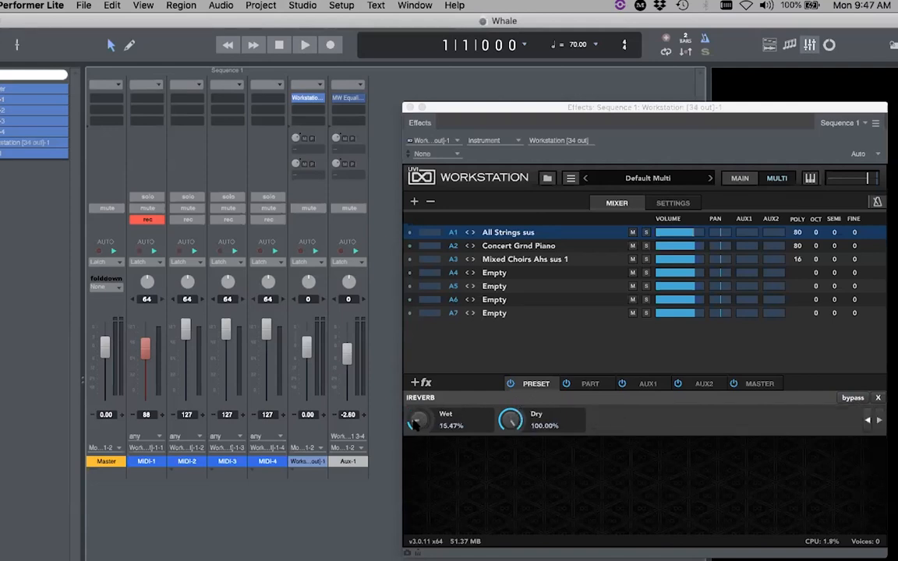
pyautogui.moveTo(415, 419); pyautogui.dragTo(418, 399)
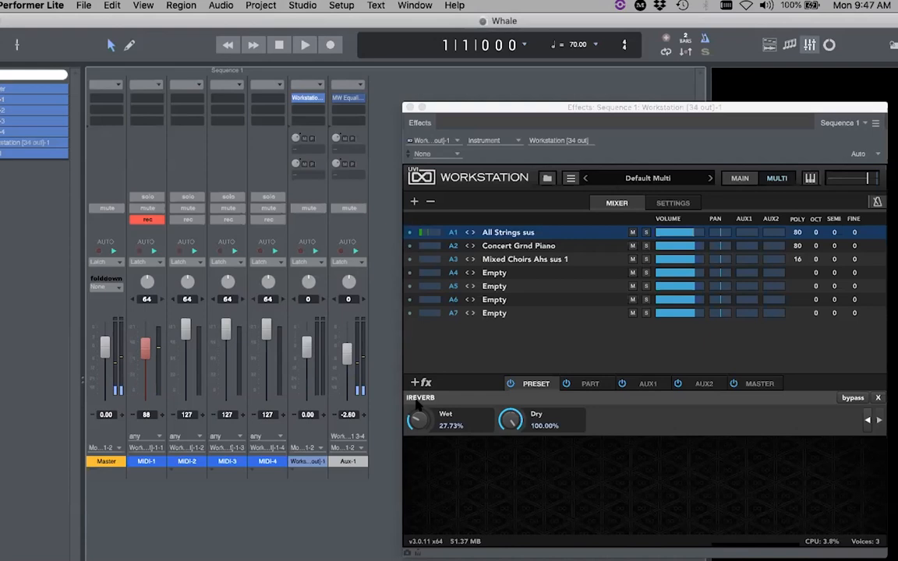
pyautogui.click(410, 109)
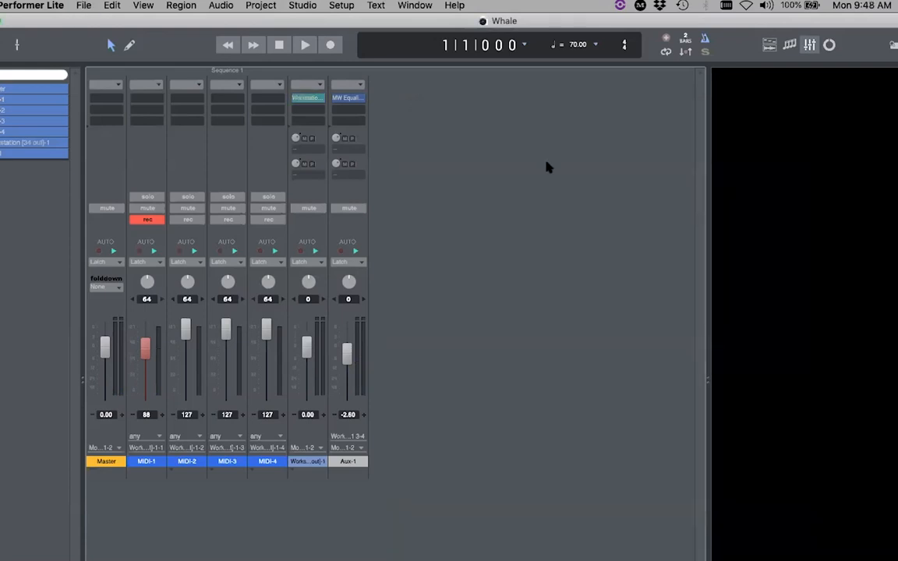
# Rename the MIDI-1 track to Pad in the tracks view and colour it orange
pyautogui.click(770, 44)
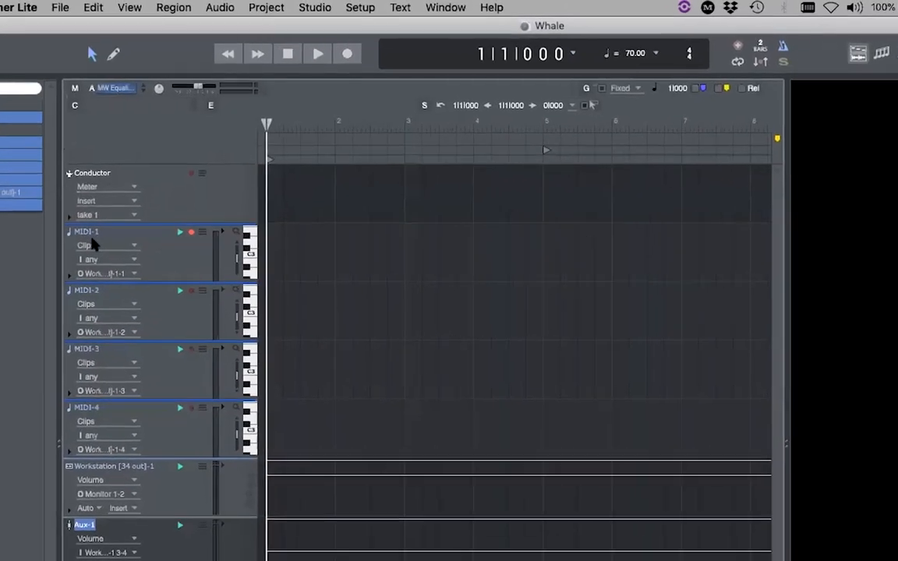
pyautogui.doubleClick(73, 255)
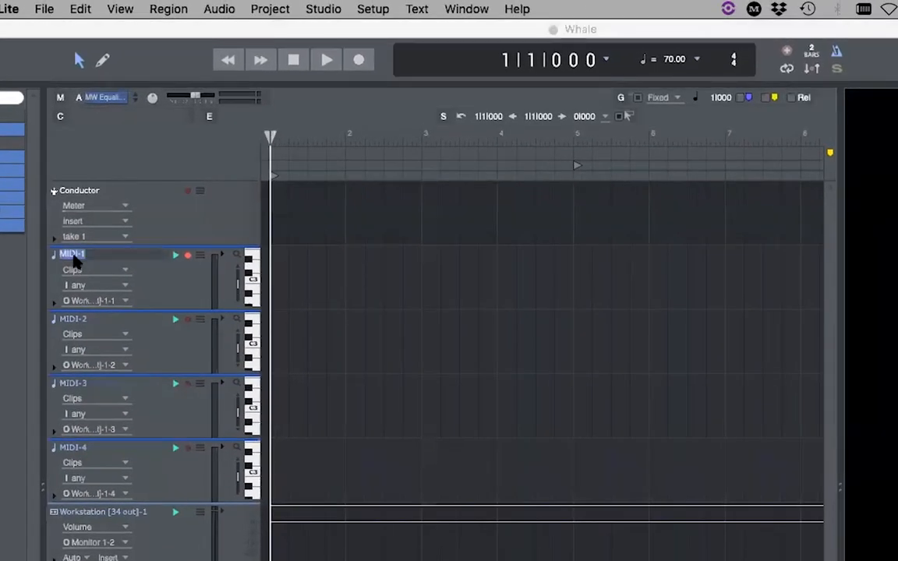
pyautogui.write('Pad')
pyautogui.press('Return')
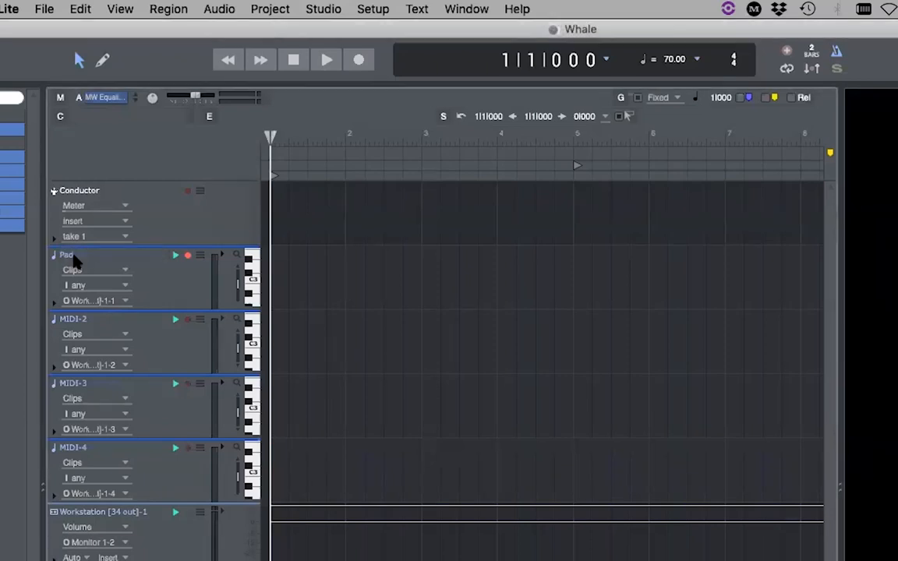
pyautogui.click(54, 260)
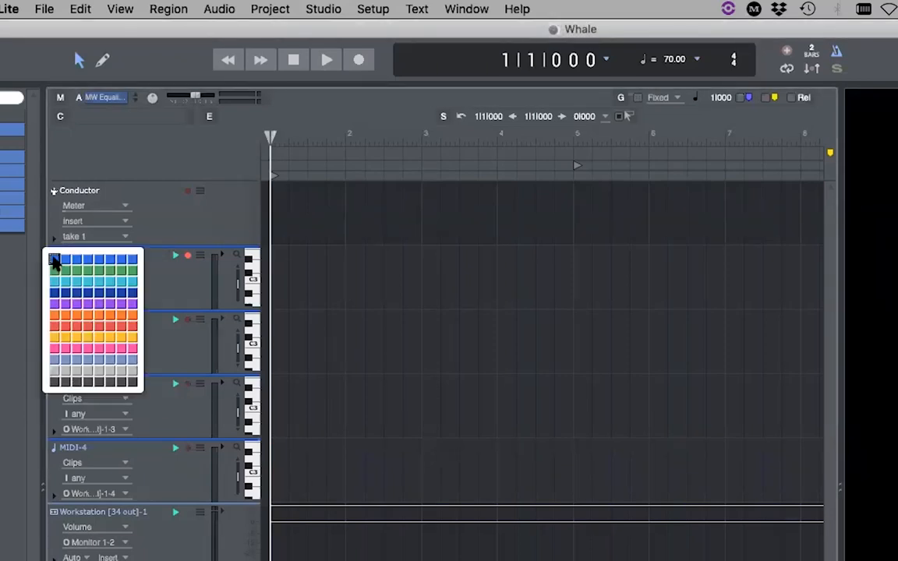
pyautogui.click(55, 315)
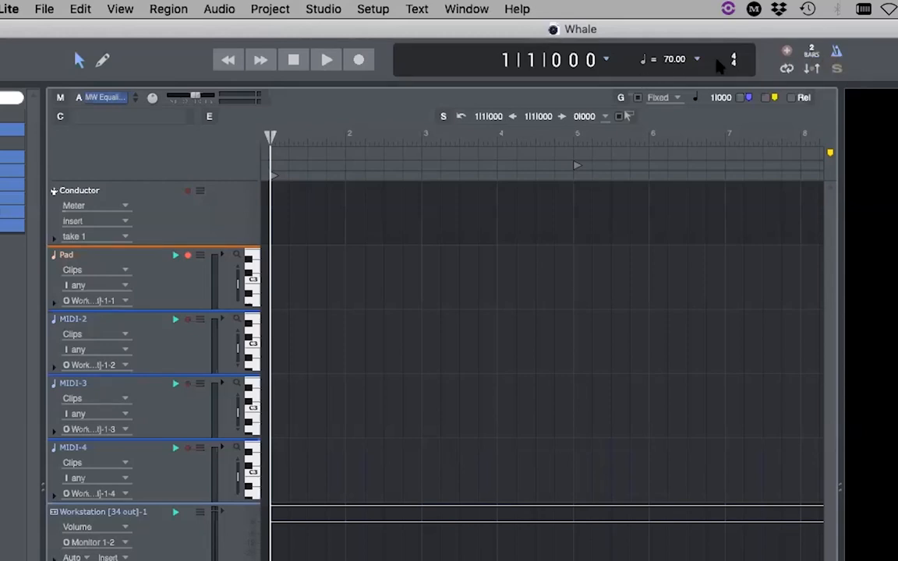
# Set the countoff to 1 measure in the preferences
pyautogui.rightClick(811, 52)
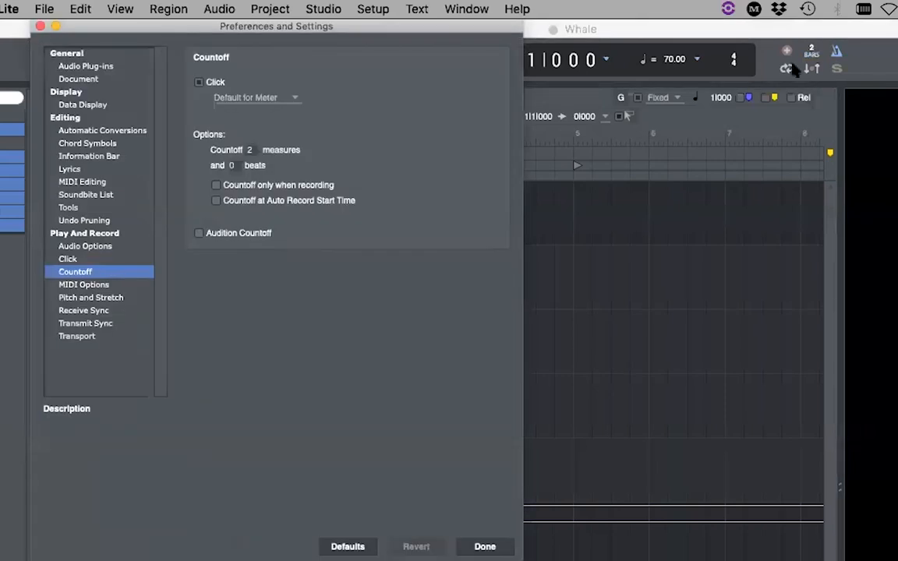
pyautogui.write('1')
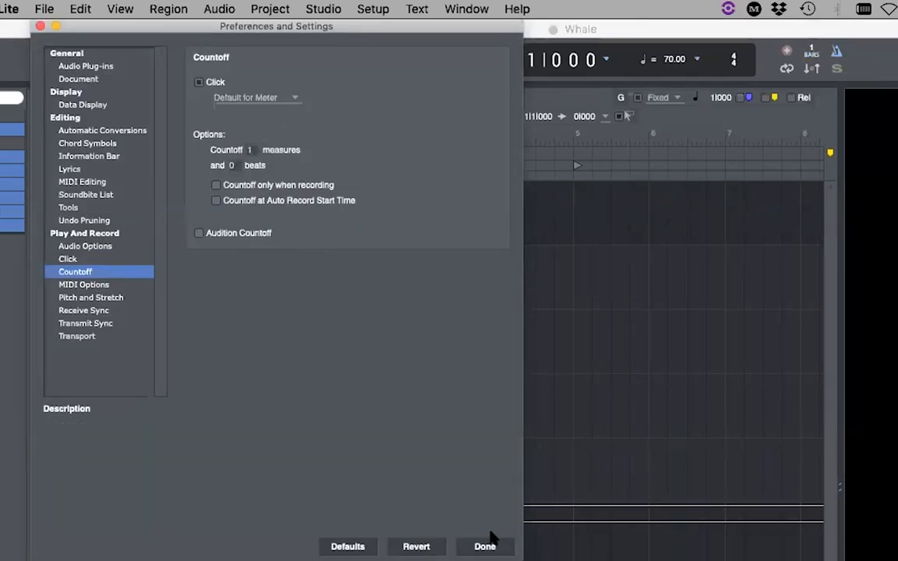
pyautogui.click(487, 544)
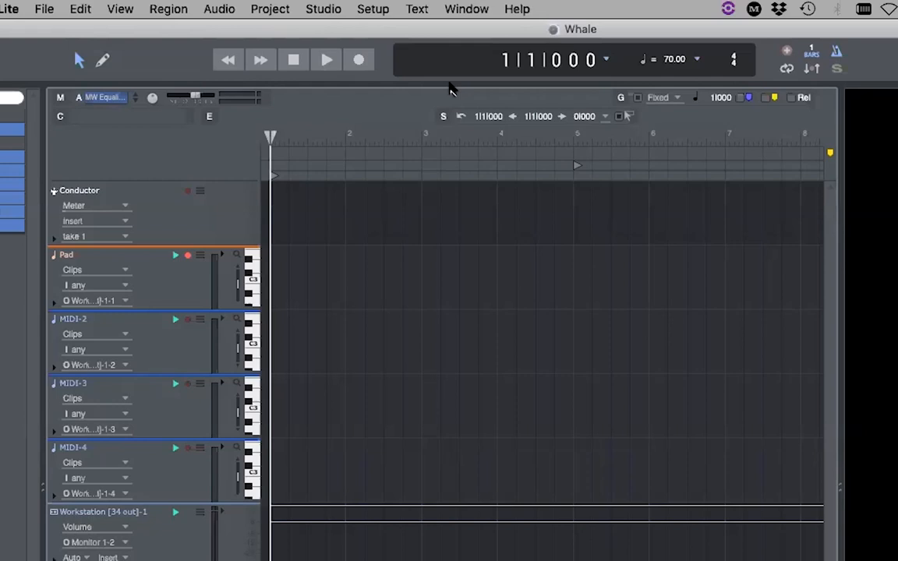
pyautogui.hotkey('shift', 'b')
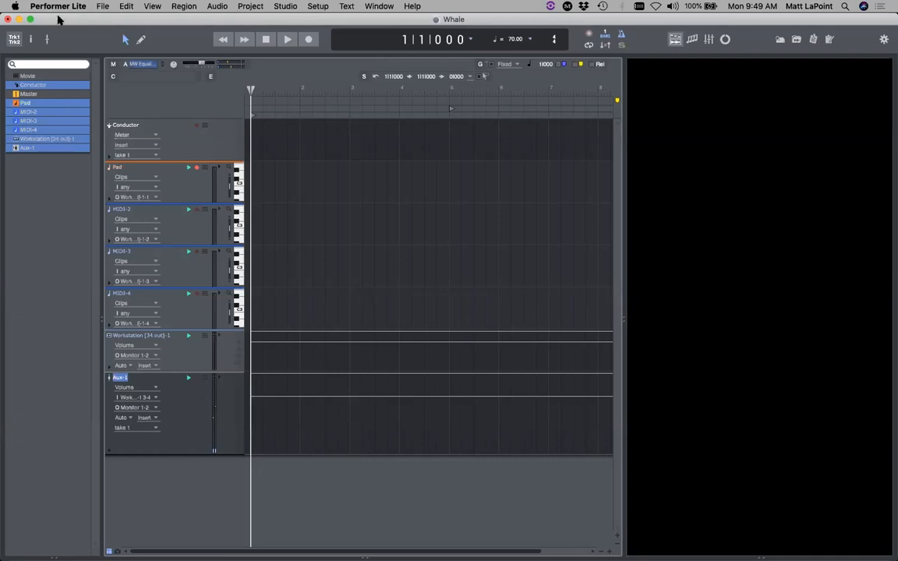
# Show and enlarge the channel strip in the sidebar for the Pad track, and lower its volume to 71
pyautogui.click(48, 39)
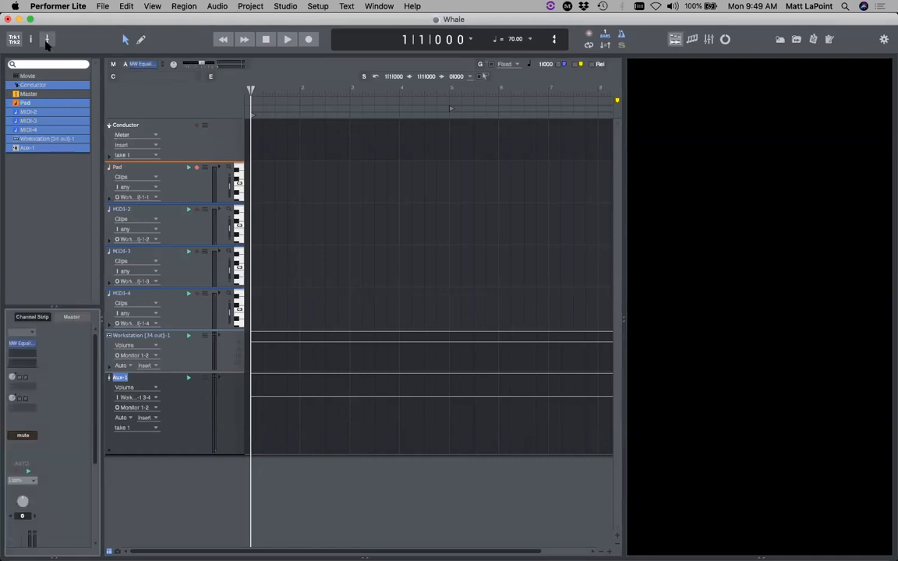
pyautogui.moveTo(51, 309); pyautogui.dragTo(56, 170)
pyautogui.click(134, 168)
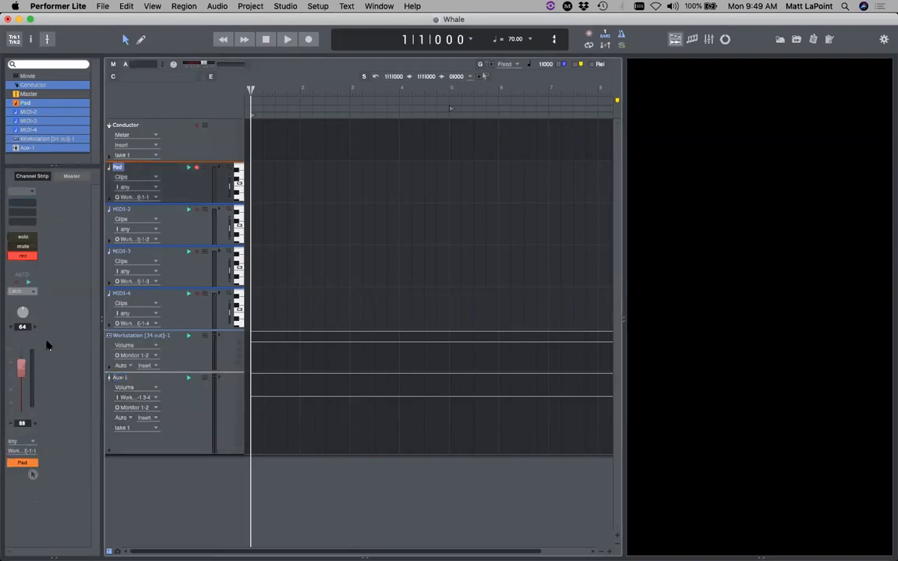
pyautogui.moveTo(22, 369); pyautogui.dragTo(22, 372)
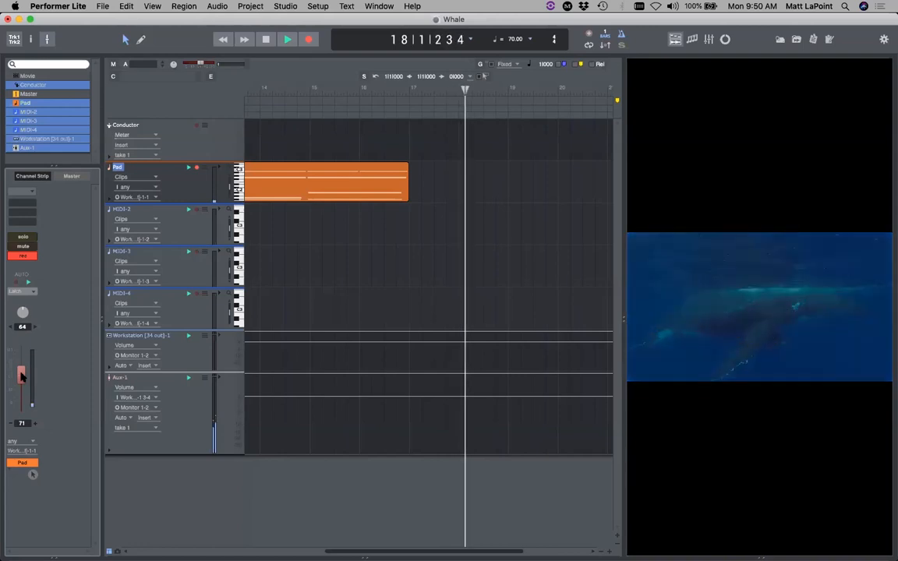
# Stop recording the Pad part, save the project at the sequence start and disarm the Pad track
pyautogui.press('space')
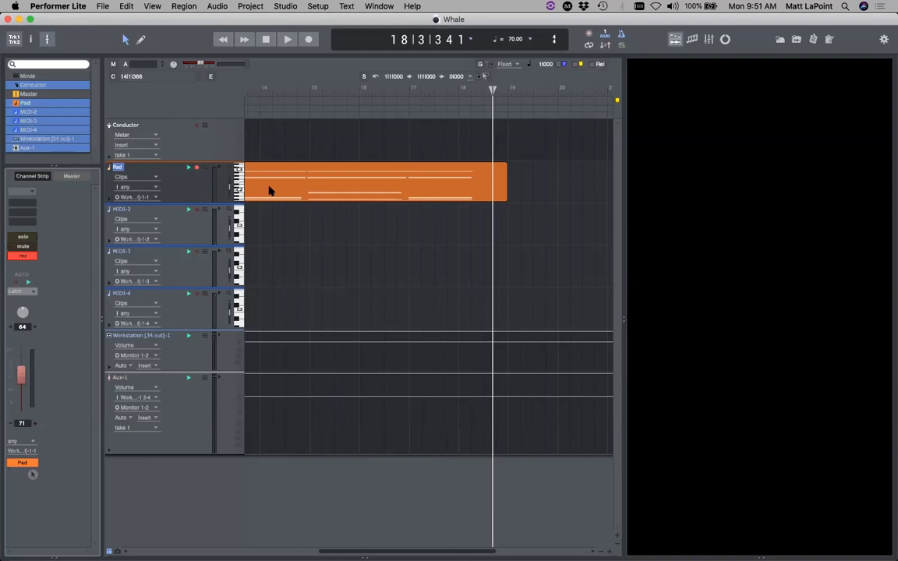
pyautogui.press('space')
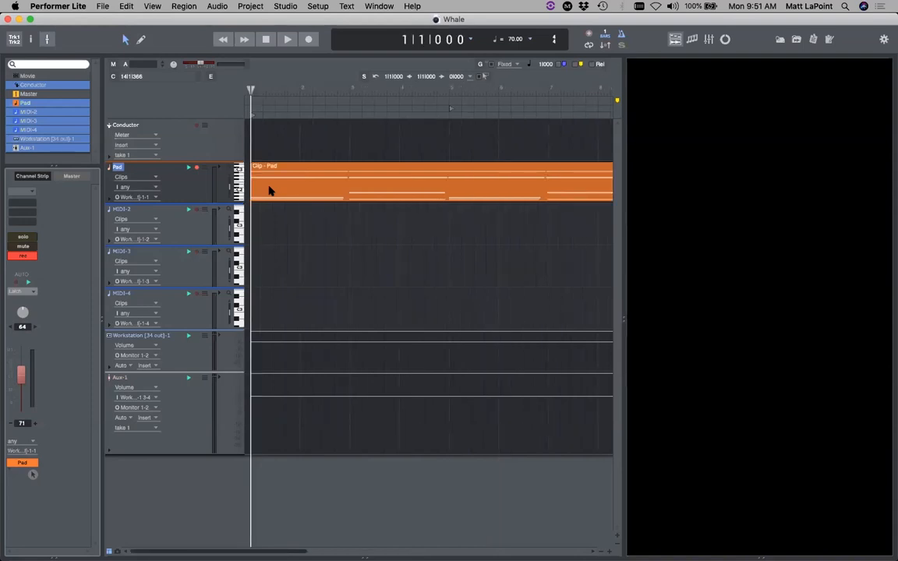
pyautogui.press('super+s')
pyautogui.click(200, 169)
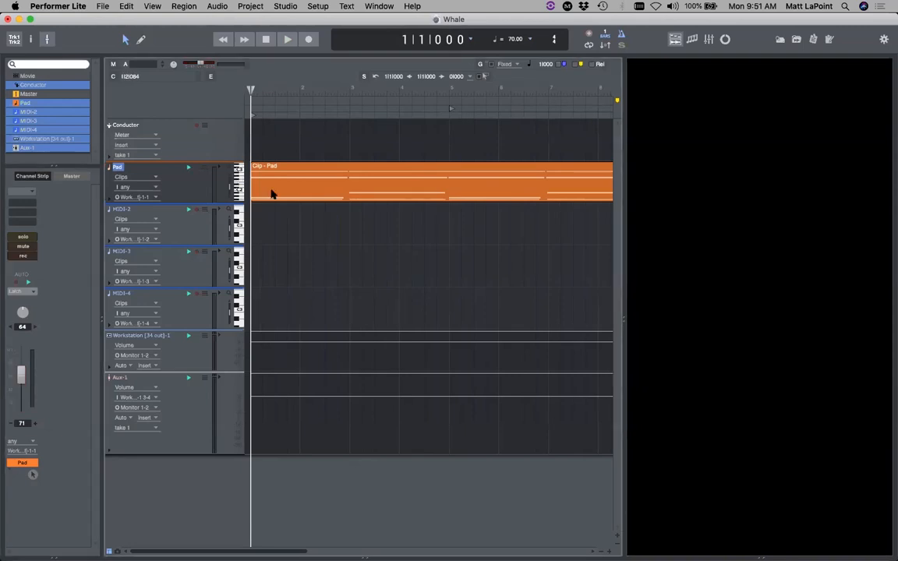
# Open the Pad clip for note editing and quantize the attacks and releases of all its notes to a half-note grid
pyautogui.doubleClick(301, 187)
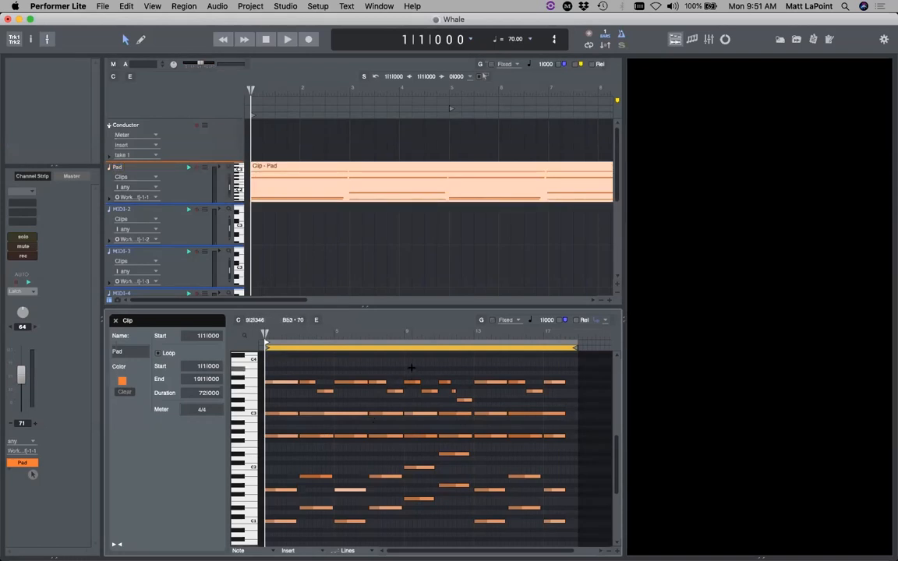
pyautogui.press('super+bracketright')
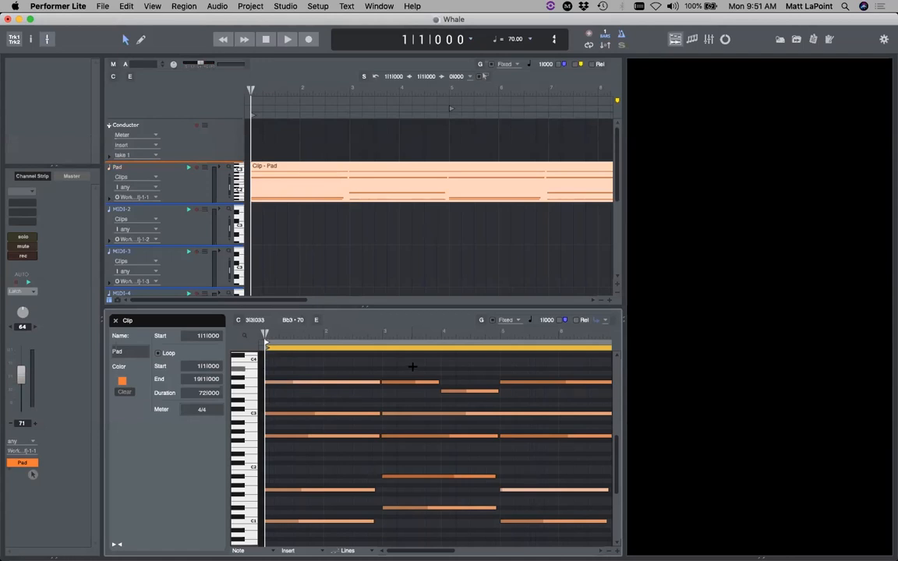
pyautogui.press('super+shift+a')
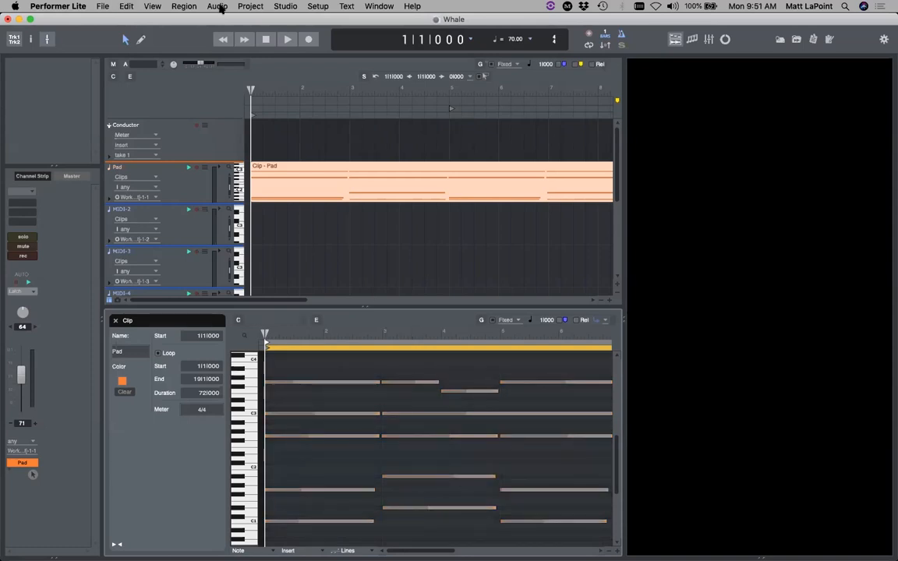
pyautogui.click(184, 7)
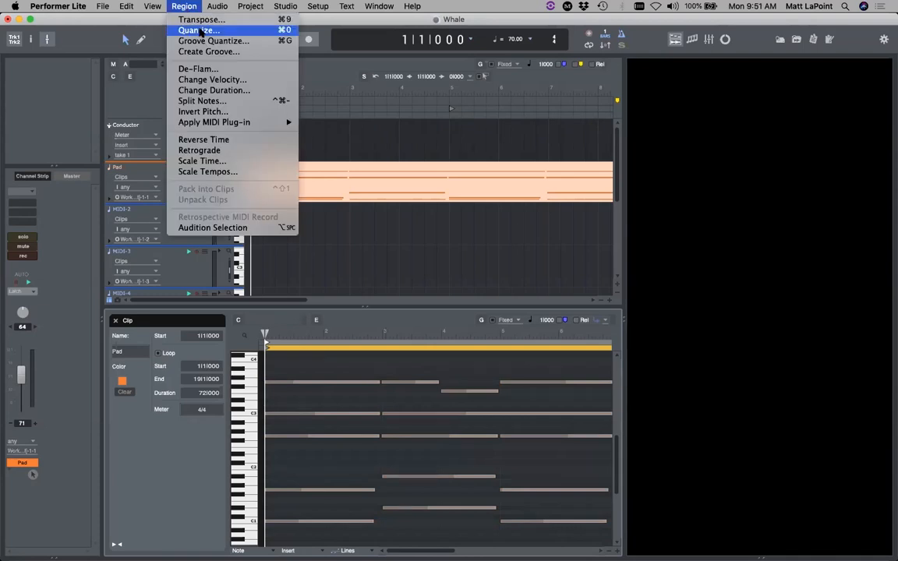
pyautogui.click(199, 30)
pyautogui.moveTo(712, 270); pyautogui.dragTo(431, 170)
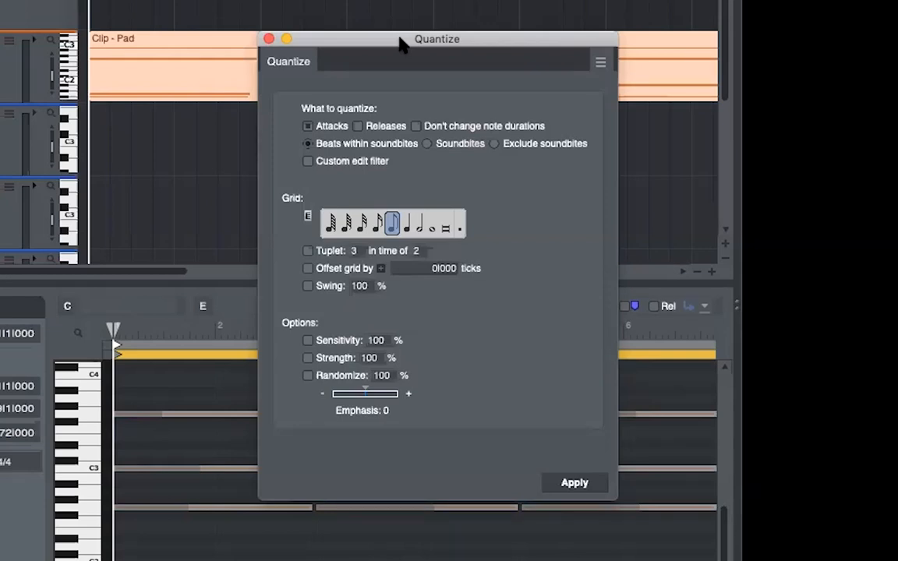
pyautogui.click(419, 227)
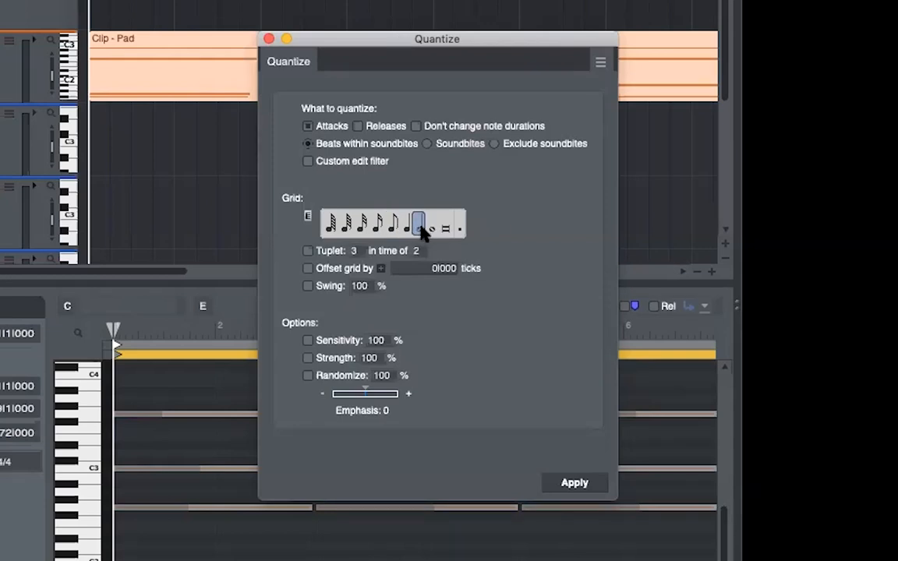
pyautogui.click(358, 126)
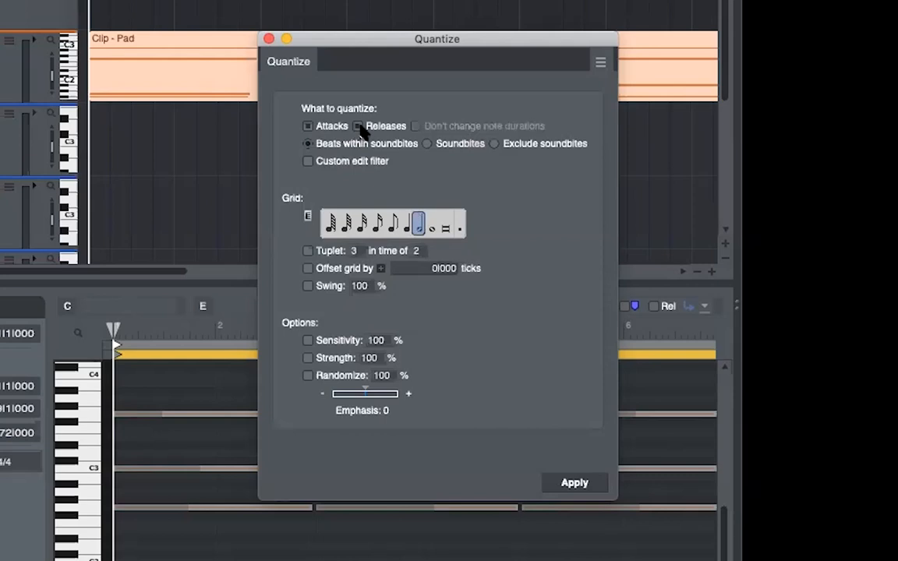
pyautogui.click(578, 484)
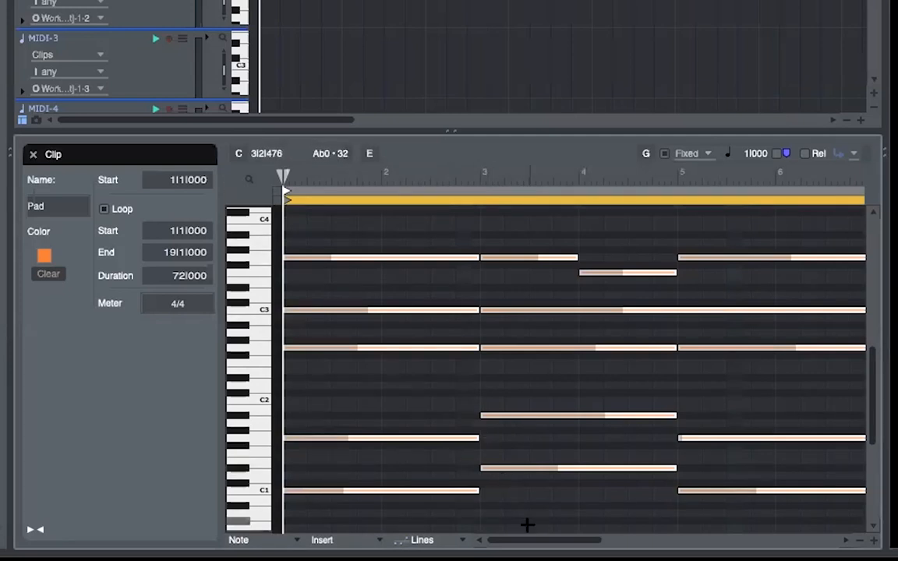
# Check the quantized Pad notes through to the clip's end and set all their on velocities to one uniform value
pyautogui.hscroll(3, 507, 545)
pyautogui.hscroll(10, 569, 366)
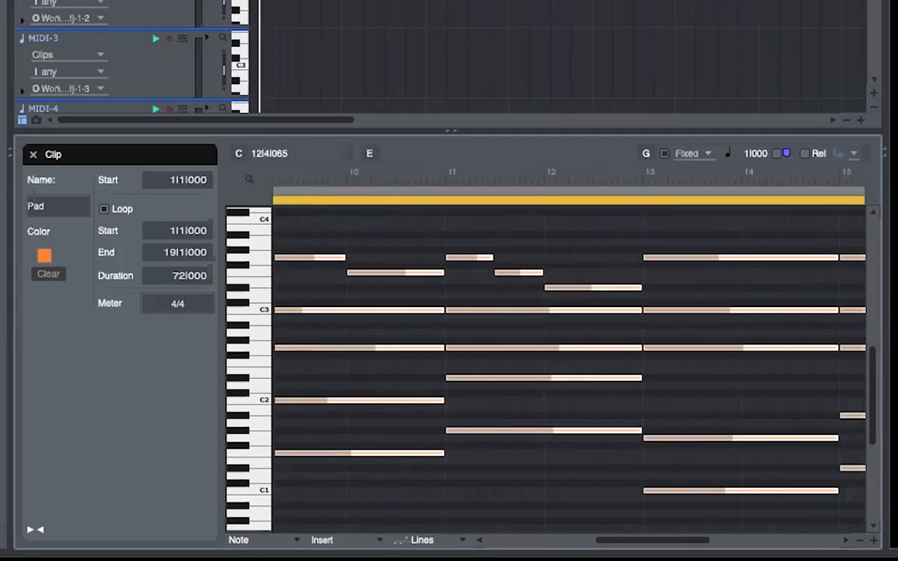
pyautogui.hscroll(5, 569, 367)
pyautogui.hscroll(-10, 558, 535)
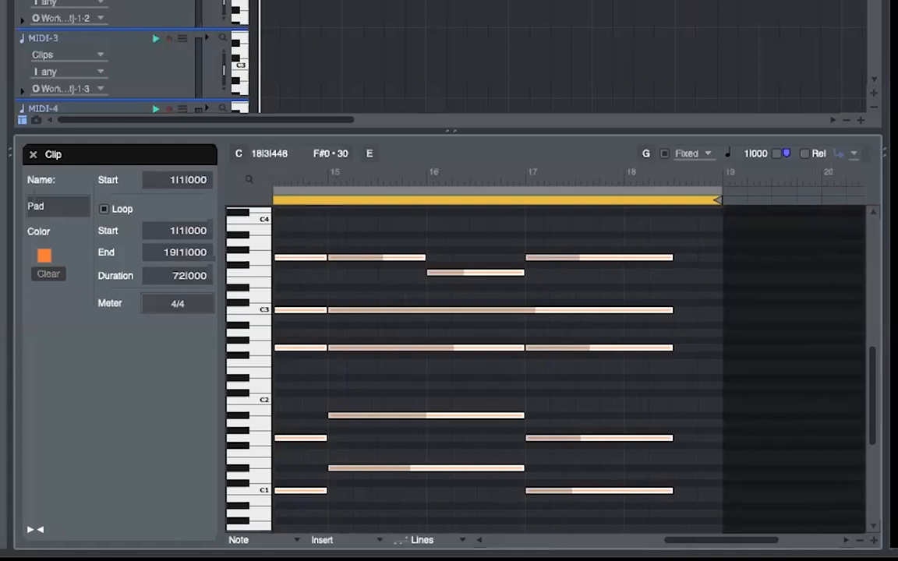
pyautogui.hscroll(-5, 557, 535)
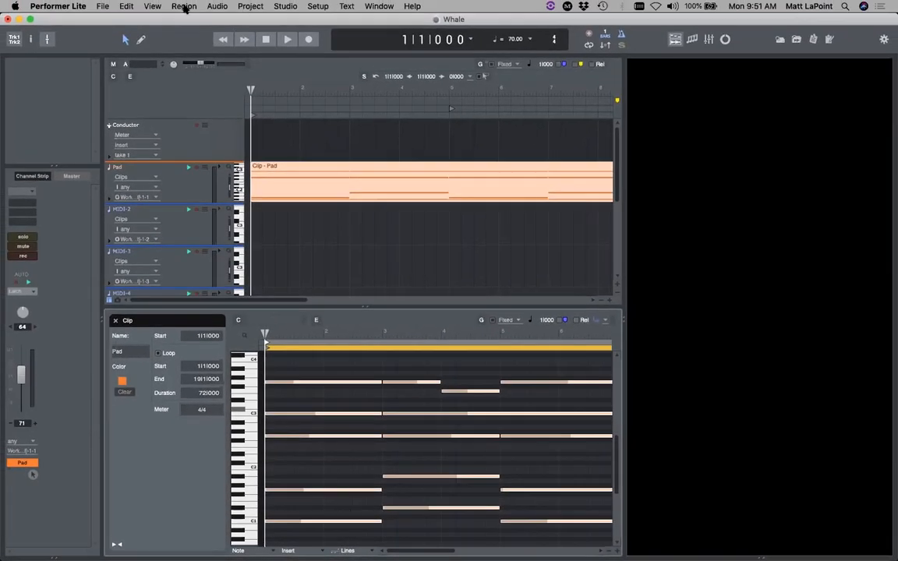
pyautogui.click(185, 7)
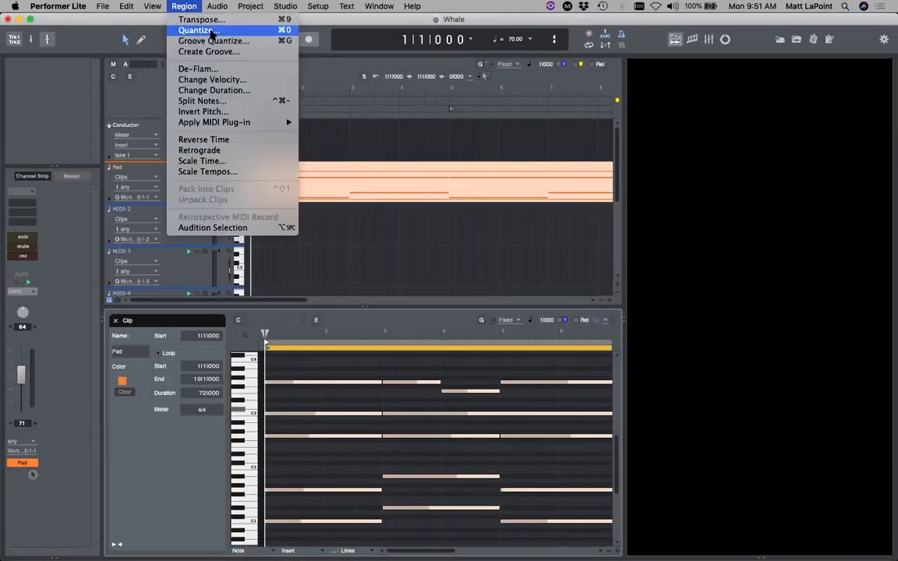
pyautogui.click(243, 81)
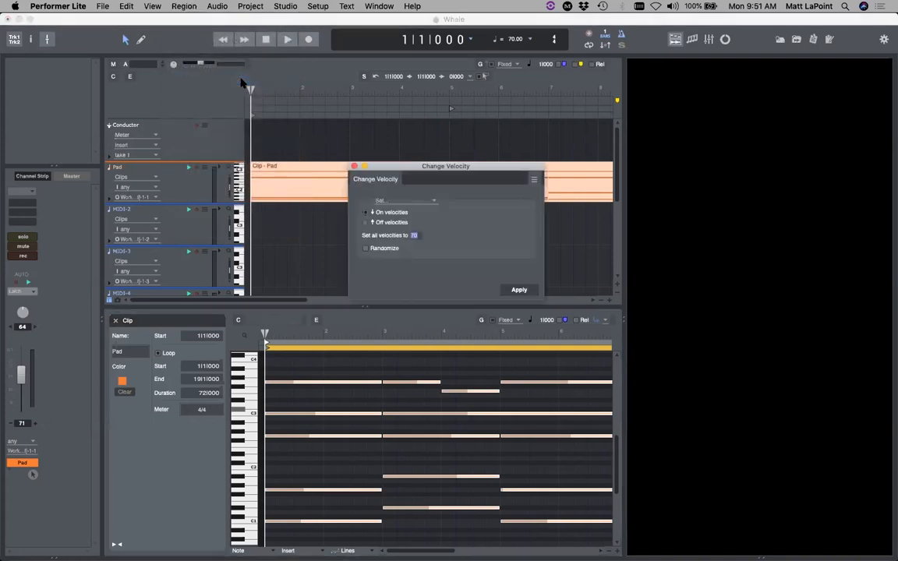
pyautogui.click(414, 235)
pyautogui.click(519, 289)
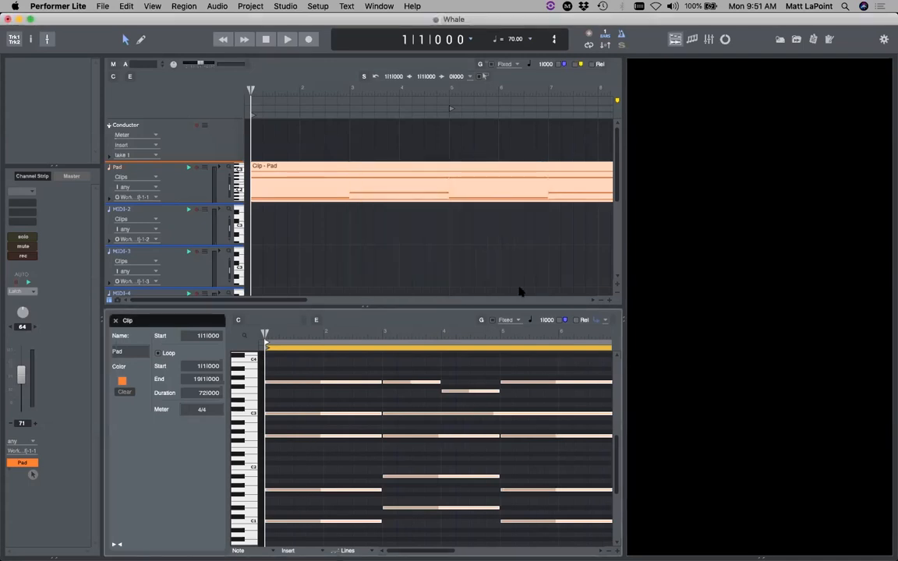
# Play the Pad clip from the beginning with the movie, lower the Pad track's volume to 67 and return to the start
pyautogui.click(606, 37)
pyautogui.press('space')
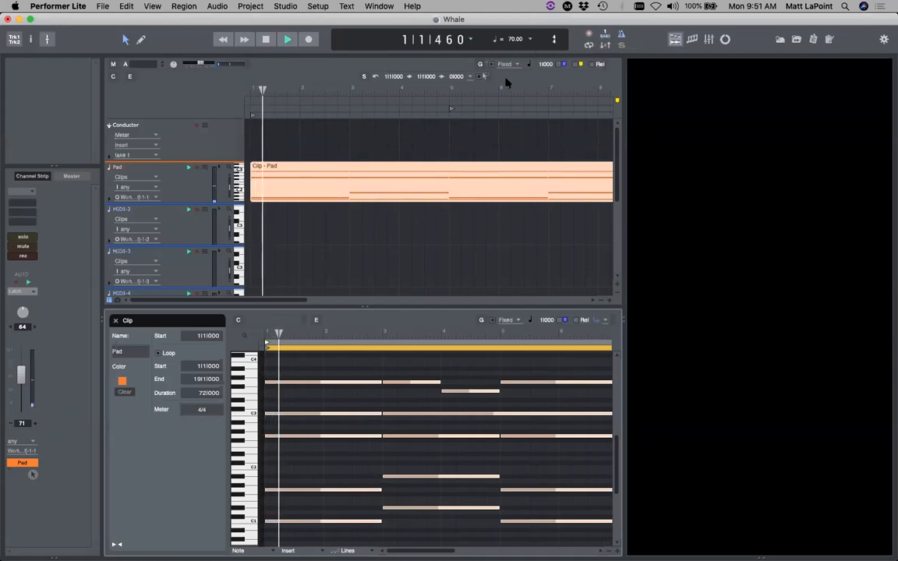
pyautogui.moveTo(21, 376); pyautogui.dragTo(23, 381)
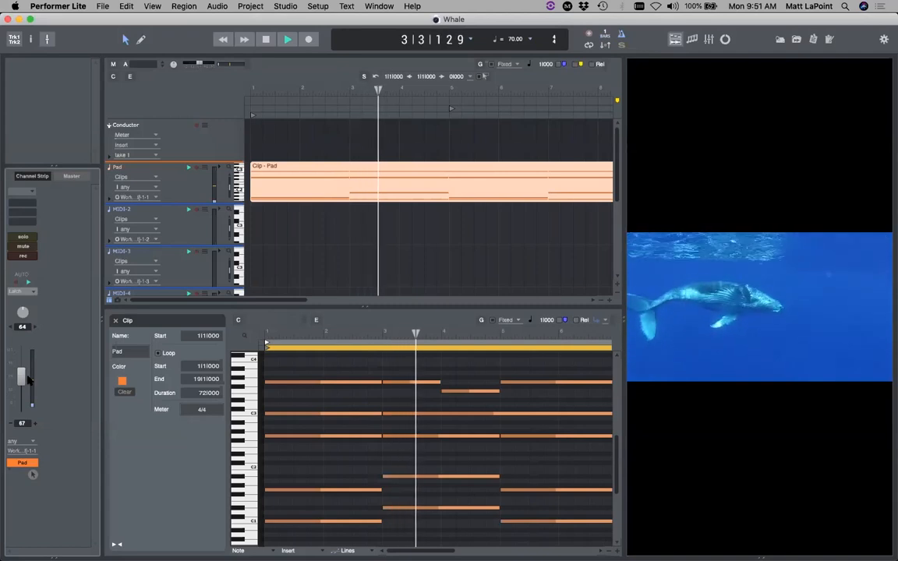
pyautogui.press('space')
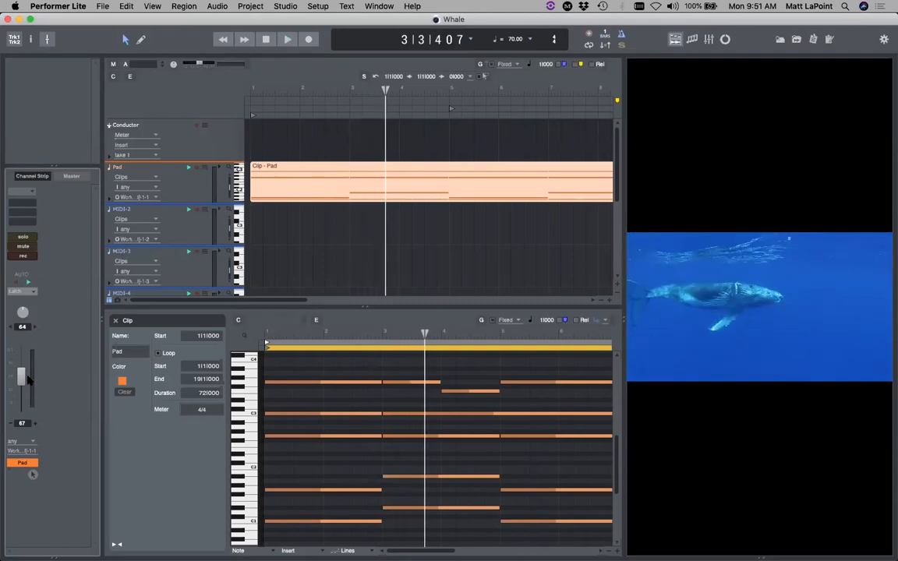
pyautogui.press(',')
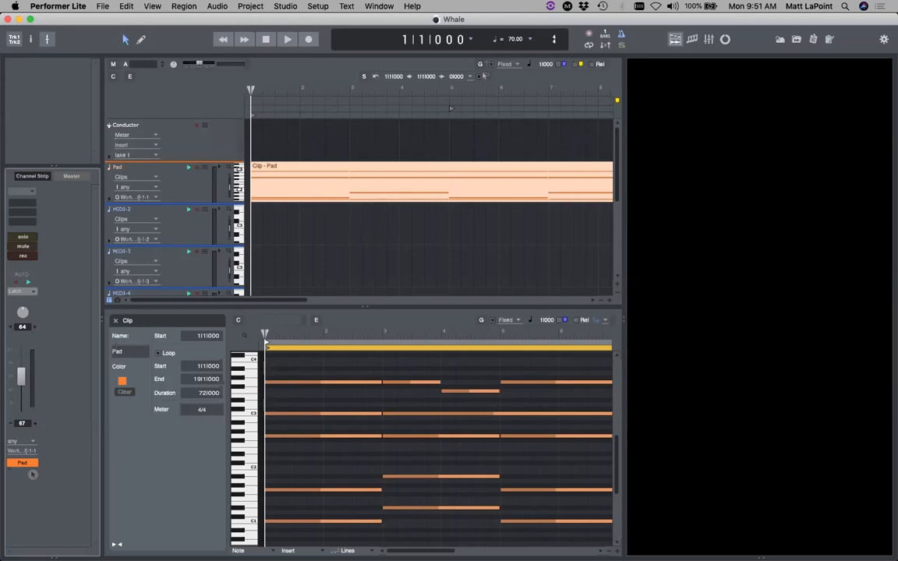
# Show the full mixer and set the Aux-1 MasterWorks EQ low-pass filter to a slope of 24 at about 1.86 kHz
pyautogui.click(707, 41)
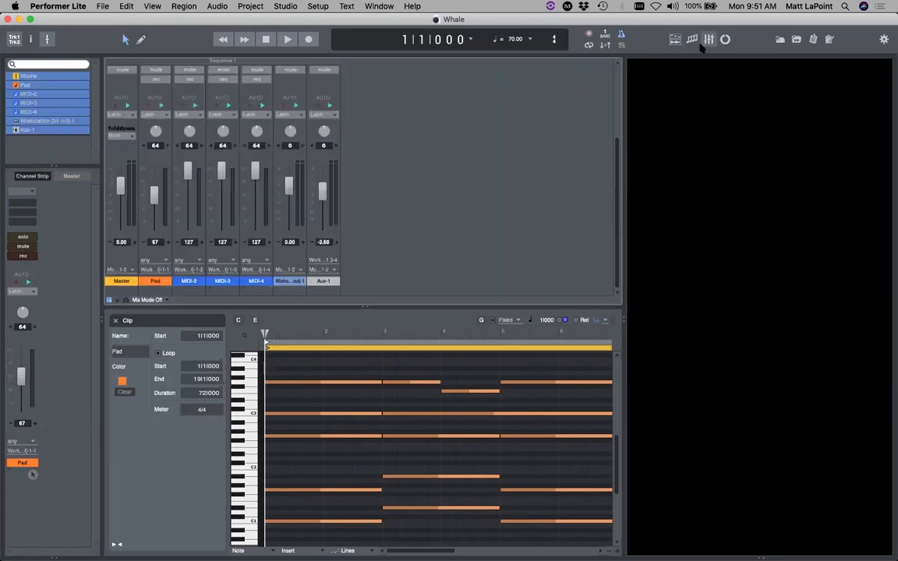
pyautogui.click(109, 299)
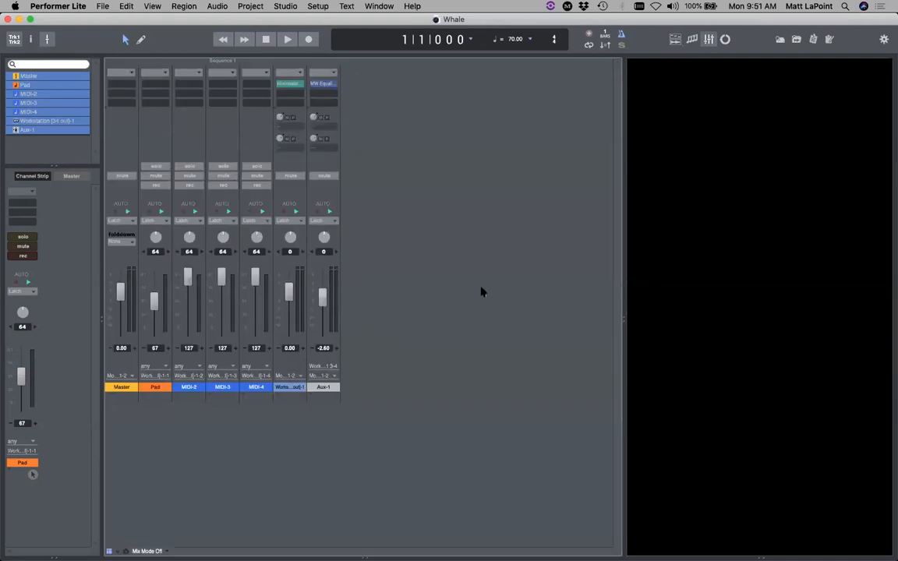
pyautogui.doubleClick(322, 83)
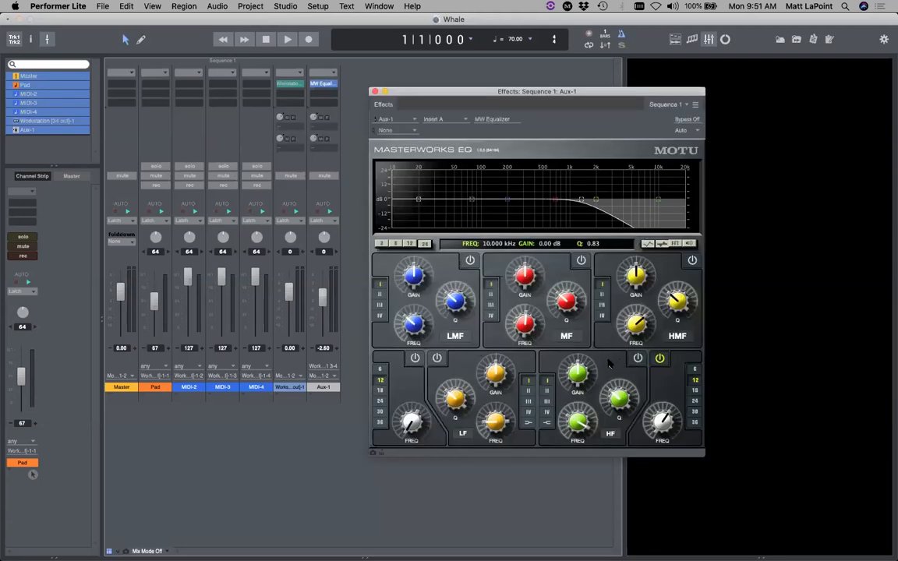
pyautogui.click(695, 402)
pyautogui.moveTo(663, 423); pyautogui.dragTo(669, 416)
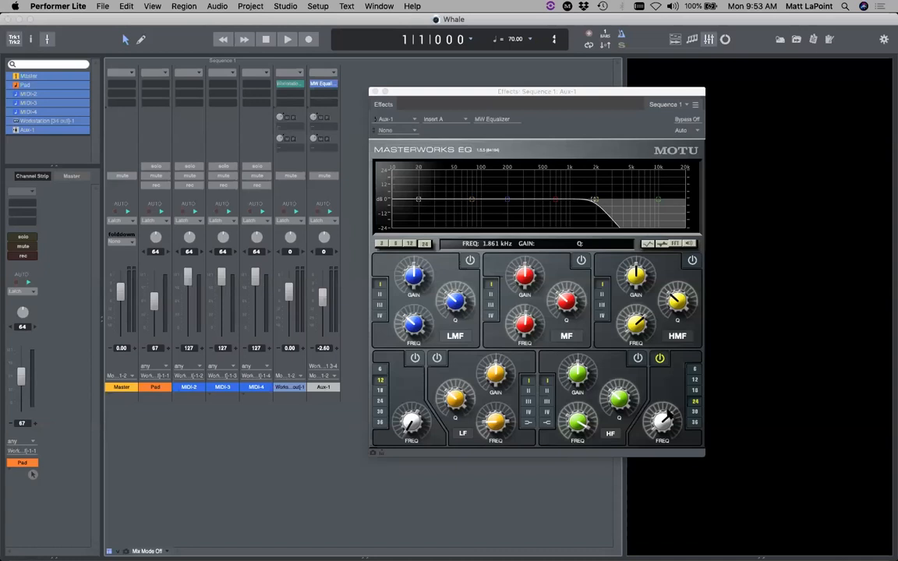
# Examine the global automation types and preferences in Automation Setup
pyautogui.click(316, 6)
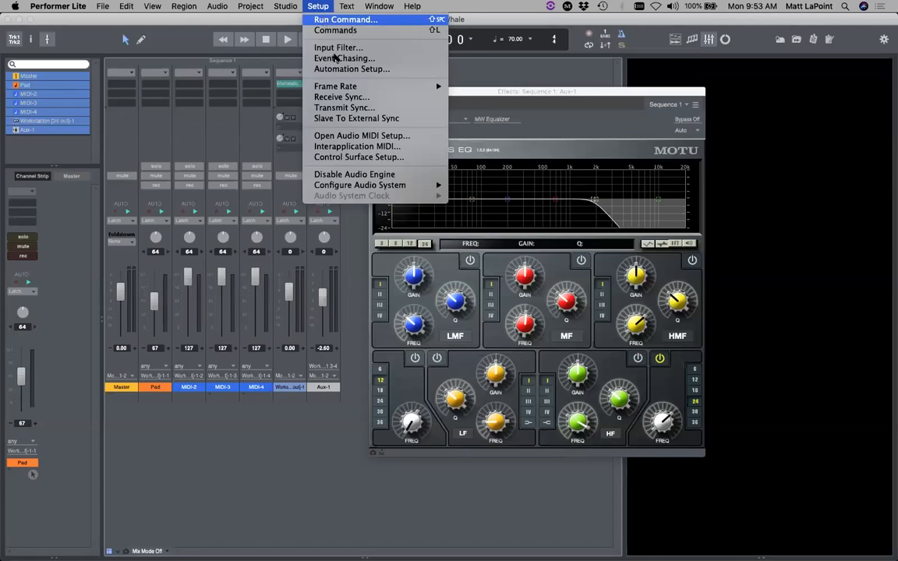
pyautogui.click(355, 68)
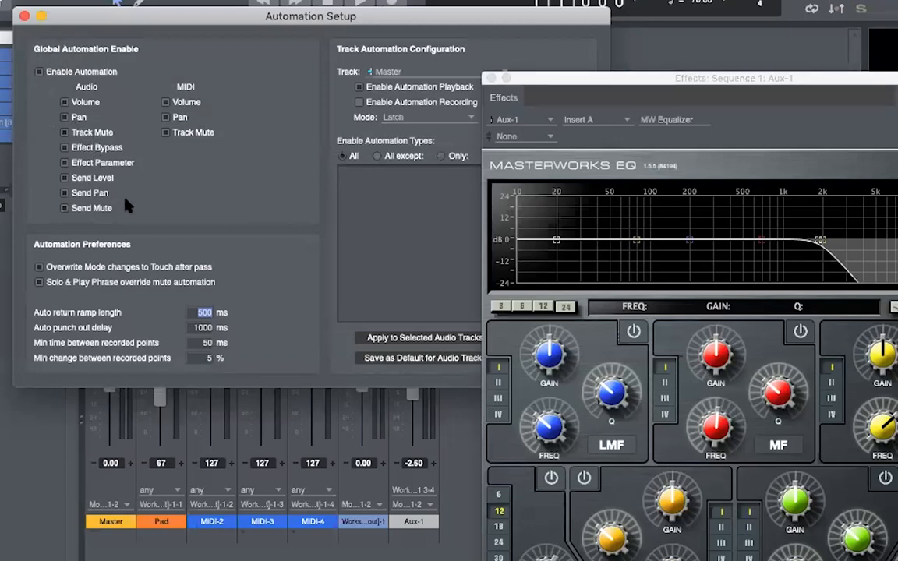
pyautogui.click(25, 17)
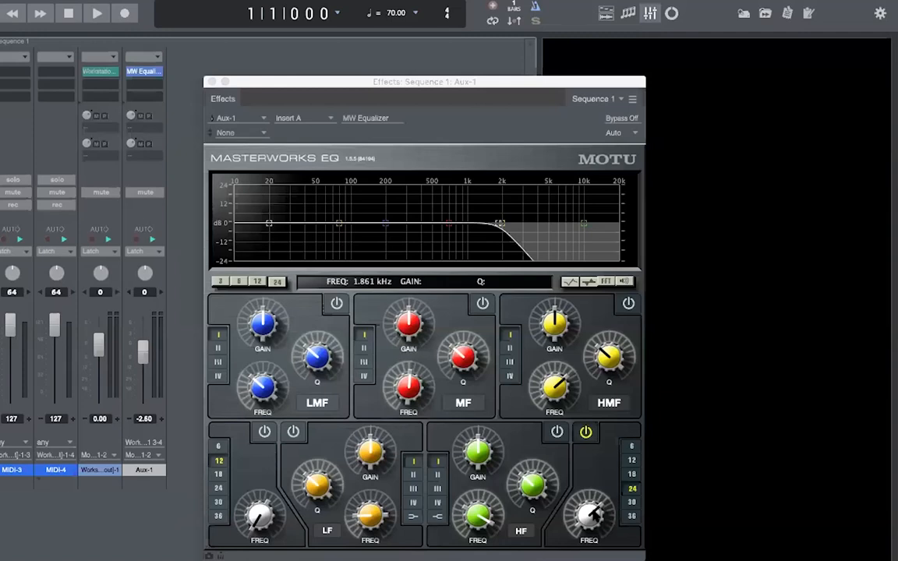
# Set the Aux-1 low-pass filter frequency to about 2.009 kHz and enable automation recording from the EQ's automation options
pyautogui.moveTo(499, 223); pyautogui.dragTo(503, 223)
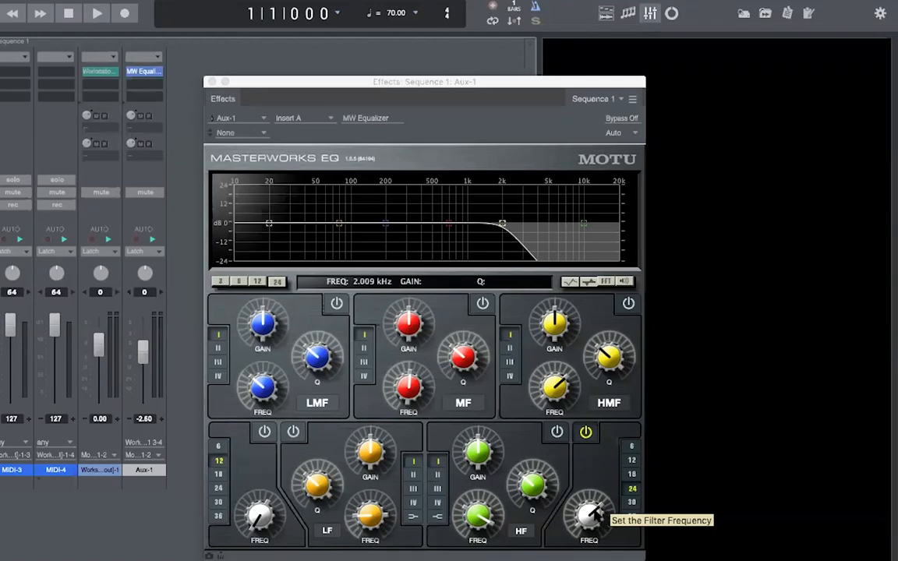
pyautogui.moveTo(483, 82); pyautogui.dragTo(387, 88)
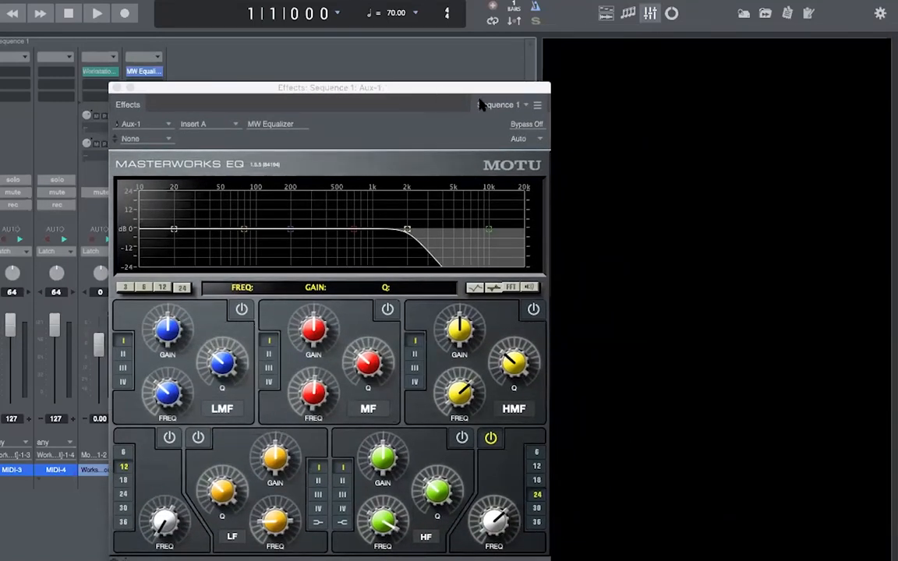
pyautogui.click(520, 140)
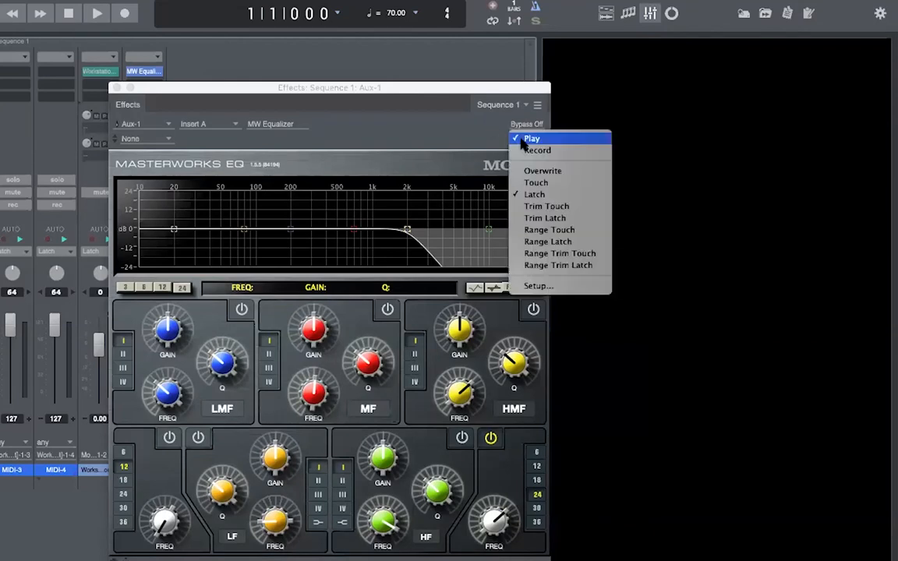
pyautogui.click(562, 150)
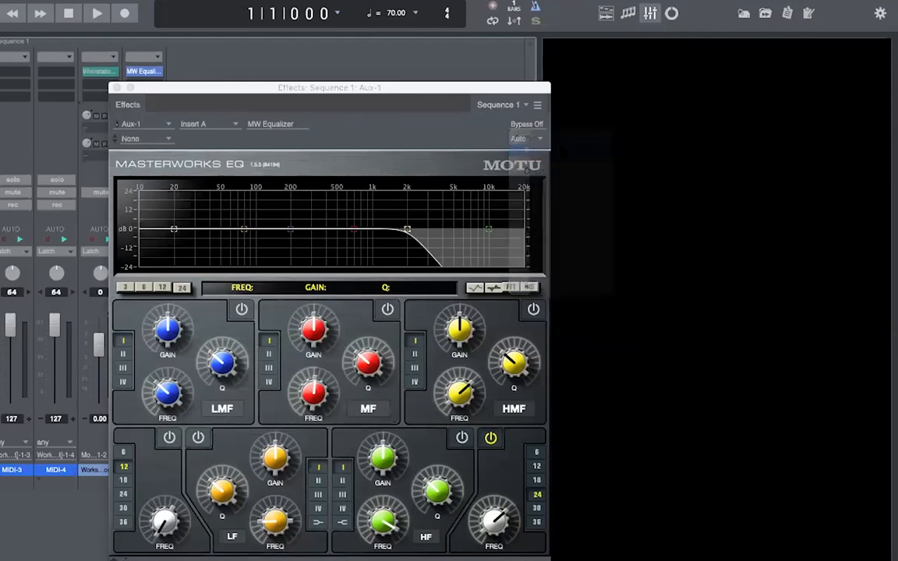
# Record a downward sweep of the Aux-1 EQ's low-pass frequency during playback, play back the automation and close the EQ
pyautogui.moveTo(463, 88); pyautogui.dragTo(428, 83)
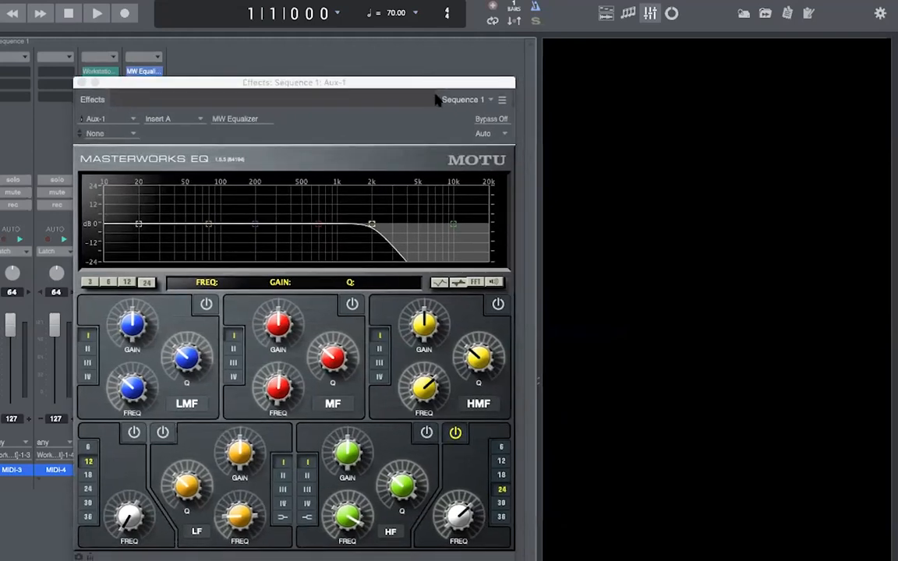
pyautogui.click(483, 133)
pyautogui.click(393, 134)
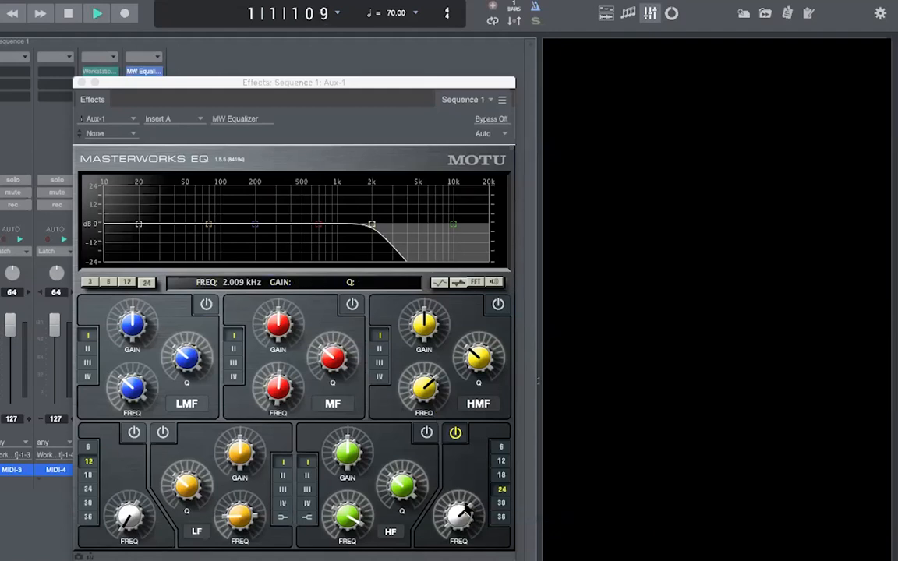
pyautogui.moveTo(463, 510); pyautogui.dragTo(463, 533)
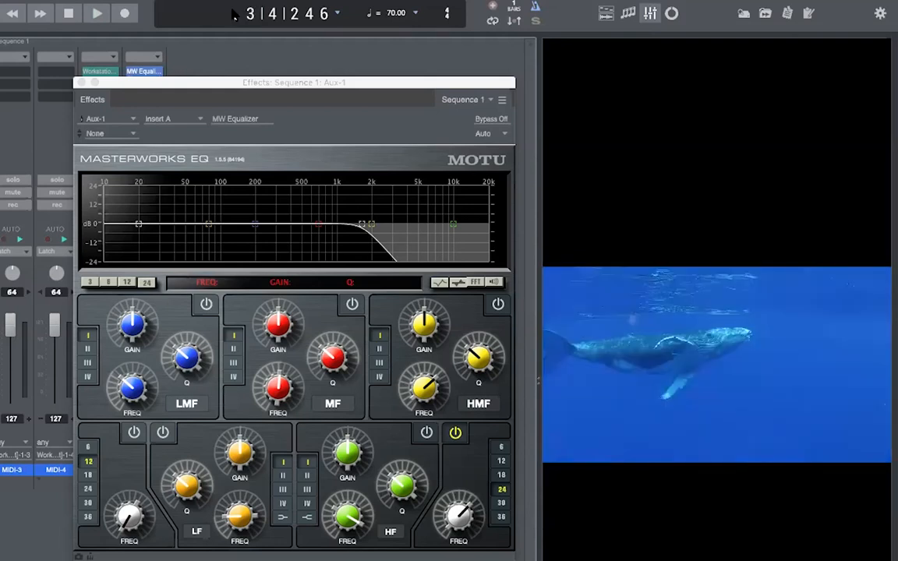
pyautogui.press('space')
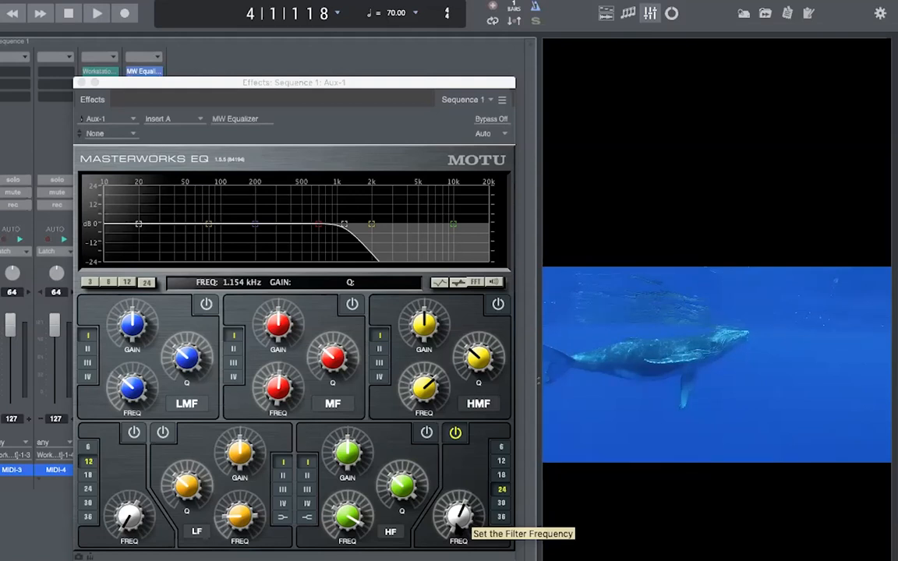
pyautogui.click(82, 83)
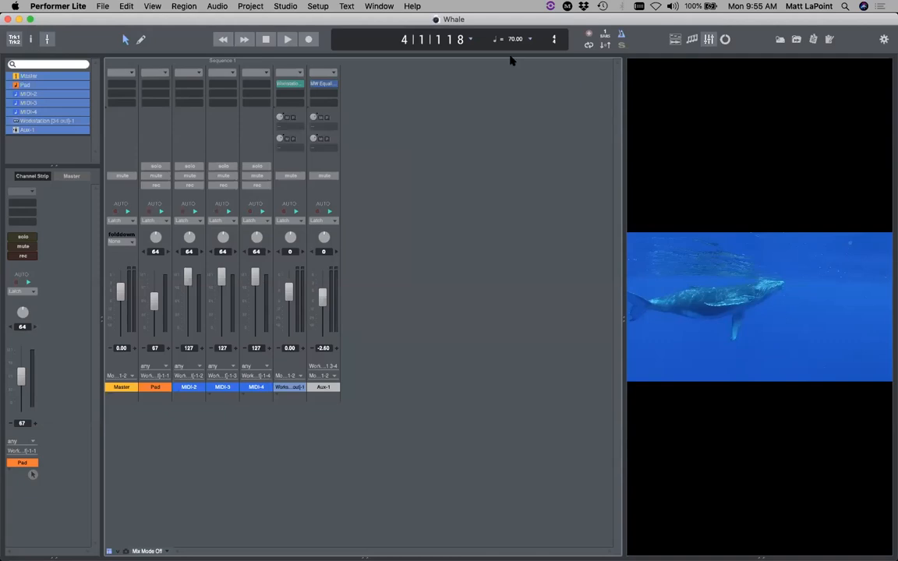
# Show the tracks with their clips in place of the mixer and rewind the sequence to 1|1|000
pyautogui.click(224, 39)
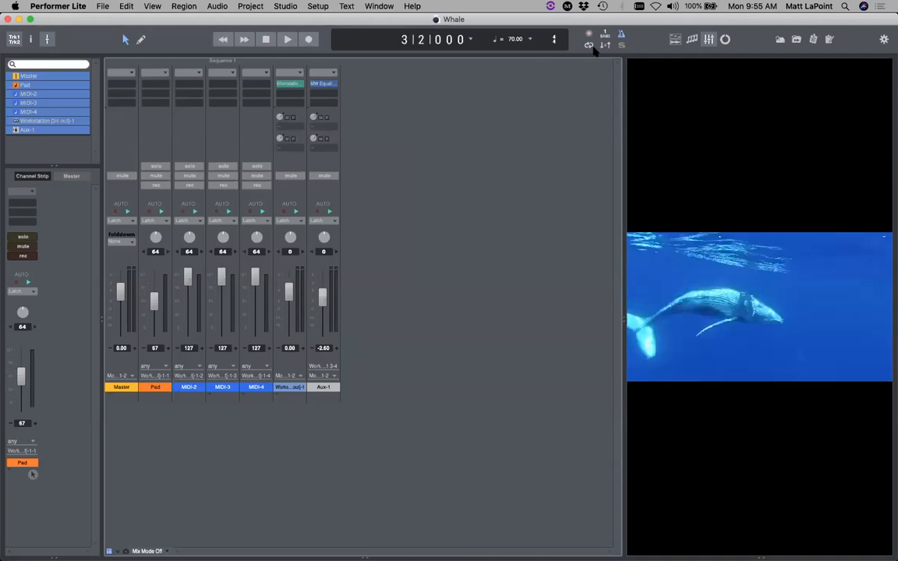
pyautogui.click(676, 39)
pyautogui.click(223, 39)
pyautogui.click(223, 39)
pyautogui.click(223, 39)
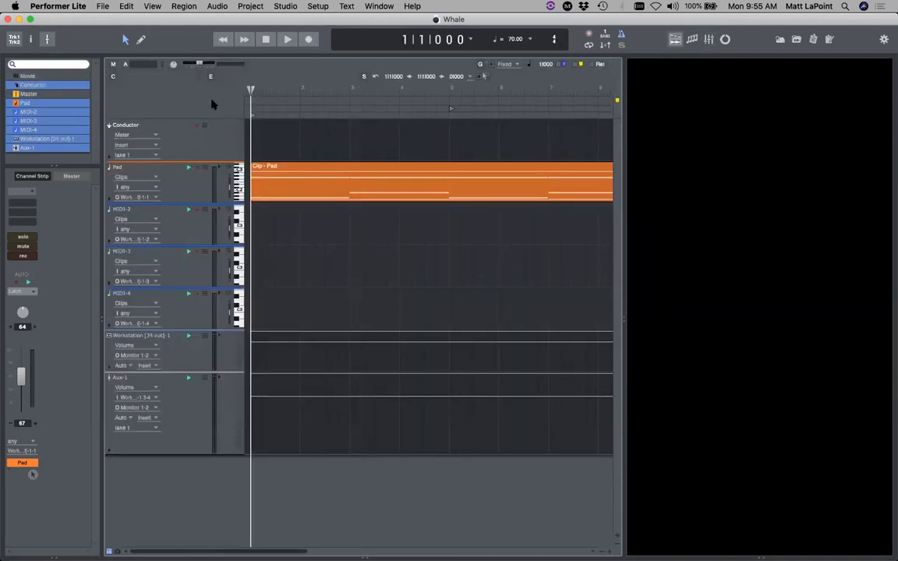
# In the Workstation instrument's multi view, set the Concert Grnd Piano's IReverb wet level to about 22.85% and close the instrument
pyautogui.click(129, 337)
pyautogui.doubleClick(129, 337)
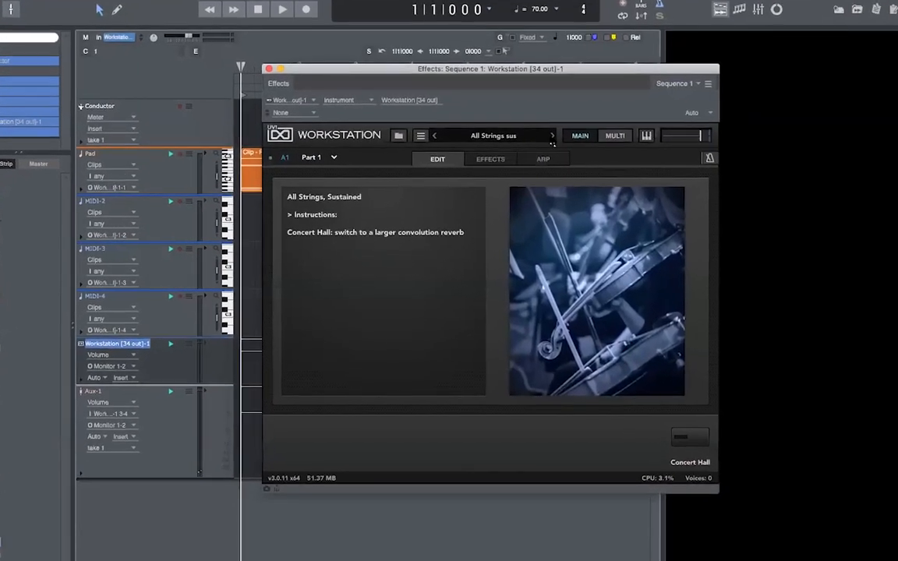
pyautogui.click(581, 156)
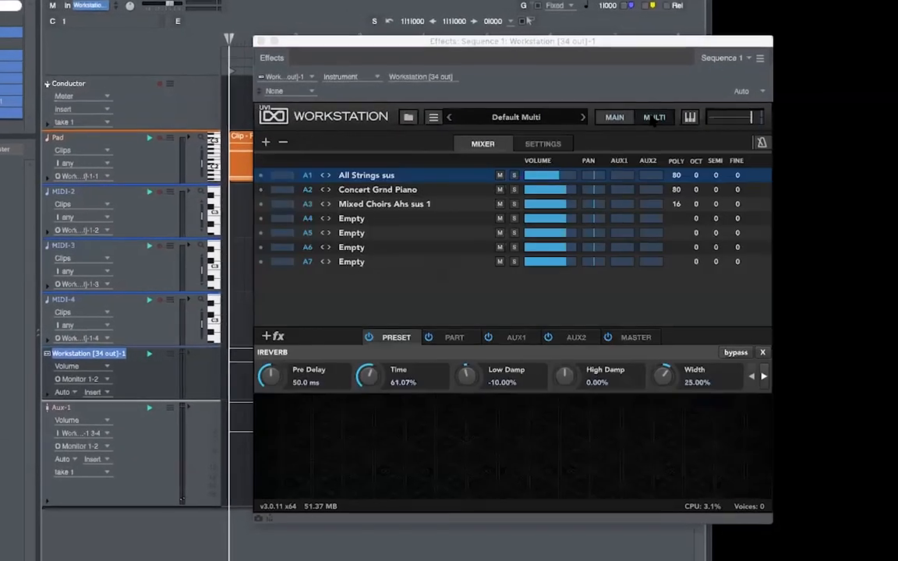
pyautogui.click(376, 188)
pyautogui.click(774, 360)
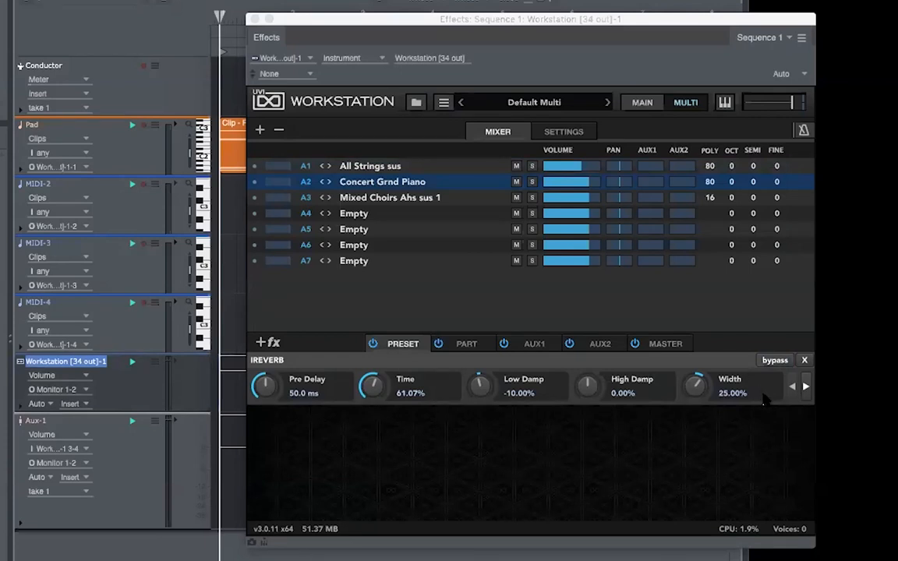
pyautogui.click(807, 386)
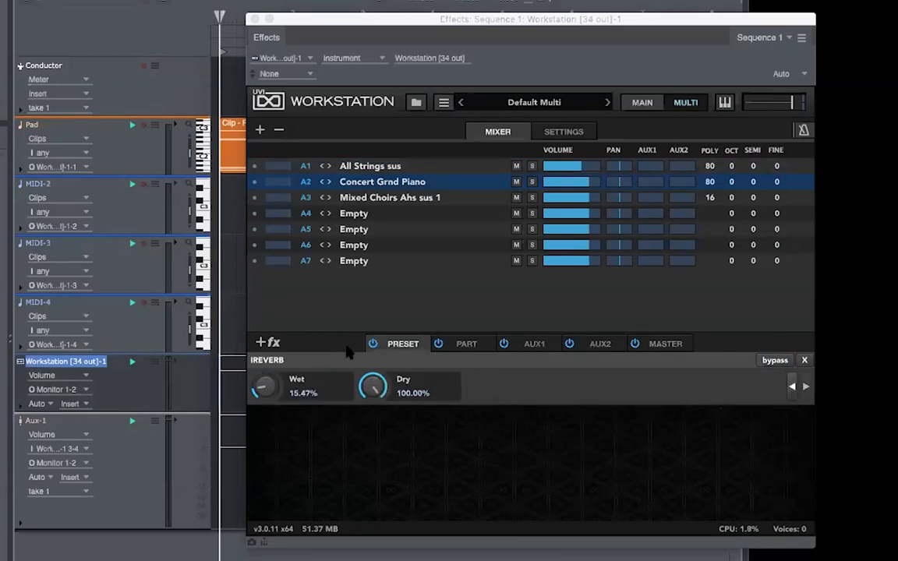
pyautogui.moveTo(264, 382); pyautogui.dragTo(269, 375)
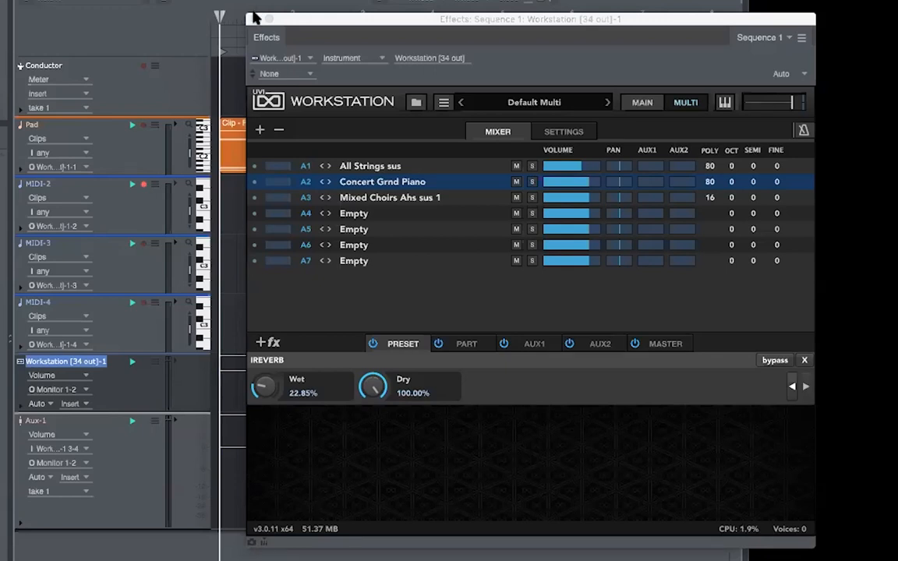
pyautogui.click(253, 18)
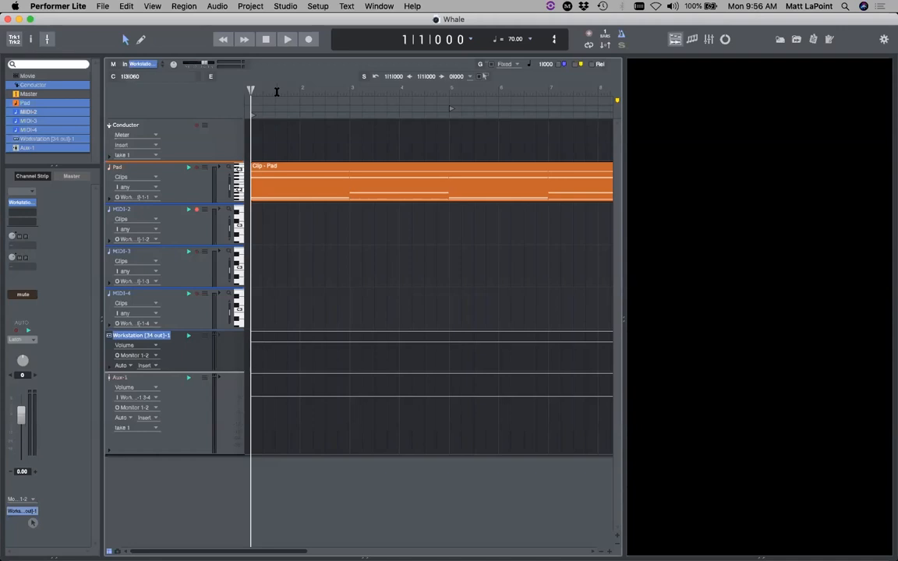
# Rename the MIDI-2 track as Piano and change its track color to green
pyautogui.doubleClick(121, 210)
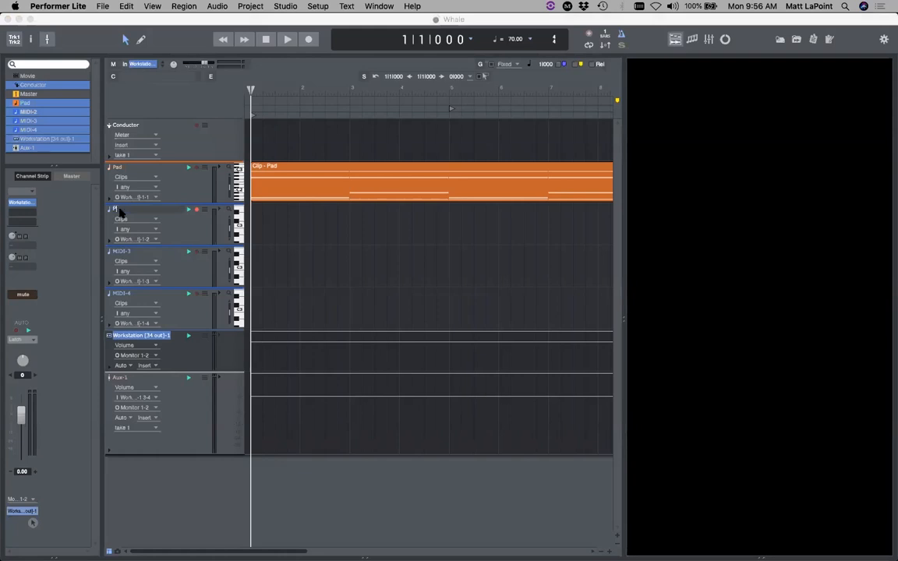
pyautogui.write('Piano')
pyautogui.press('Return')
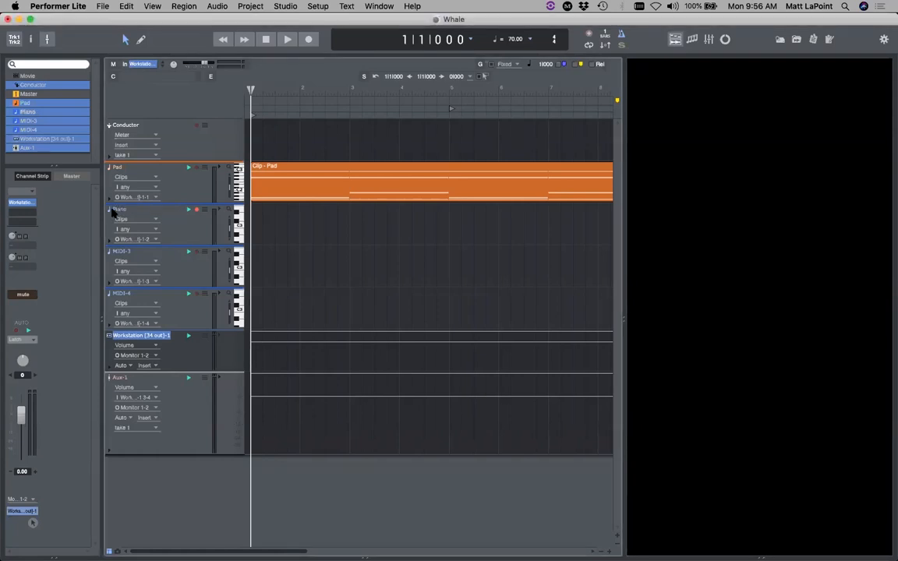
pyautogui.click(111, 210)
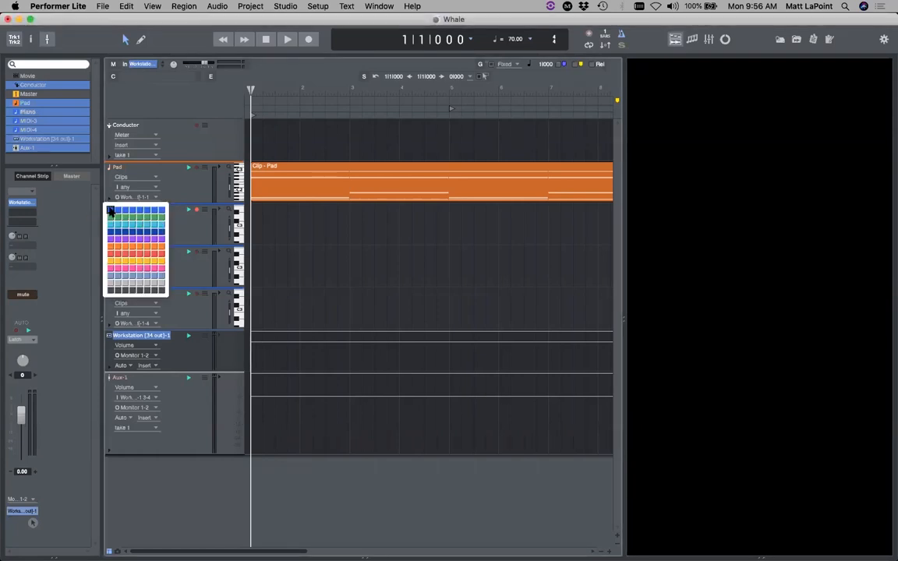
pyautogui.click(111, 218)
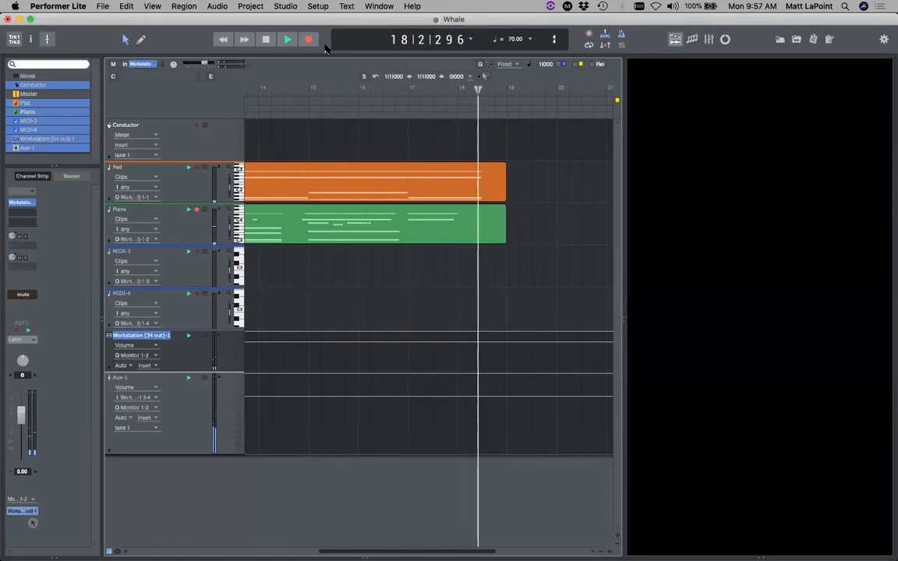
# Record the Piano part alongside the Pad through bar 18, stop recording and return to the start
pyautogui.press('space')
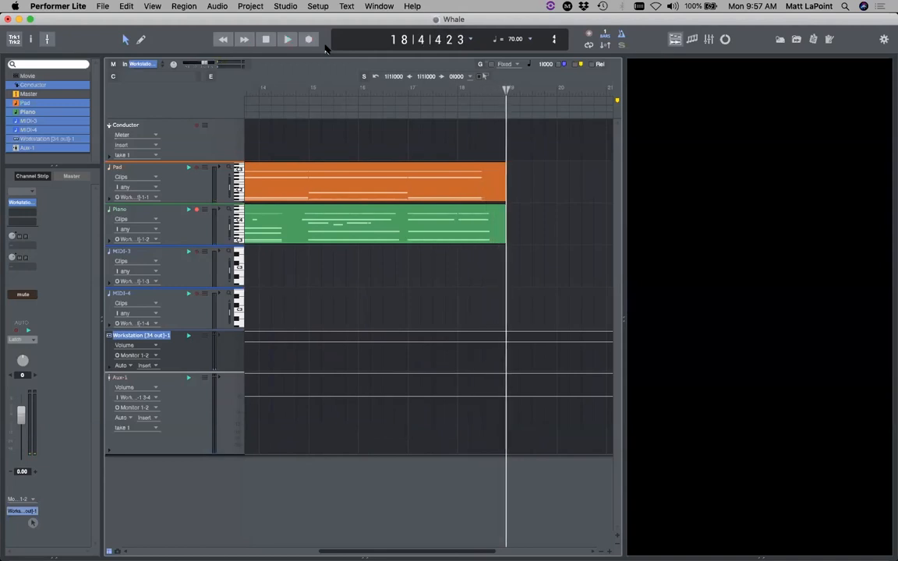
pyautogui.press(',')
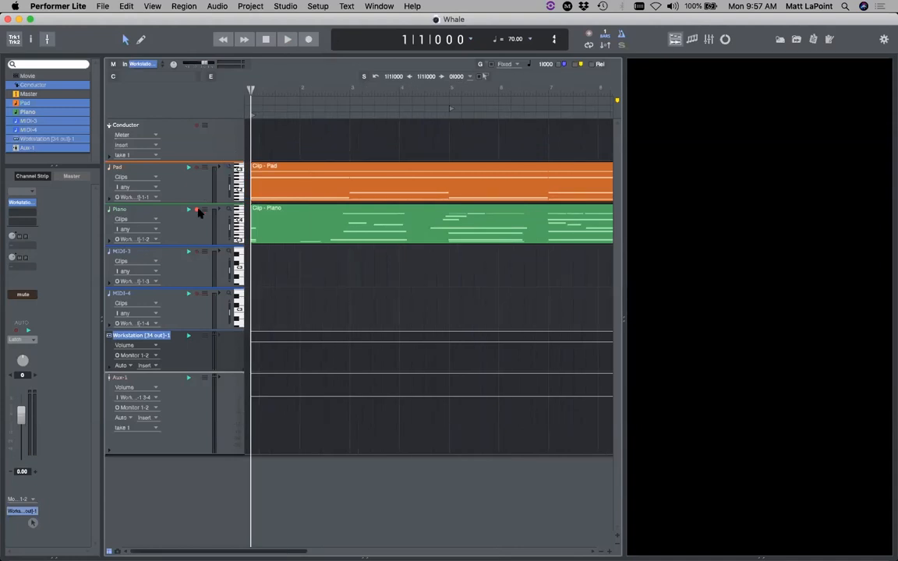
# Open the Piano clip for note editing and delete the three short stray notes at the start of bar 1
pyautogui.doubleClick(361, 222)
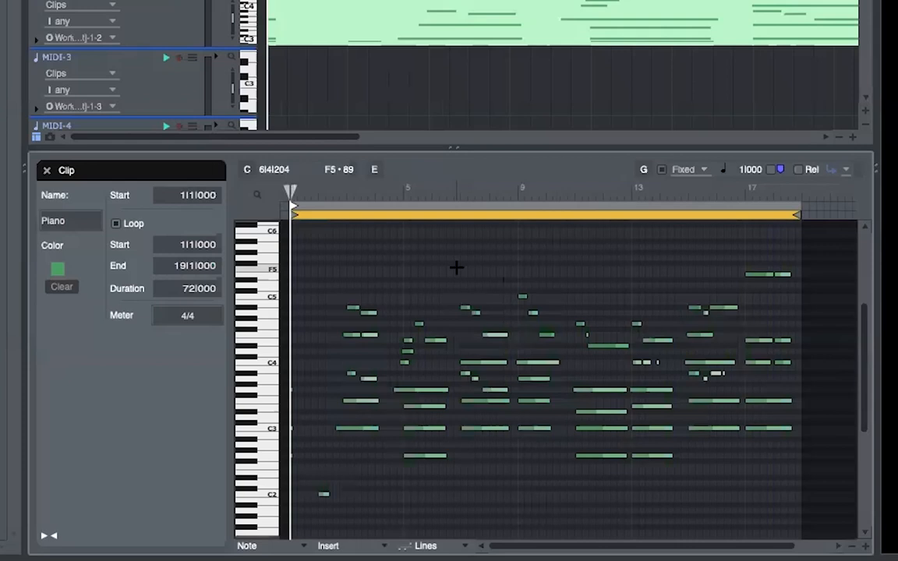
pyautogui.press('e')
pyautogui.press('e')
pyautogui.press('e')
pyautogui.press('e')
pyautogui.press('e')
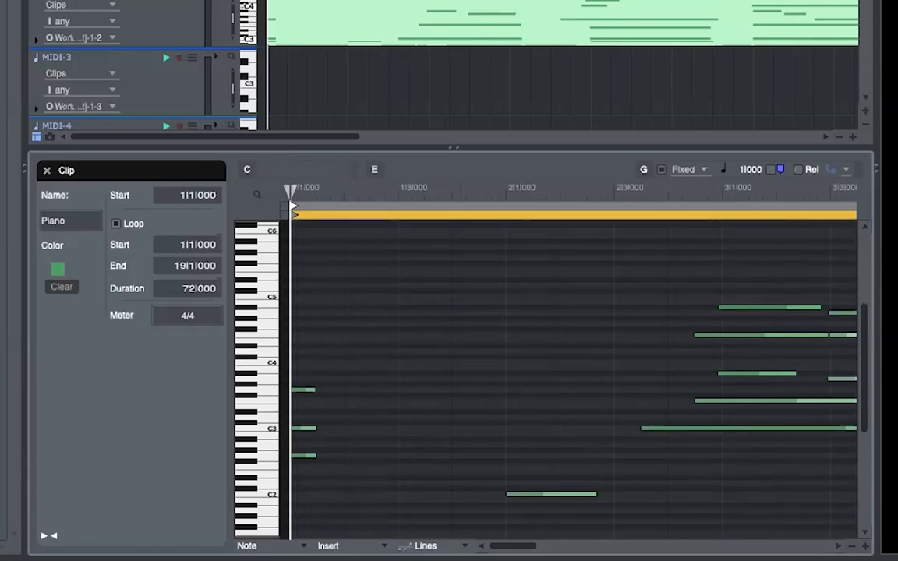
pyautogui.moveTo(339, 362); pyautogui.dragTo(253, 495)
pyautogui.press('Delete')
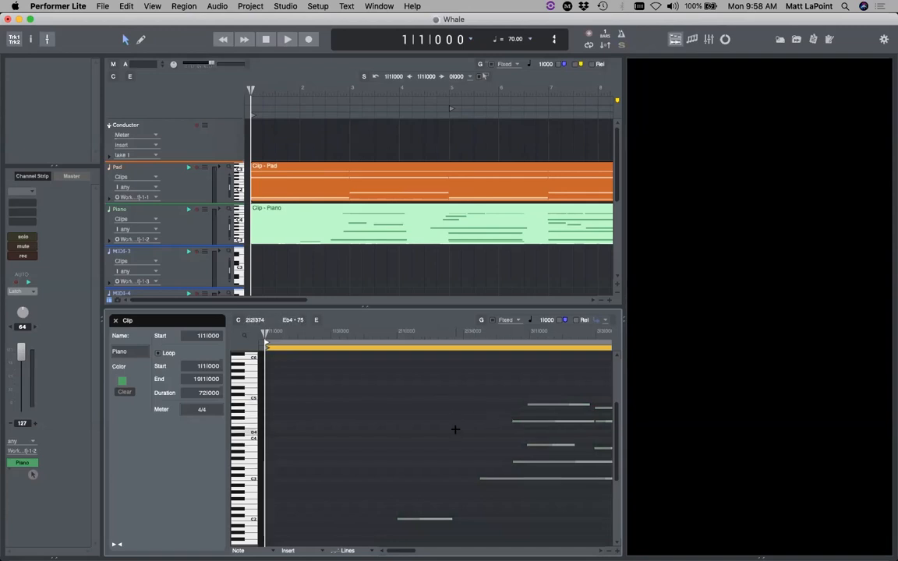
# Quantize the attacks of the Piano notes to a sixteenth-note grid
pyautogui.click(184, 7)
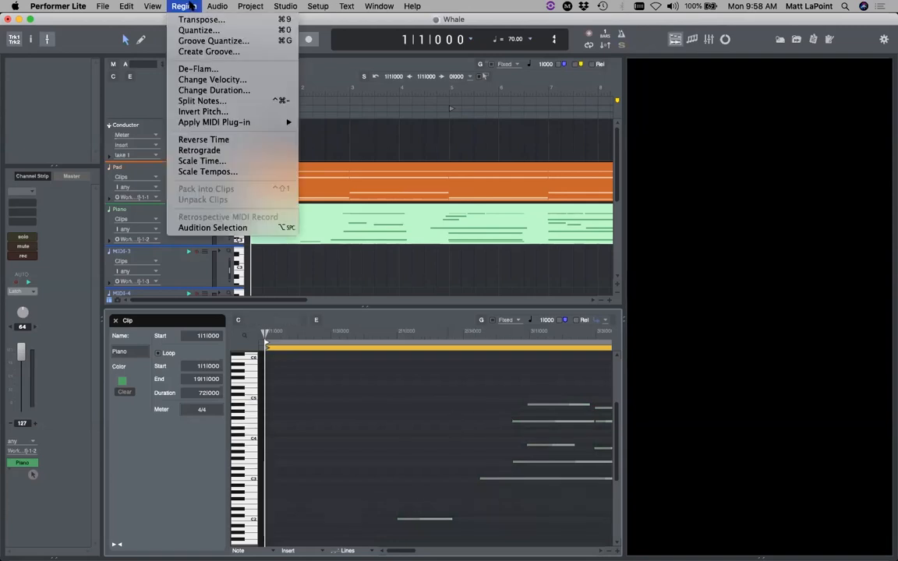
pyautogui.click(200, 30)
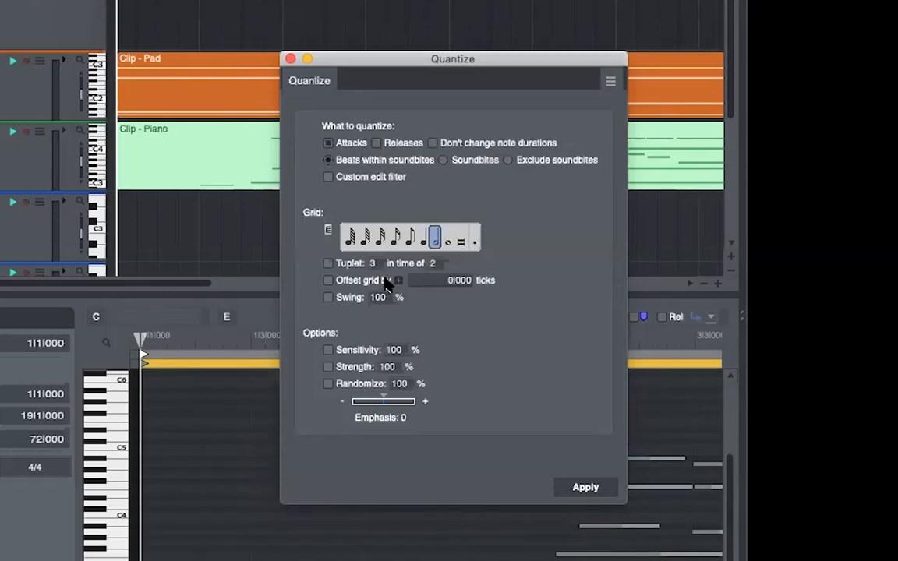
pyautogui.click(398, 240)
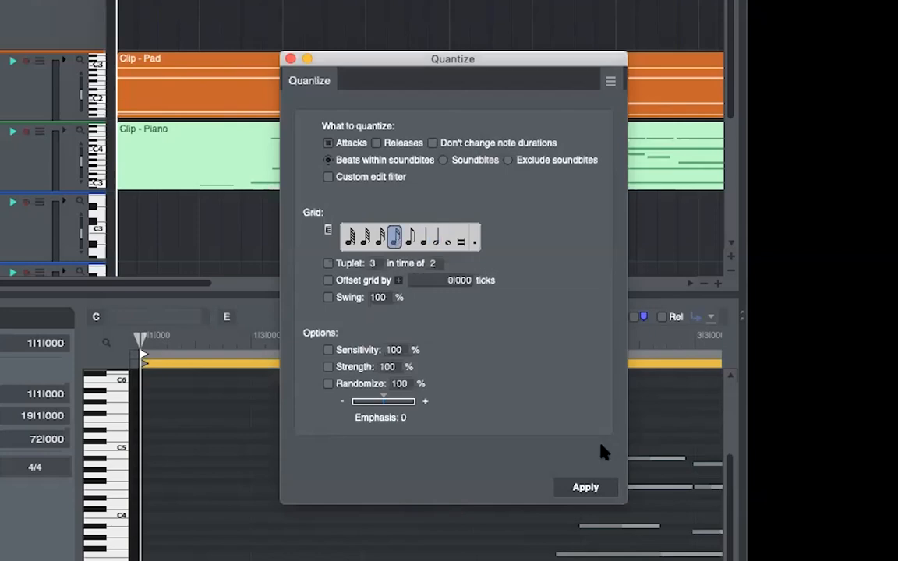
pyautogui.click(589, 487)
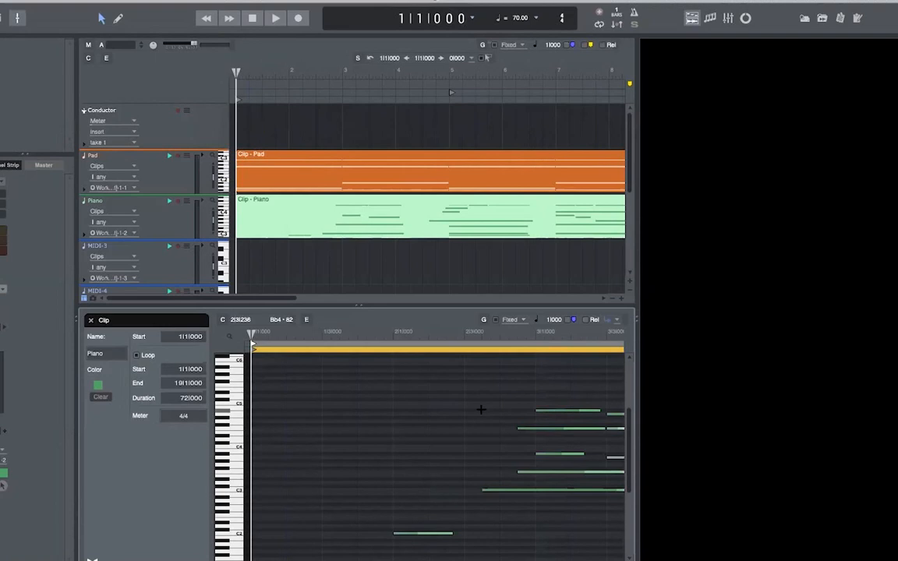
# Select all Piano notes and limit their on velocities to a new range with Change Velocity
pyautogui.press('super+a')
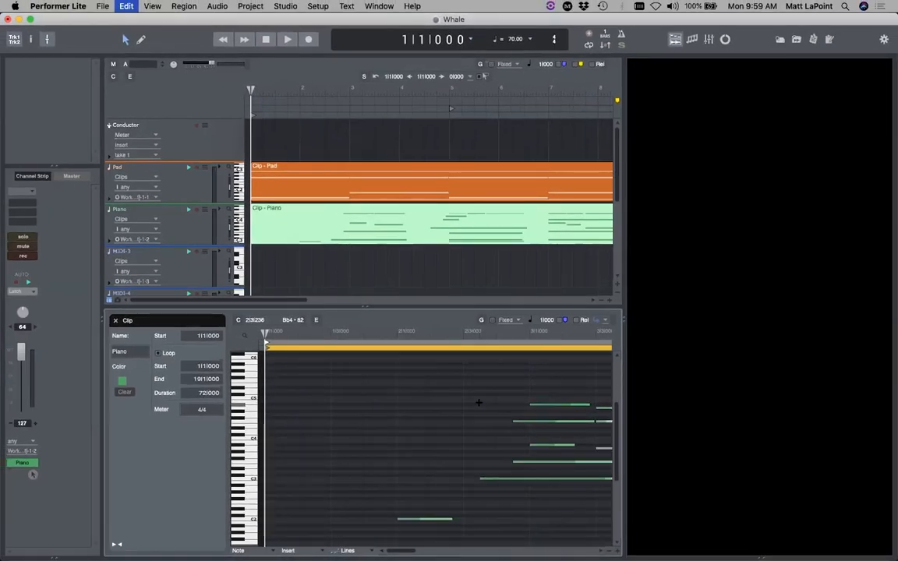
pyautogui.click(184, 5)
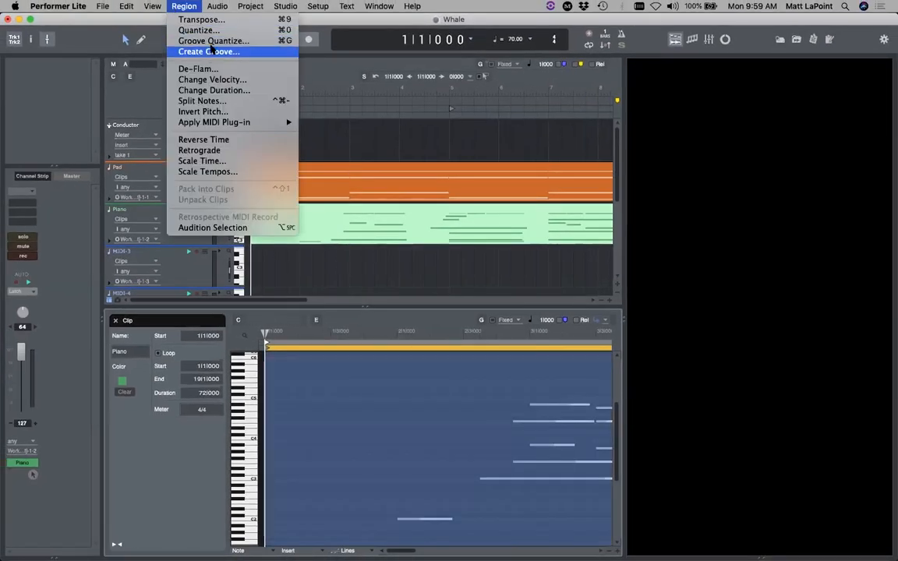
pyautogui.click(212, 80)
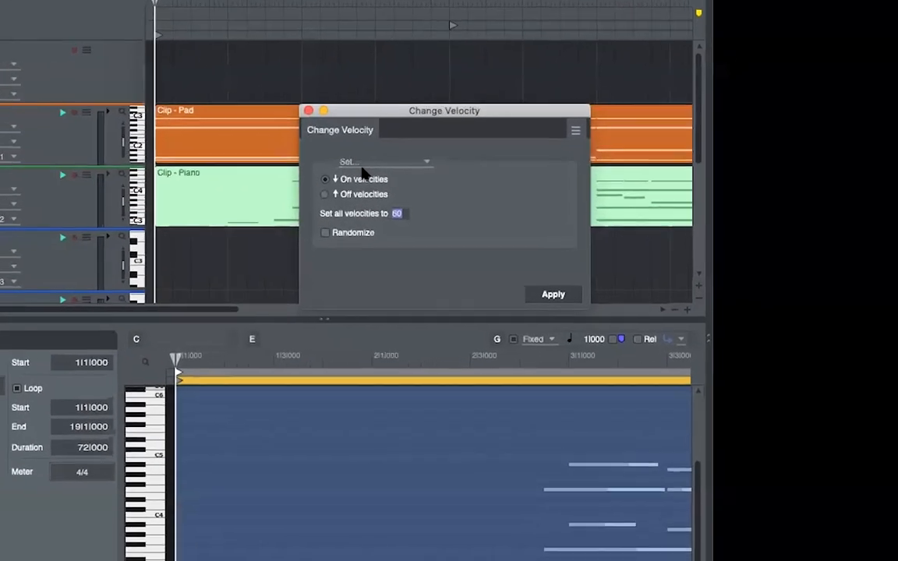
pyautogui.click(367, 153)
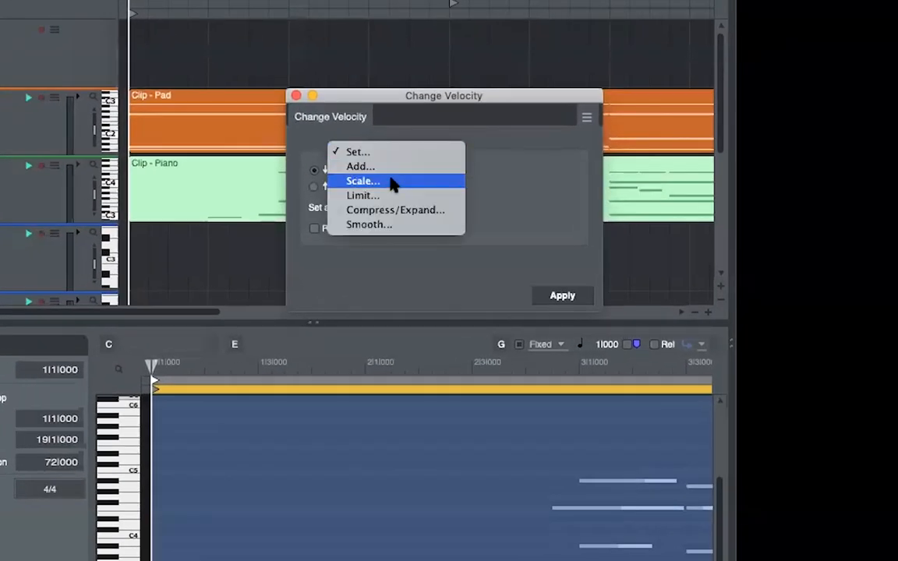
pyautogui.click(394, 197)
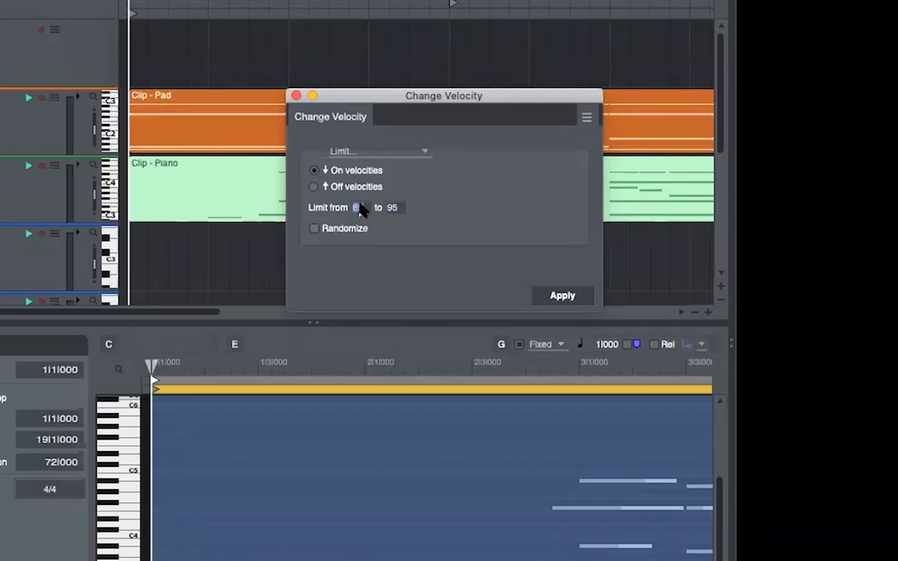
pyautogui.write('0')
pyautogui.moveTo(400, 210); pyautogui.dragTo(385, 209)
pyautogui.click(565, 296)
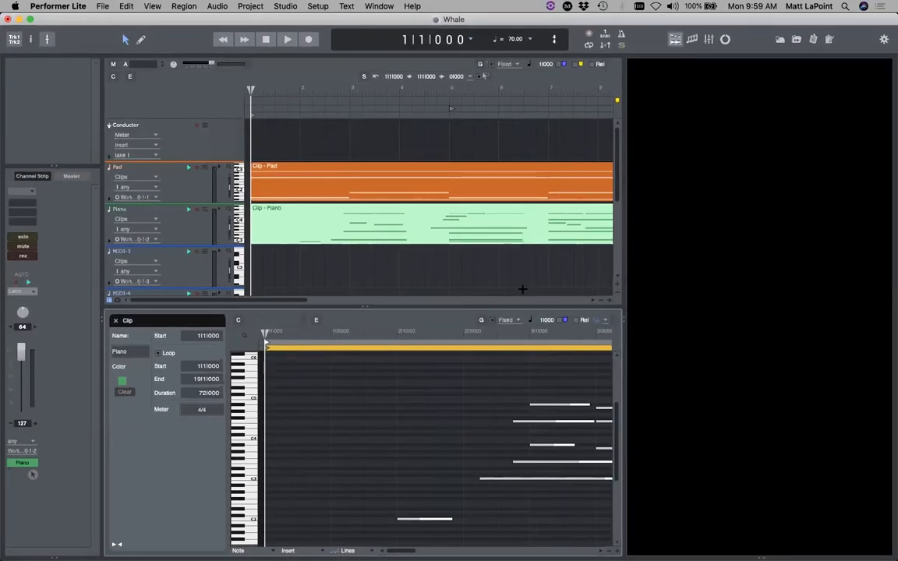
# Play the Pad and Piano clips from the beginning with the movie and close the Piano clip editor
pyautogui.press('space')
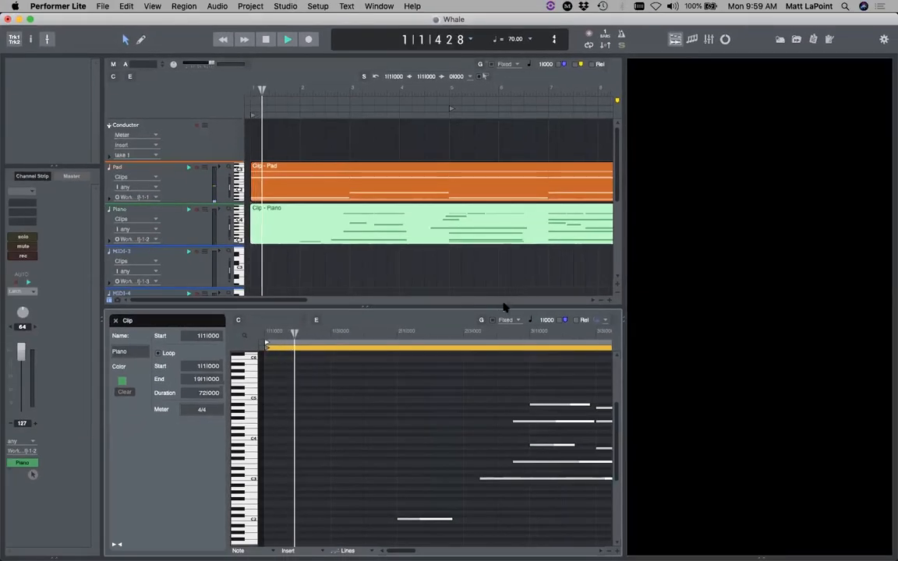
pyautogui.press('space')
pyautogui.press('space')
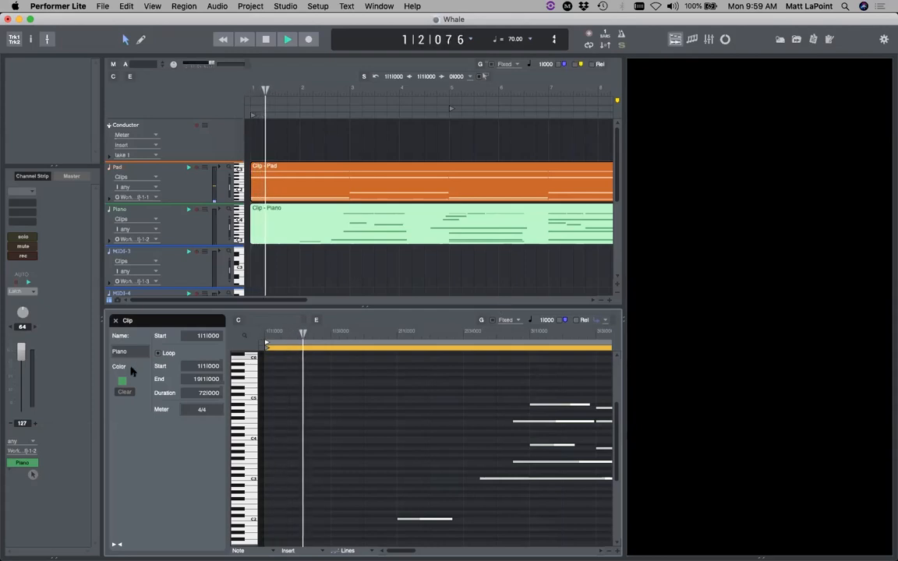
pyautogui.click(116, 321)
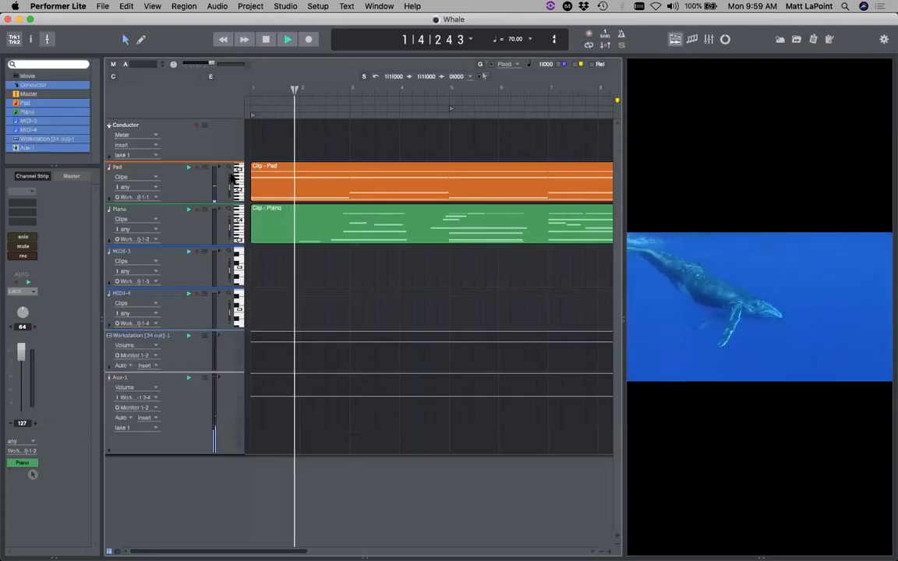
# Lower the Pad track's volume to 60 while the sequence plays and return to the beginning
pyautogui.click(121, 168)
pyautogui.moveTo(21, 381); pyautogui.dragTo(22, 383)
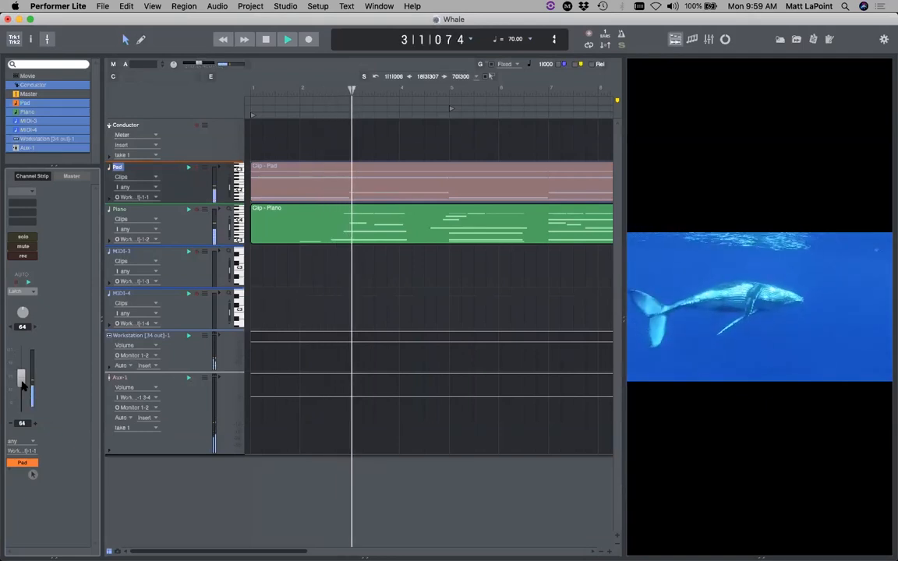
pyautogui.moveTo(21, 383); pyautogui.dragTo(22, 384)
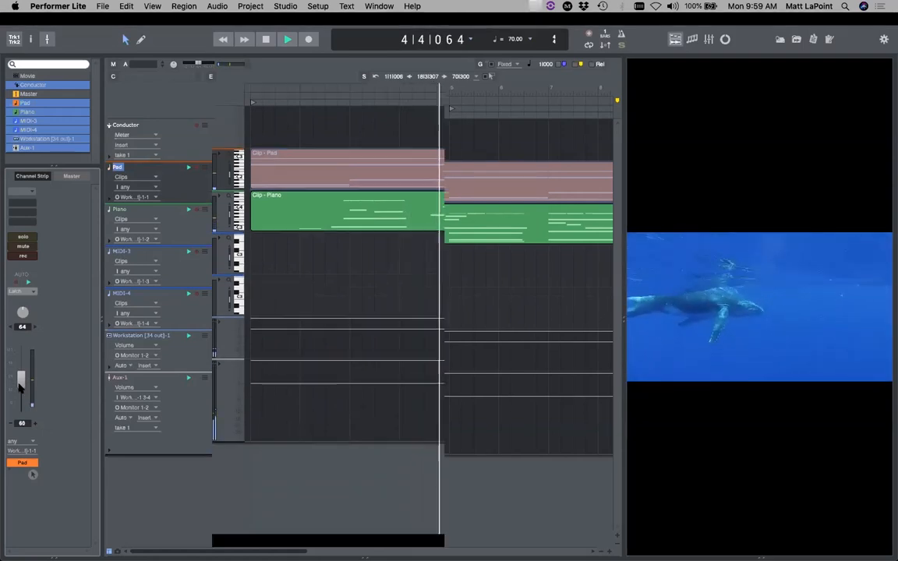
pyautogui.moveTo(21, 385); pyautogui.dragTo(21, 387)
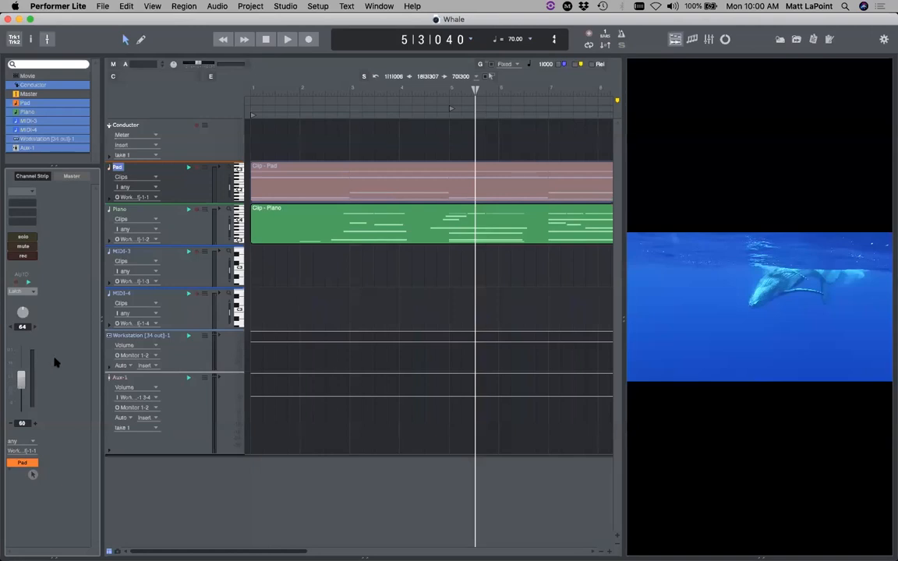
pyautogui.click(229, 40)
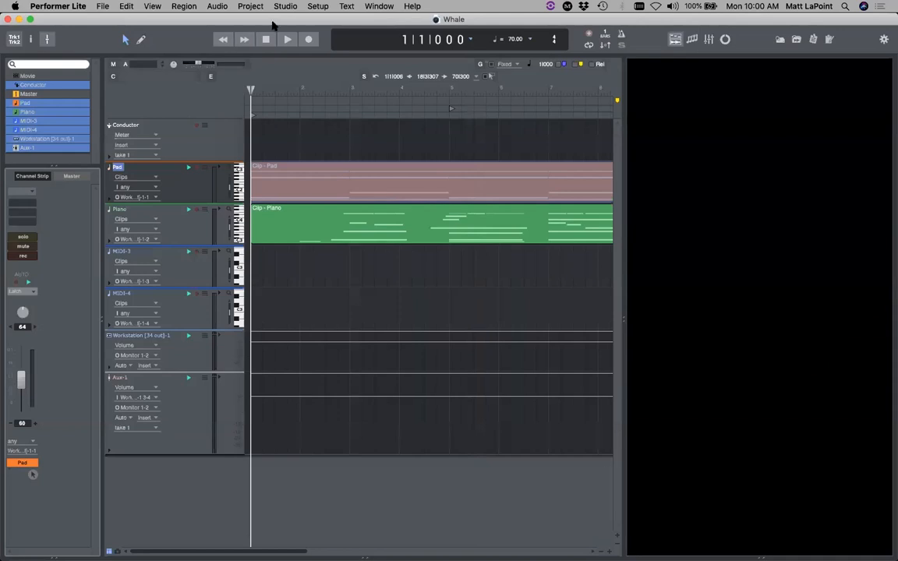
# Add one instrument track assigned to Model12 (stereo) with 1 MIDI track for the instrument
pyautogui.click(255, 6)
pyautogui.moveTo(264, 19)
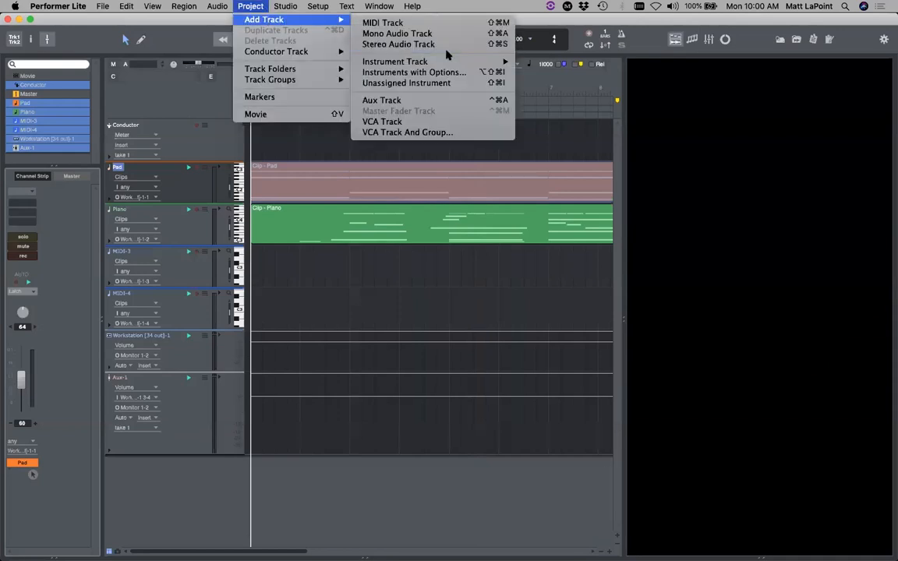
pyautogui.click(449, 72)
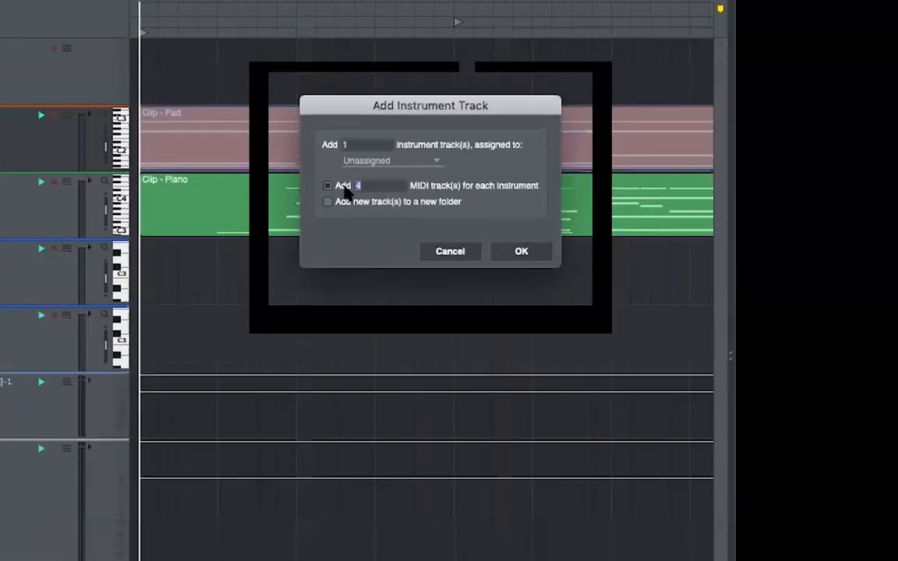
pyautogui.doubleClick(364, 195)
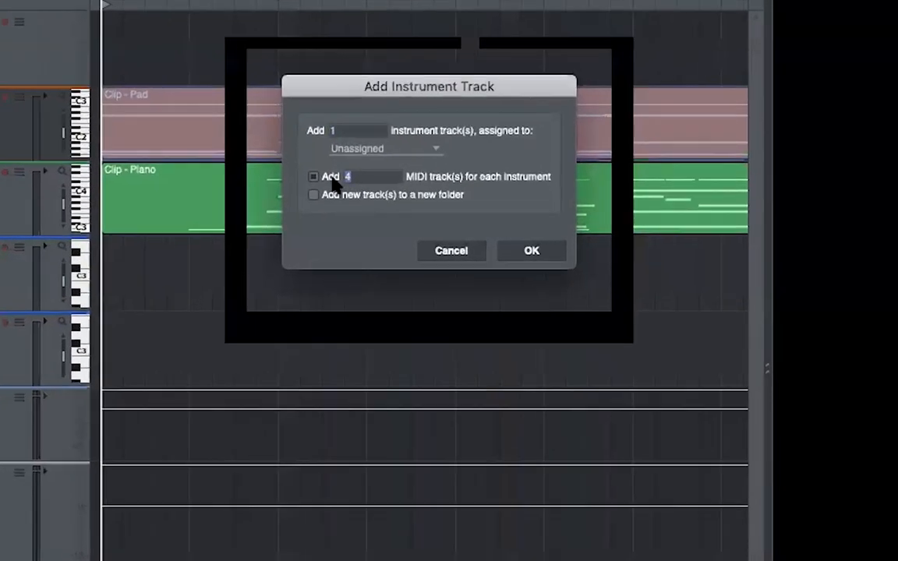
pyautogui.write('11')
pyautogui.click(394, 178)
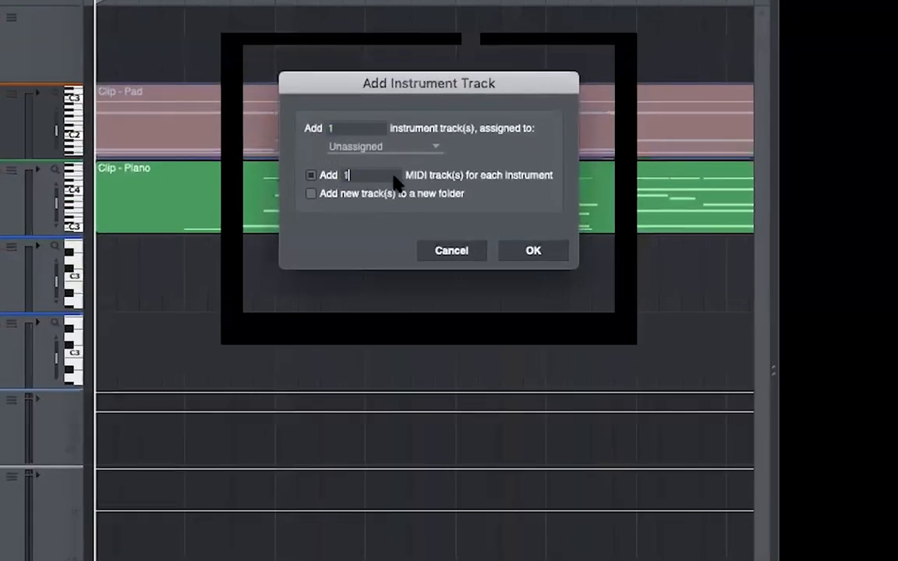
pyautogui.click(373, 149)
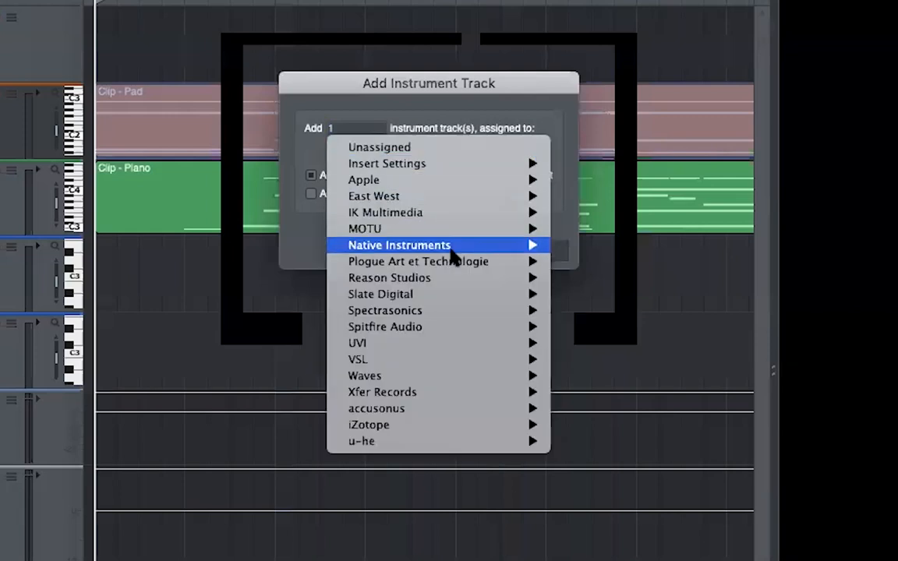
pyautogui.moveTo(457, 232)
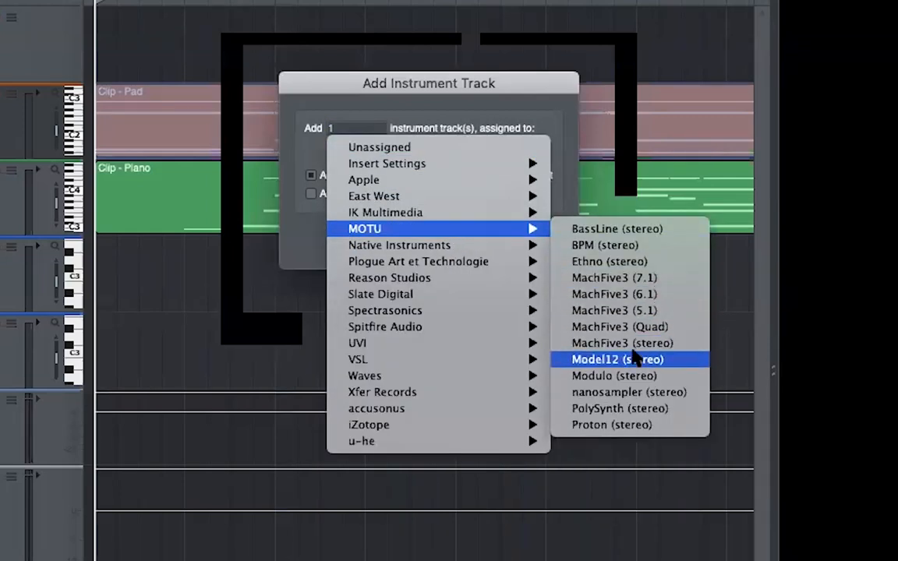
pyautogui.click(684, 360)
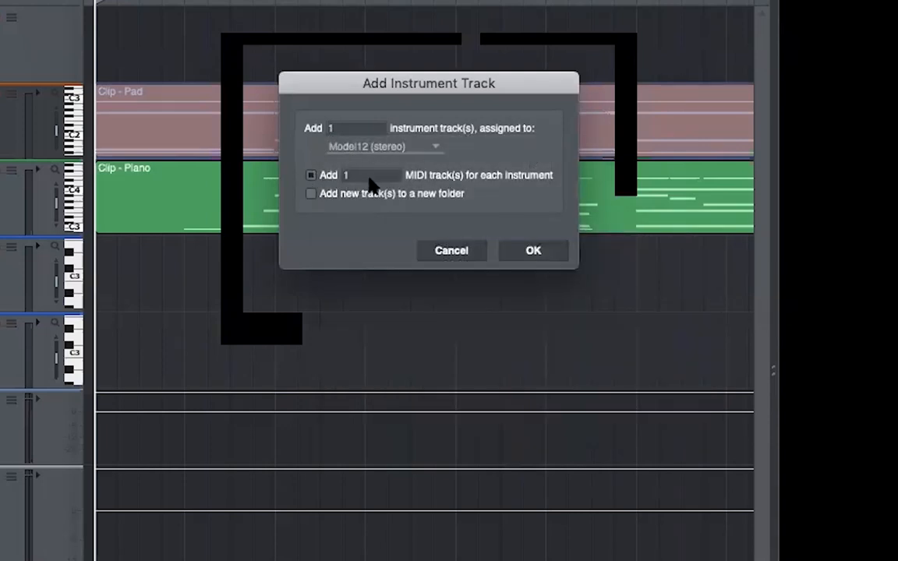
pyautogui.click(534, 251)
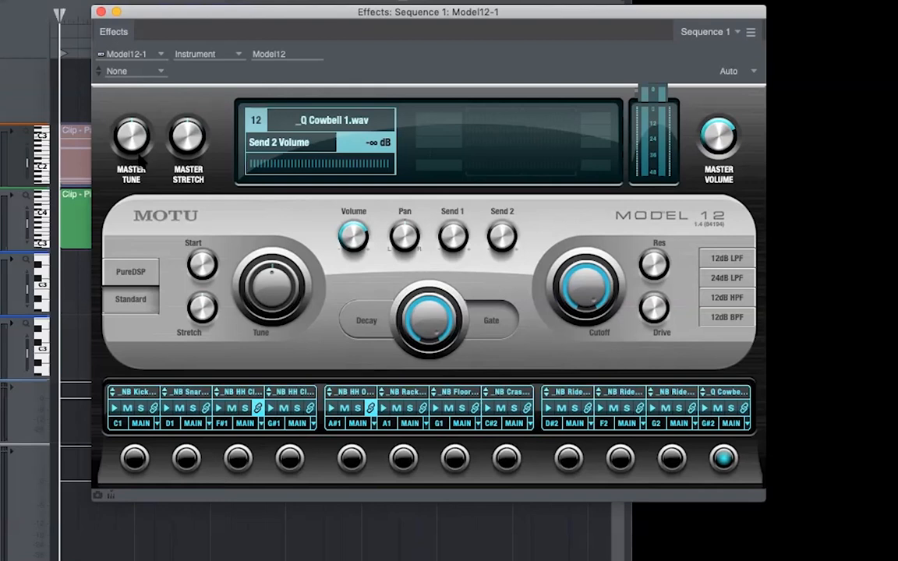
# Load the LA Trailer Production preset in Model12 and set the MIDI-1 track's volume to 67
pyautogui.click(129, 71)
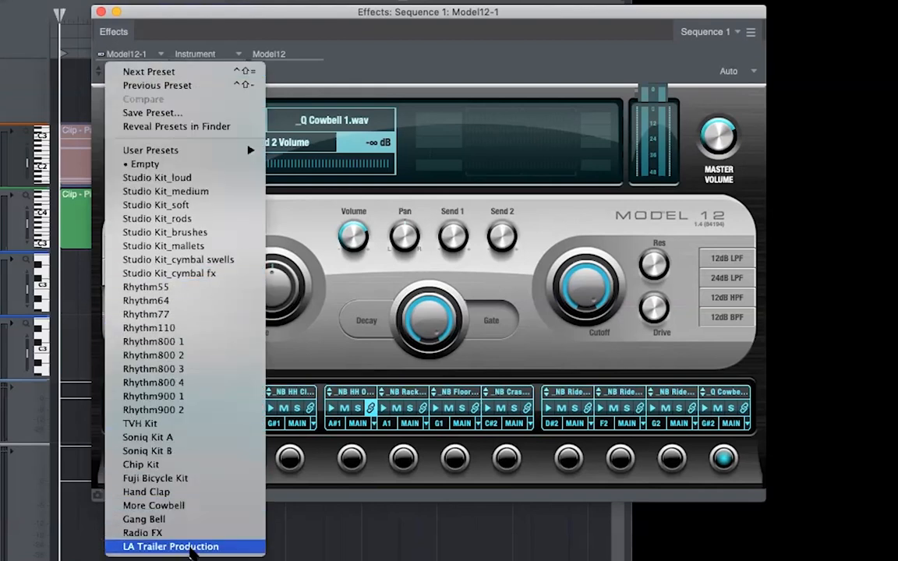
pyautogui.click(171, 547)
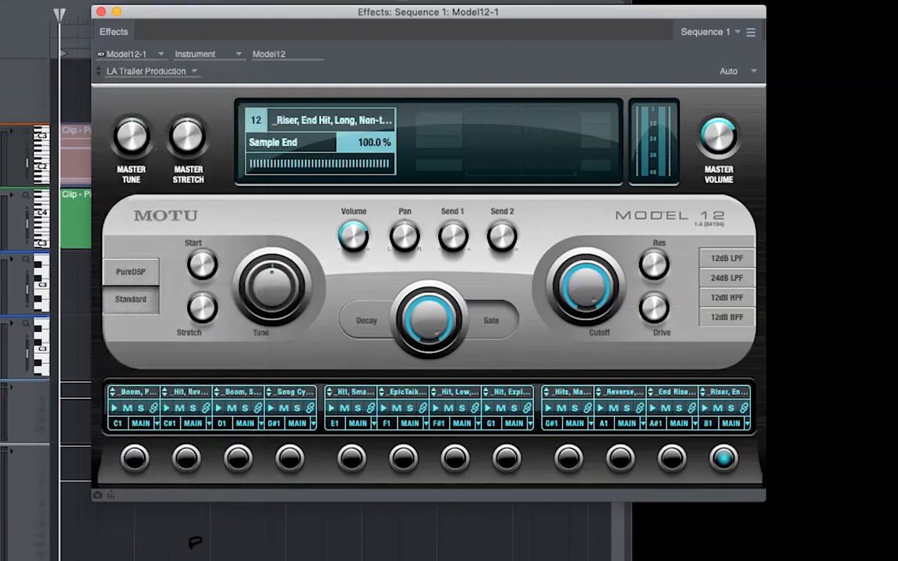
pyautogui.click(101, 11)
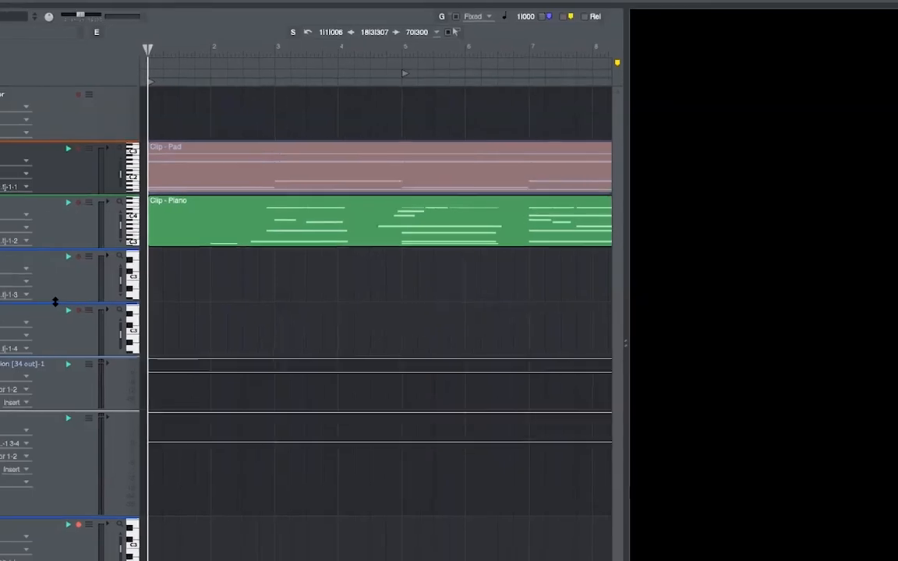
pyautogui.click(125, 460)
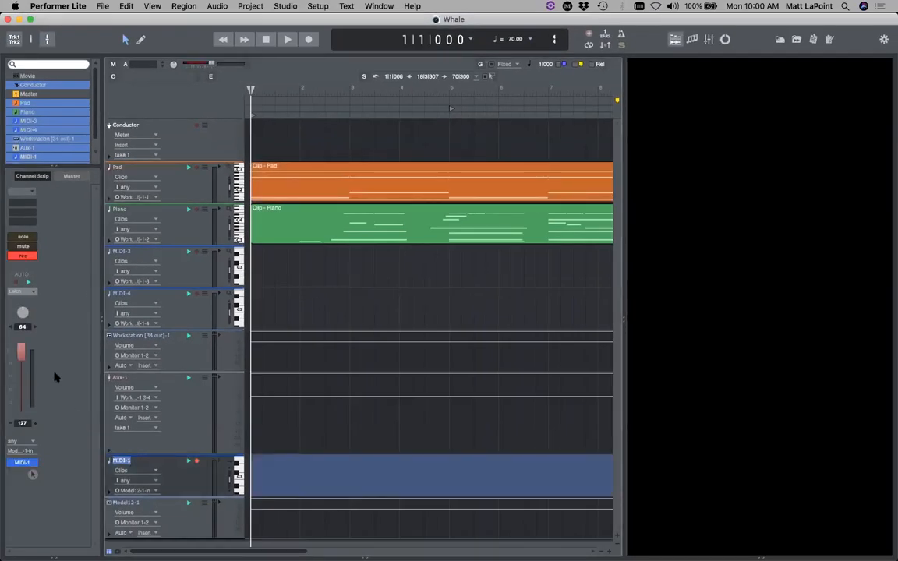
pyautogui.moveTo(21, 352); pyautogui.dragTo(23, 375)
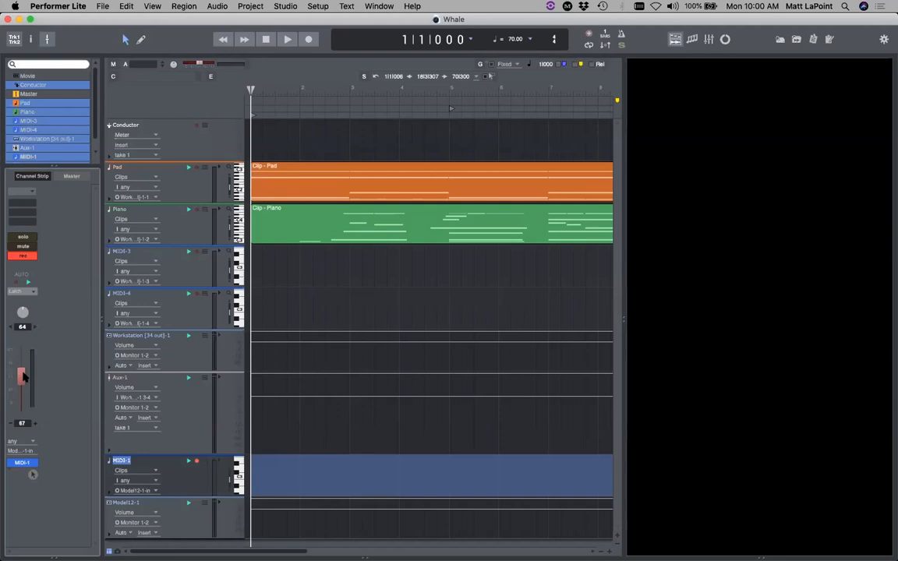
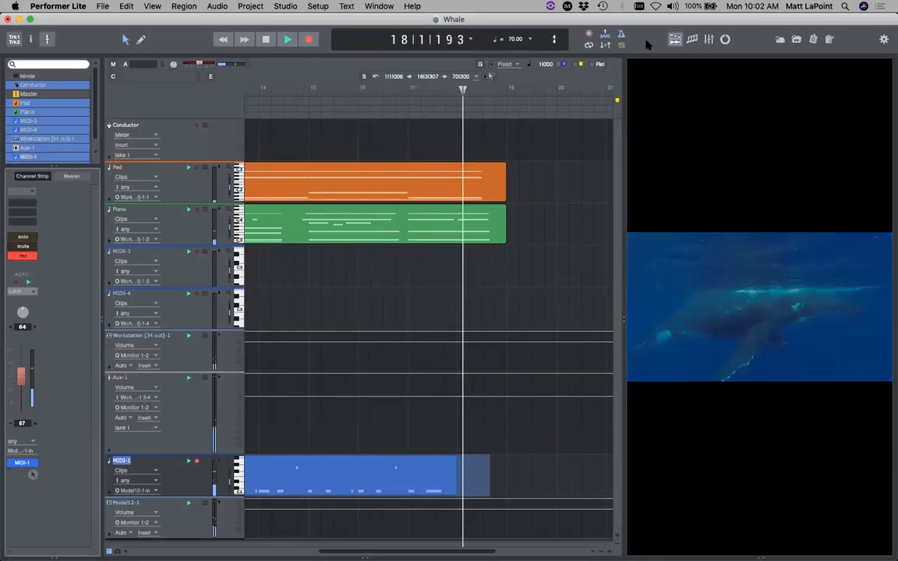
# Finish recording the MIDI-1 percussion part in bar 18, save the project and return to the beginning
pyautogui.press('space')
pyautogui.press('super+s')
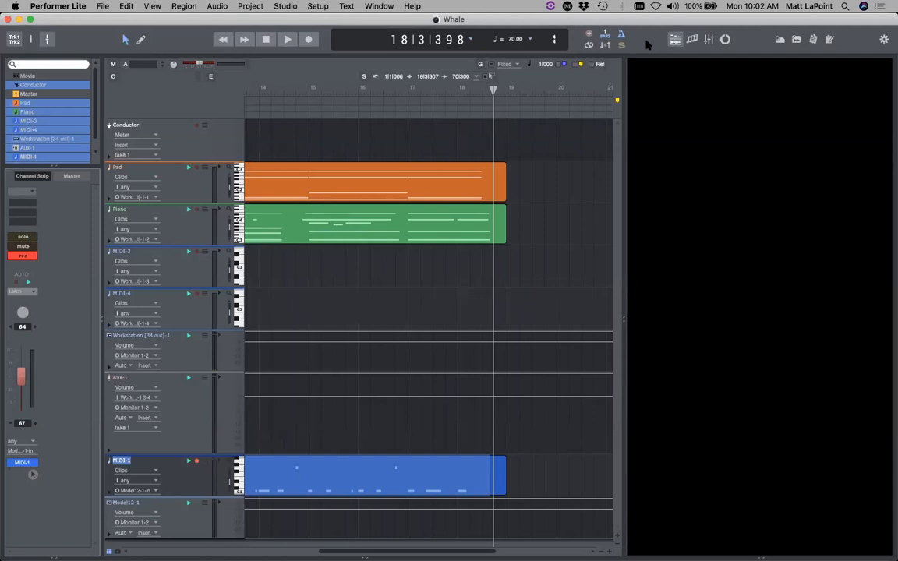
pyautogui.press('Return')
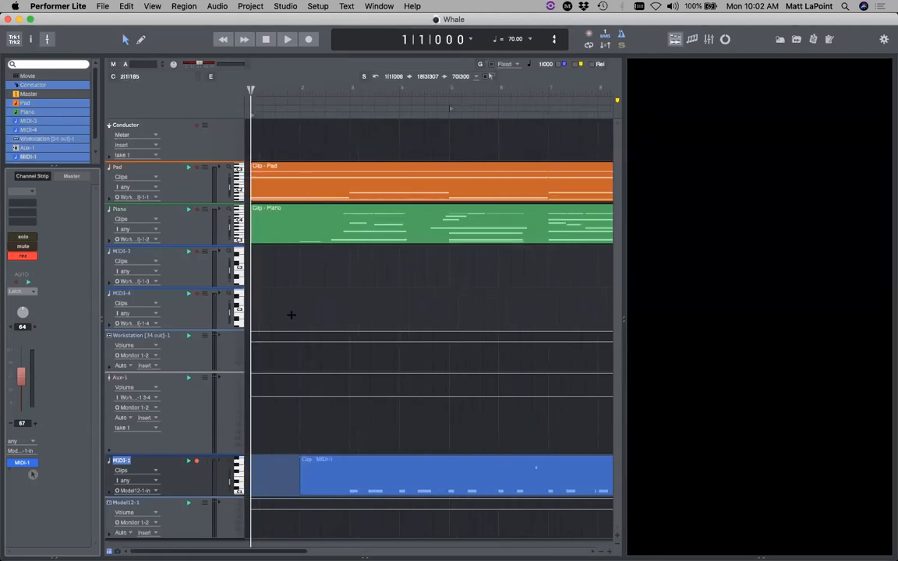
# Rename the recorded MIDI-1 track as Perc and disarm it from recording
pyautogui.doubleClick(122, 462)
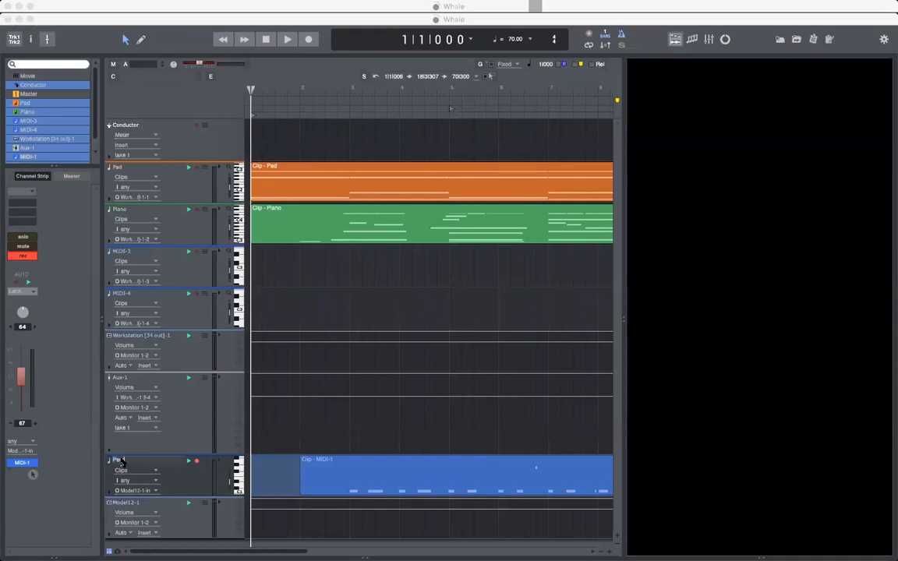
pyautogui.write('Perc')
pyautogui.press('Return')
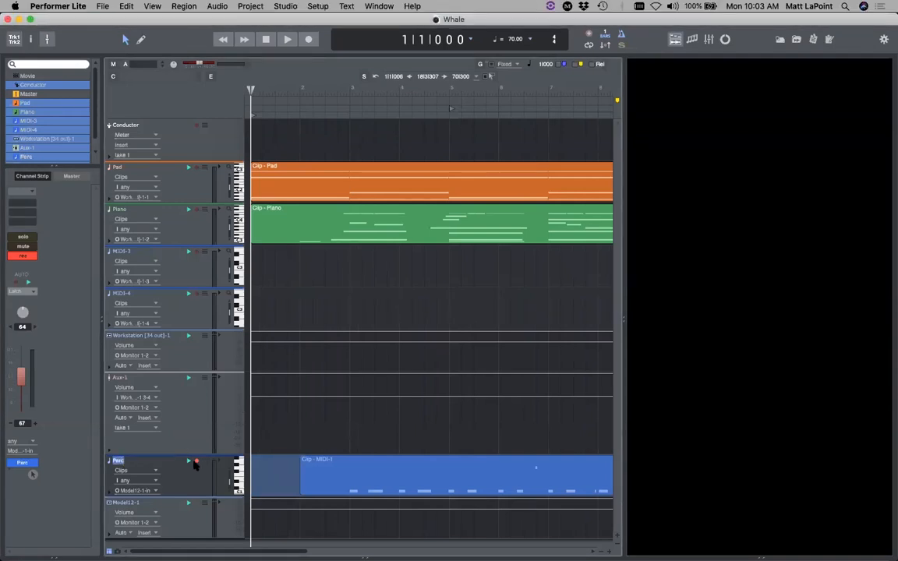
pyautogui.click(195, 462)
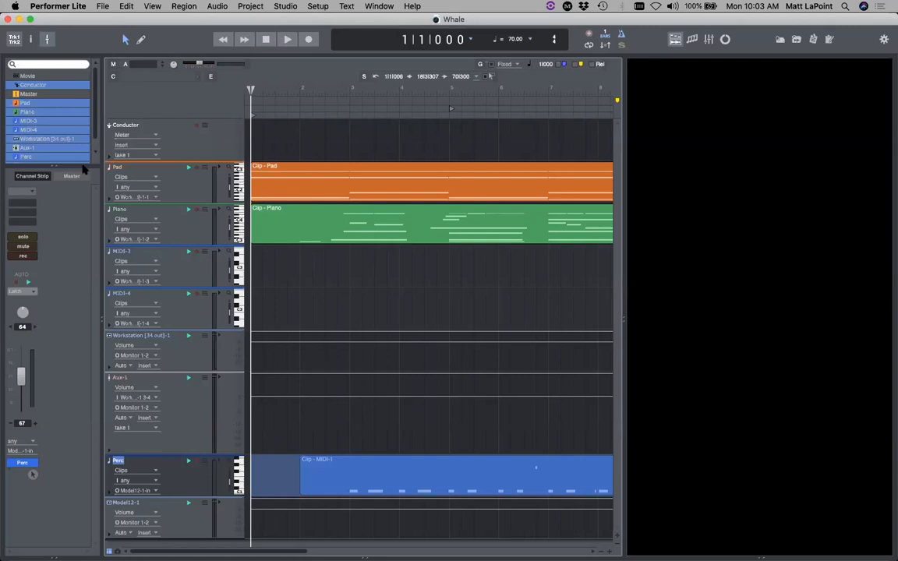
# Hide the Workstation, Aux-1 and Conductor tracks from the sequence and make the remaining track rows taller
pyautogui.click(45, 139)
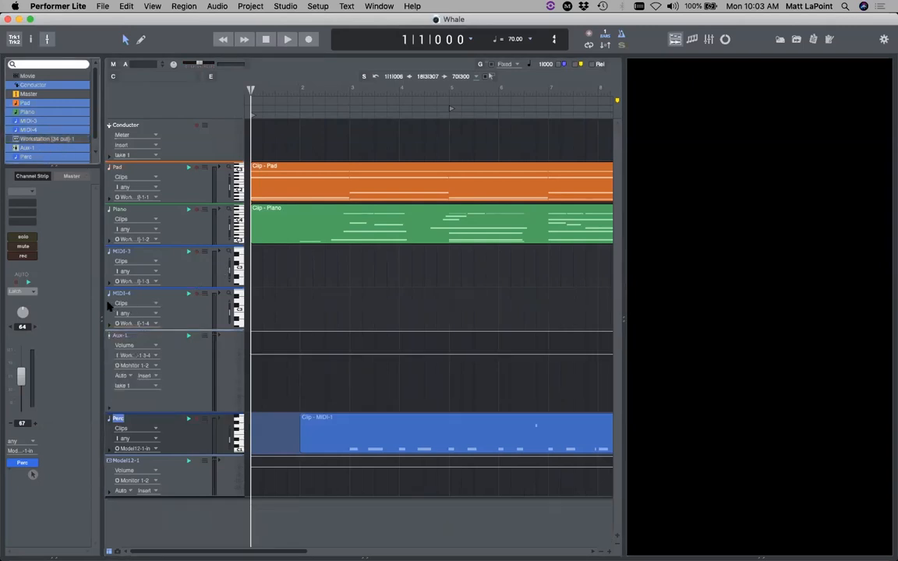
pyautogui.click(41, 148)
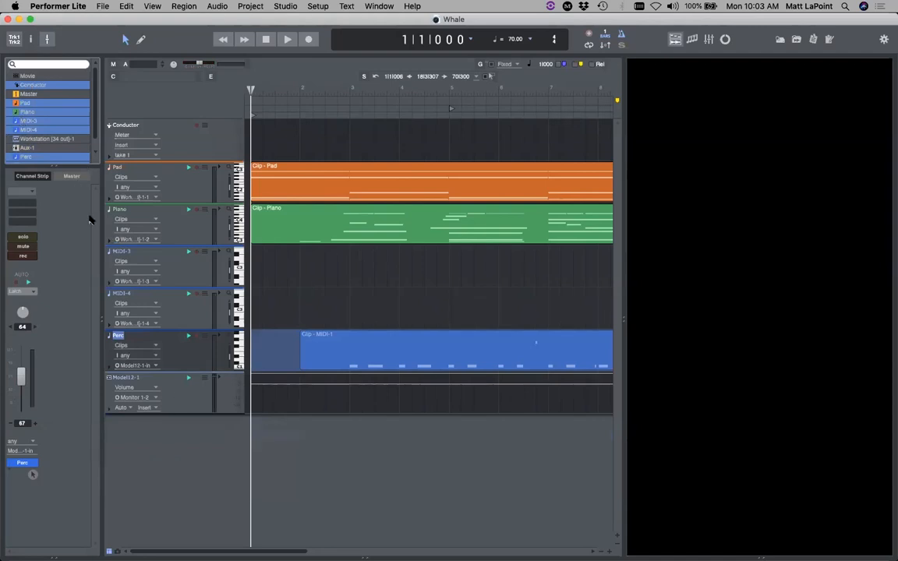
pyautogui.click(37, 84)
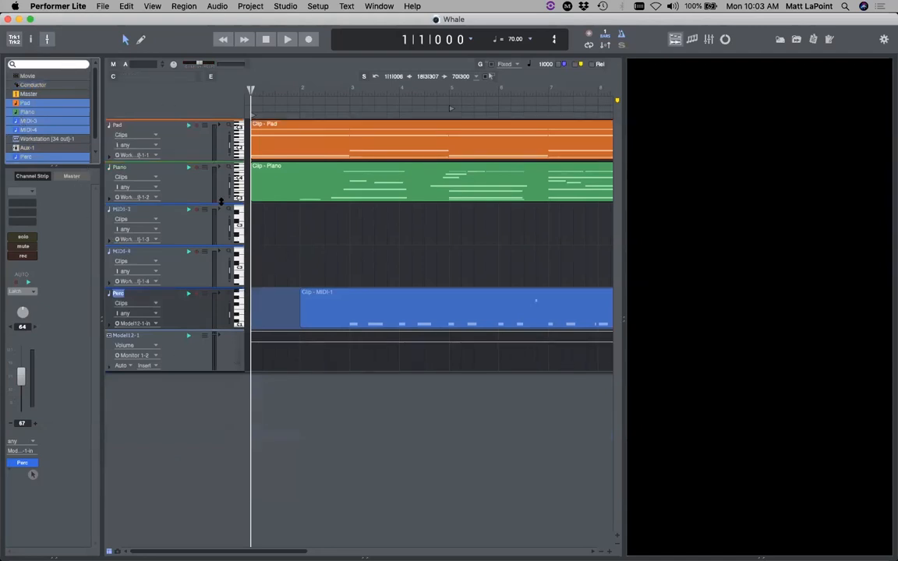
pyautogui.moveTo(202, 159); pyautogui.dragTo(201, 186)
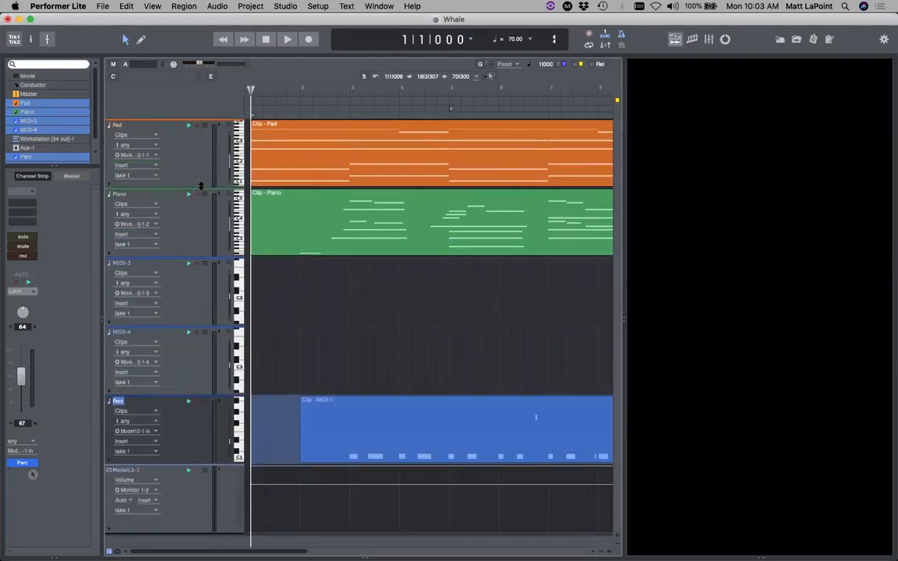
pyautogui.press('super+bracketleft')
pyautogui.click(368, 360)
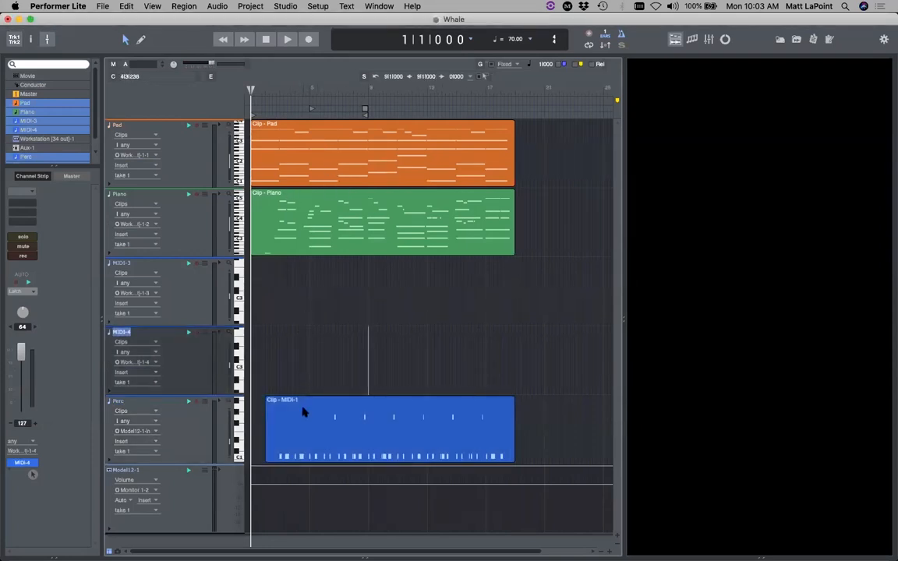
# Open the Perc clip for note editing and quantize the attacks of all its notes to a sixteenth-note grid
pyautogui.doubleClick(306, 425)
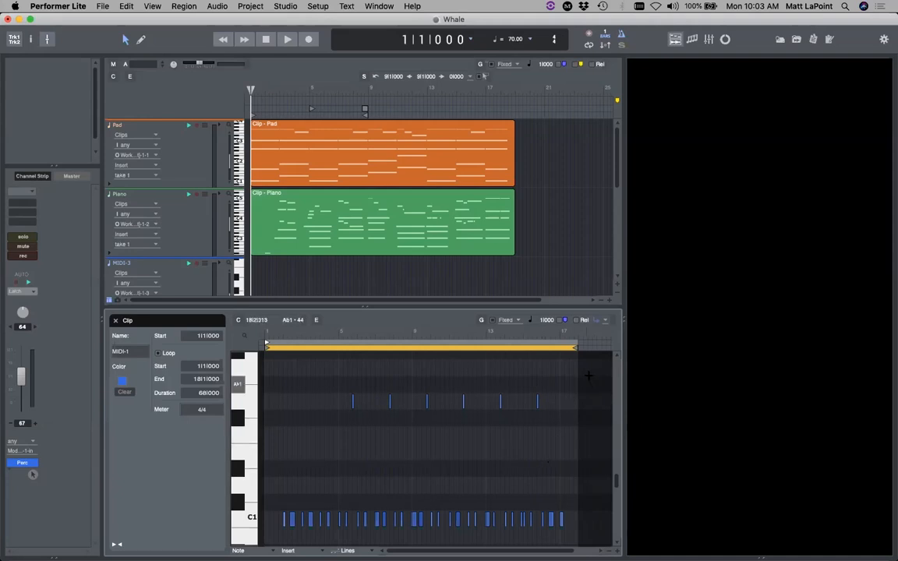
pyautogui.moveTo(574, 376); pyautogui.dragTo(249, 521)
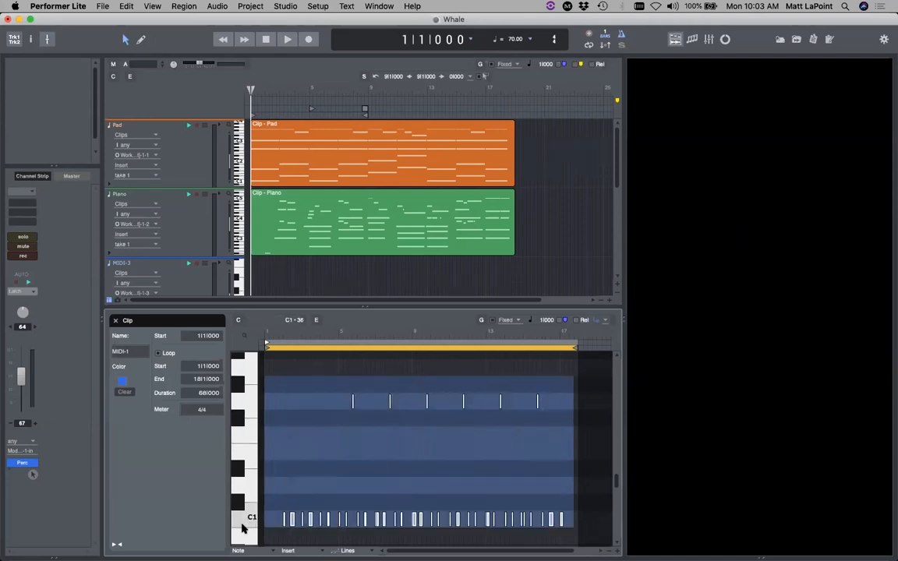
pyautogui.click(178, 7)
pyautogui.click(195, 29)
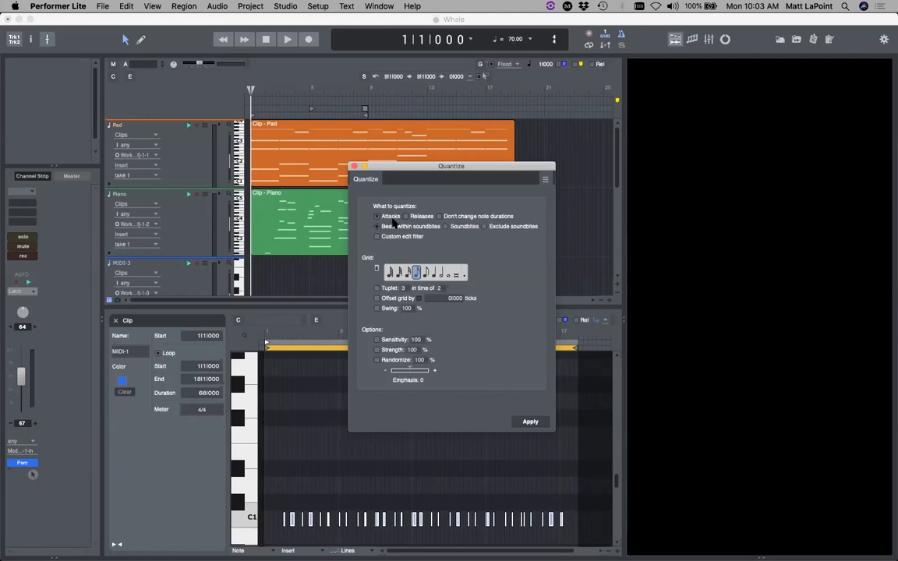
pyautogui.click(527, 421)
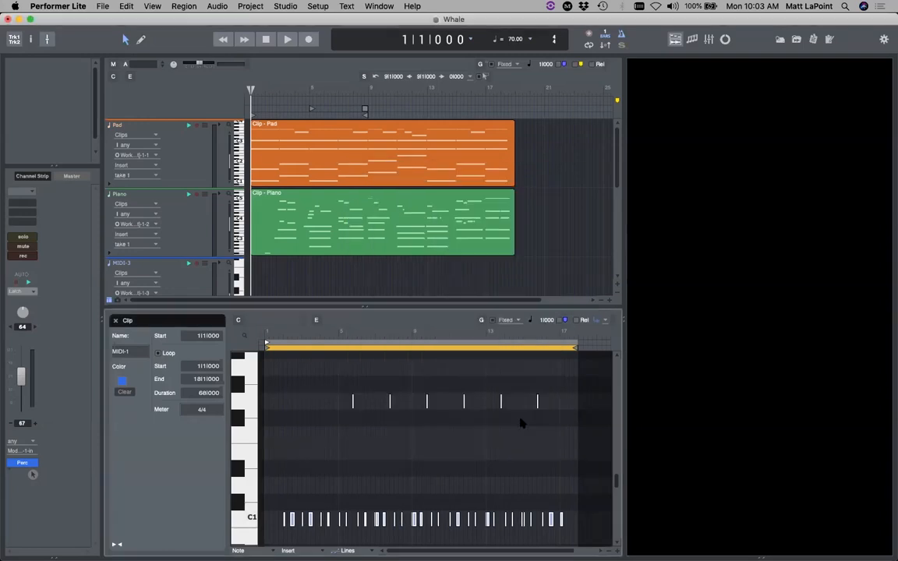
# Select all C1 notes in the Perc clip and limit their on velocities to between 50 and 99
pyautogui.press('super+a')
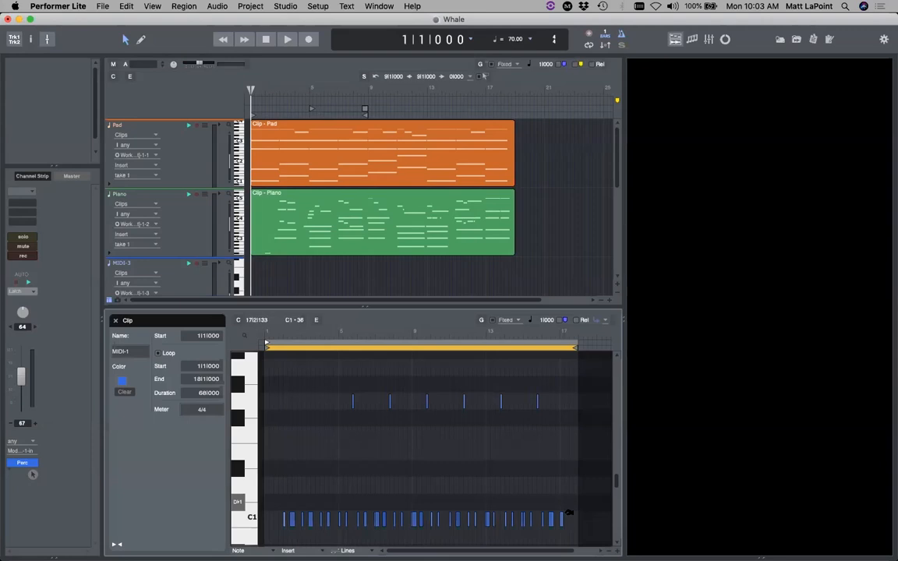
pyautogui.moveTo(573, 515); pyautogui.dragTo(274, 524)
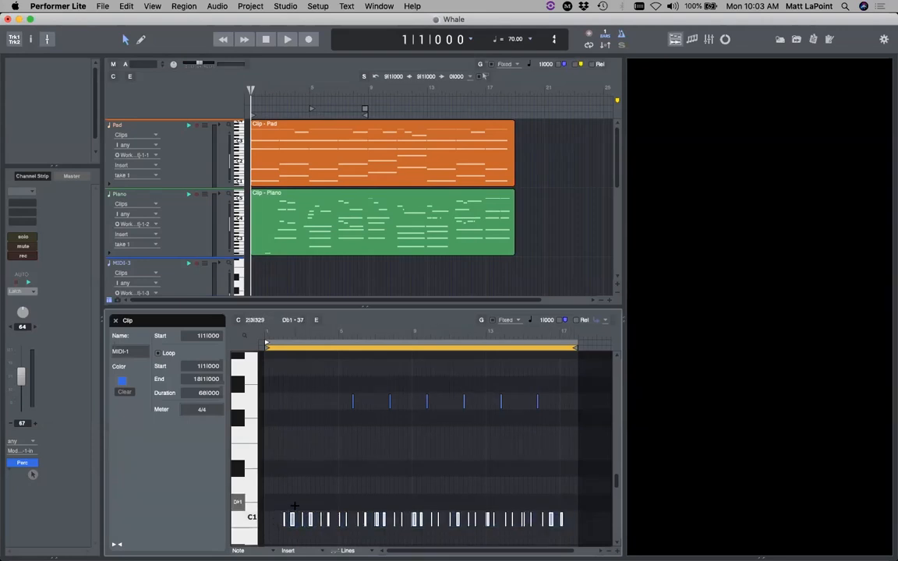
pyautogui.click(184, 6)
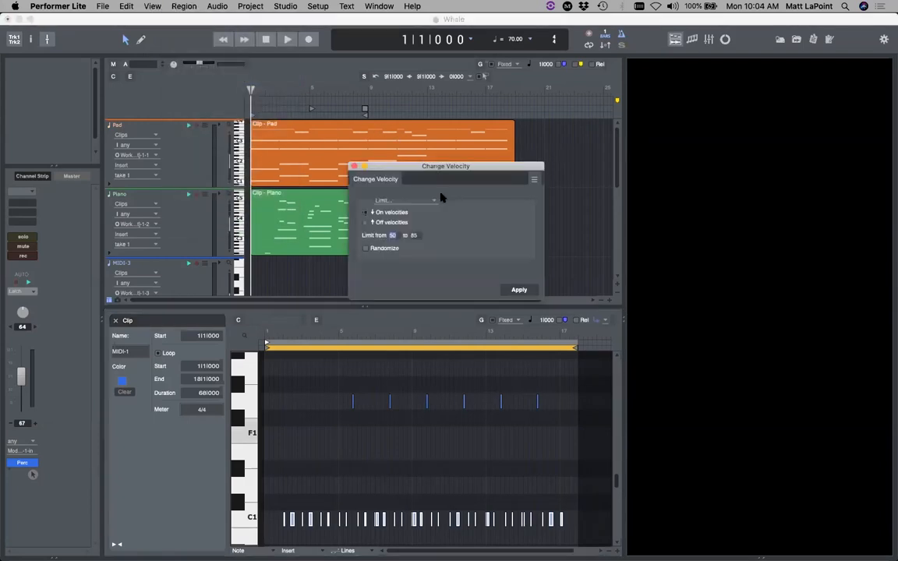
pyautogui.click(404, 200)
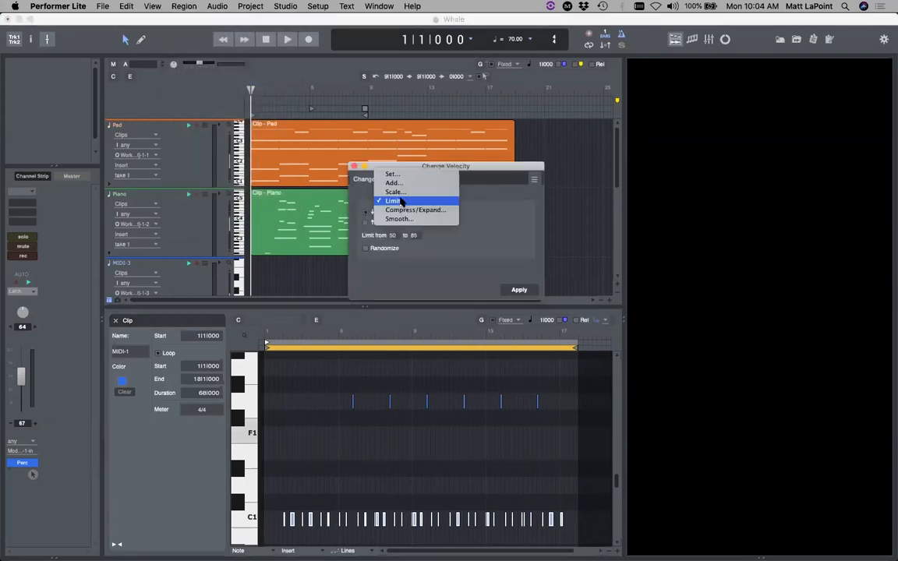
pyautogui.click(512, 220)
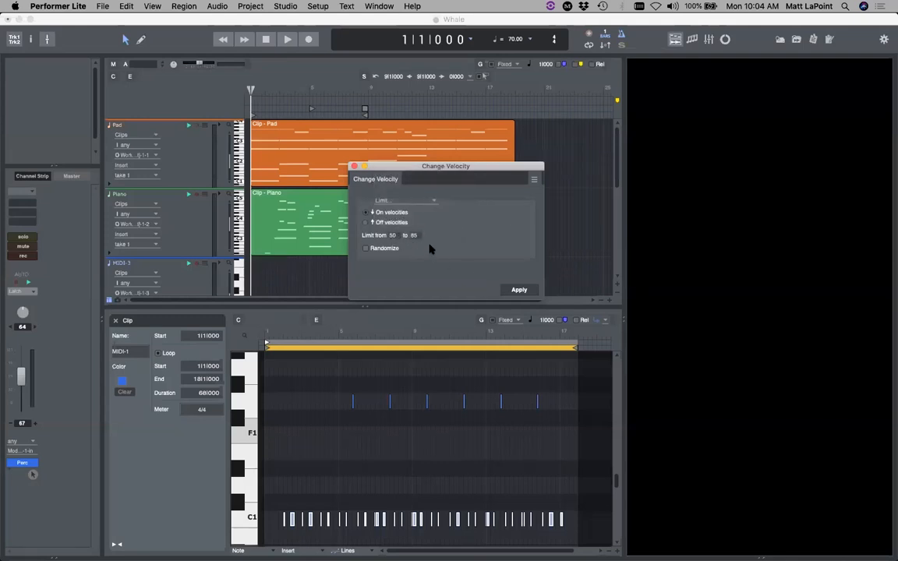
pyautogui.click(417, 234)
pyautogui.click(531, 292)
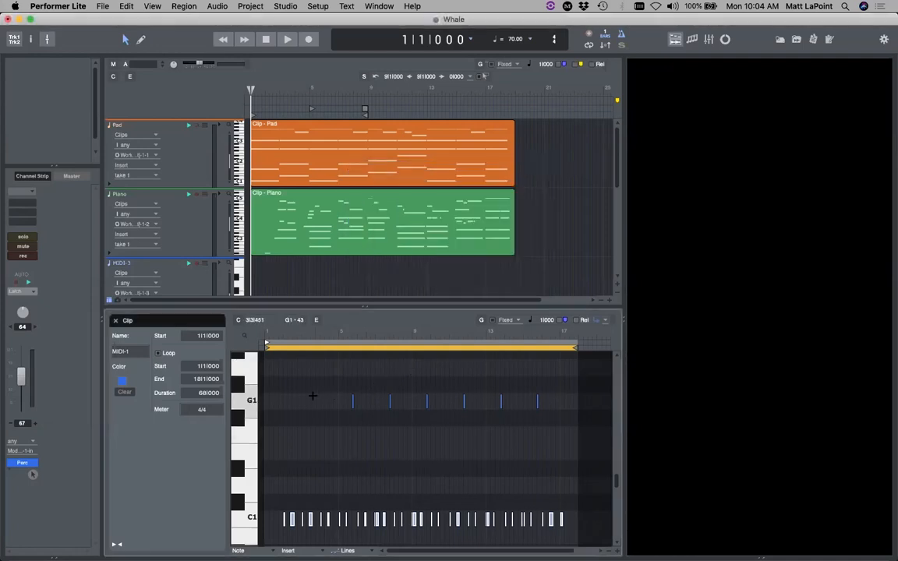
# Select all G1 notes in the Perc clip and set their on velocities to 70
pyautogui.click(353, 401)
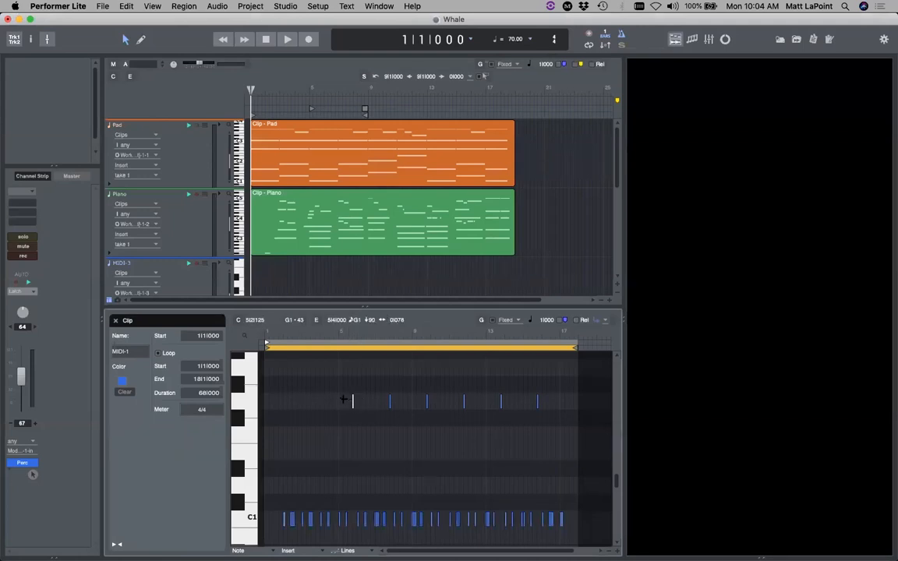
pyautogui.moveTo(366, 401); pyautogui.dragTo(555, 400)
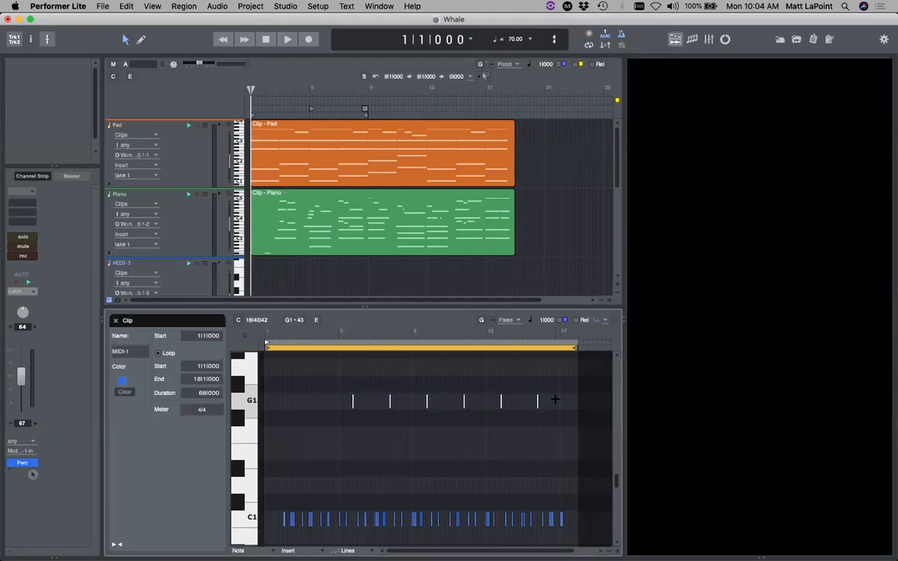
pyautogui.click(181, 6)
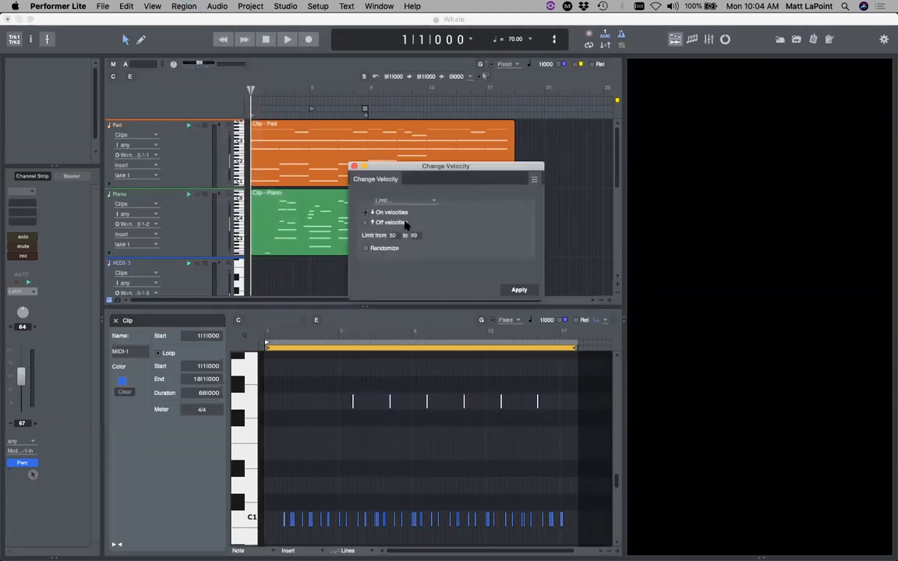
pyautogui.click(404, 200)
pyautogui.click(411, 178)
pyautogui.click(518, 290)
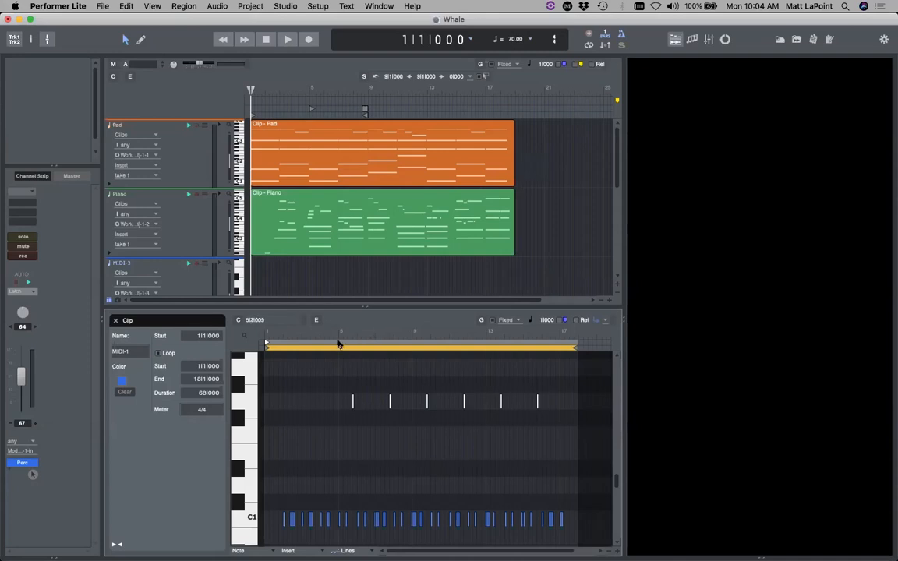
# Play back the percussion part from around bar 6 and raise the Perc track volume to 74
pyautogui.press('space')
pyautogui.moveTo(367, 333); pyautogui.dragTo(347, 335)
pyautogui.press('space')
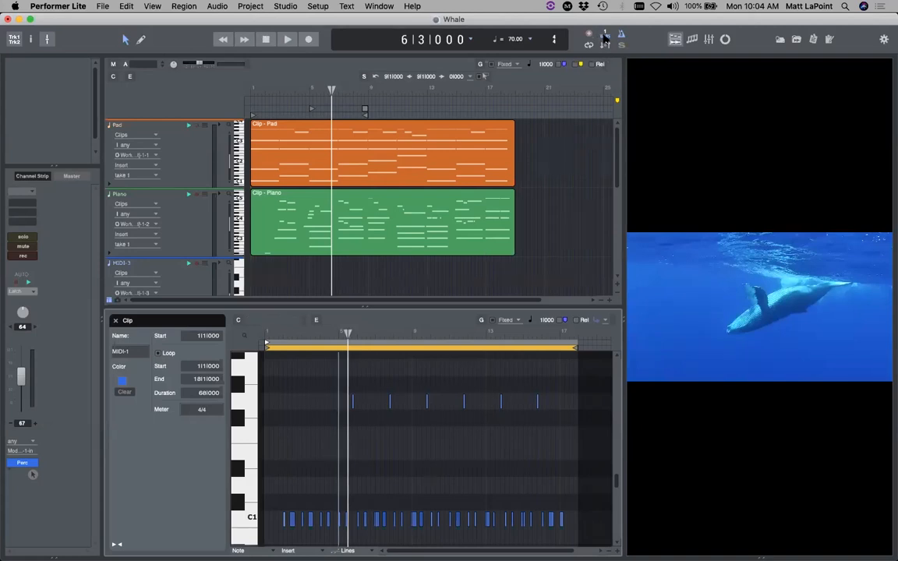
pyautogui.press('space')
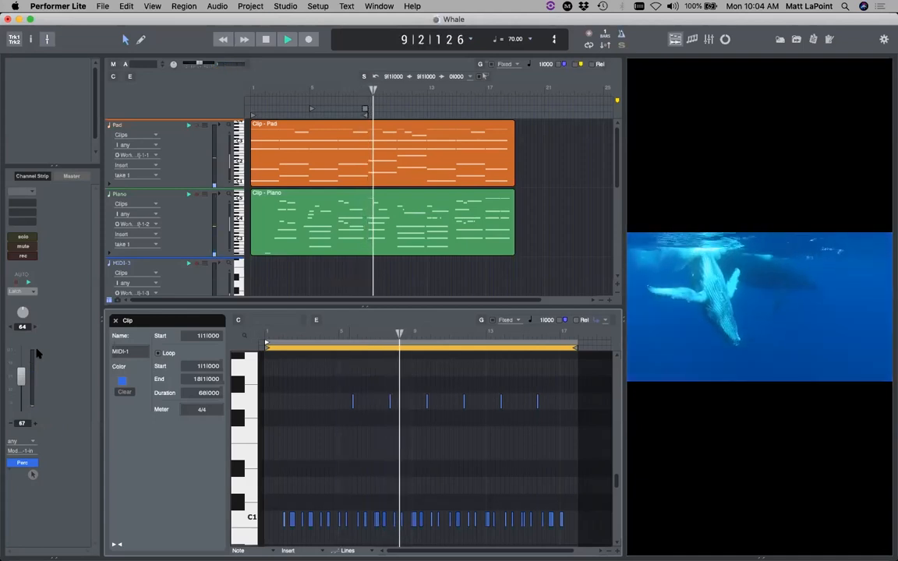
pyautogui.moveTo(23, 376); pyautogui.dragTo(23, 374)
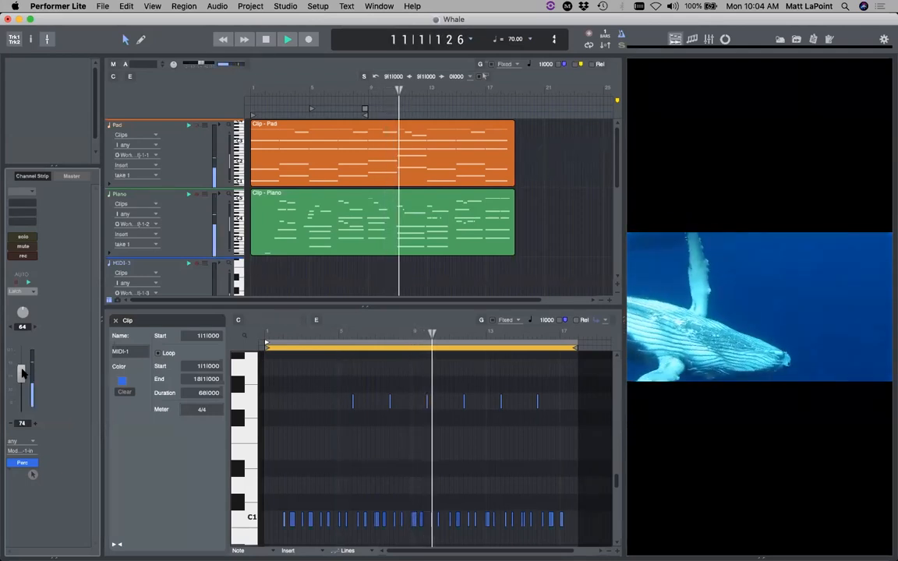
pyautogui.press('space')
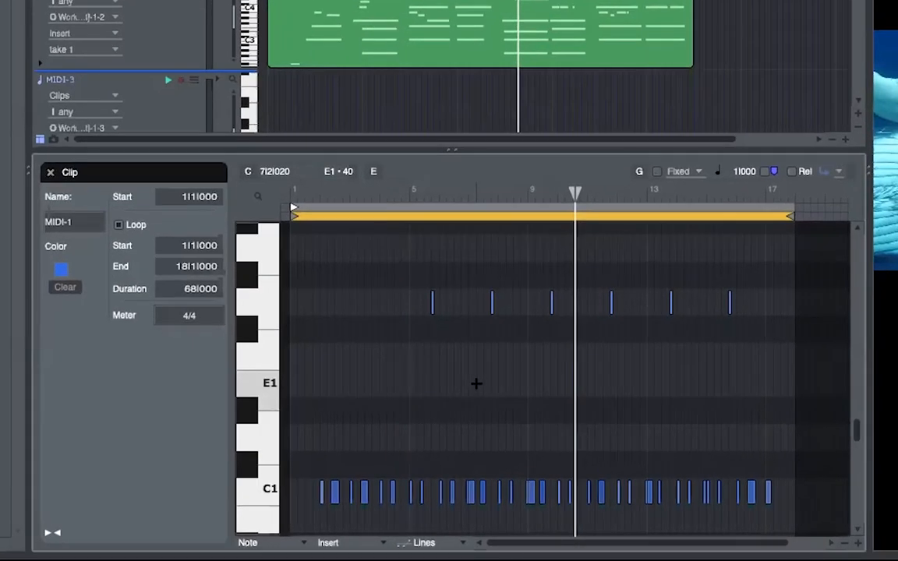
# Examine the velocities of individual C1 notes up close around bars 10 to 12 of the Perc clip
pyautogui.press('e')
pyautogui.press('e')
pyautogui.press('e')
pyautogui.press('e')
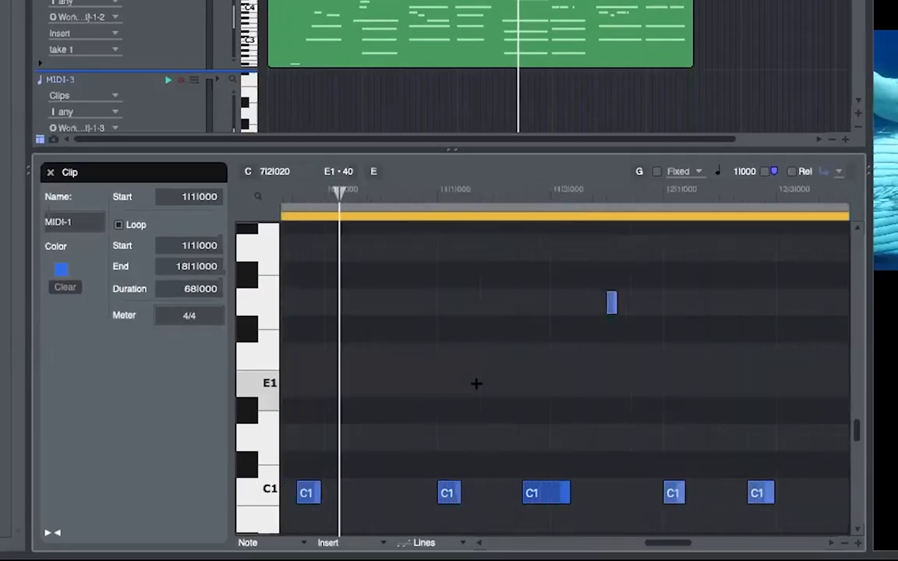
pyautogui.press('Left')
pyautogui.press('Left')
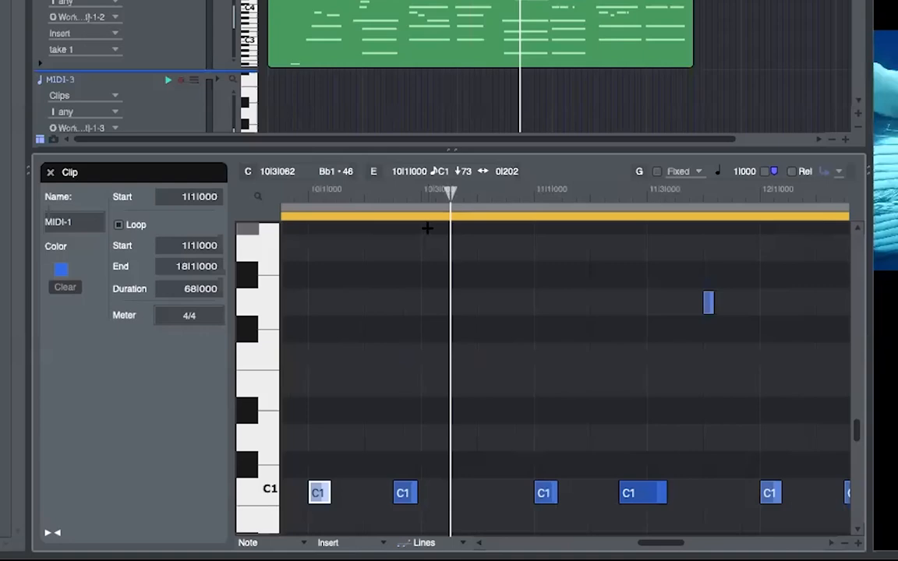
pyautogui.press('w')
pyautogui.press('w')
pyautogui.press('w')
pyautogui.press('w')
pyautogui.press('w')
pyautogui.press('w')
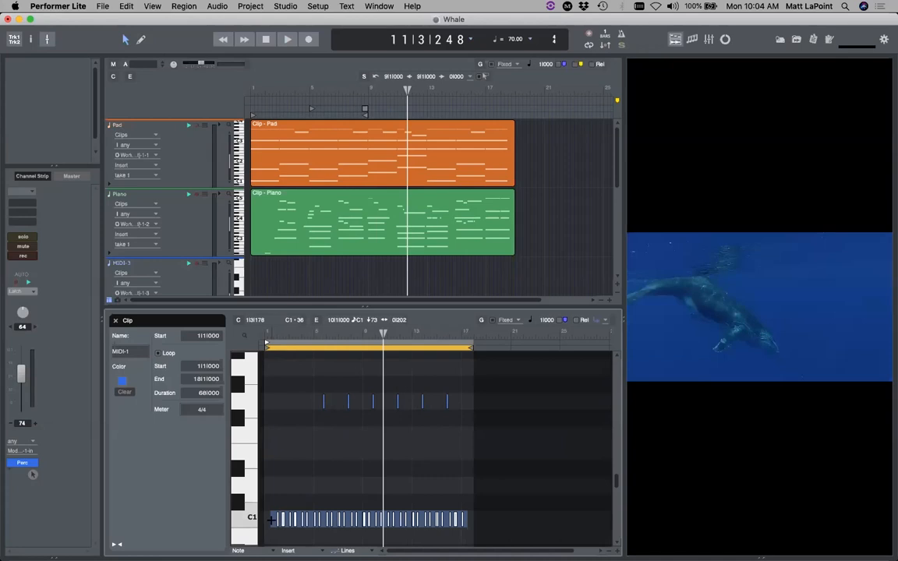
# Apply another Change Velocity operation to the C1 notes of the Perc clip, using a mode other than Set
pyautogui.click(183, 6)
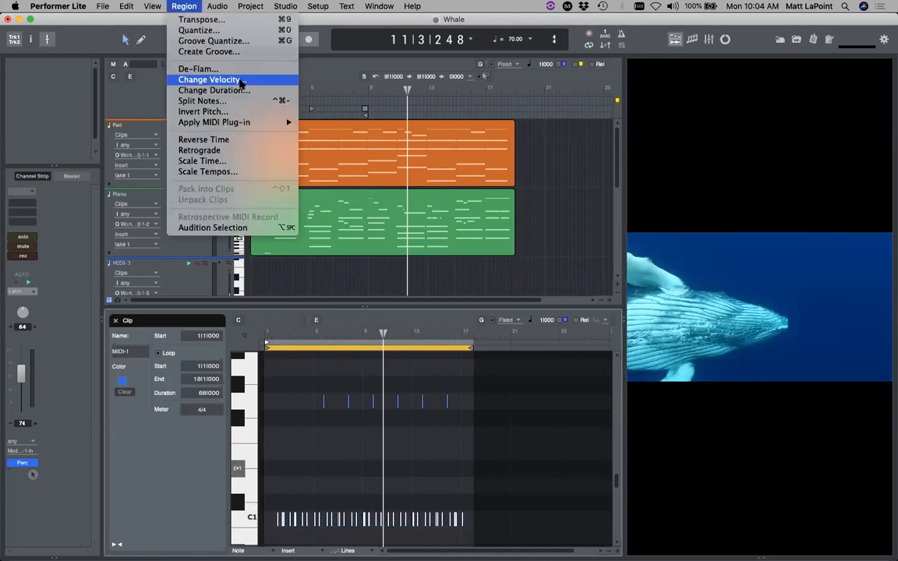
pyautogui.click(209, 80)
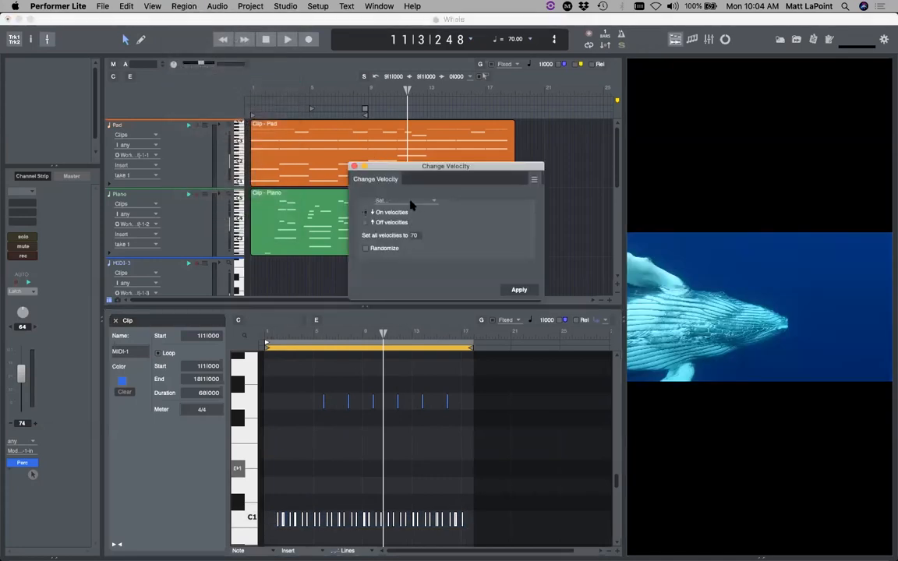
pyautogui.click(412, 204)
pyautogui.click(404, 224)
pyautogui.click(409, 204)
pyautogui.click(411, 210)
pyautogui.click(518, 290)
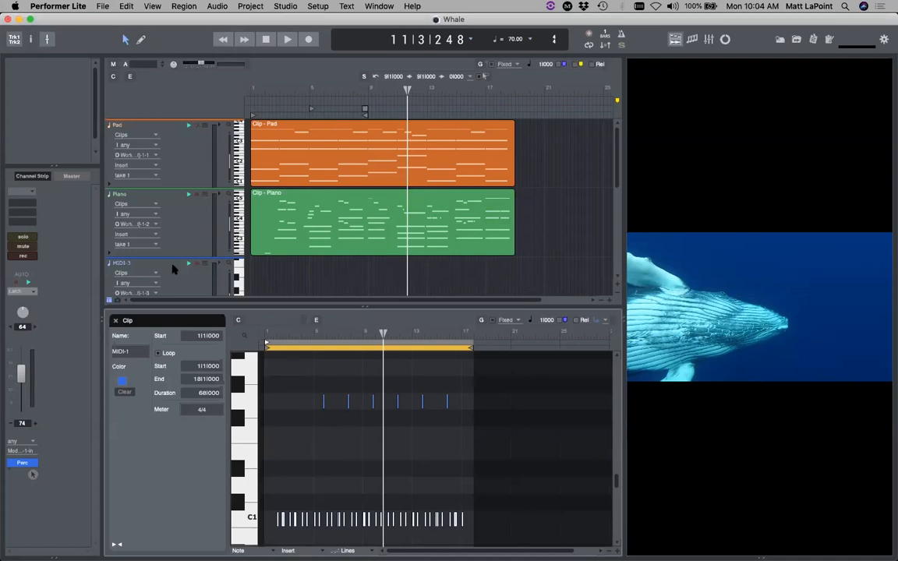
# Close the clip's note editor, arm the MIDI-3 track for recording and lower its volume to 74
pyautogui.click(116, 320)
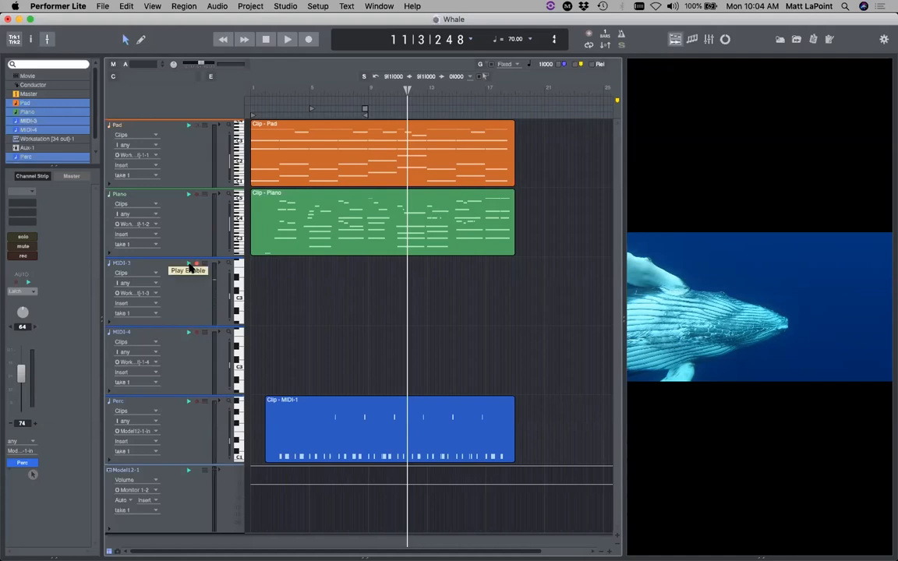
pyautogui.click(146, 264)
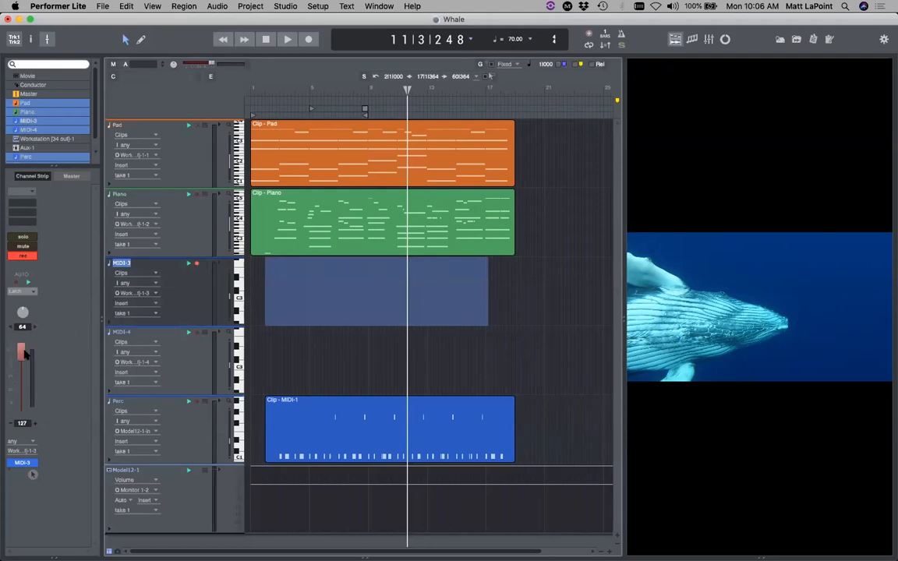
pyautogui.moveTo(24, 355); pyautogui.dragTo(24, 378)
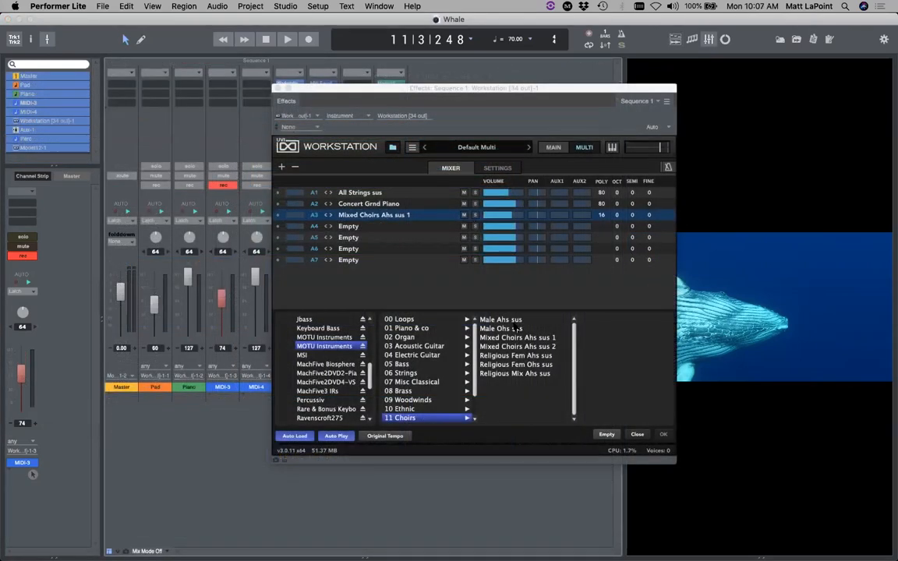
# Load the Religious Mix Ahs sus choir preset into Workstation part A3 and close the instrument window
pyautogui.click(513, 375)
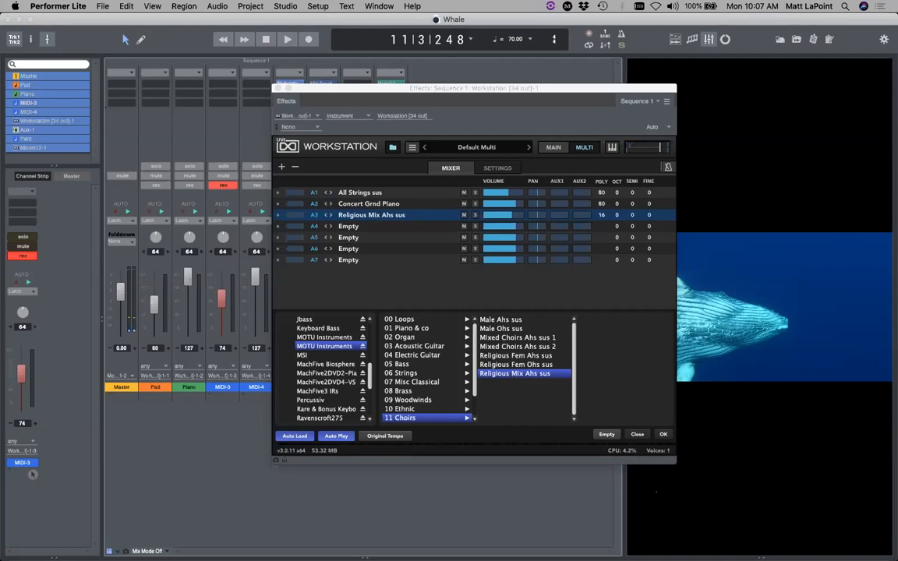
pyautogui.click(664, 435)
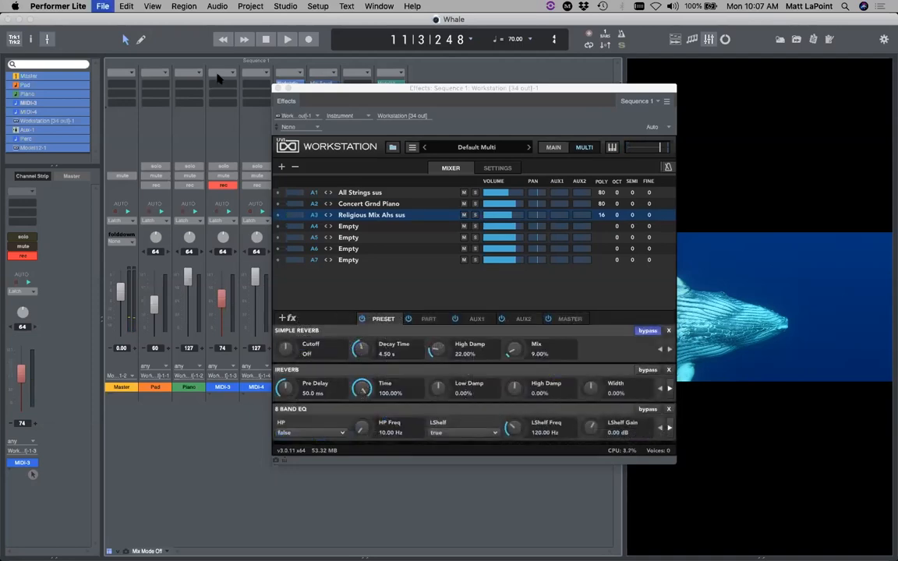
pyautogui.click(278, 88)
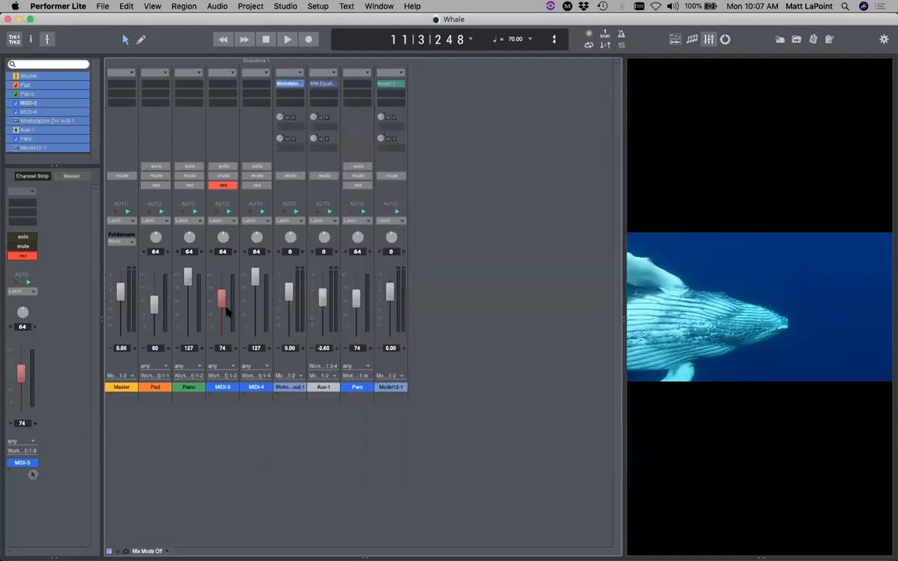
# Rename the MIDI-3 track as Choir and lower its volume to 63
pyautogui.doubleClick(223, 389)
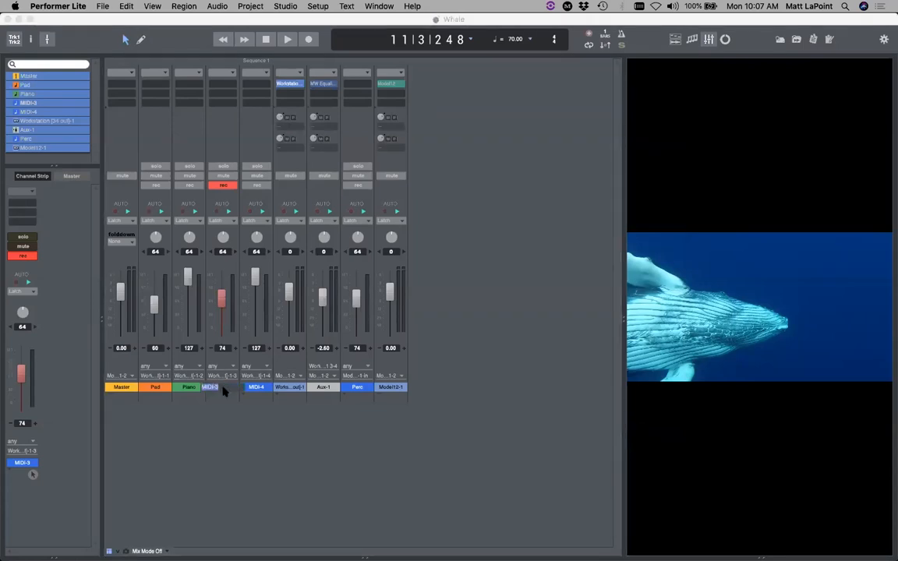
pyautogui.write('Choir')
pyautogui.press('Return')
pyautogui.moveTo(219, 306); pyautogui.dragTo(220, 311)
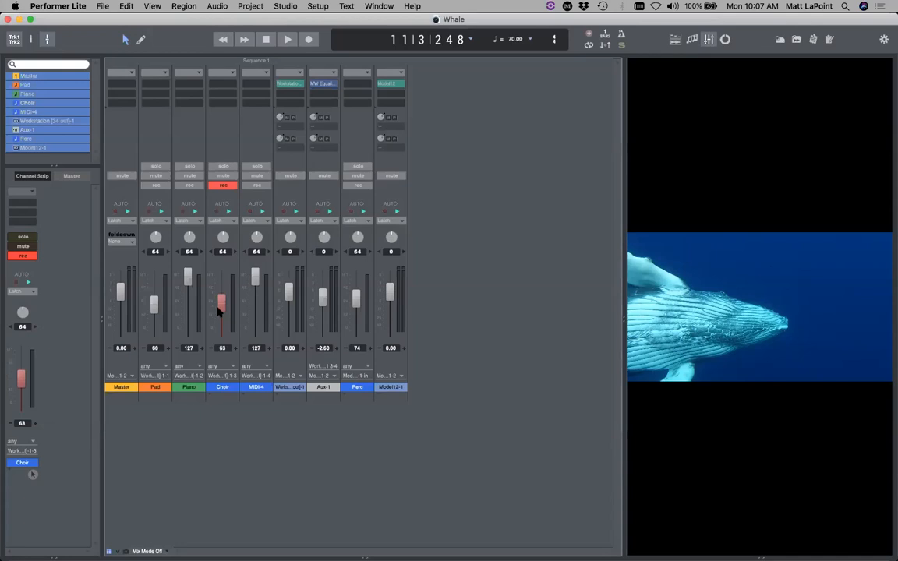
# Return to the beginning, check the countoff preferences, and record the Choir part through to bar 18
pyautogui.click(223, 39)
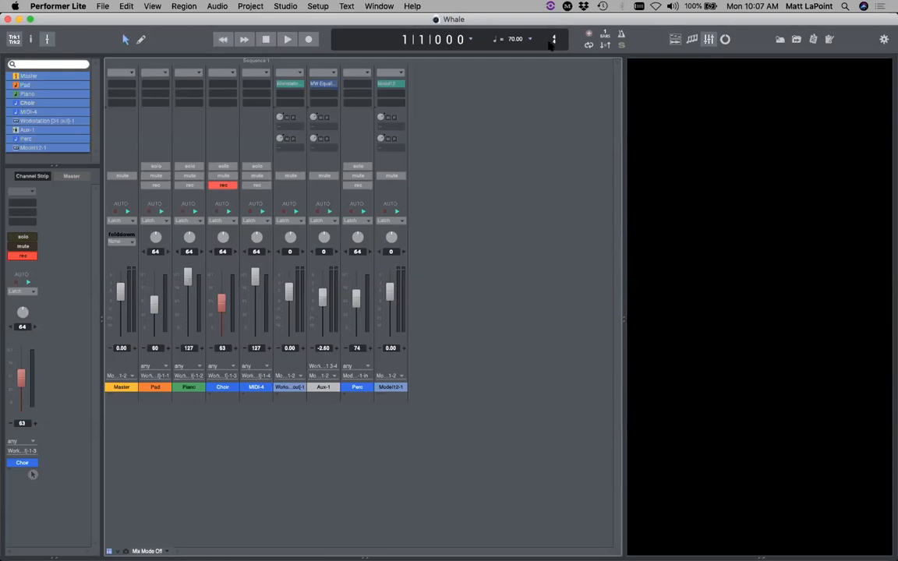
pyautogui.doubleClick(606, 36)
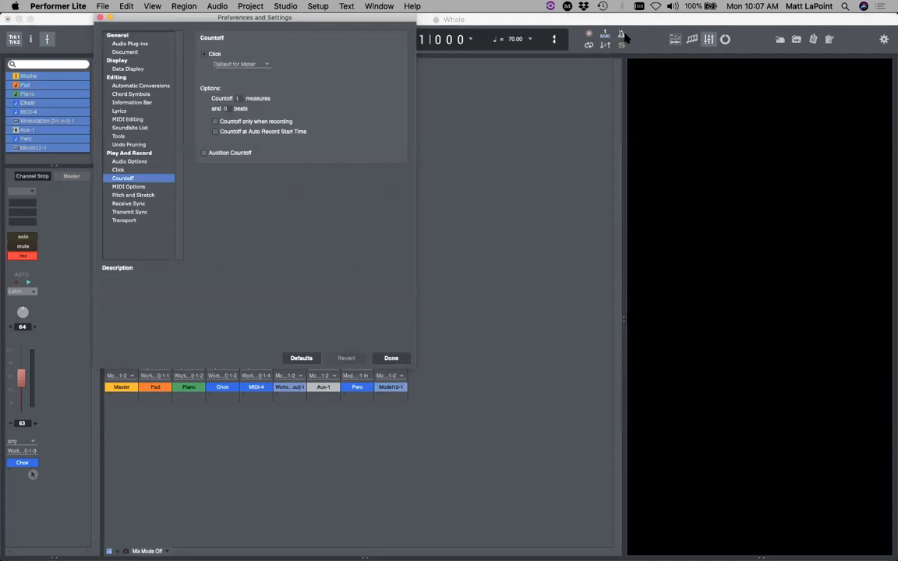
pyautogui.click(101, 17)
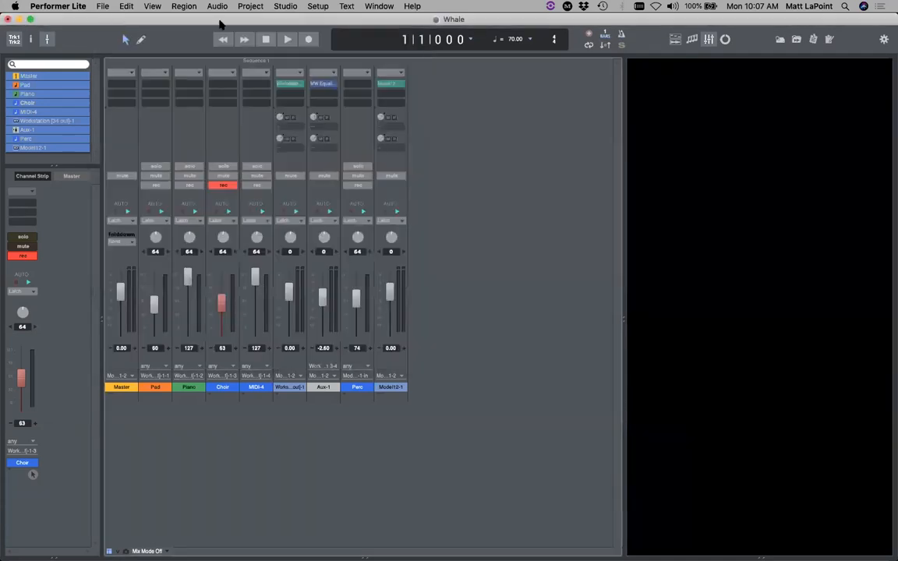
pyautogui.press('space')
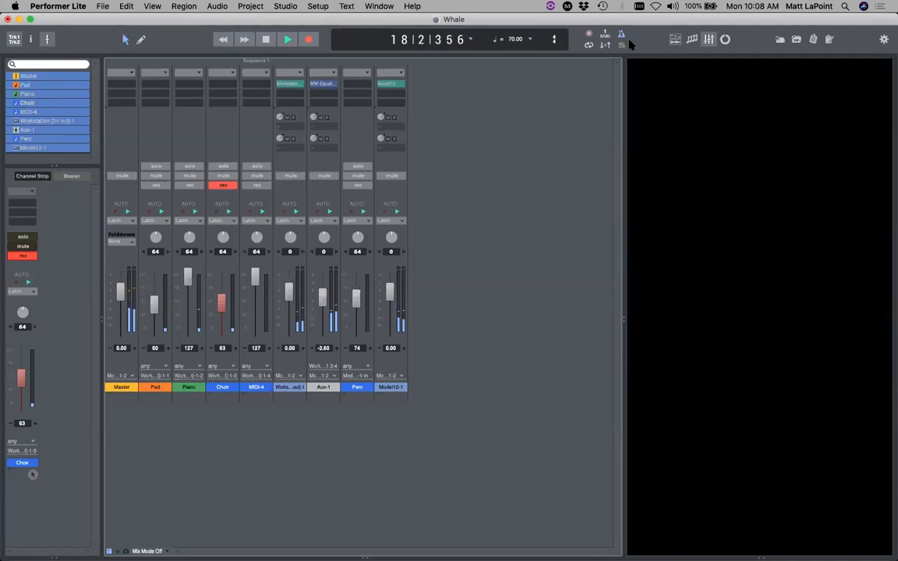
pyautogui.press('space')
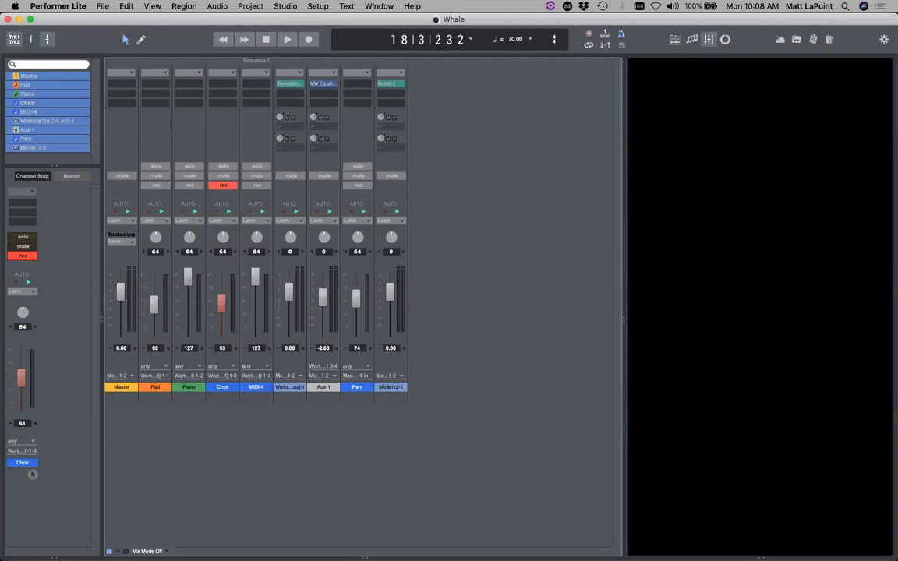
# Return from the mixer to the sequence and select the MIDI-4 track in place of the Choir selection
pyautogui.click(676, 39)
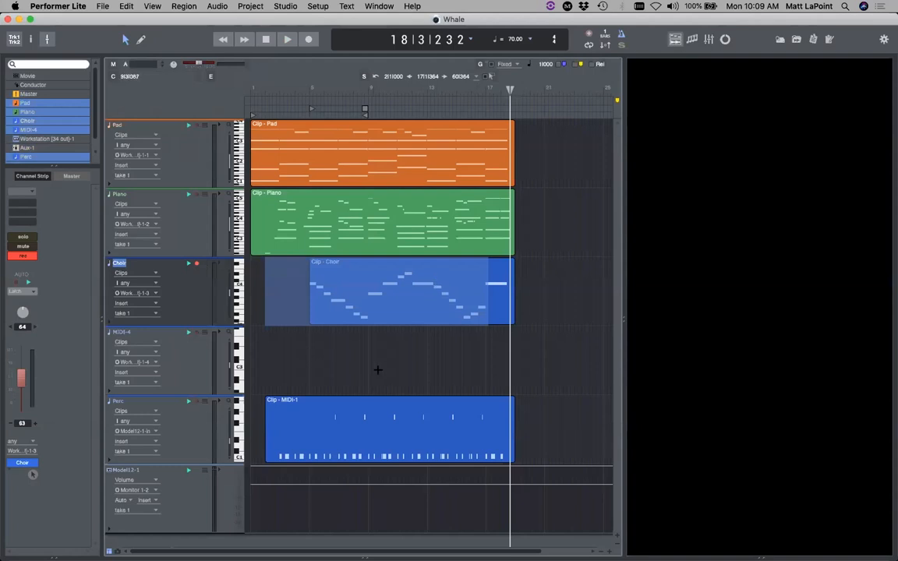
pyautogui.click(379, 367)
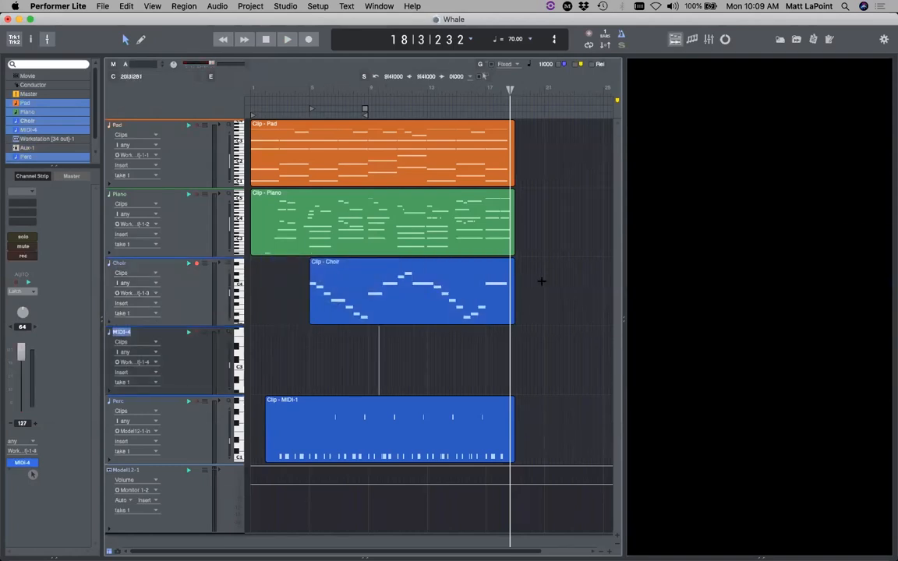
# Recolor the Choir track yellow and save the project
pyautogui.click(110, 263)
pyautogui.click(110, 303)
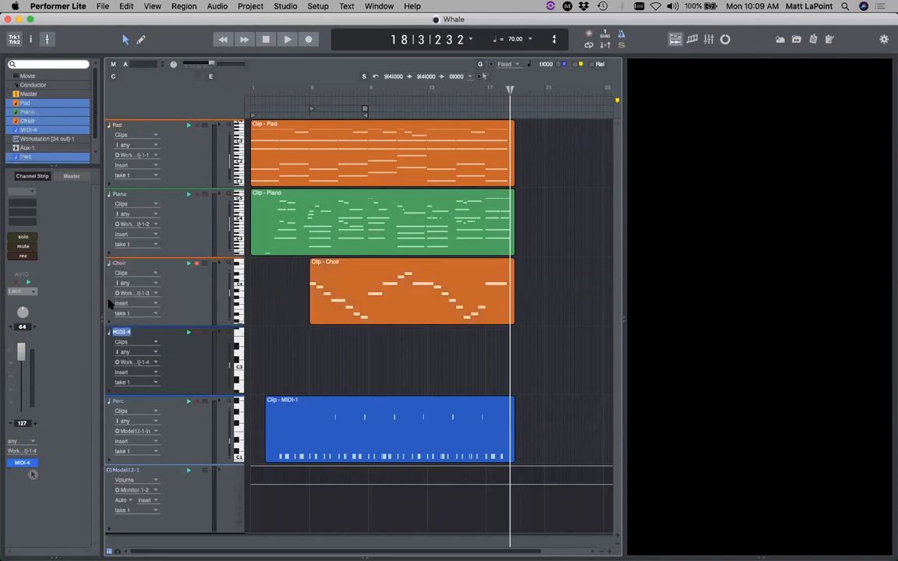
pyautogui.click(109, 264)
pyautogui.click(114, 279)
pyautogui.press('super+s')
# Open the Choir clip's notes and use Change Velocity to set all their on velocities to one common value
pyautogui.doubleClick(367, 286)
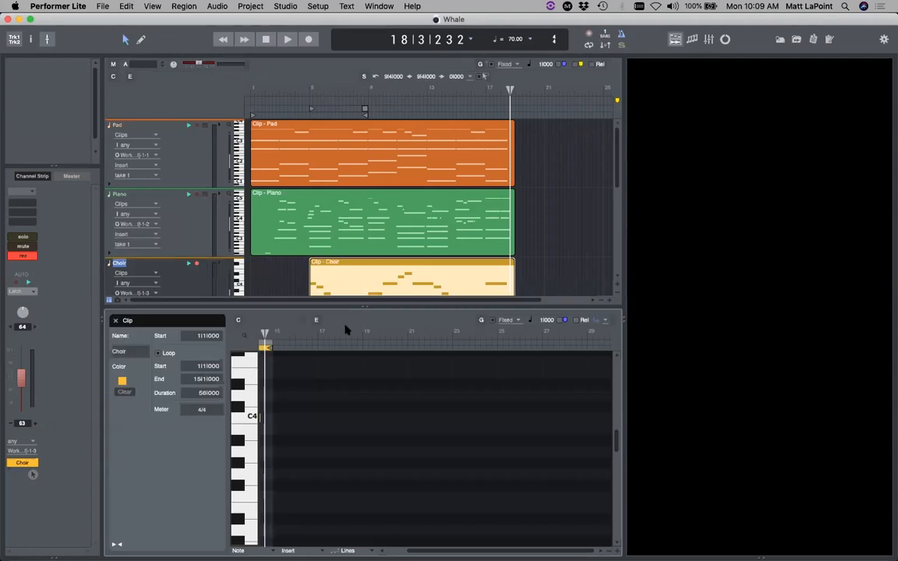
pyautogui.press(',')
pyautogui.scroll(-3, 381, 427)
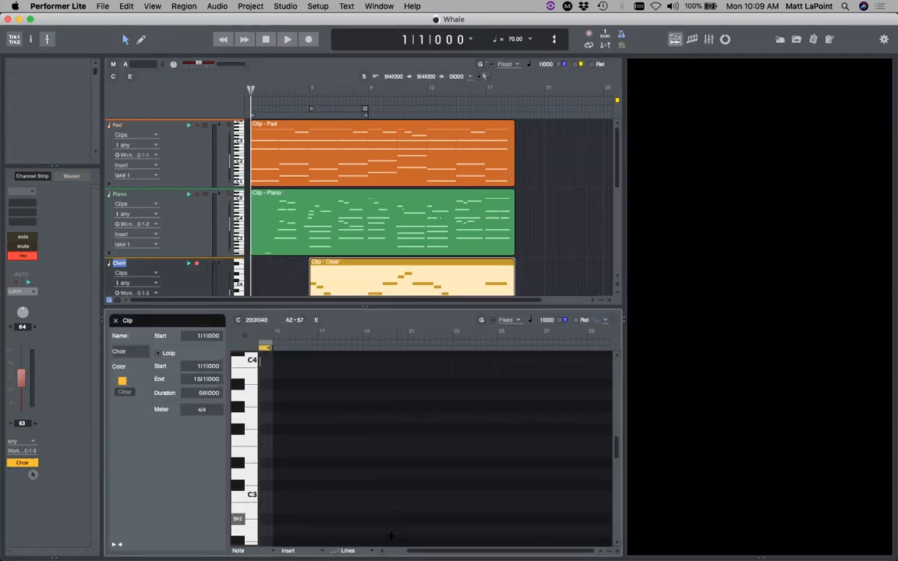
pyautogui.hscroll(-10, 390, 503)
pyautogui.scroll(3, 386, 499)
pyautogui.scroll(-3, 384, 494)
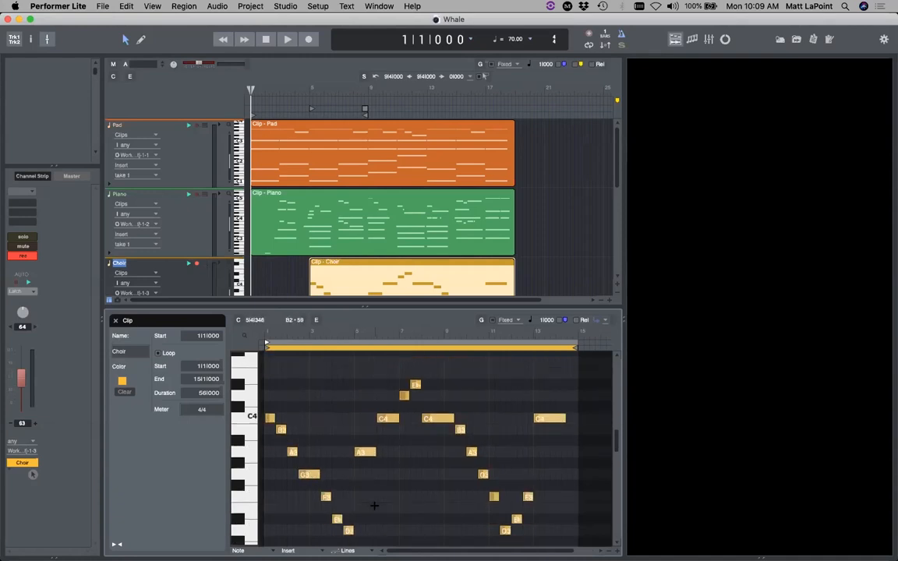
pyautogui.press('super+a')
pyautogui.click(184, 6)
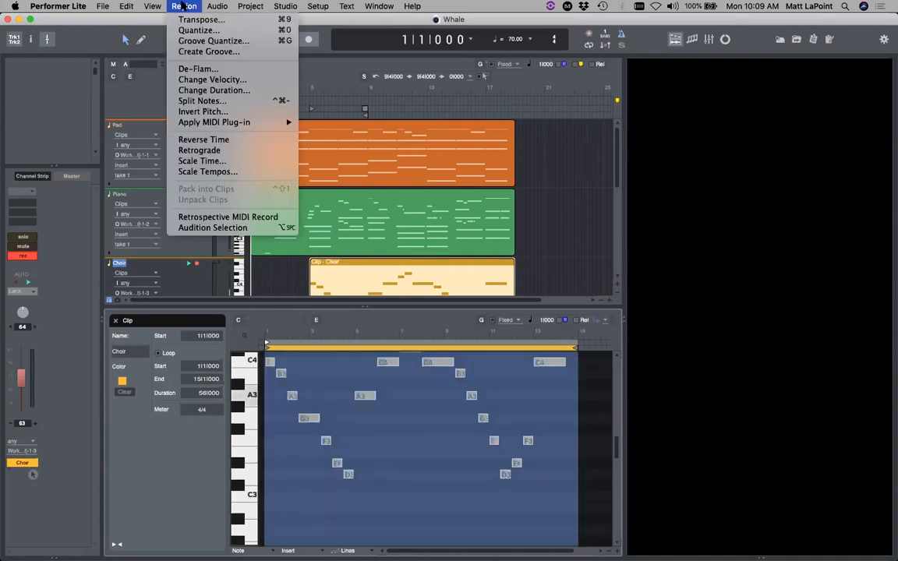
pyautogui.click(213, 80)
pyautogui.click(413, 200)
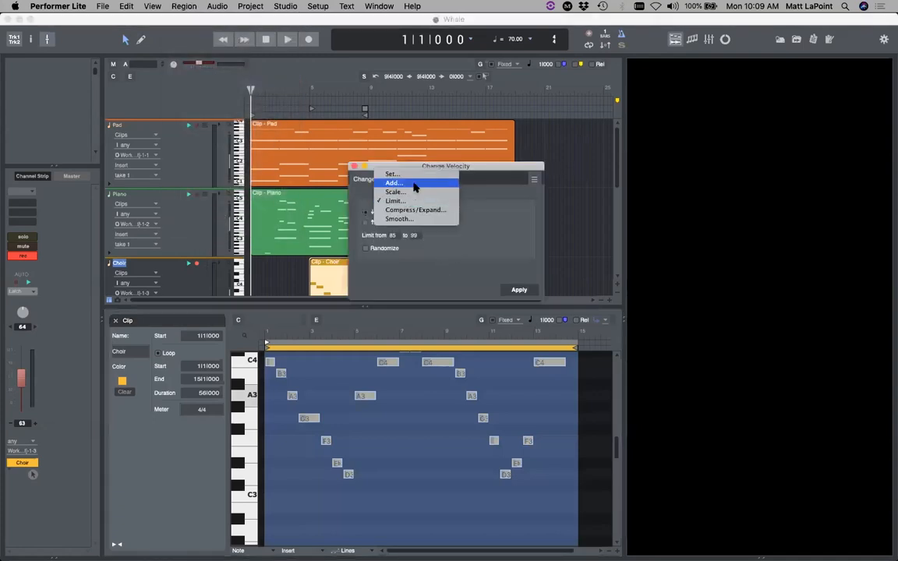
pyautogui.click(418, 244)
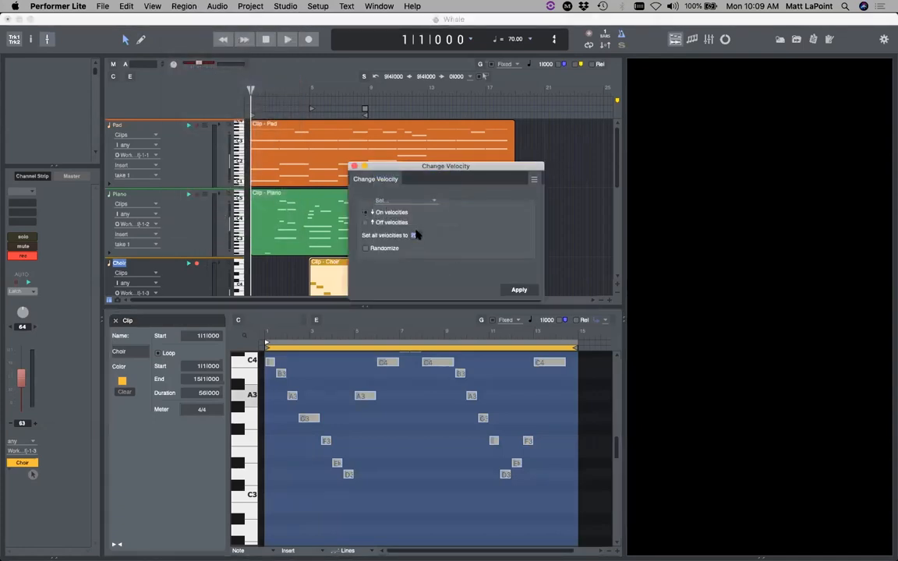
pyautogui.click(519, 290)
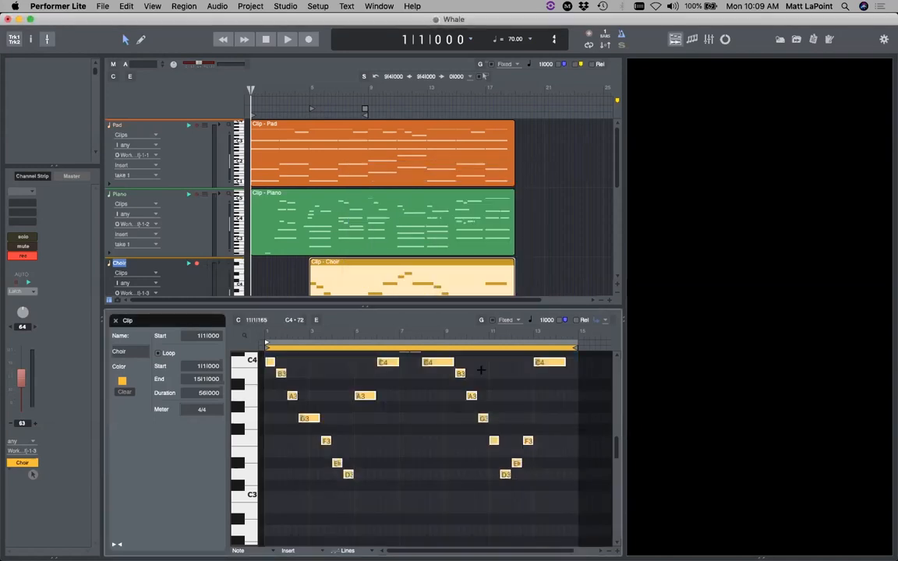
# Quantize the attacks and releases of the selected Choir notes to a quarter-note grid and close the clip editor
pyautogui.click(177, 6)
pyautogui.click(197, 33)
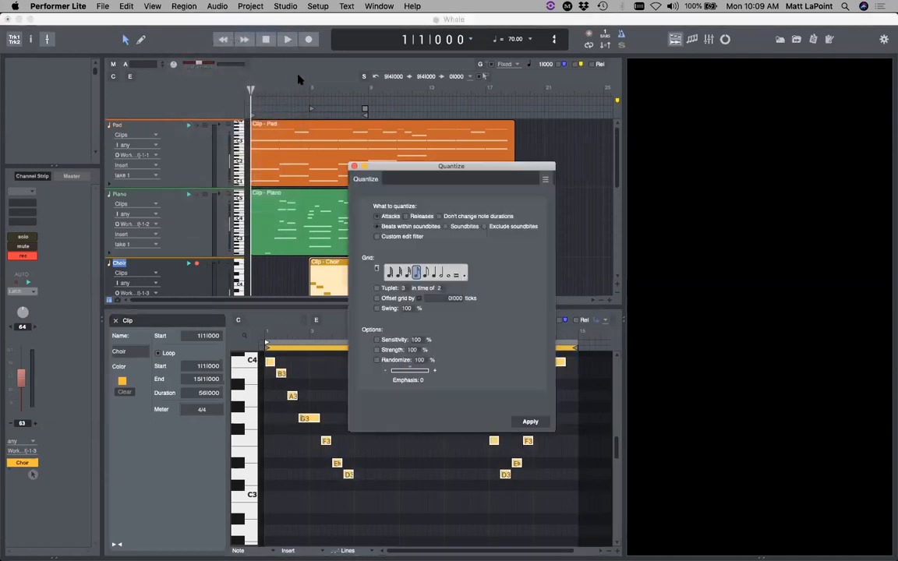
pyautogui.click(434, 273)
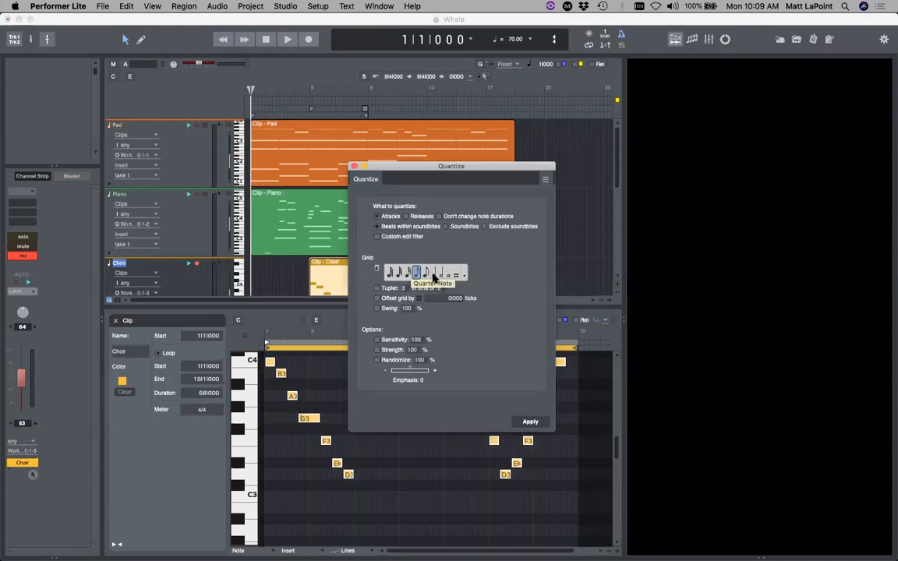
pyautogui.click(407, 217)
pyautogui.click(531, 422)
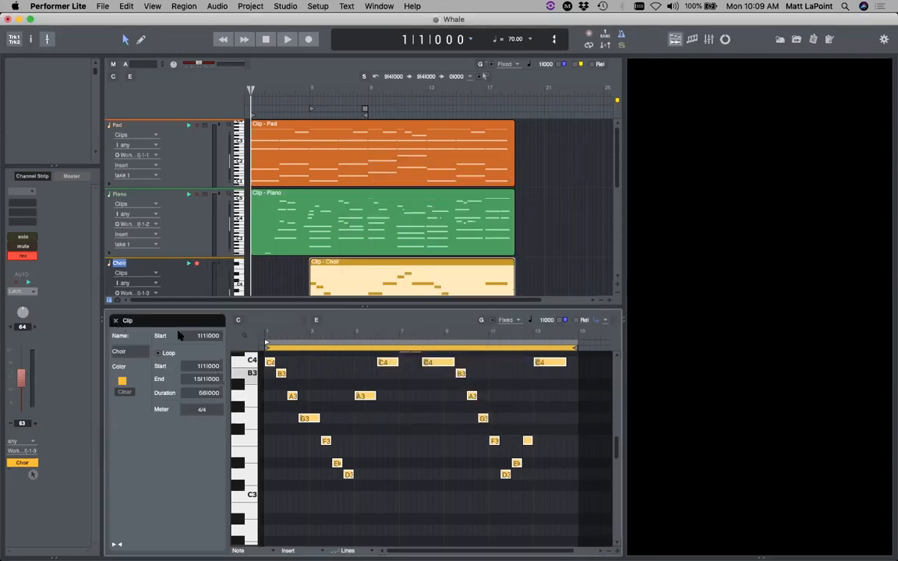
pyautogui.click(116, 320)
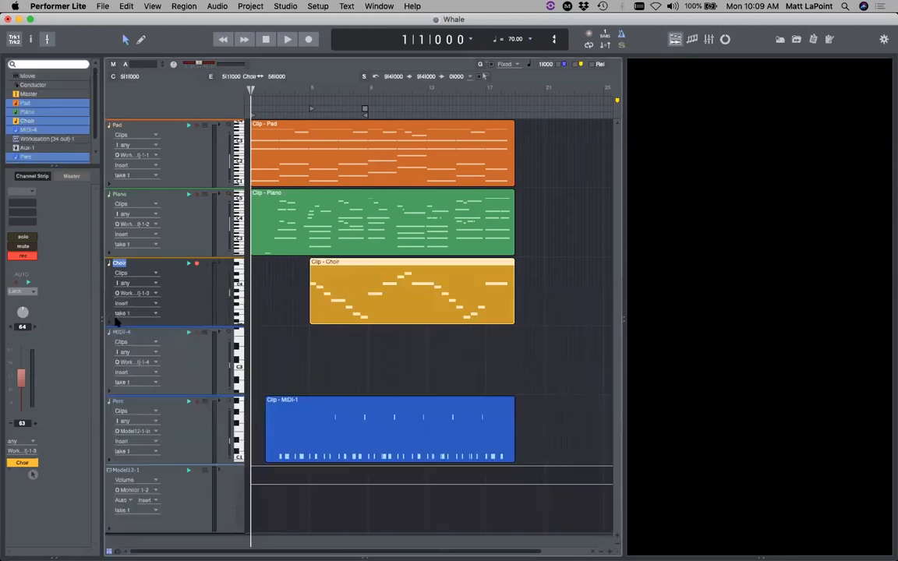
# Disarm the Choir track and lower its volume to 43 during playback, saving the project
pyautogui.click(197, 266)
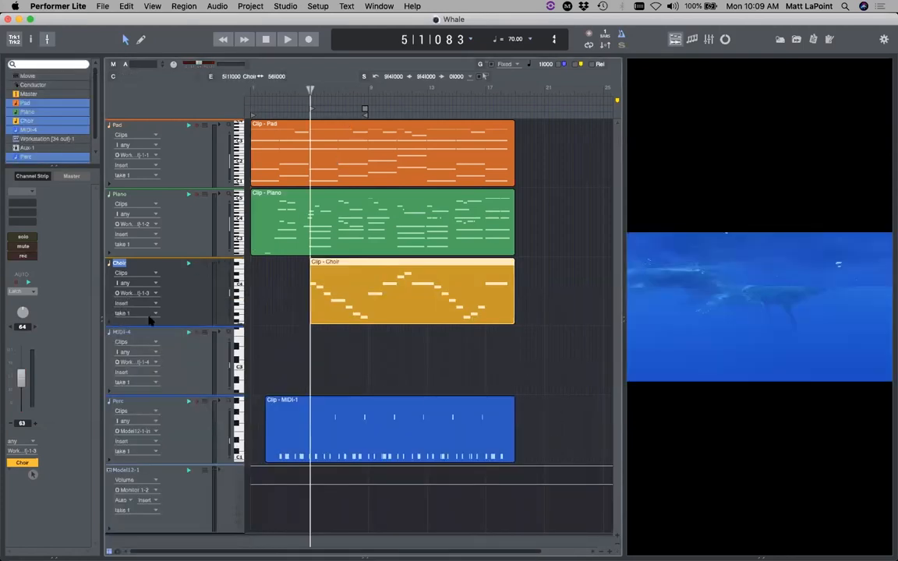
pyautogui.press('space')
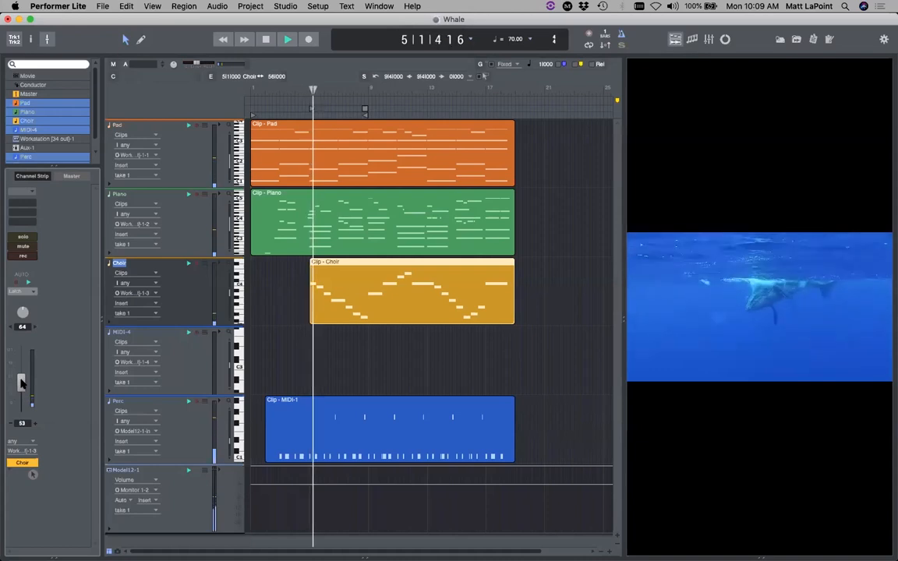
pyautogui.moveTo(21, 382)
pyautogui.mouseDown()
pyautogui.moveTo(24, 395)
pyautogui.moveTo(22, 388)
pyautogui.mouseUp()
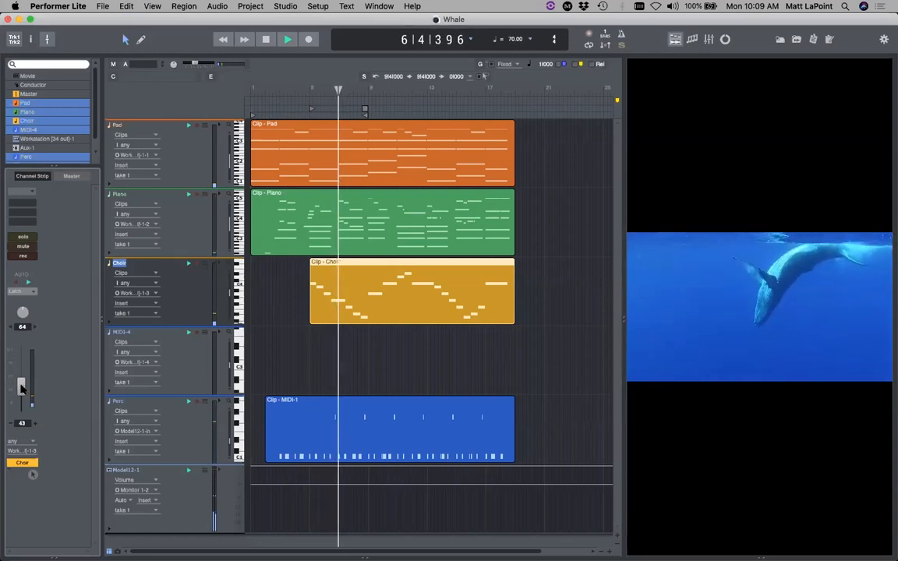
pyautogui.press('super+s')
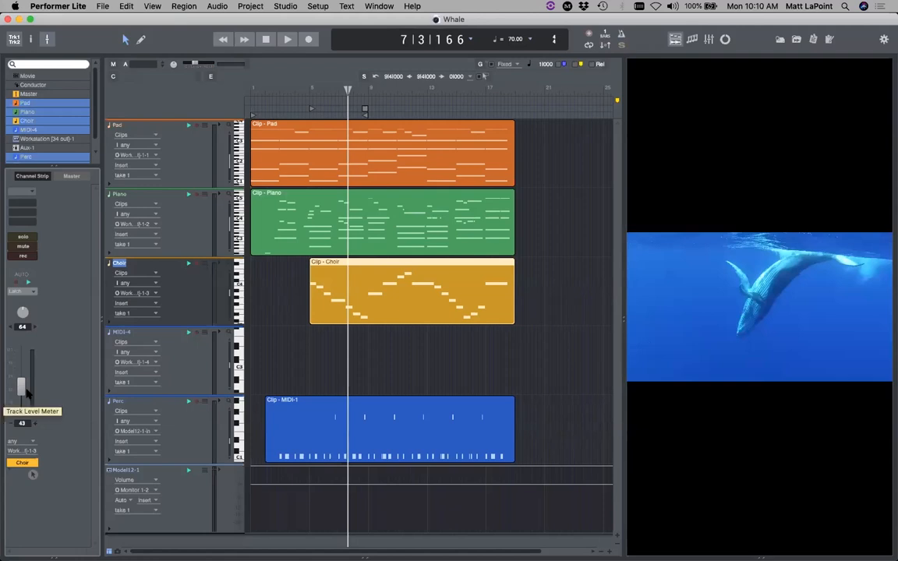
pyautogui.press('space')
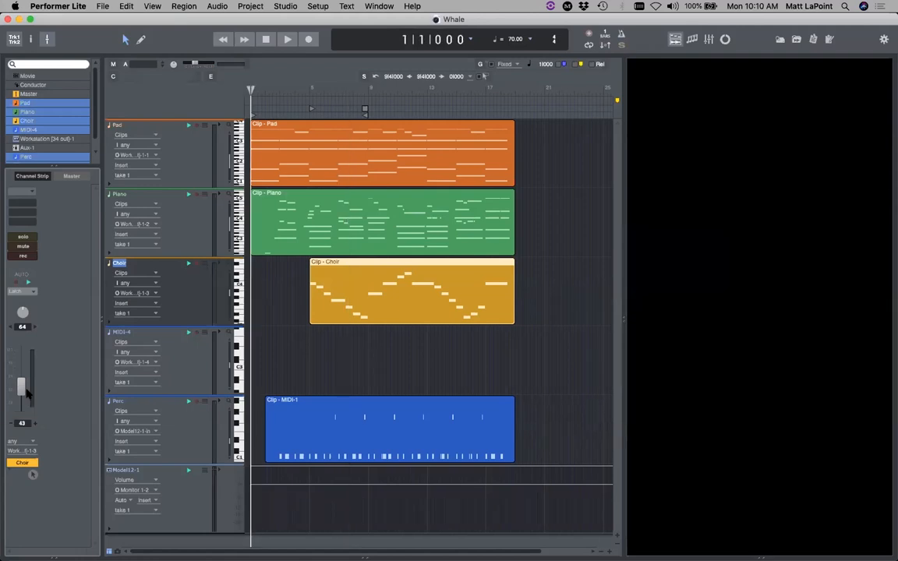
# Add one MOTU Modulo (stereo) instrument track with one accompanying MIDI track
pyautogui.click(252, 6)
pyautogui.moveTo(259, 21)
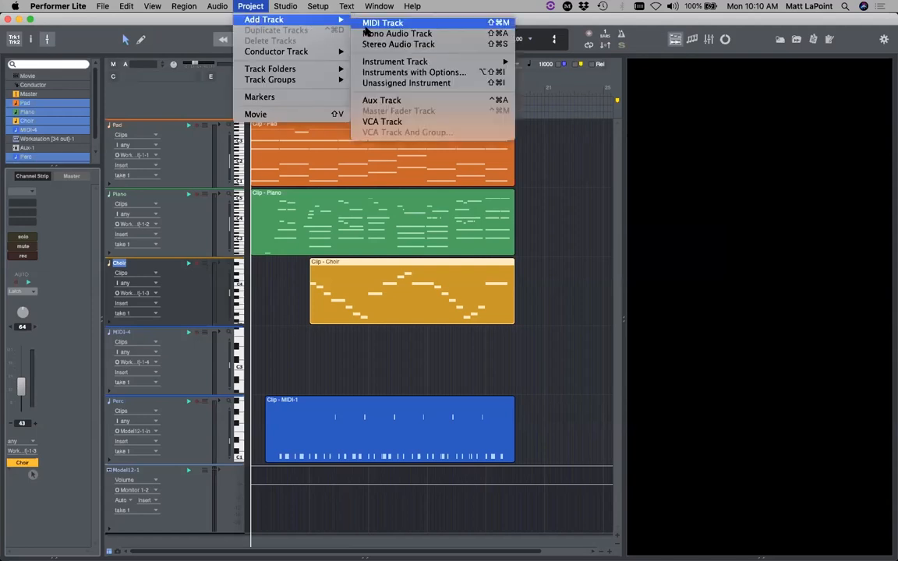
pyautogui.click(417, 72)
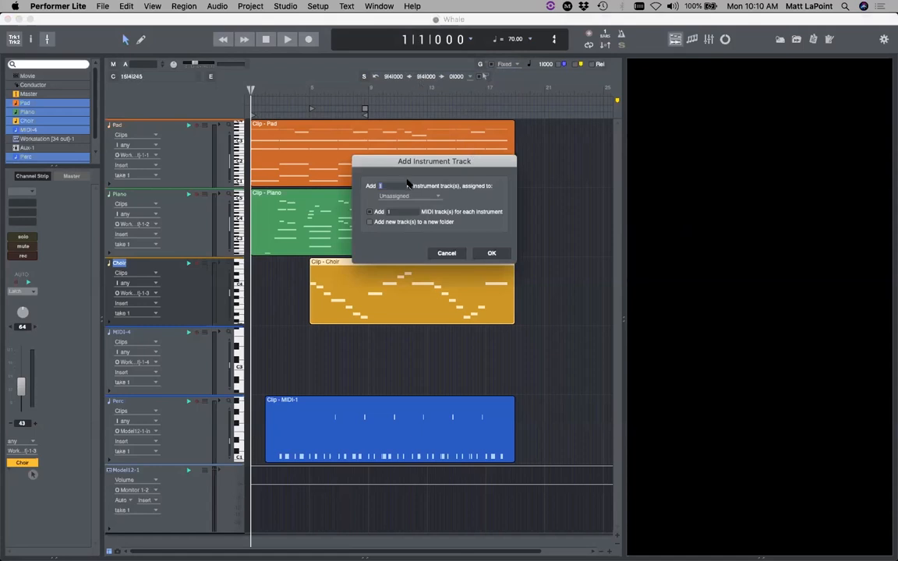
pyautogui.click(409, 198)
pyautogui.moveTo(475, 242)
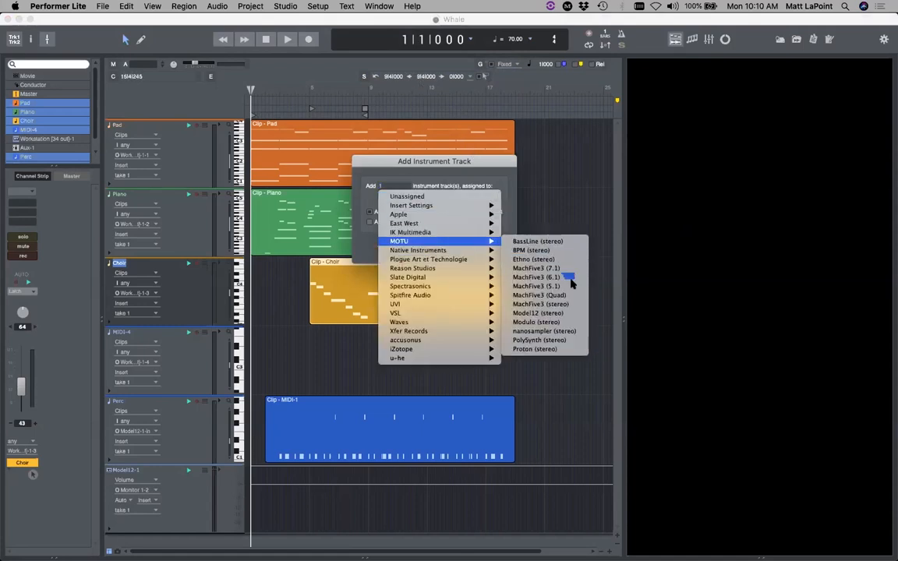
pyautogui.click(559, 324)
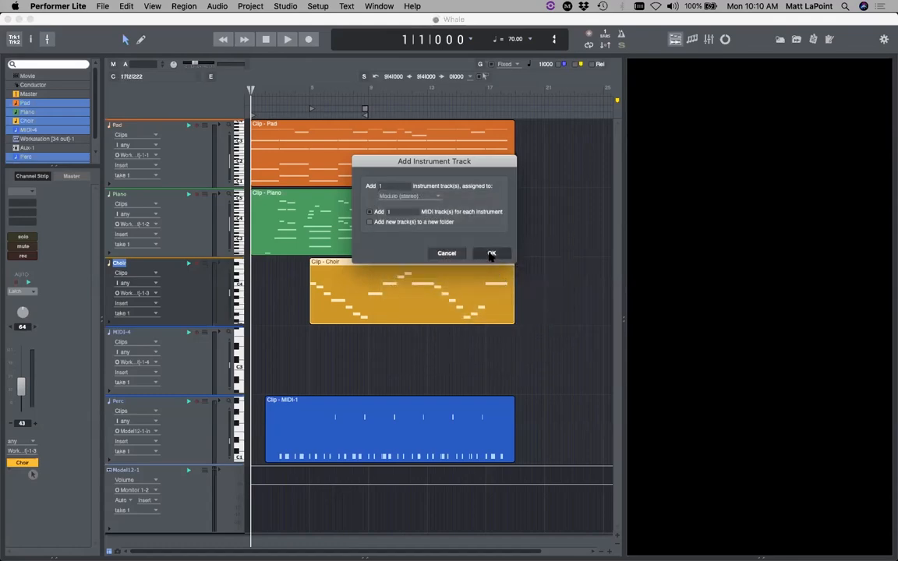
pyautogui.click(491, 253)
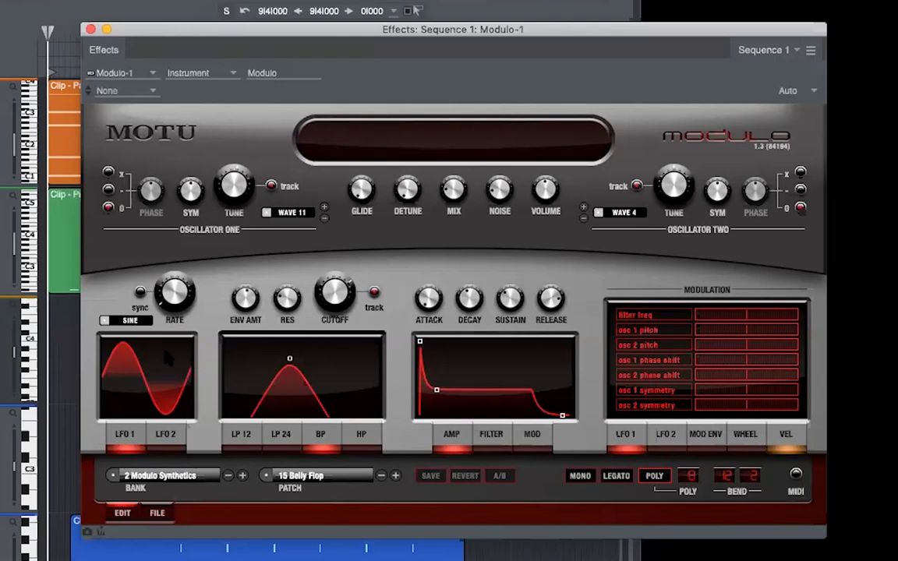
# Load the ML Whale Synth.dpfxclip preset into Modulo and lower the volume of its MIDI-1 track to 67
pyautogui.click(129, 91)
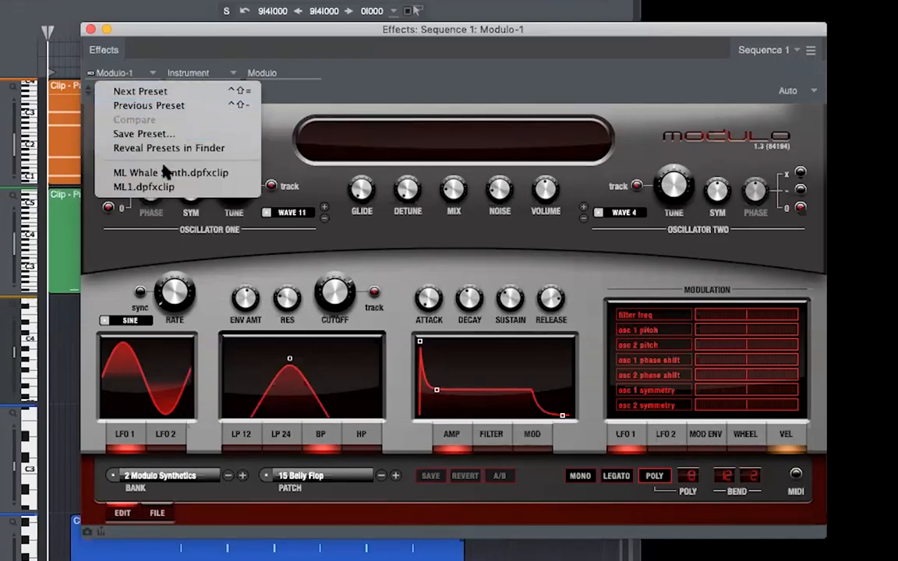
pyautogui.click(206, 173)
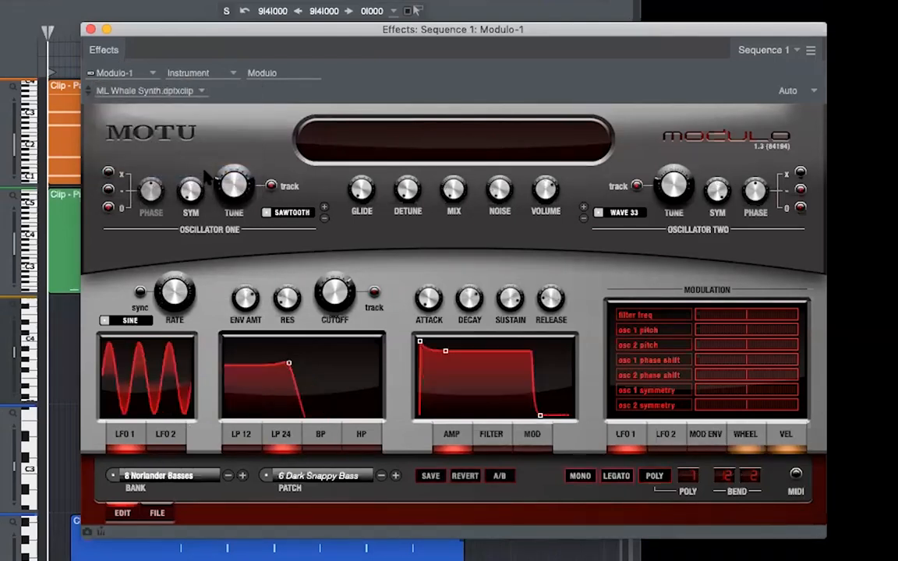
pyautogui.click(91, 28)
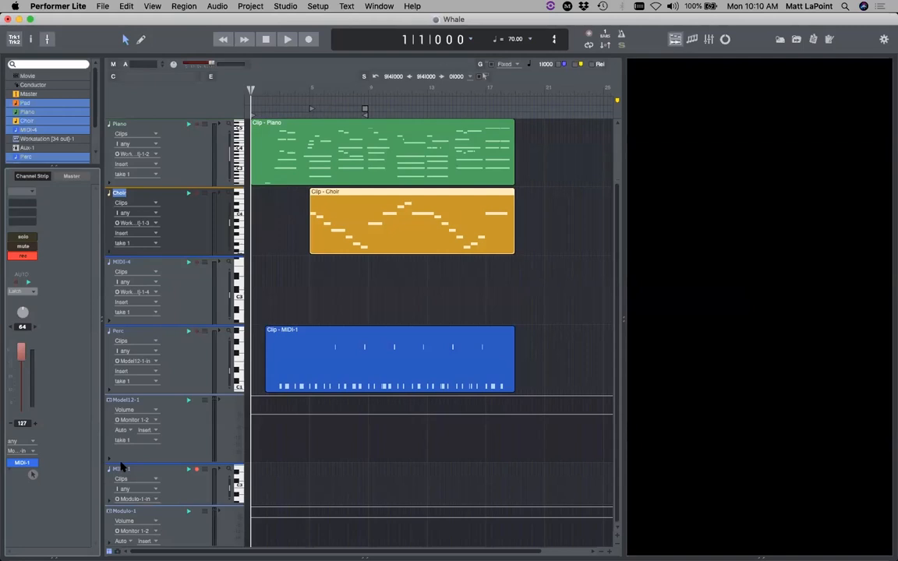
pyautogui.click(121, 468)
pyautogui.moveTo(20, 353); pyautogui.dragTo(21, 380)
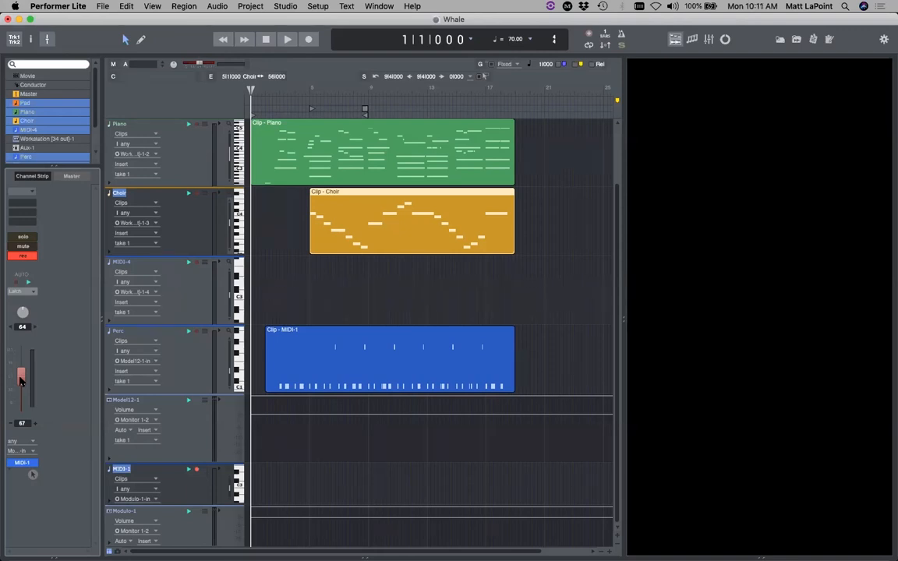
# In the mixer, add the MOTU Delay effect to insert B of the Modulo-1 track
pyautogui.click(709, 39)
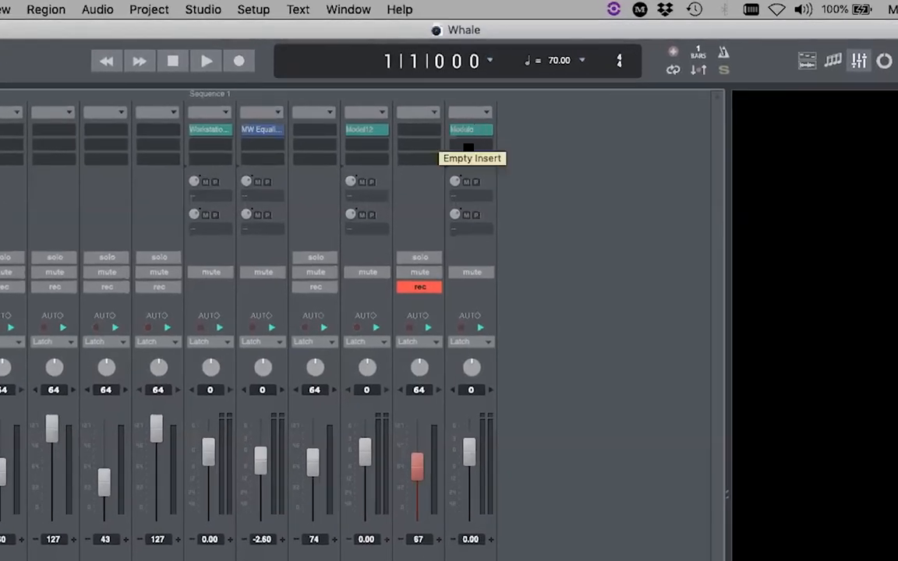
pyautogui.click(468, 146)
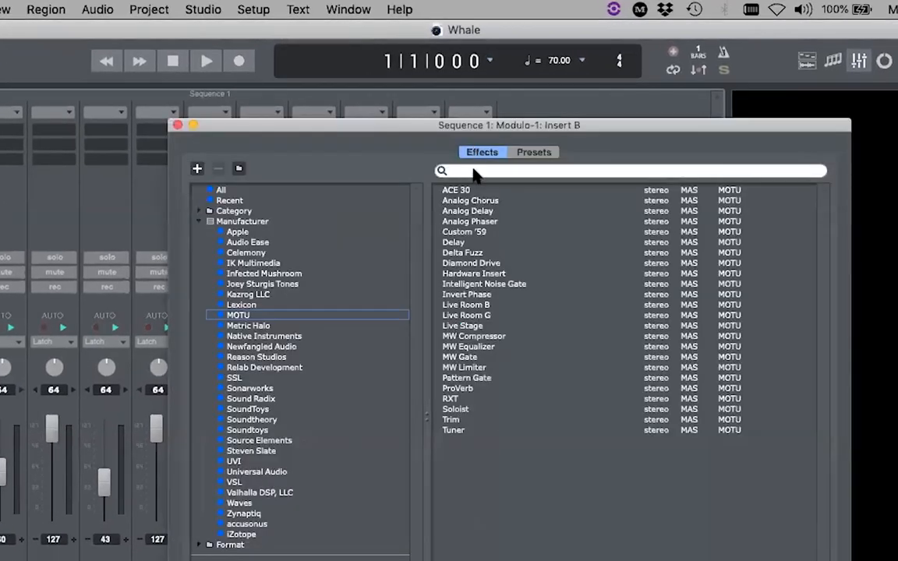
pyautogui.click(457, 243)
pyautogui.press('Return')
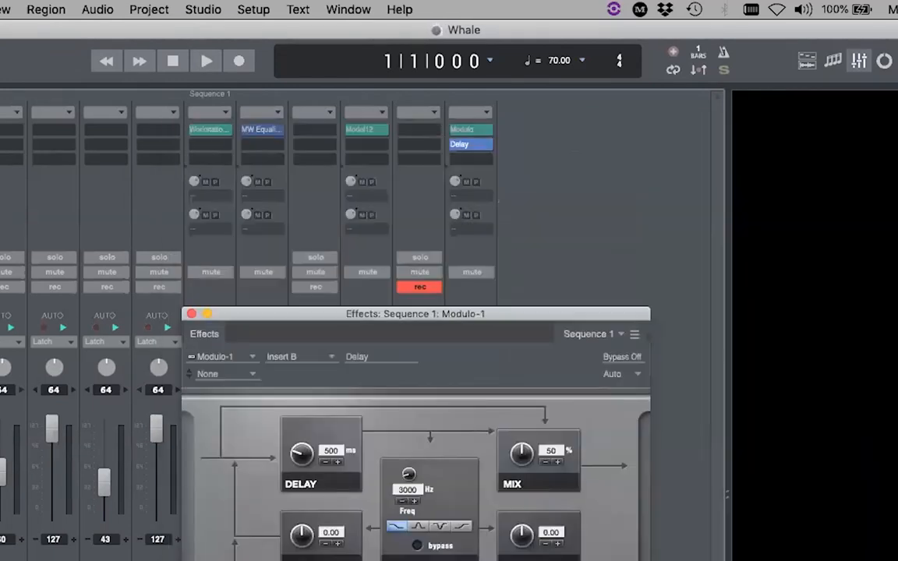
pyautogui.moveTo(419, 318); pyautogui.dragTo(461, 255)
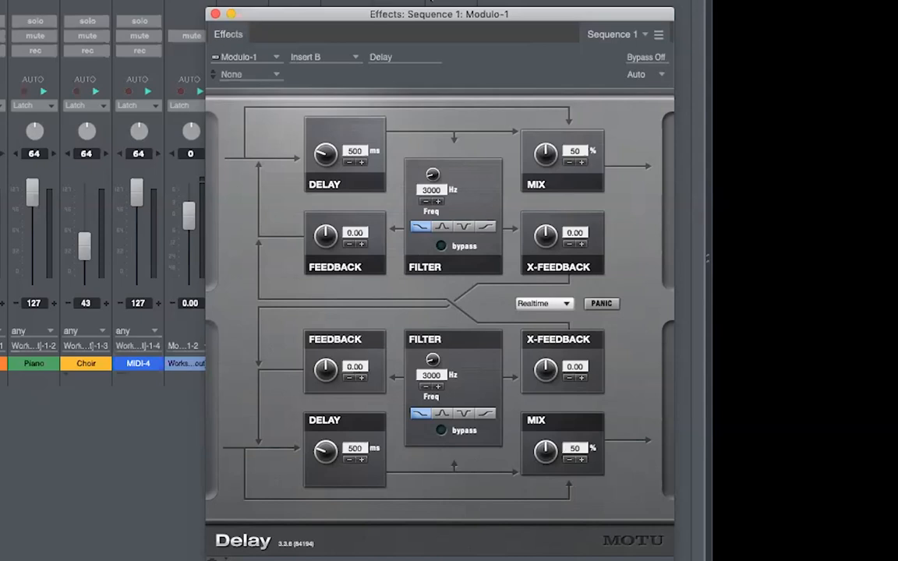
# Load the Ping Pong Longer preset into the Modulo-1 Delay and close the effect window
pyautogui.moveTo(401, 14); pyautogui.dragTo(407, 0)
pyautogui.click(265, 44)
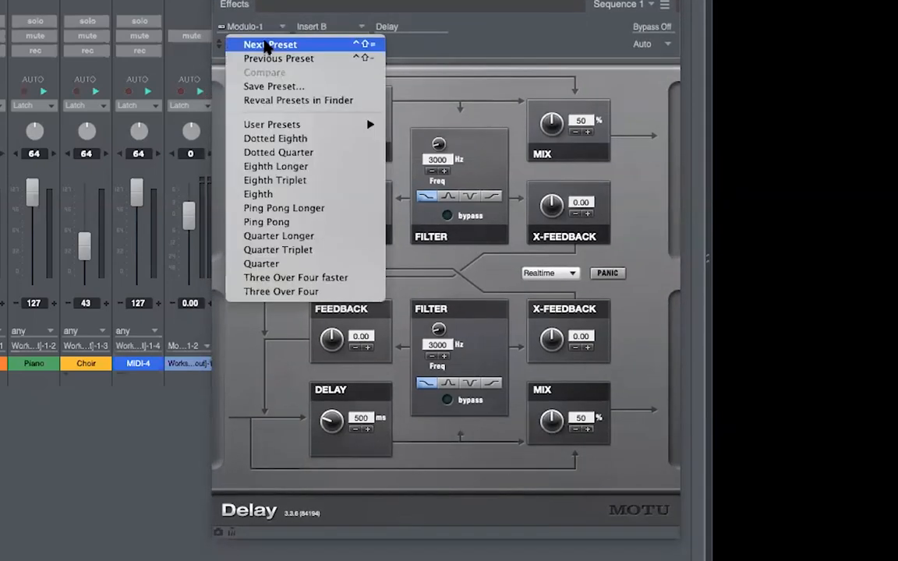
pyautogui.moveTo(304, 126)
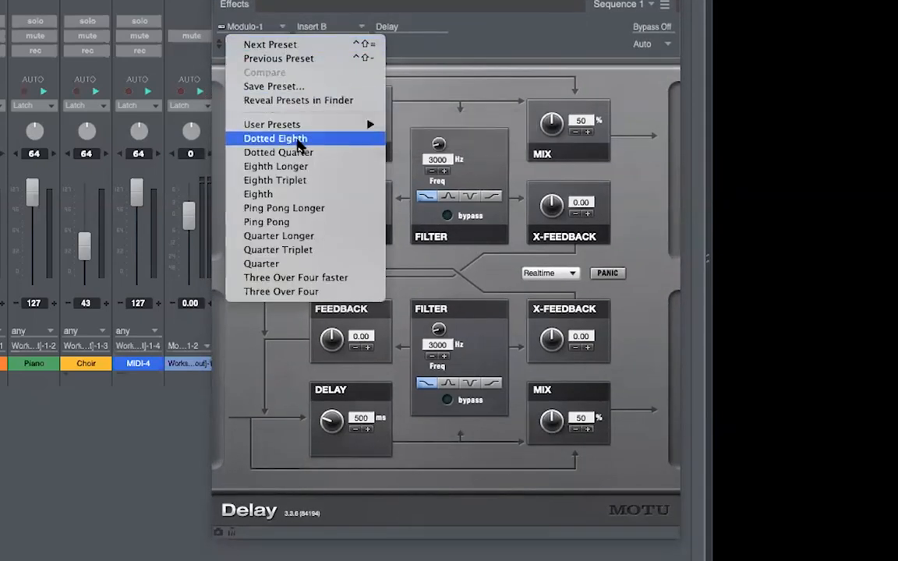
pyautogui.click(303, 210)
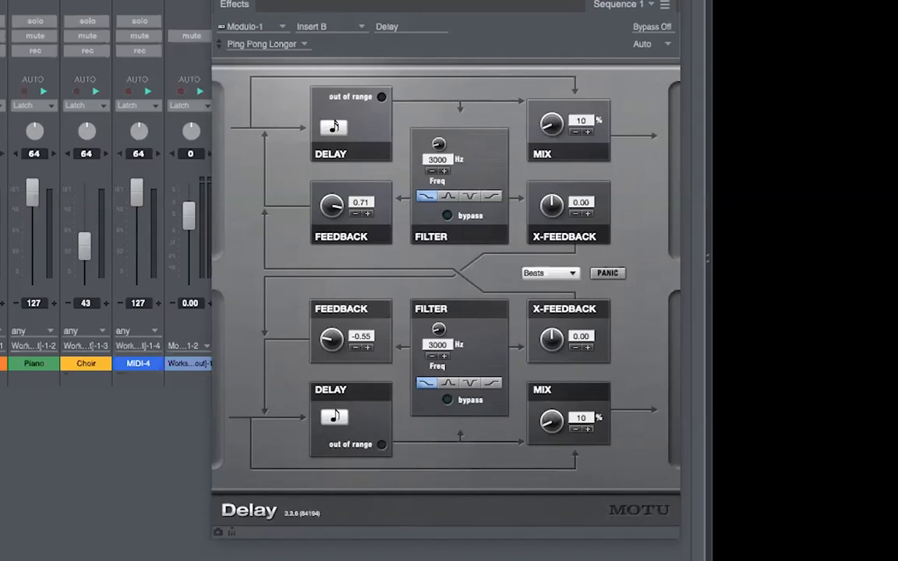
pyautogui.press('super+w')
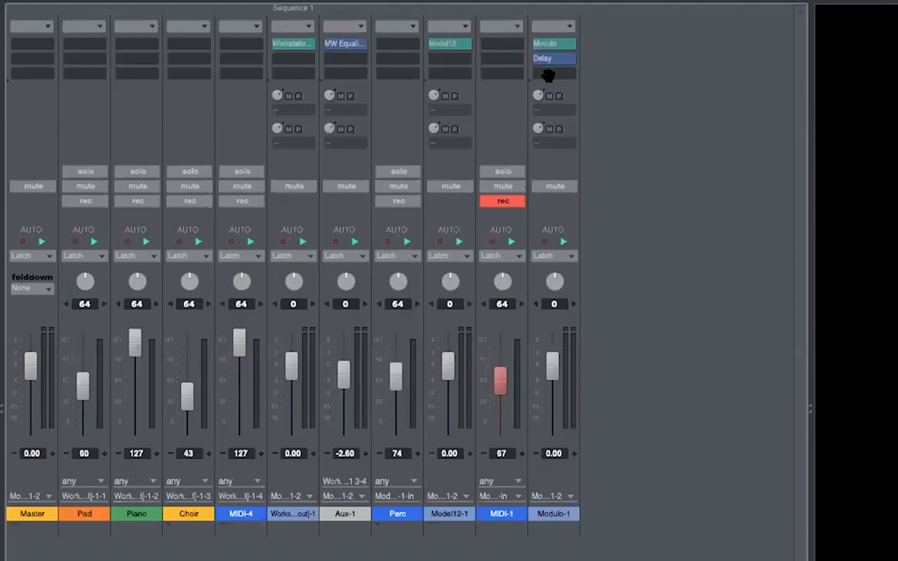
# Add the MOTU ProVerb effect to insert C of the Modulo-1 track and set its mix to 39%
pyautogui.click(551, 74)
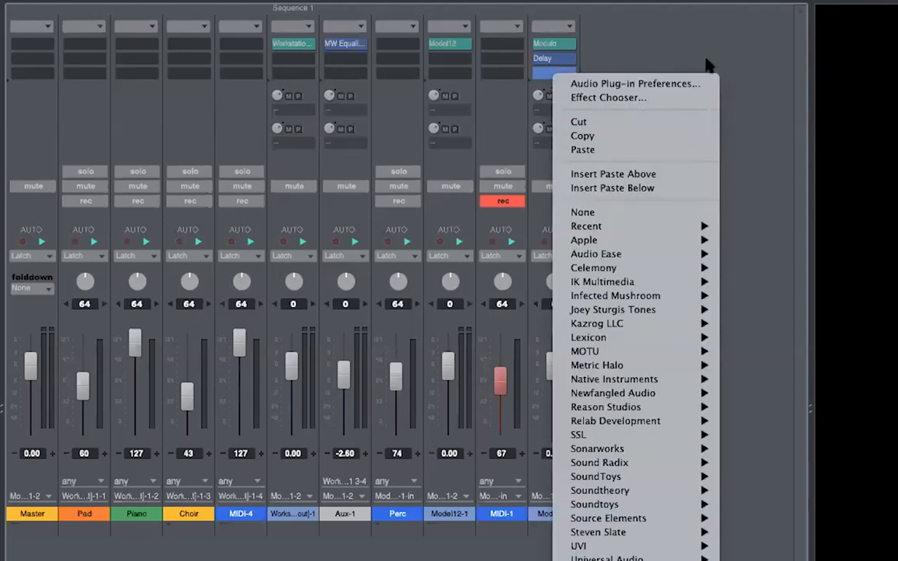
pyautogui.click(586, 74)
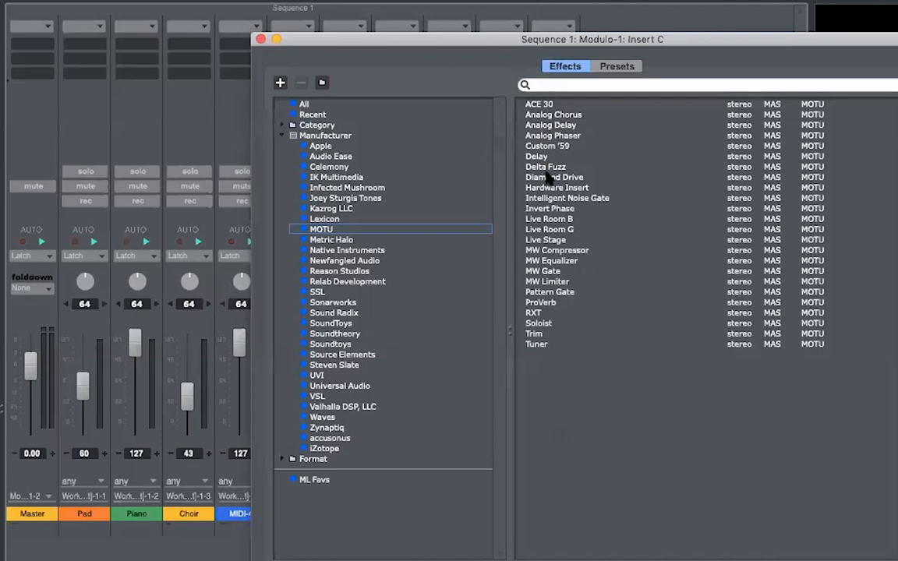
pyautogui.click(546, 305)
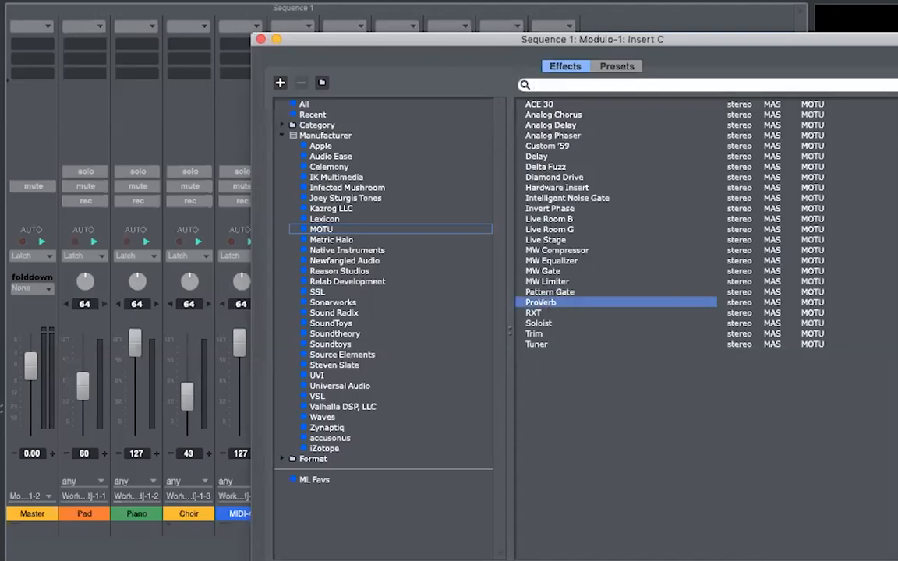
pyautogui.press('Return')
pyautogui.moveTo(658, 284); pyautogui.dragTo(625, 106)
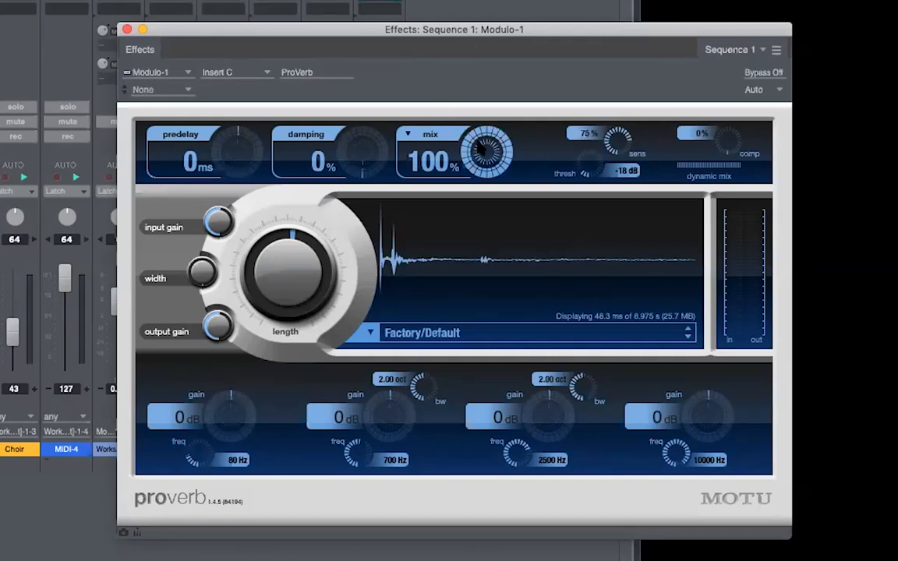
pyautogui.moveTo(485, 144); pyautogui.dragTo(485, 192)
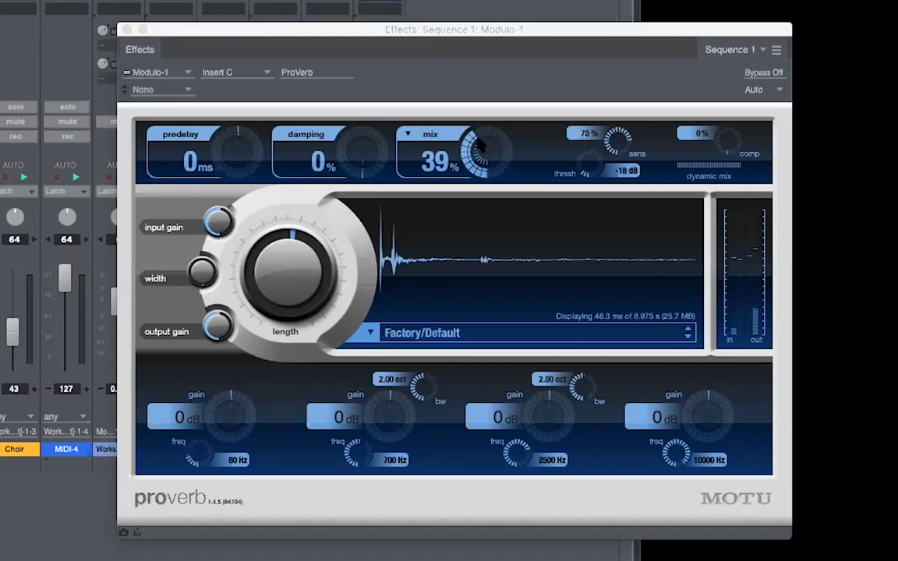
pyautogui.click(126, 30)
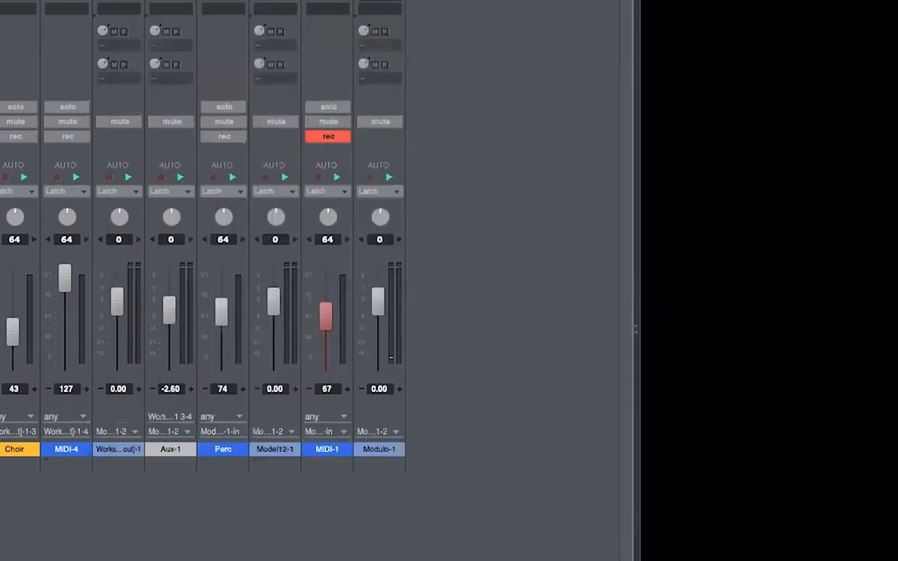
# Open the Modulo instrument window of Modulo-1, review the synth's oscillator, filter and modulation controls, and close it
pyautogui.click(390, 11)
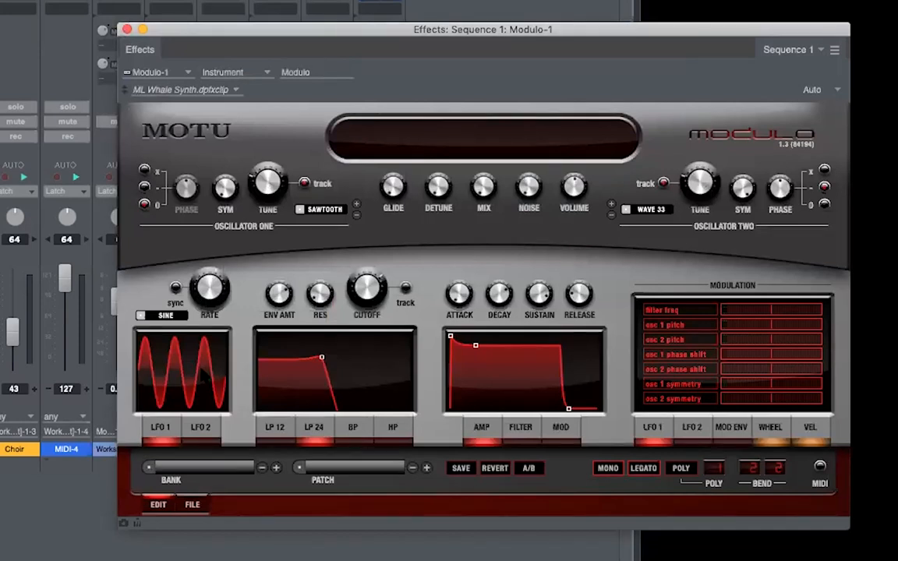
pyautogui.moveTo(658, 218)
pyautogui.click(128, 29)
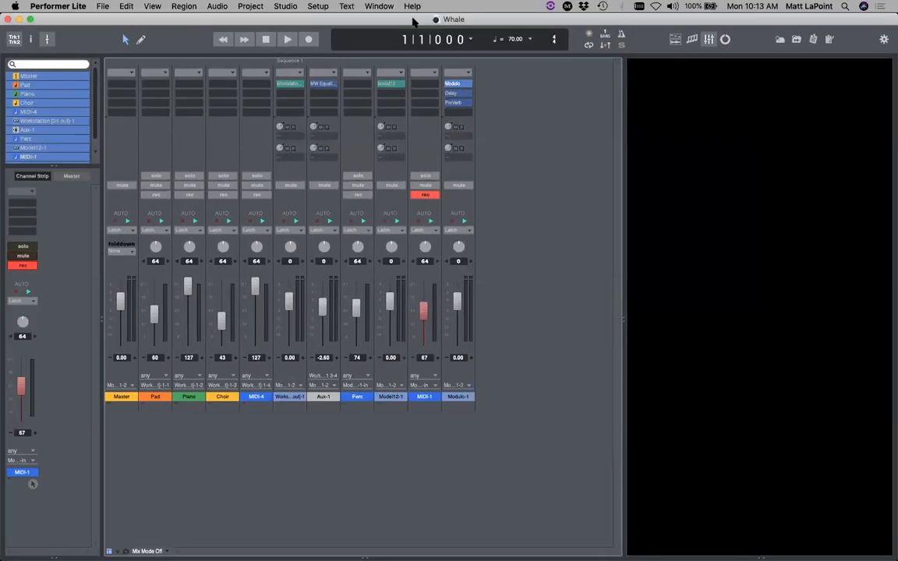
# Return to the sequence view and rename the Modulo's MIDI-1 track as Whale Synth
pyautogui.click(674, 39)
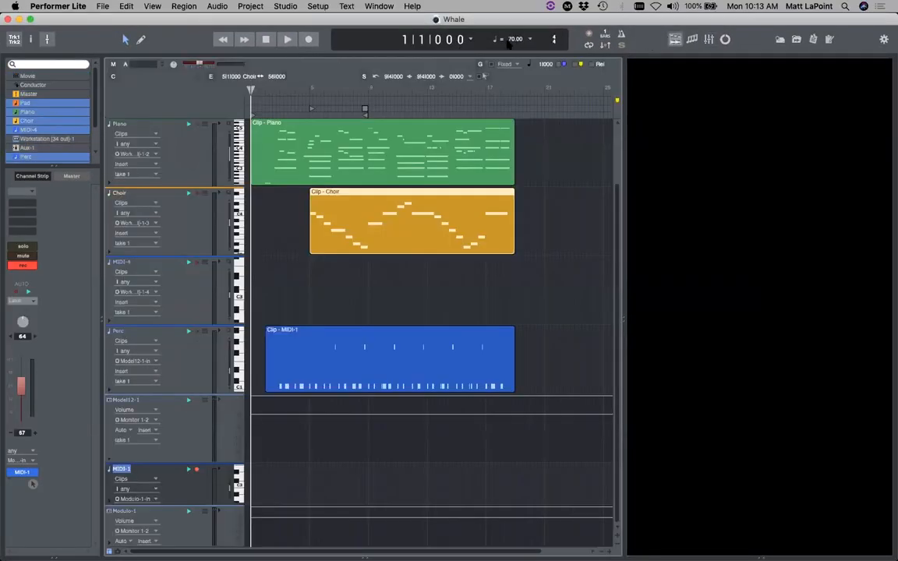
pyautogui.press('super+s')
pyautogui.write('Whale Synth')
pyautogui.press('Return')
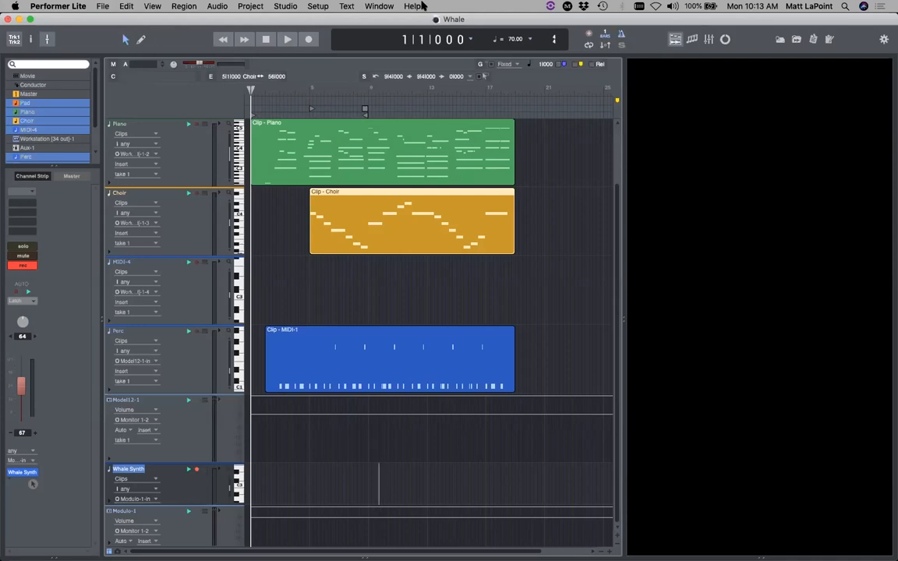
# Record a synth performance on the Whale Synth track from the start to about bar 19 and save the project
pyautogui.click(310, 40)
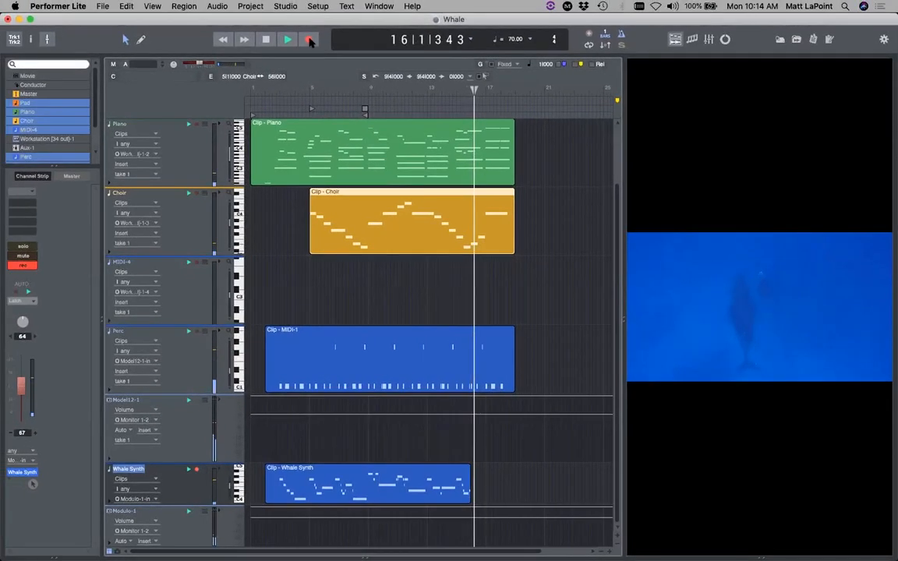
pyautogui.click(310, 41)
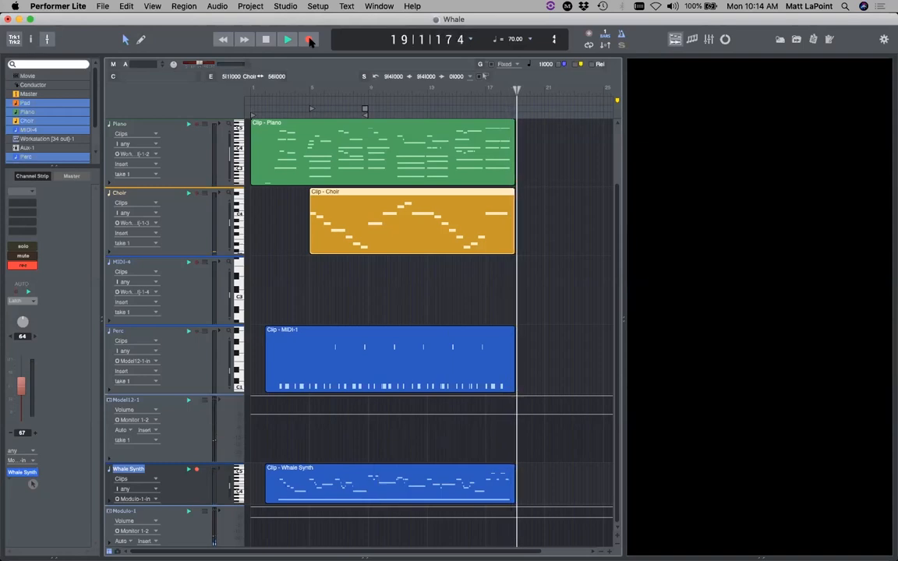
pyautogui.click(309, 42)
pyautogui.press('super+s')
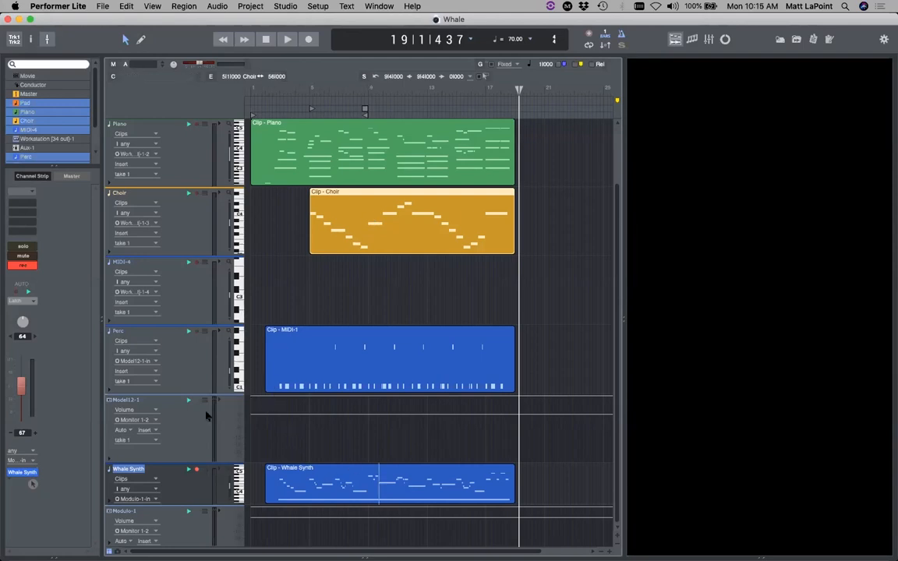
# Quantize the attacks of all notes in the Whale Synth clip to a sixteenth-note grid, leaving releases unquantized
pyautogui.doubleClick(308, 485)
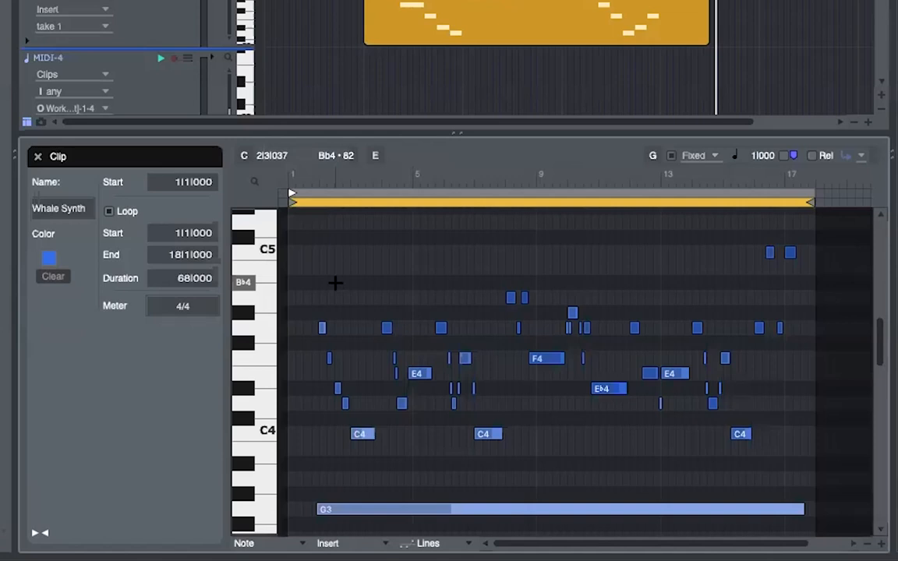
pyautogui.press('e')
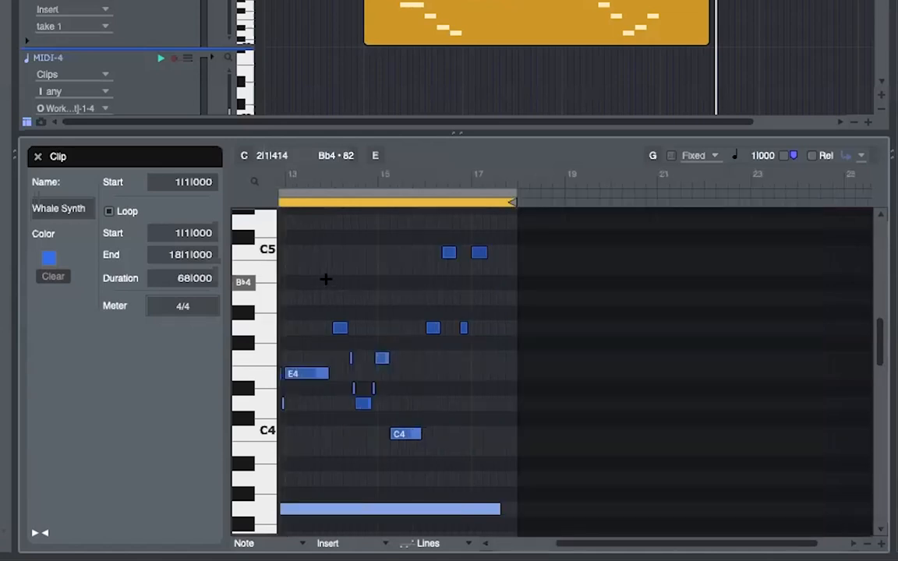
pyautogui.press('Home')
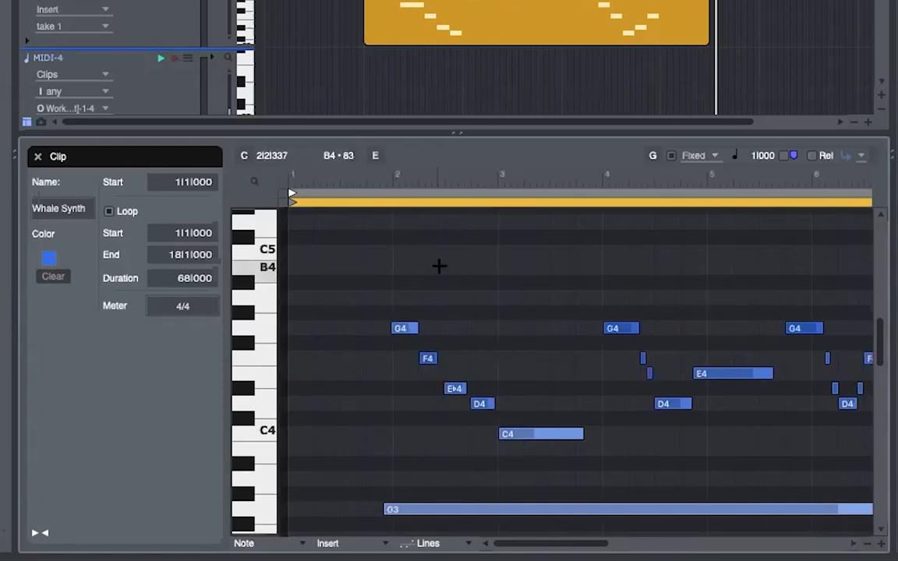
pyautogui.click(467, 291)
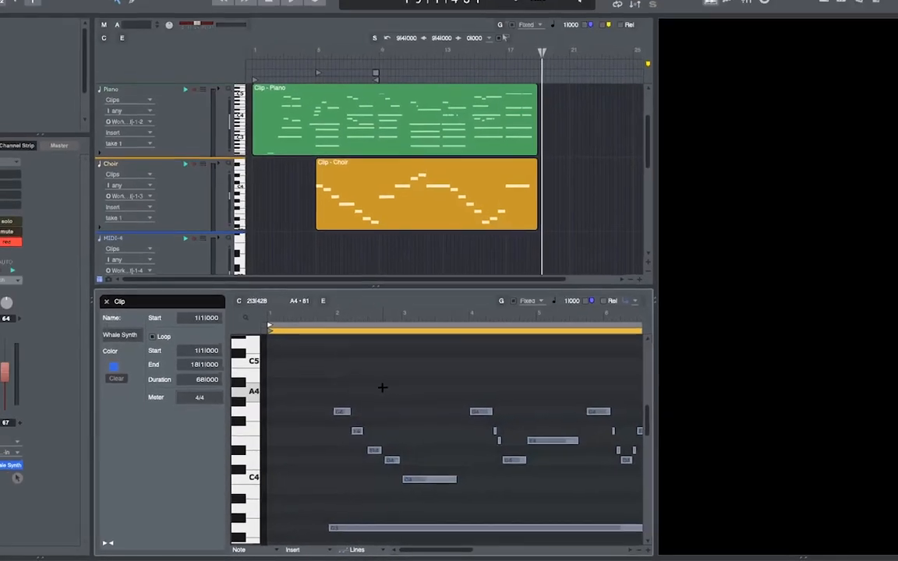
pyautogui.click(183, 6)
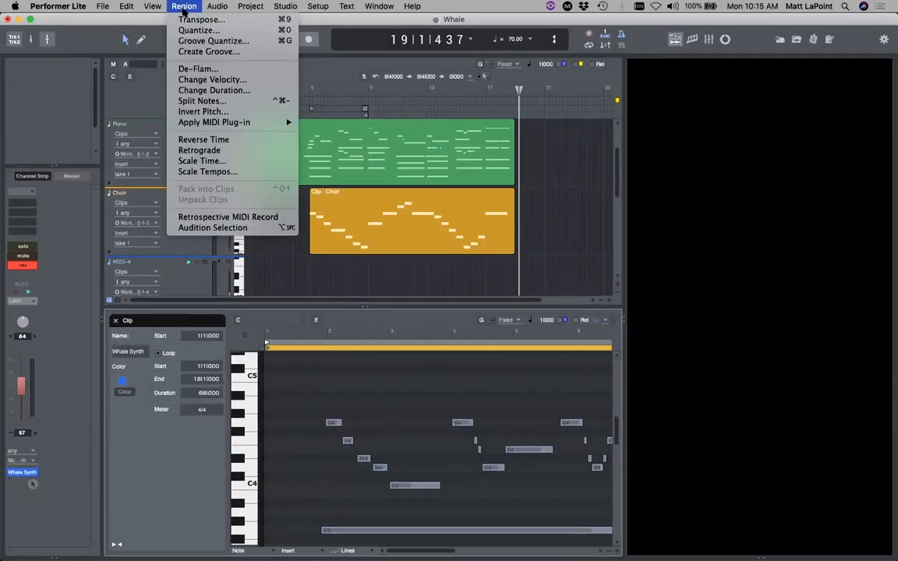
pyautogui.click(198, 31)
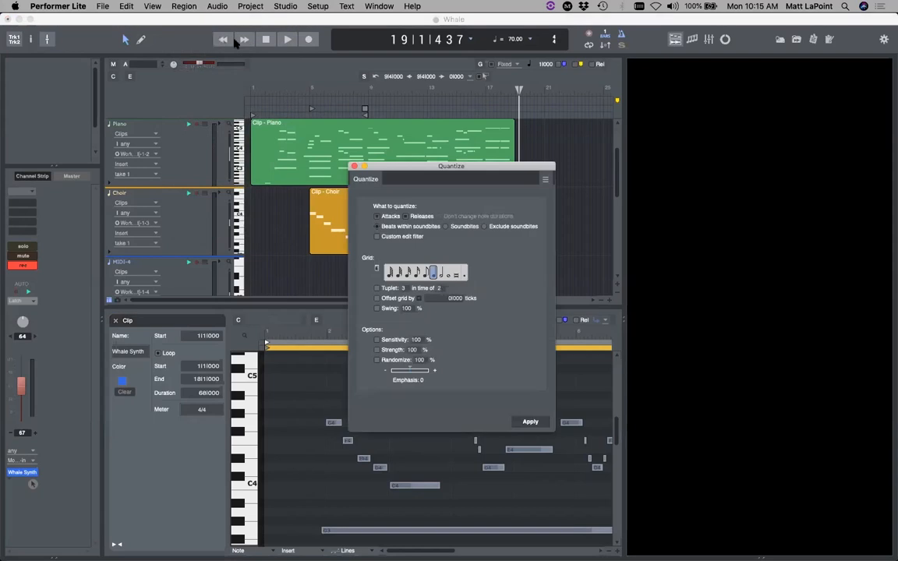
pyautogui.click(416, 275)
pyautogui.click(404, 217)
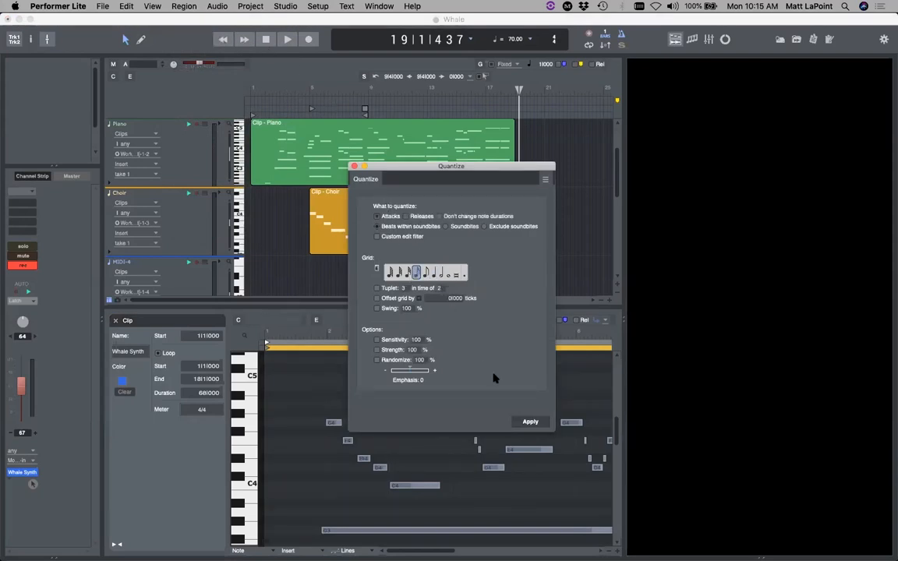
pyautogui.click(529, 423)
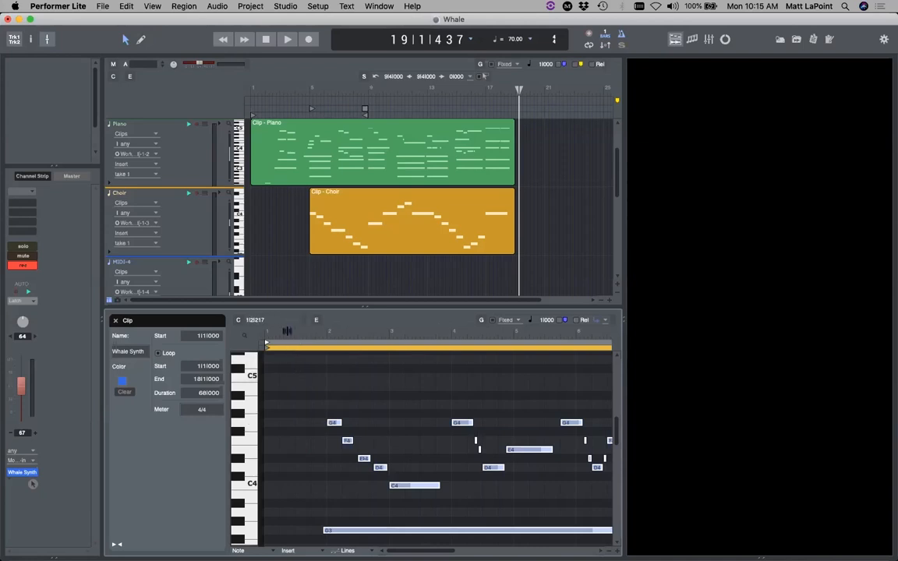
# Play back the quantized Whale Synth clip with the other tracks and raise its track volume to 98
pyautogui.click(287, 332)
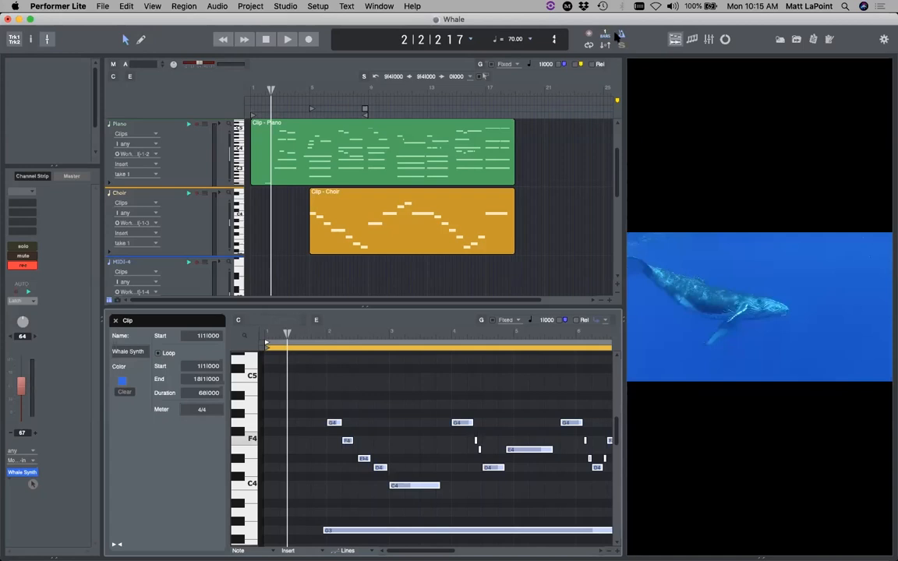
pyautogui.press('space')
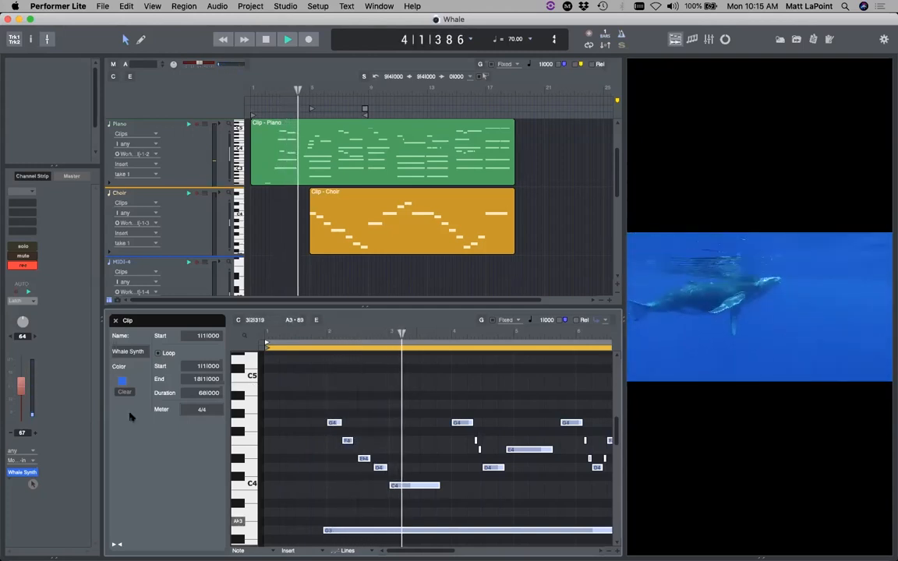
pyautogui.moveTo(20, 392); pyautogui.dragTo(20, 373)
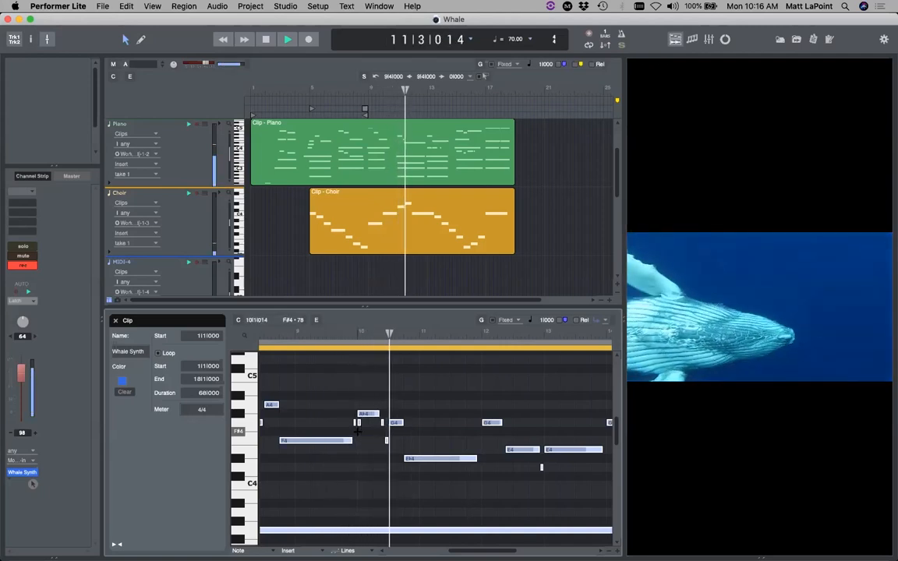
pyautogui.click(358, 427)
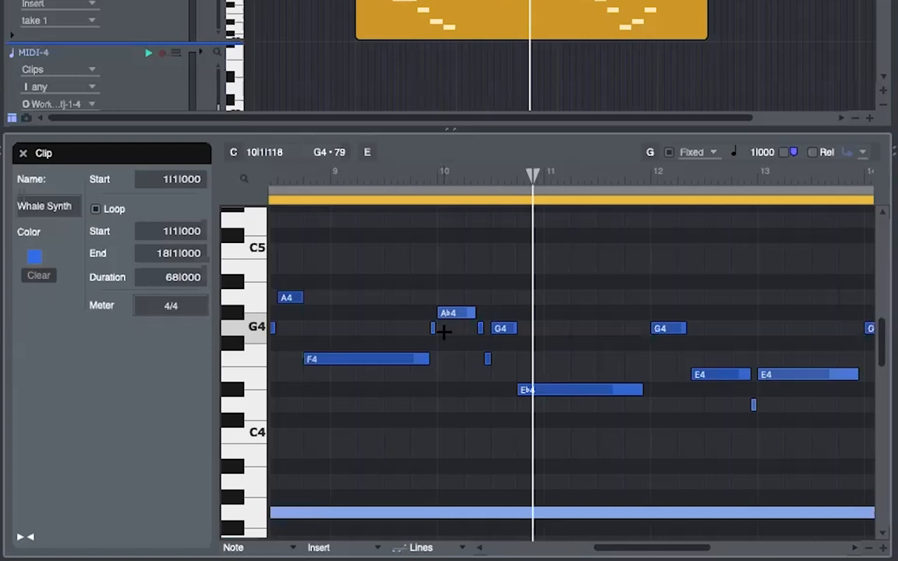
pyautogui.click(355, 168)
pyautogui.press('space')
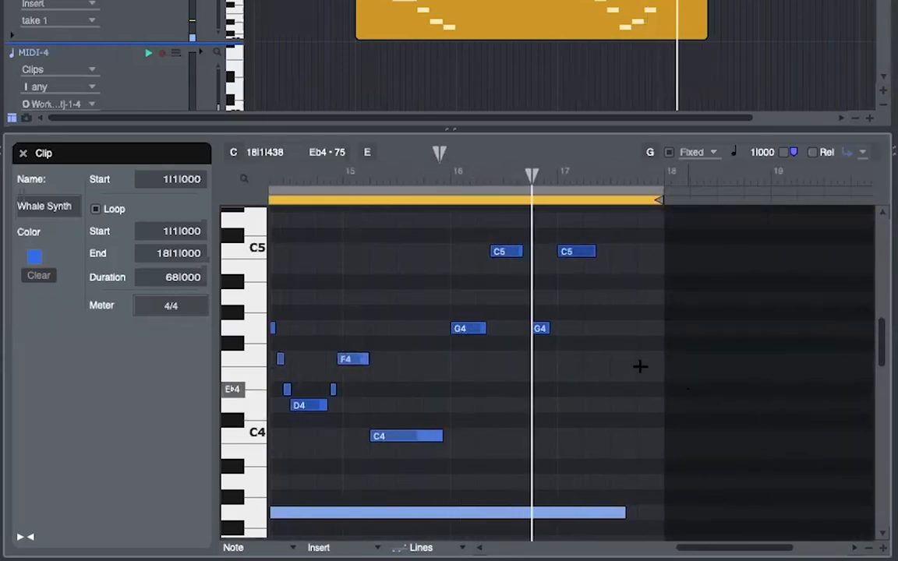
# Delete the C5 at bar 17 and resize the last G4 to 3|000 and the long G3 to 62|120 so both end together
pyautogui.click(570, 254)
pyautogui.moveTo(570, 253); pyautogui.dragTo(616, 329)
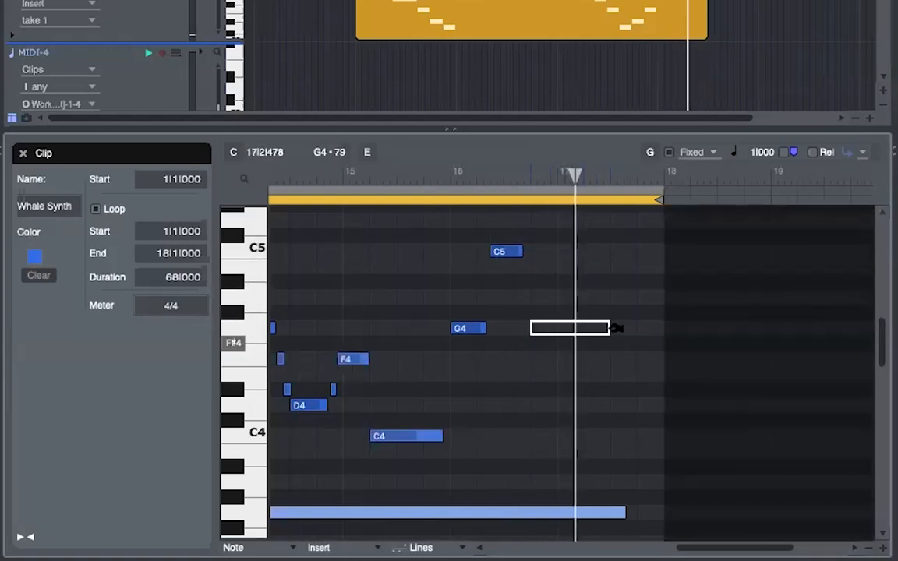
pyautogui.click(431, 172)
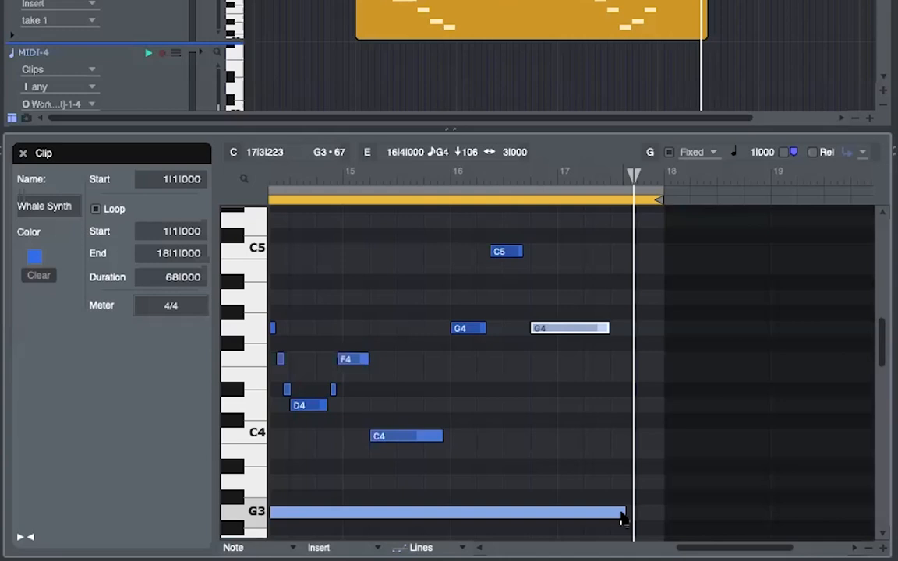
pyautogui.moveTo(624, 513)
pyautogui.mouseDown()
pyautogui.moveTo(612, 525)
pyautogui.moveTo(610, 518)
pyautogui.mouseUp()
pyautogui.click(513, 170)
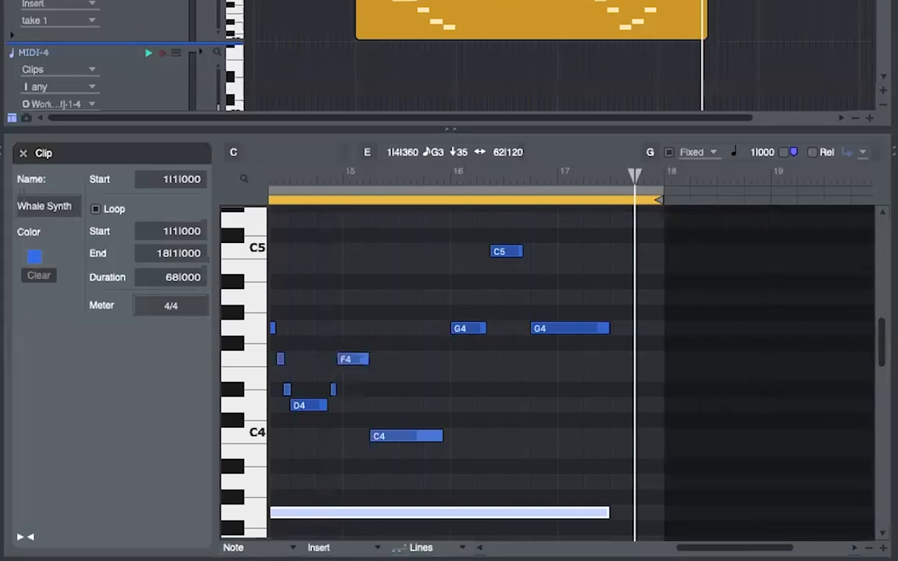
# Close the clip editor and change the Whale Synth track color to purple
pyautogui.click(23, 153)
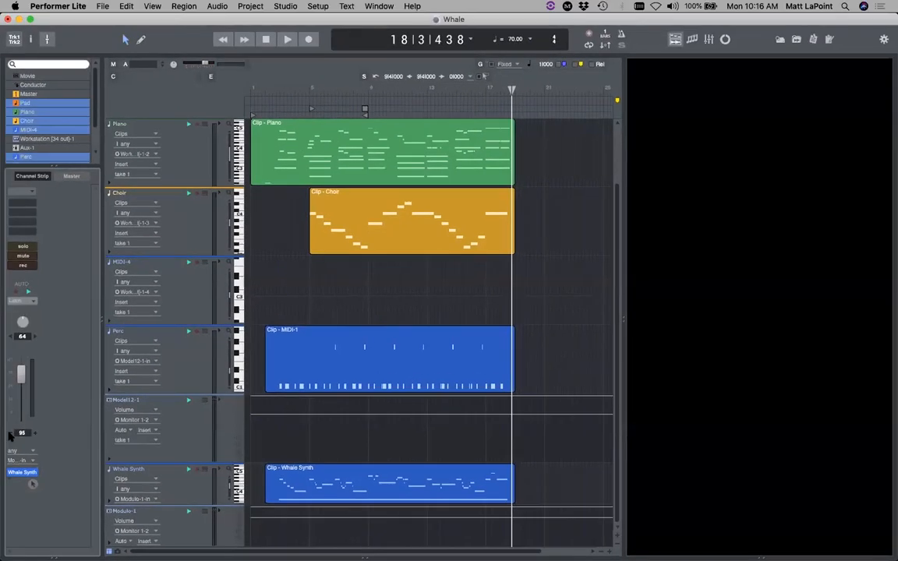
pyautogui.click(110, 470)
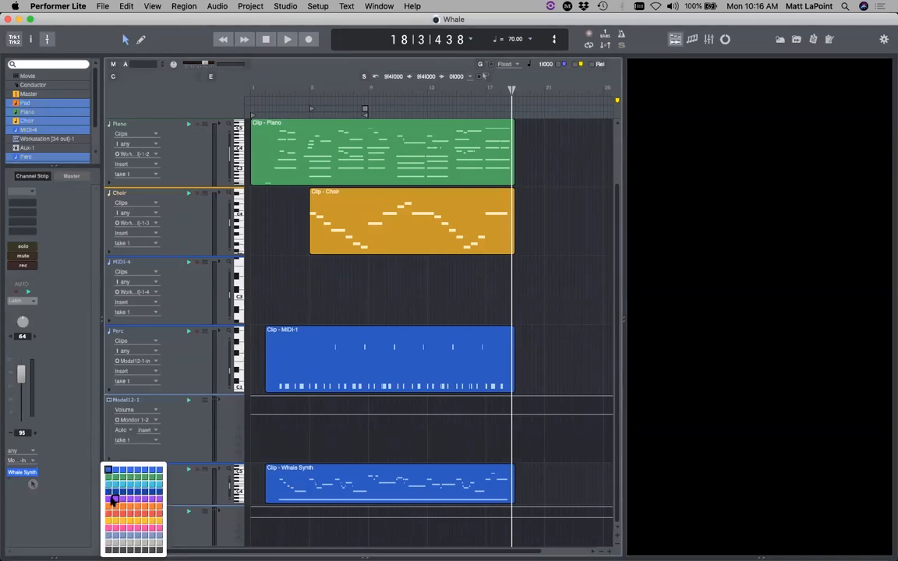
pyautogui.click(108, 500)
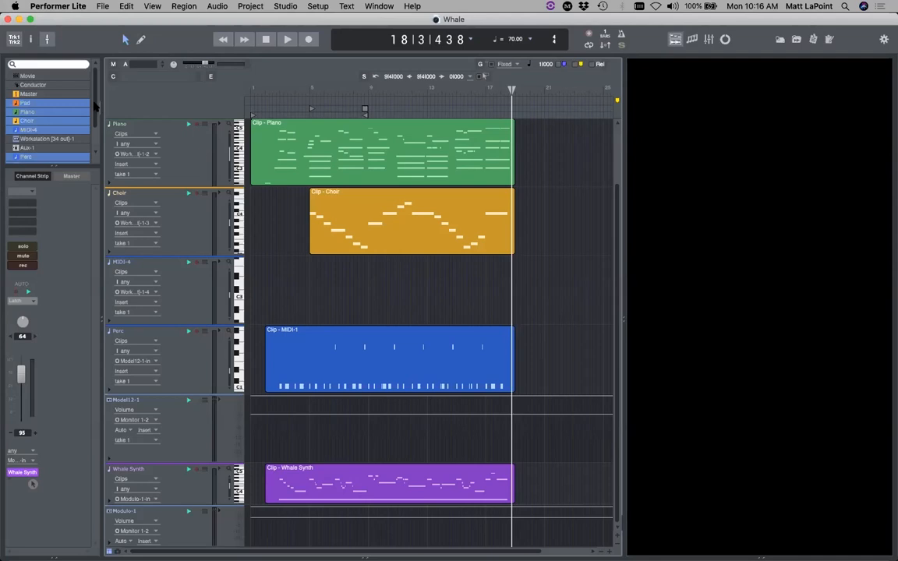
# Hide the Model12-1 track from the sequence view and reduce the height of all displayed tracks
pyautogui.moveTo(95, 105); pyautogui.dragTo(93, 117)
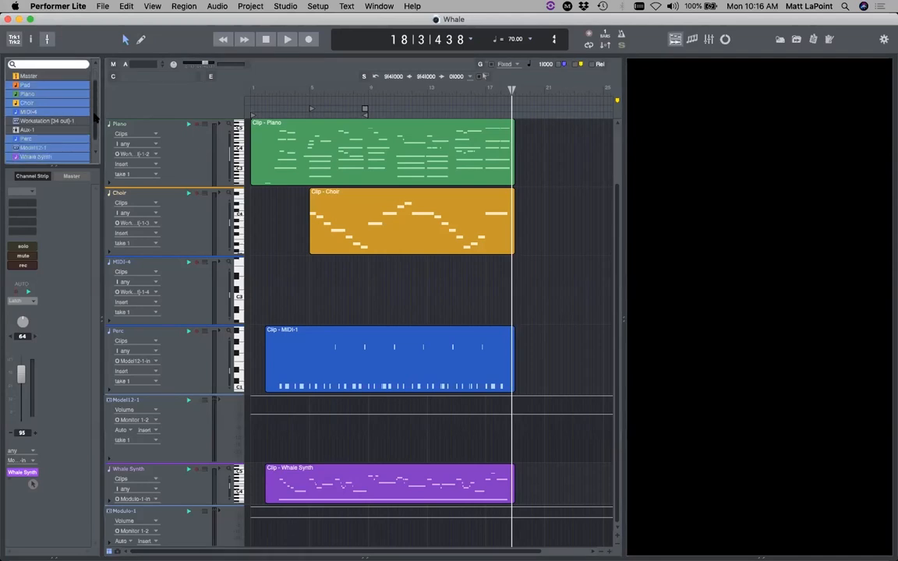
pyautogui.click(33, 148)
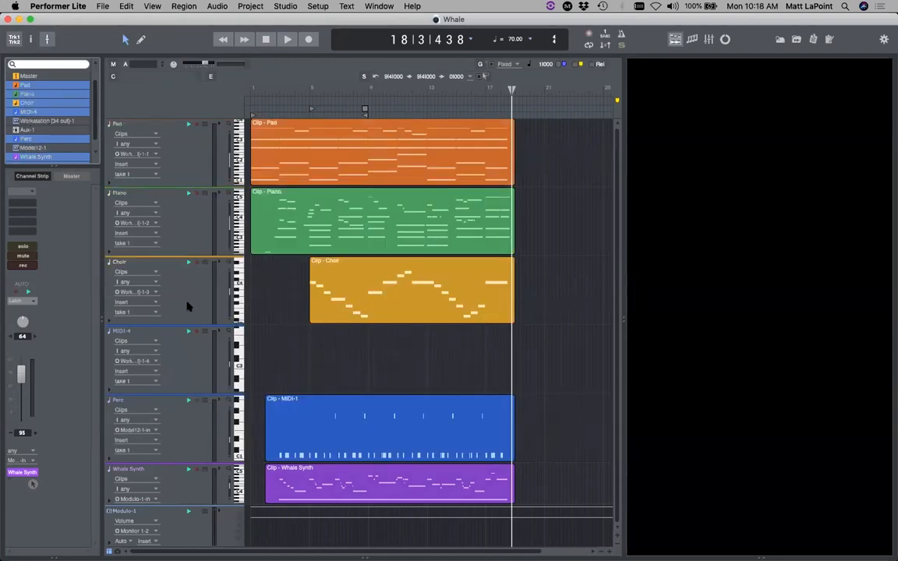
pyautogui.moveTo(184, 182); pyautogui.dragTo(184, 173)
pyautogui.doubleClick(181, 180)
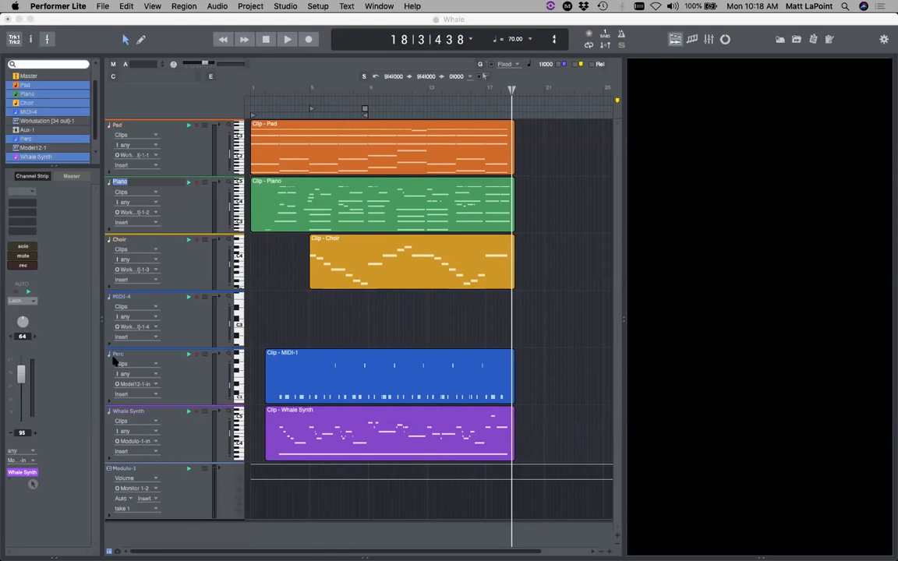
# Hide the Modulo-1 track from the sequence view
pyautogui.click(92, 137)
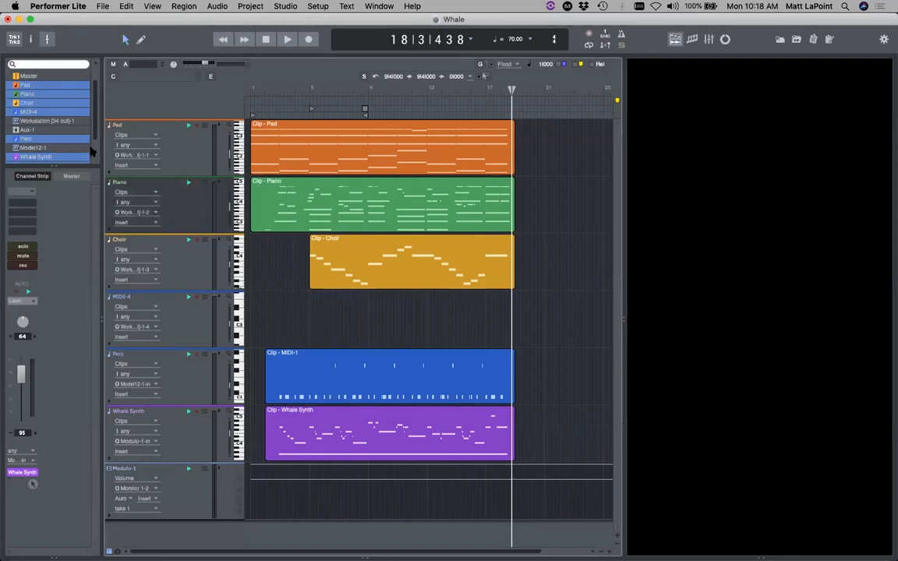
pyautogui.moveTo(93, 132); pyautogui.dragTo(92, 149)
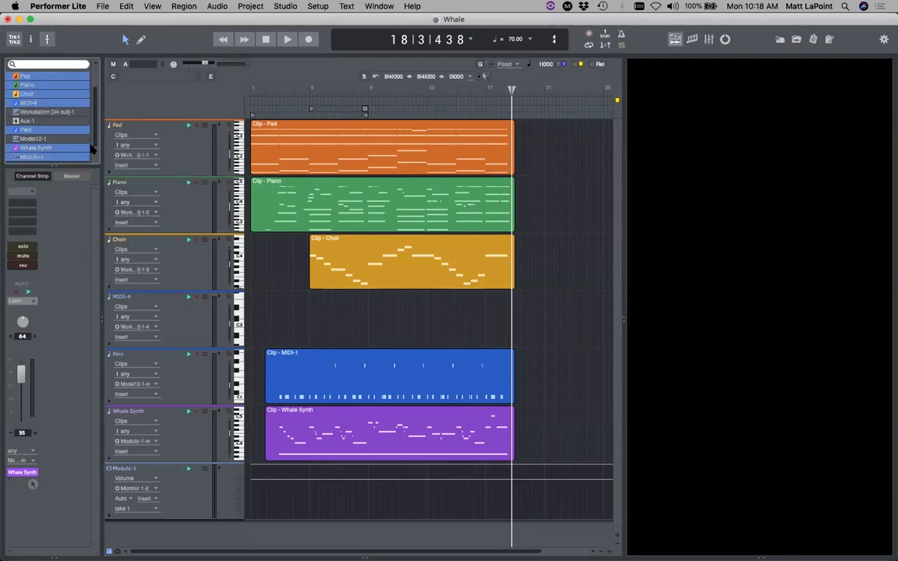
pyautogui.click(30, 157)
# Open the Workstation instrument from the mixer, then return to the sequence view and rewind to the beginning
pyautogui.click(707, 39)
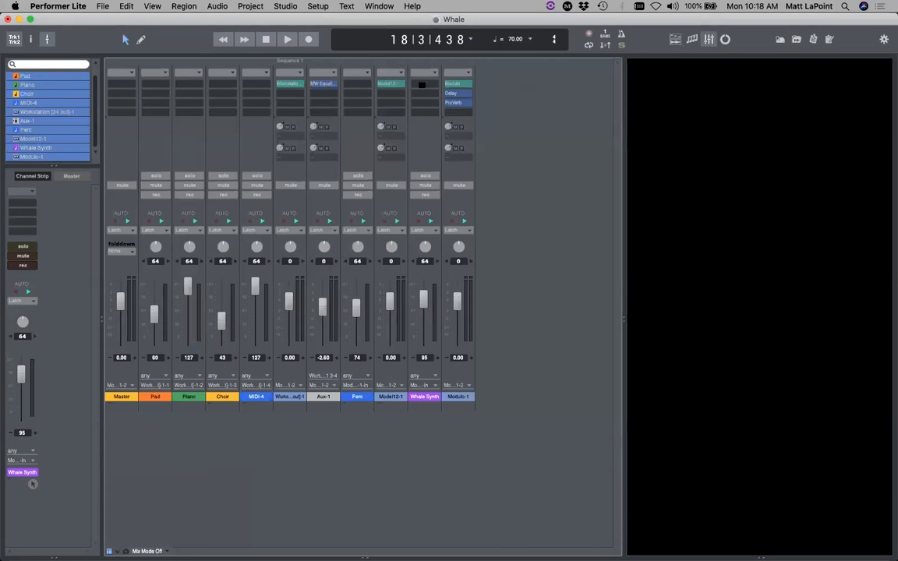
pyautogui.click(290, 81)
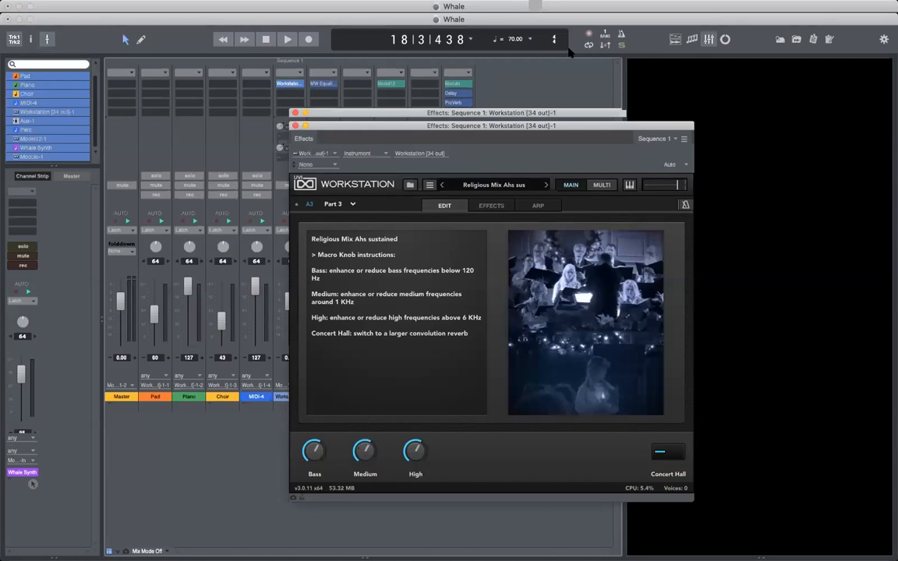
pyautogui.click(676, 39)
pyautogui.moveTo(223, 44); pyautogui.dragTo(224, 43)
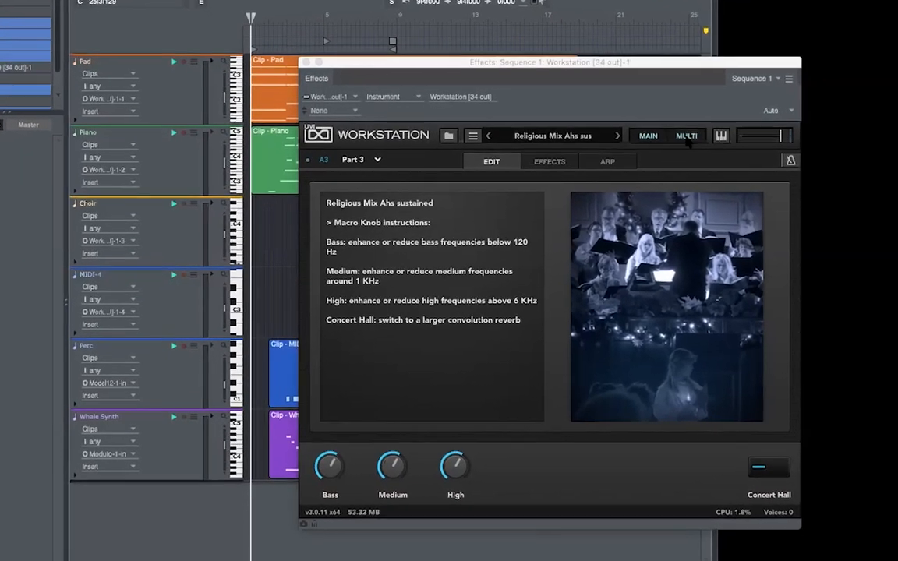
# Load the 084-Shaker 1 loop from the MOTU Instruments percussion loops into Workstation part A4
pyautogui.click(687, 136)
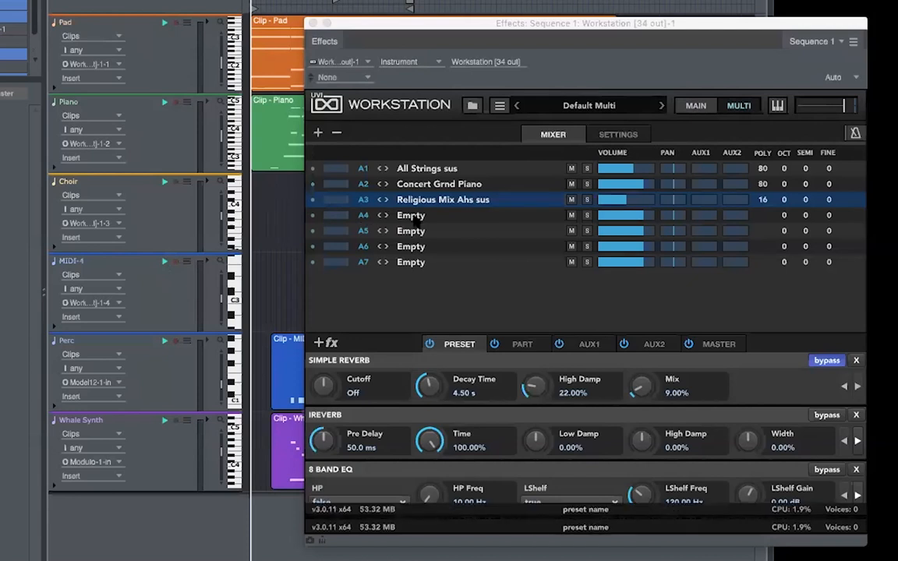
pyautogui.doubleClick(413, 217)
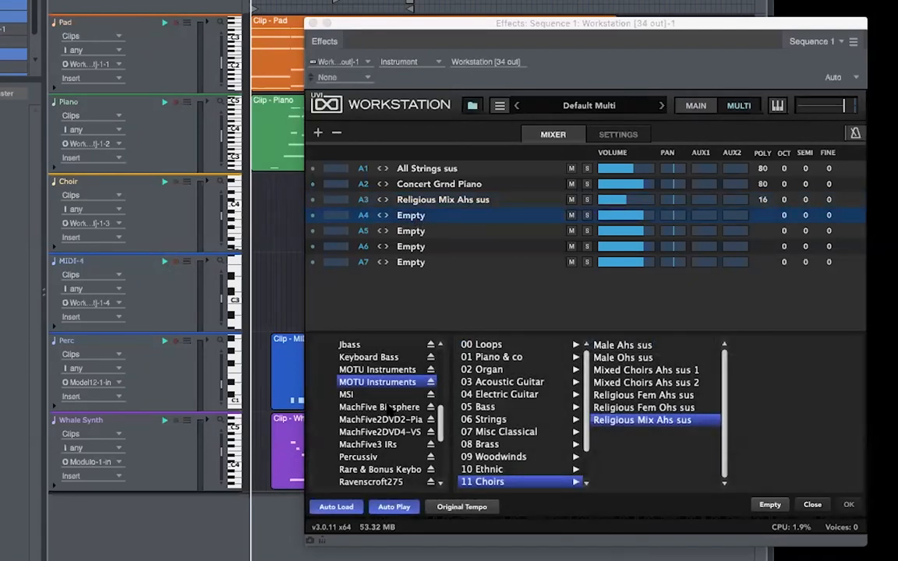
pyautogui.scroll(1, 366, 390)
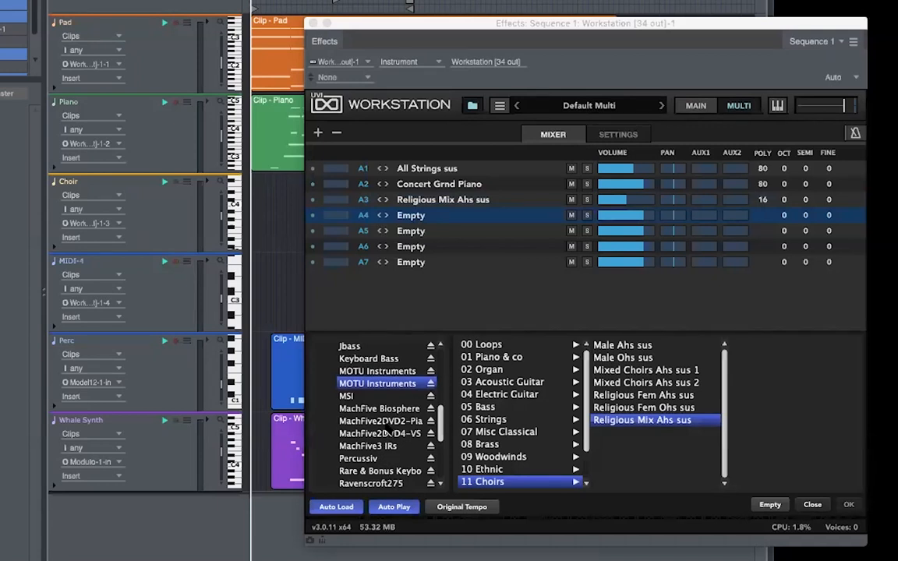
pyautogui.click(364, 374)
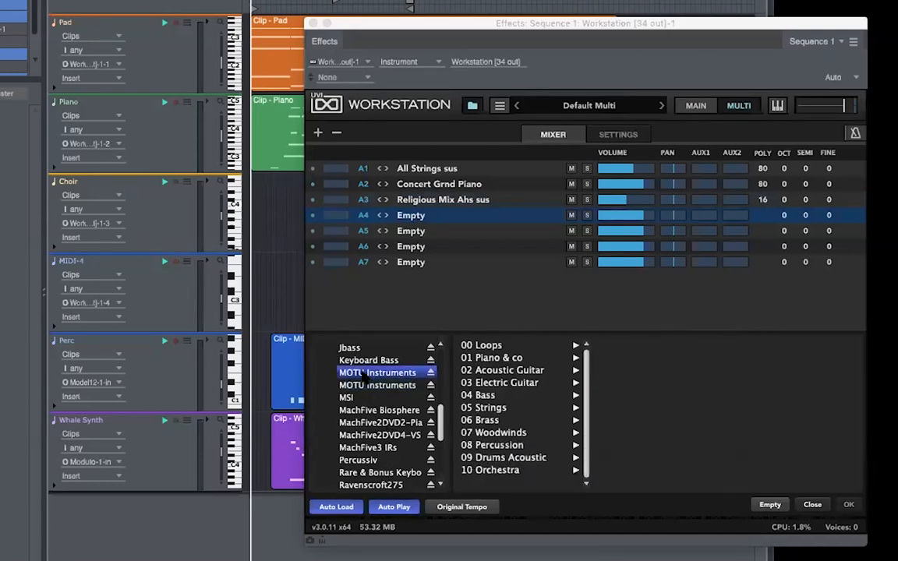
pyautogui.click(515, 347)
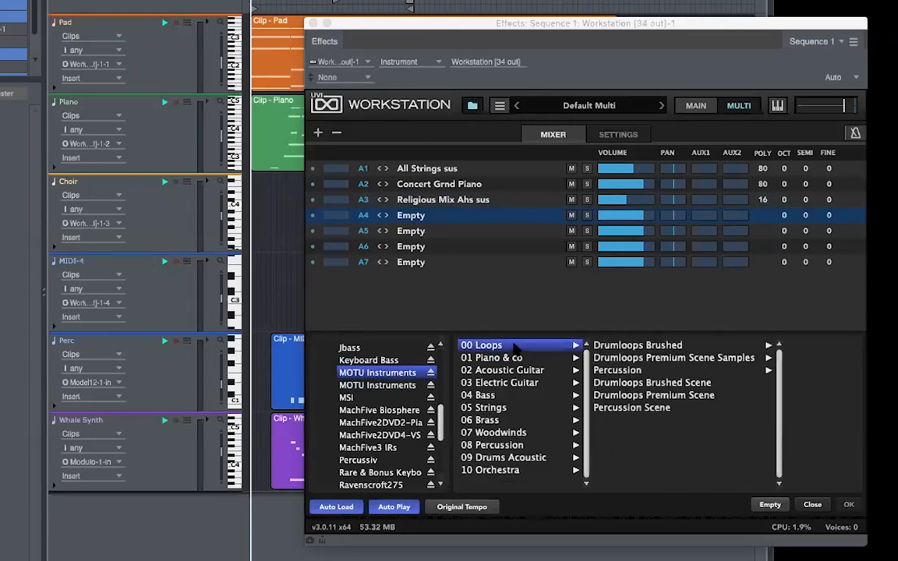
pyautogui.click(597, 370)
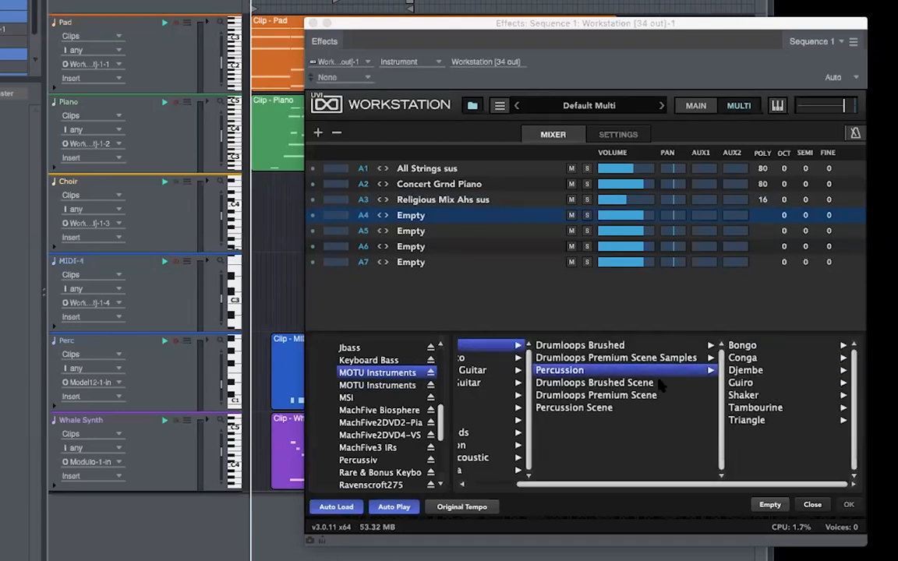
pyautogui.click(733, 396)
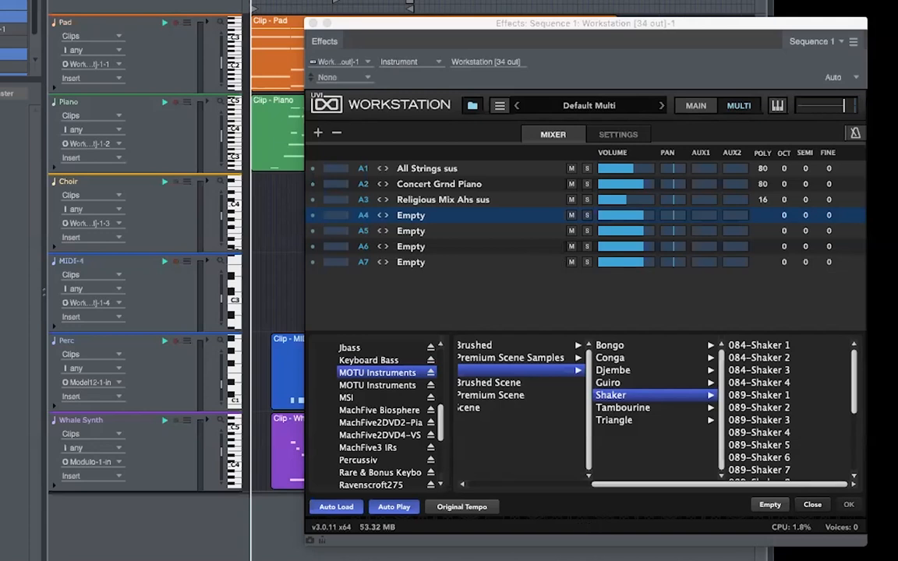
pyautogui.click(772, 345)
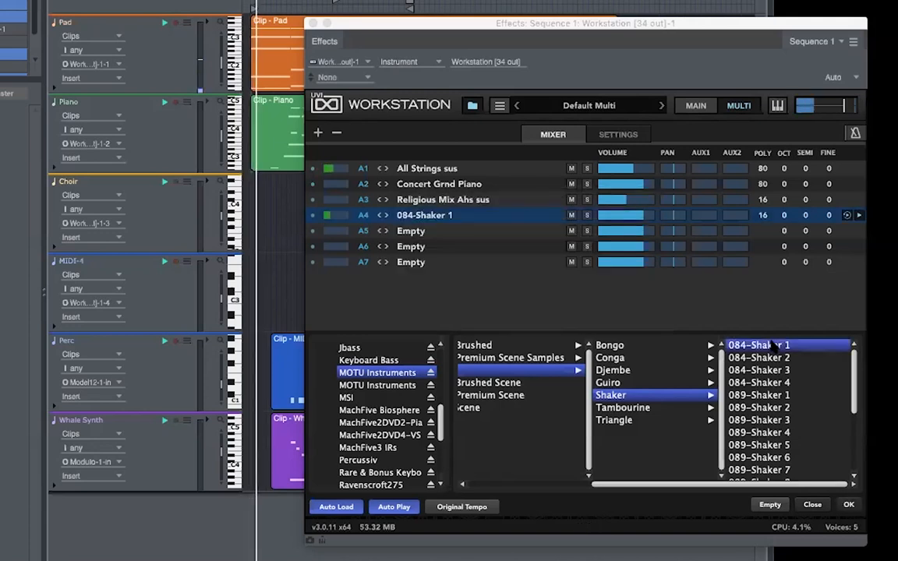
pyautogui.click(849, 506)
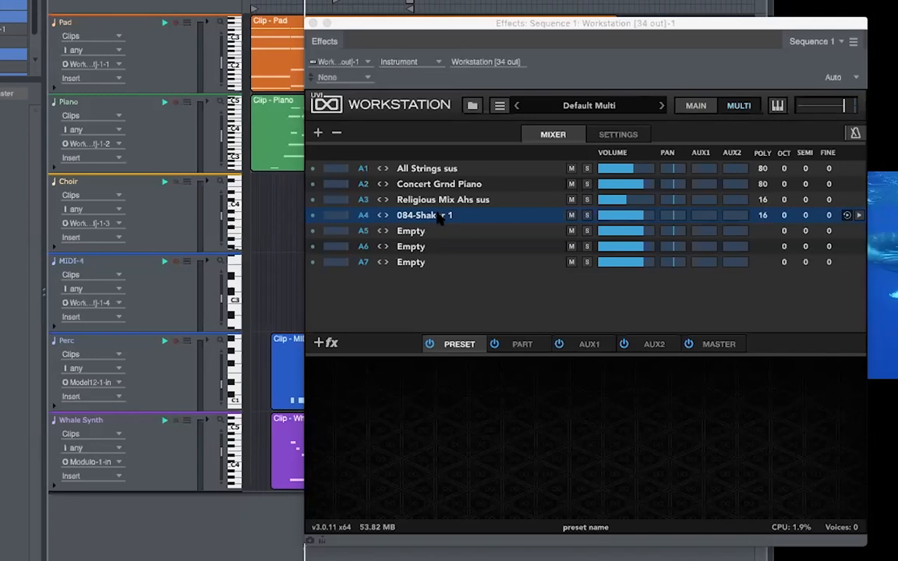
# Place the 084-Shaker 1 loop from Workstation part 4 on a new audio track below Whale Synth, and close the instrument window
pyautogui.click(696, 106)
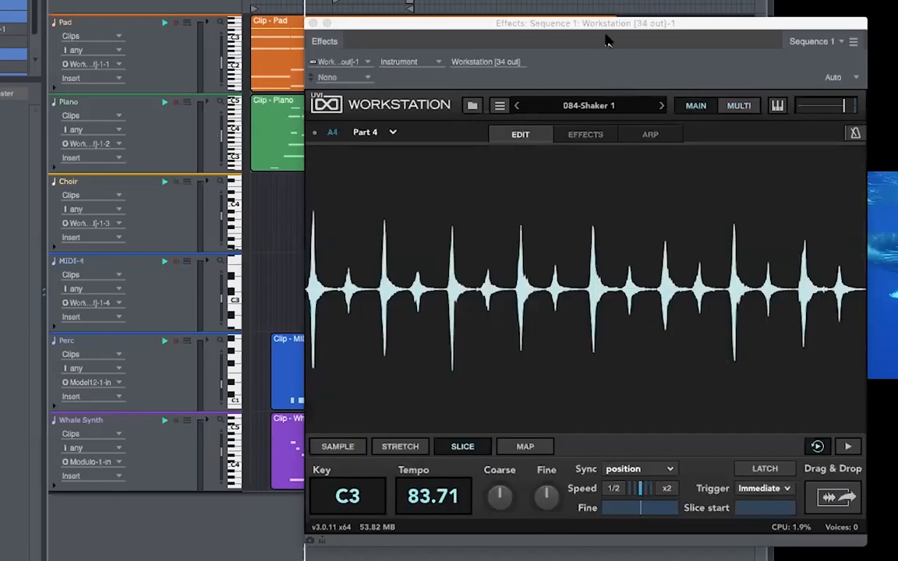
pyautogui.moveTo(648, 28); pyautogui.dragTo(787, 20)
pyautogui.click(511, 124)
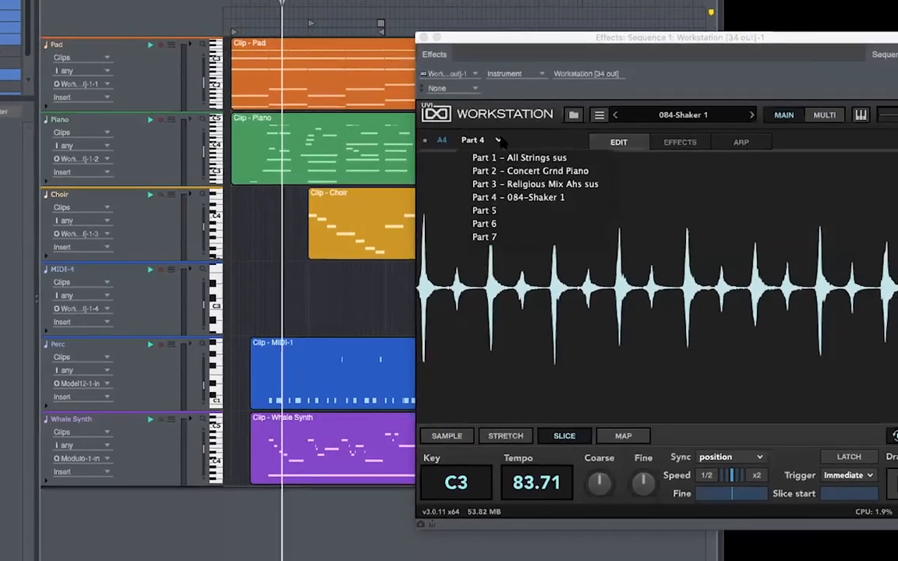
pyautogui.click(531, 96)
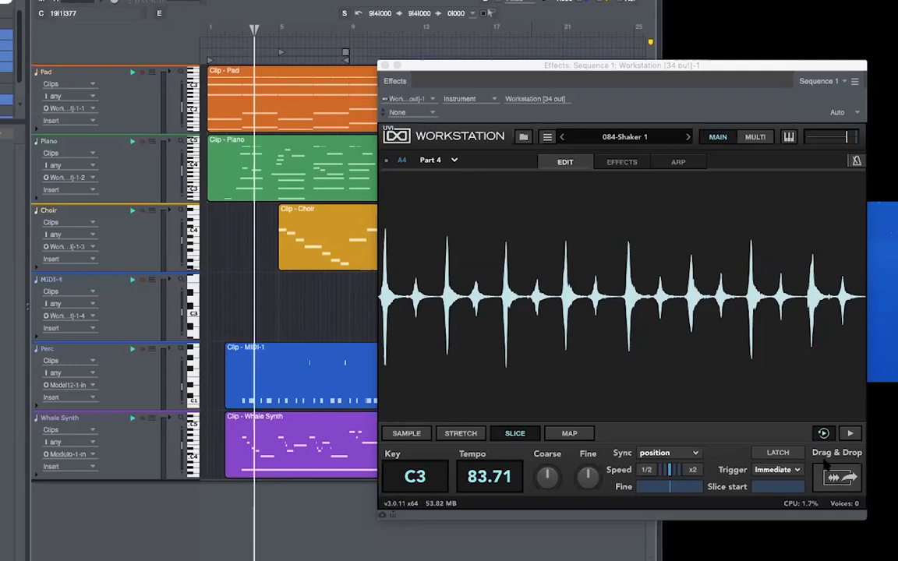
pyautogui.moveTo(839, 477); pyautogui.dragTo(144, 515)
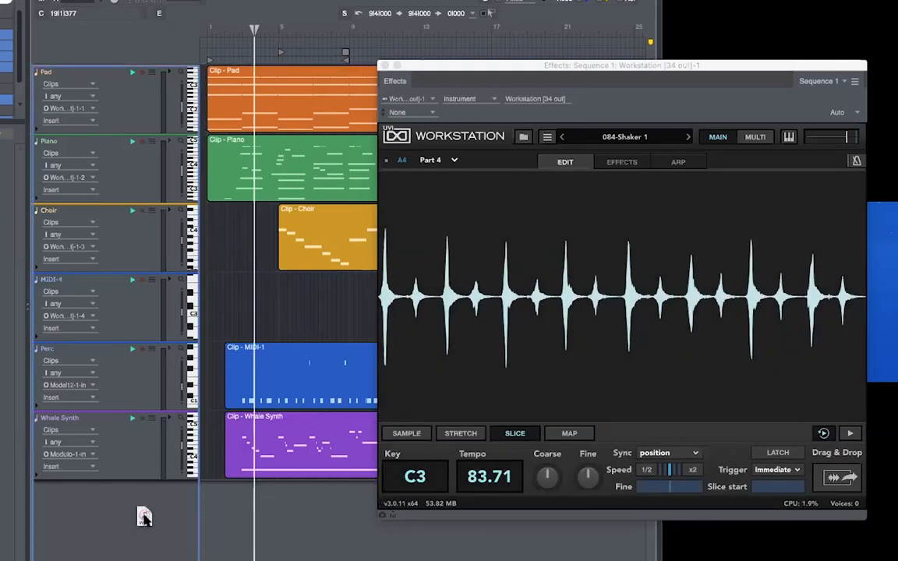
pyautogui.moveTo(144, 516); pyautogui.dragTo(144, 517)
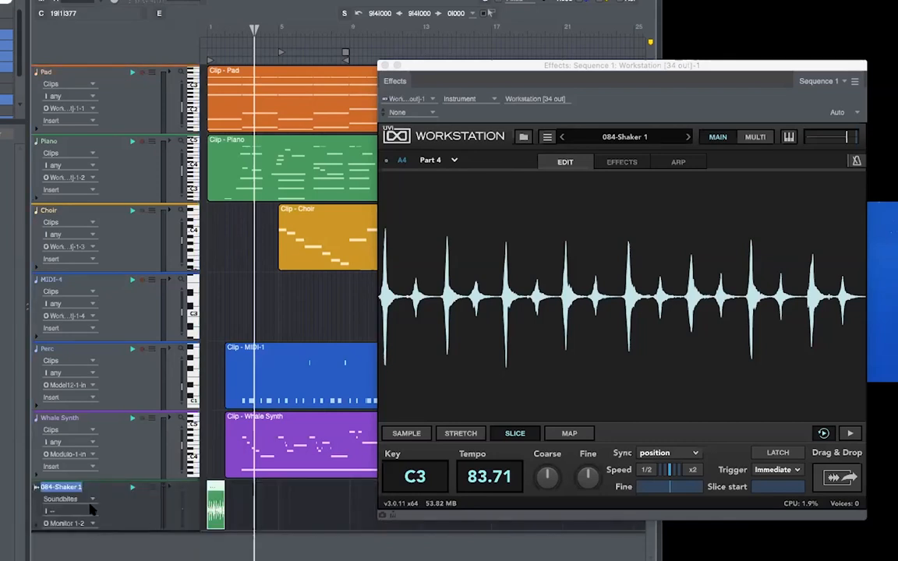
pyautogui.click(216, 511)
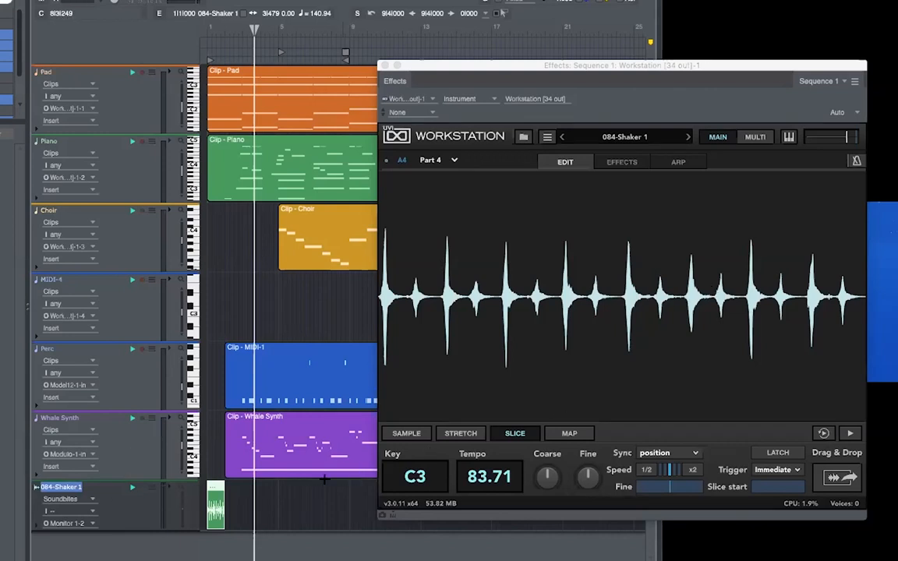
pyautogui.click(385, 66)
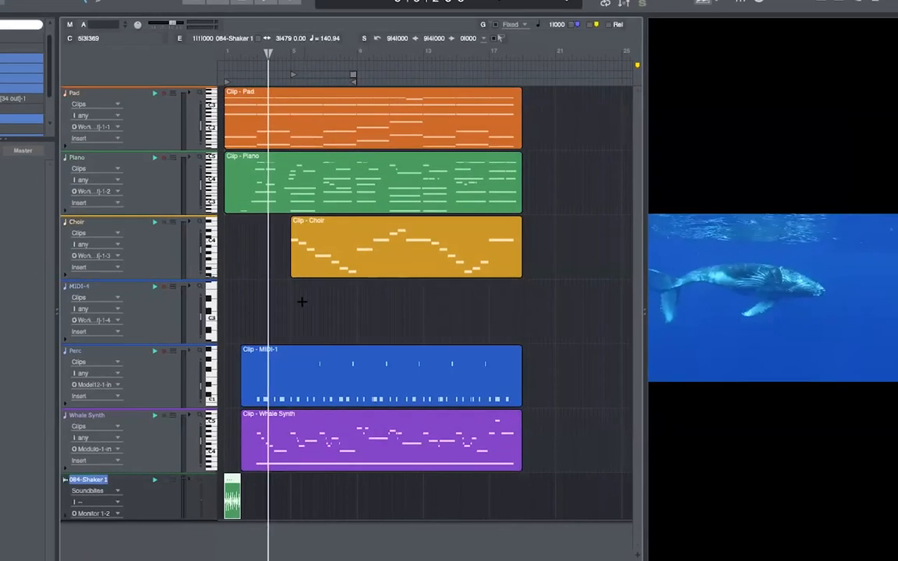
# Examine the 084-Shaker 1 soundbite at the start of the sequence closely against the bar grid and the other tracks
pyautogui.press('super+bracketright')
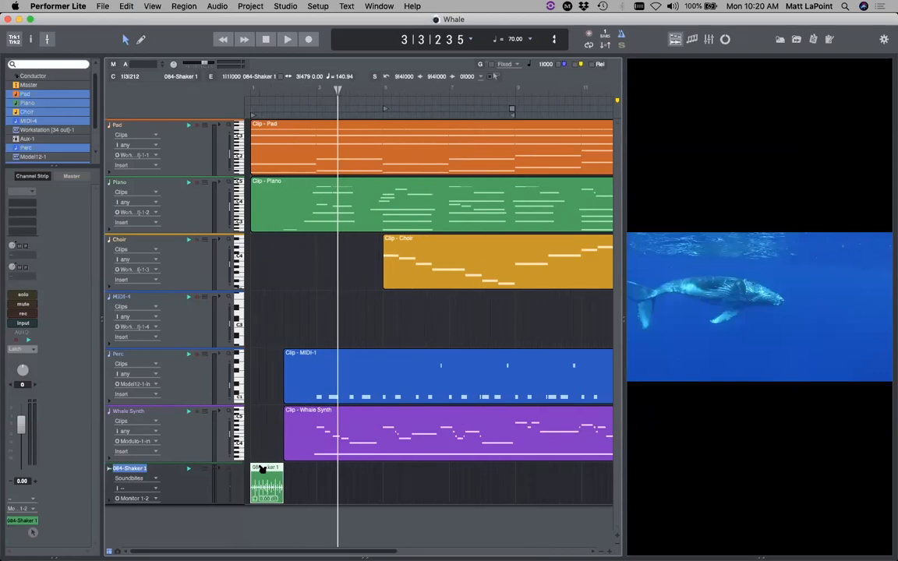
pyautogui.press('super+bracketright')
pyautogui.press('super+bracketright')
pyautogui.press('super+bracketright')
pyautogui.press('super+bracketright')
pyautogui.press('super+bracketright')
pyautogui.press('super+bracketright')
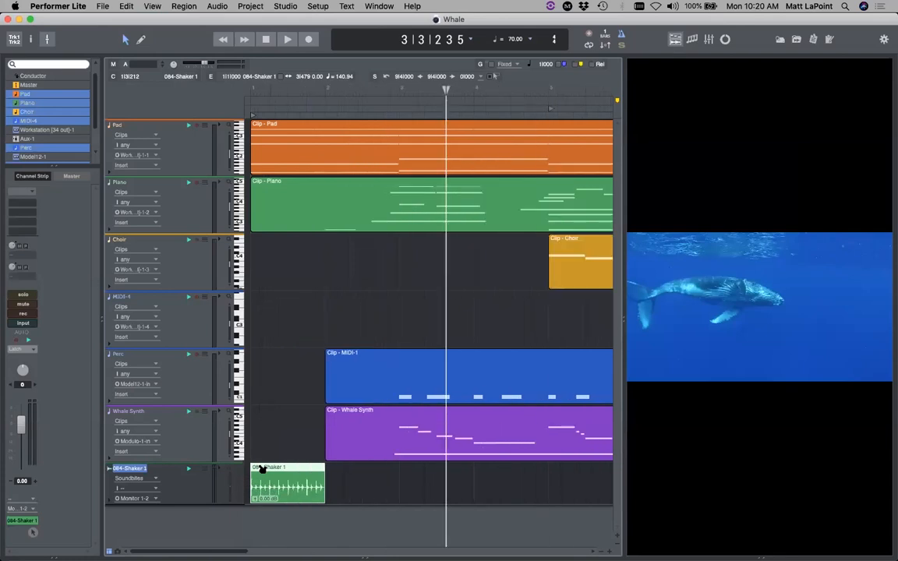
pyautogui.press('super+bracketright')
pyautogui.press('super+alt+bracketright')
pyautogui.press('super+alt+bracketright')
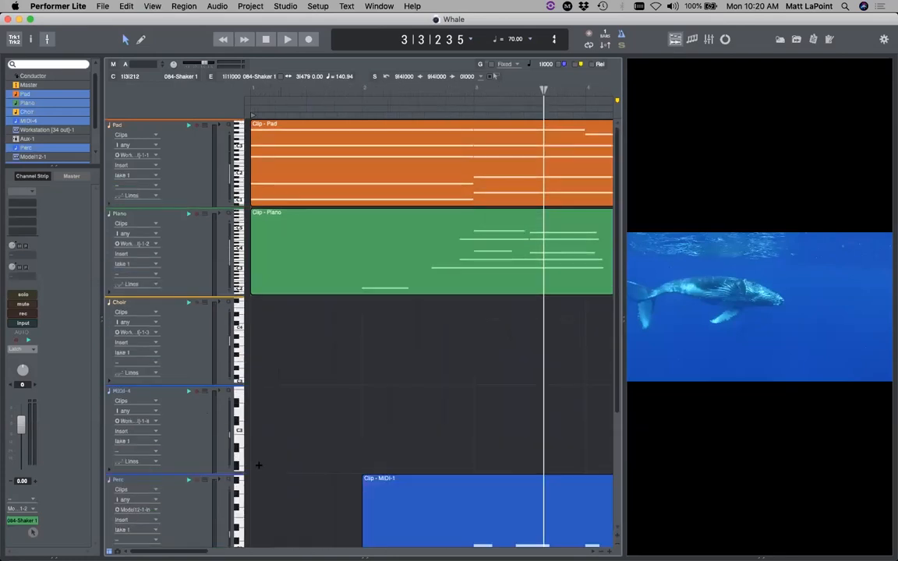
pyautogui.press('super+alt+bracketright')
pyautogui.press('super+alt+bracketright')
pyautogui.press('super+alt+bracketright')
pyautogui.press('super+alt+bracketright')
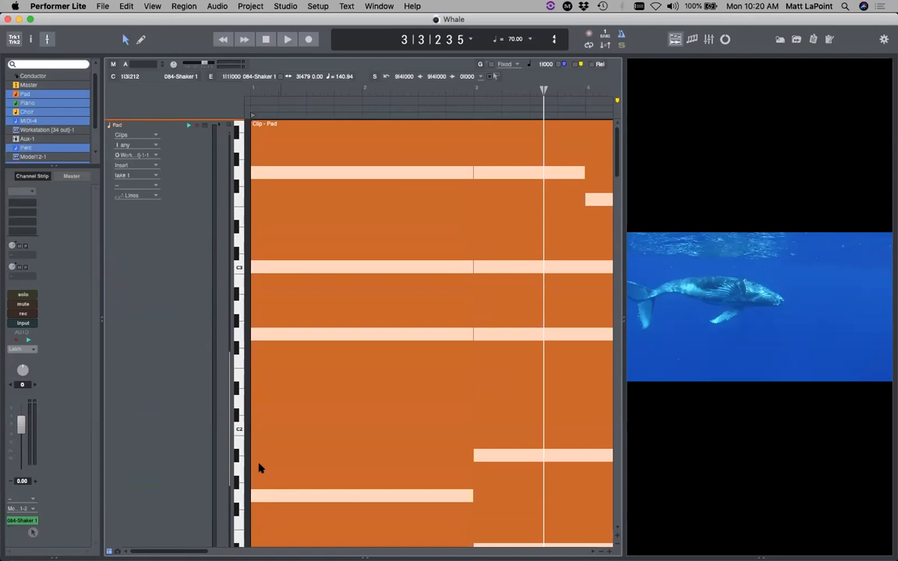
pyautogui.press('super+alt+bracketleft')
pyautogui.press('super+alt+bracketleft')
pyautogui.press('super+alt+bracketleft')
pyautogui.press('super+alt+bracketleft')
pyautogui.press('super+alt+bracketleft')
pyautogui.press('super+alt+bracketleft')
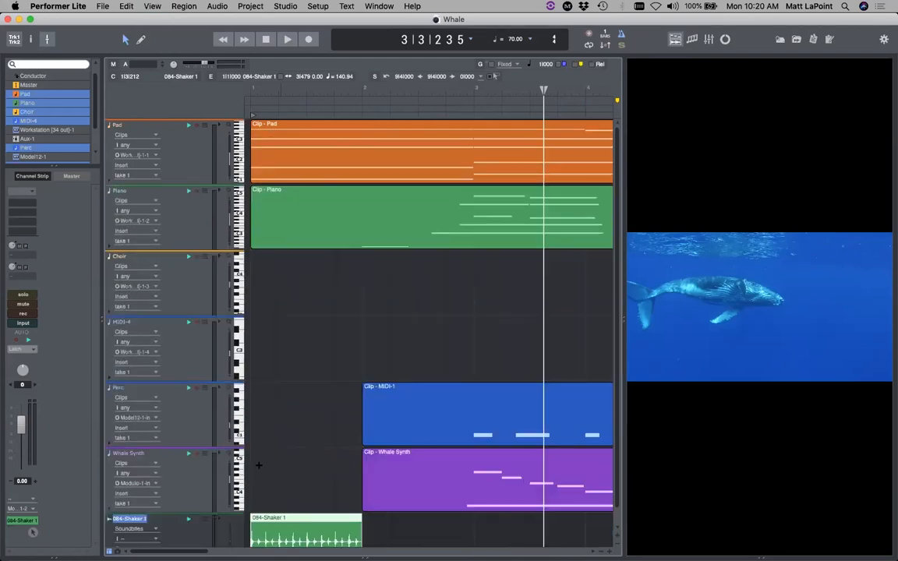
pyautogui.press('super+alt+bracketleft')
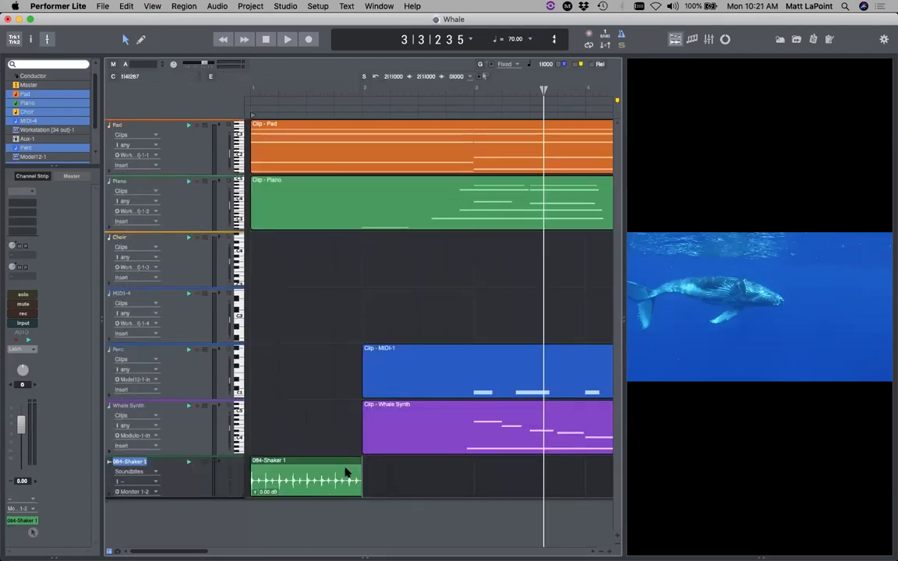
# Pack the 084-Shaker 1 soundbite into a clip
pyautogui.click(324, 479)
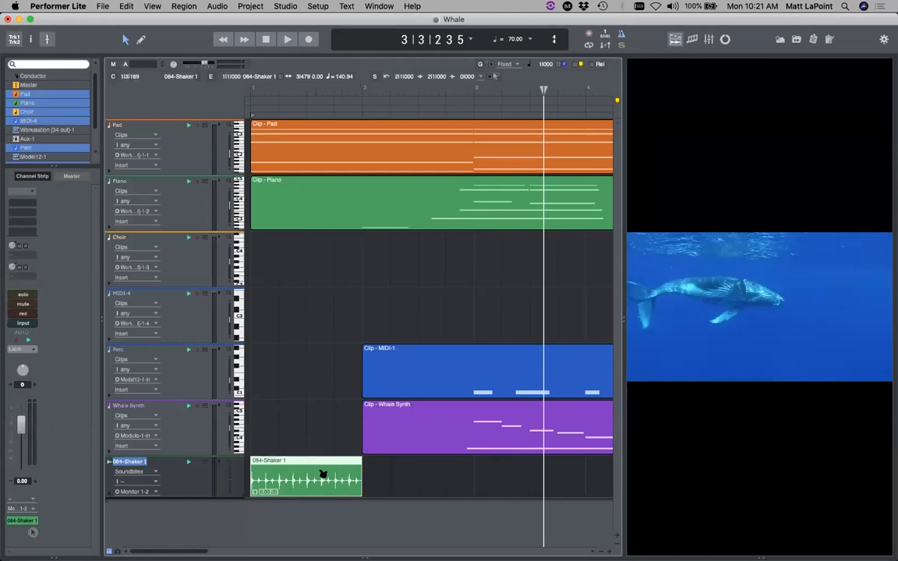
pyautogui.click(185, 7)
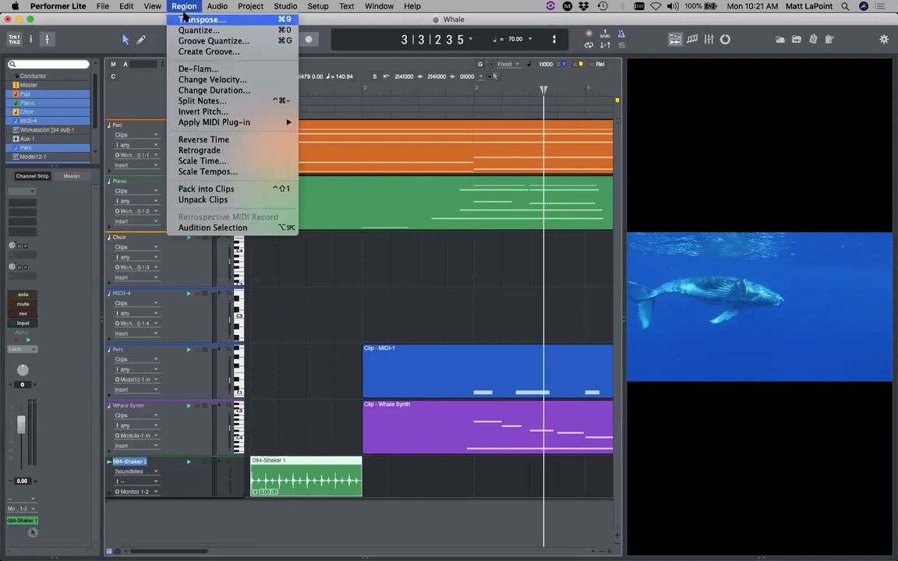
pyautogui.click(238, 189)
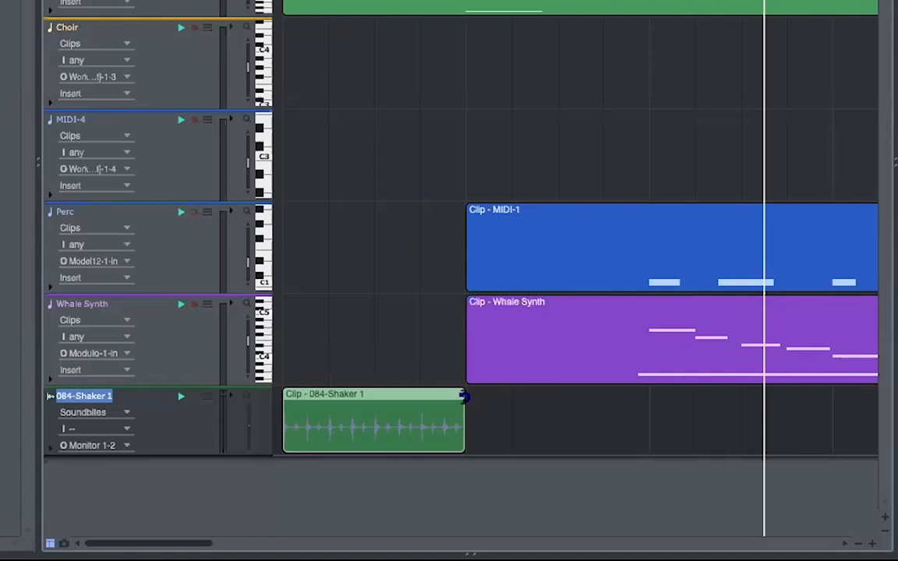
# Loop the packed shaker clip until the last Choir and Whale Synth notes end in bar 18
pyautogui.moveTo(463, 410); pyautogui.dragTo(796, 405)
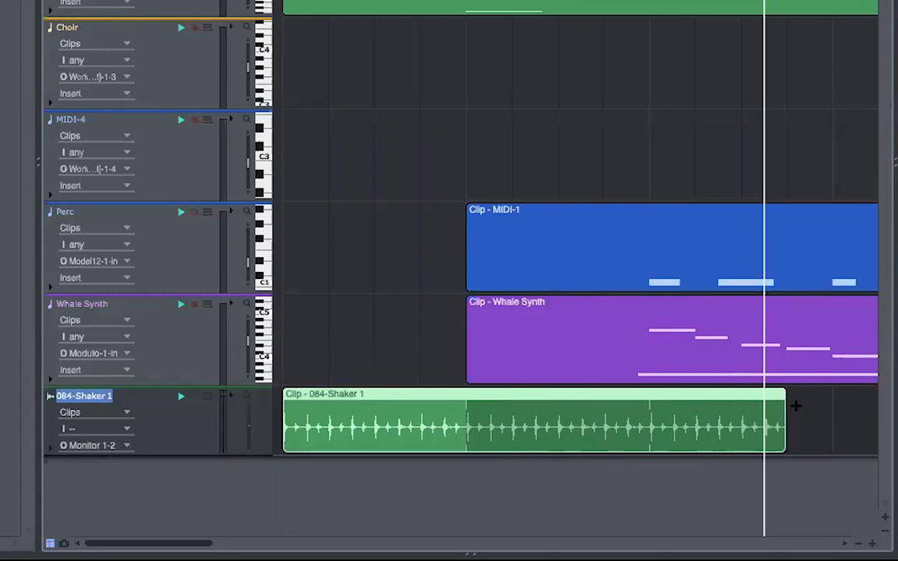
pyautogui.scroll(-5, 796, 406)
pyautogui.moveTo(430, 396); pyautogui.dragTo(788, 401)
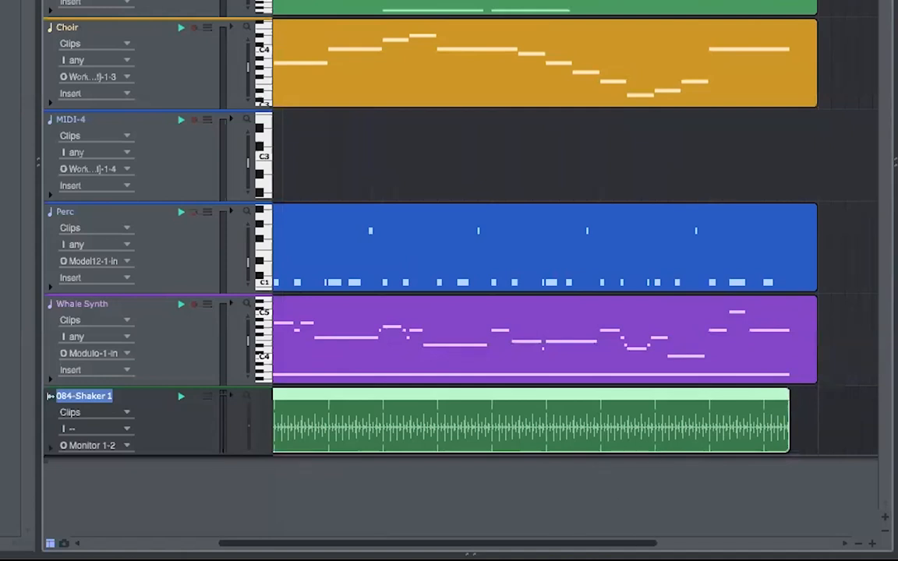
pyautogui.hscroll(-5, 283, 533)
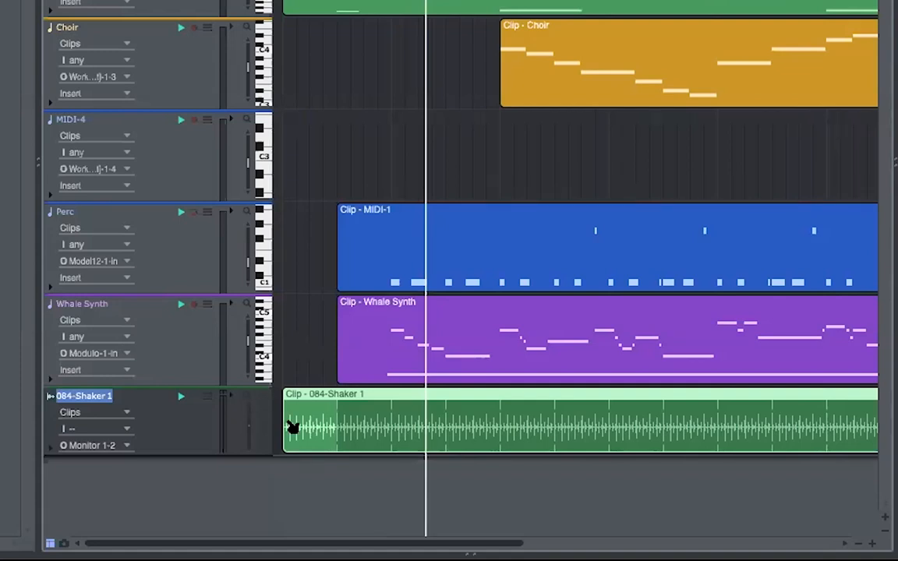
# Trim the start of the shaker clip to 2|1|000 and lower the 084-Shaker 1 track volume to -12.0 dB
pyautogui.moveTo(284, 423); pyautogui.dragTo(339, 422)
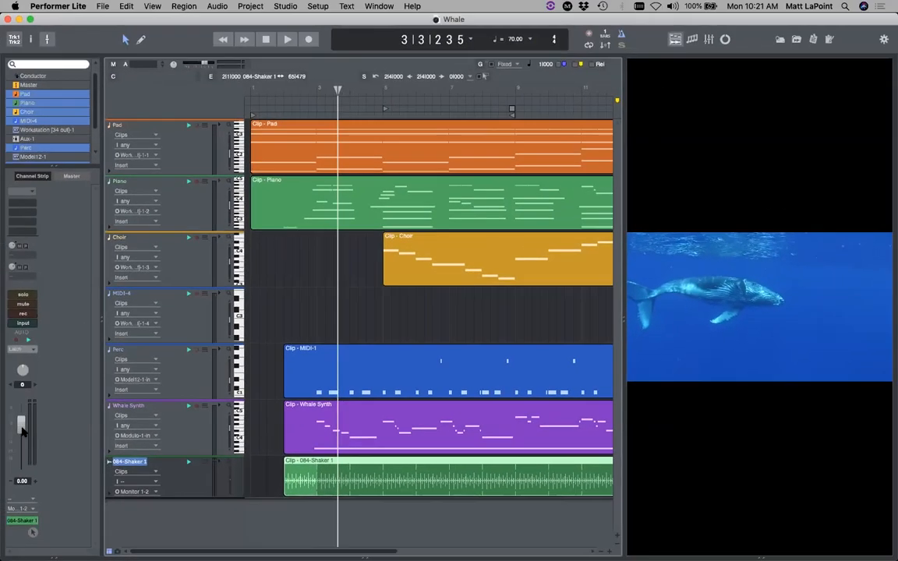
pyautogui.moveTo(22, 431); pyautogui.dragTo(24, 447)
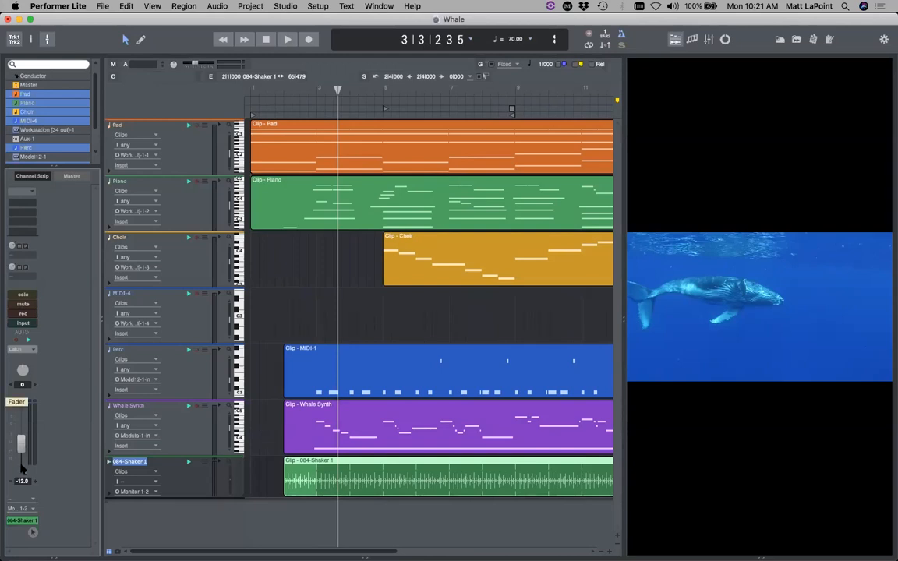
# Save the project, then lower the 084-Shaker 1 track volume to -18.0 dB during playback
pyautogui.press('super+s')
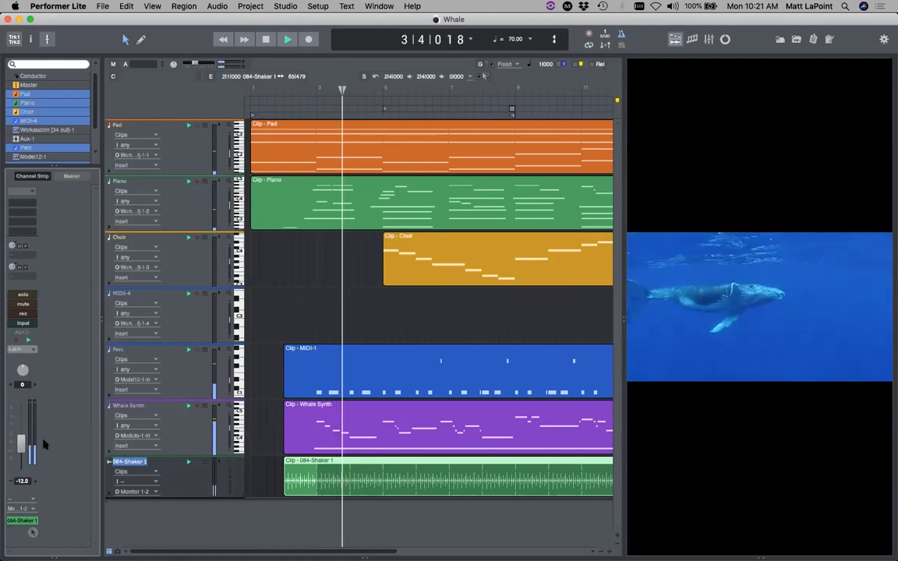
pyautogui.press('space')
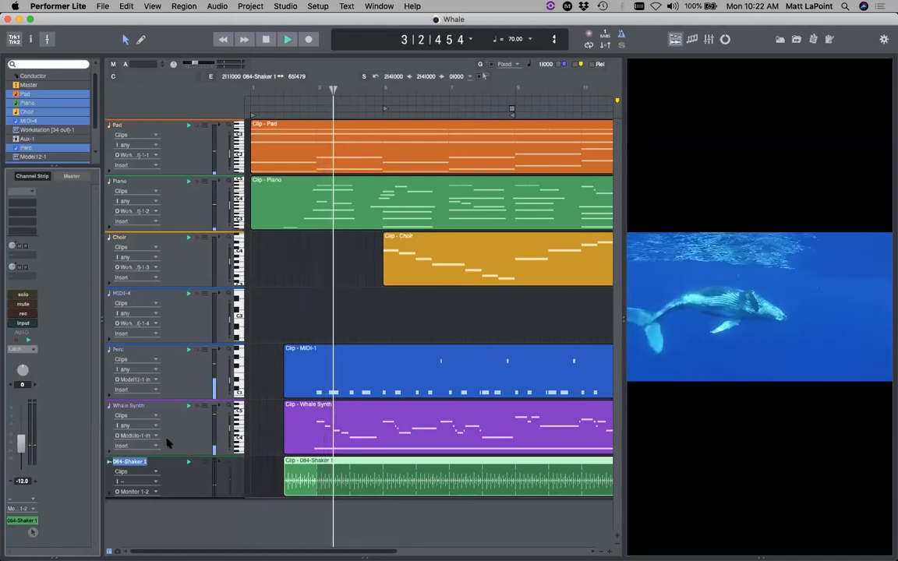
pyautogui.moveTo(21, 444); pyautogui.dragTo(21, 453)
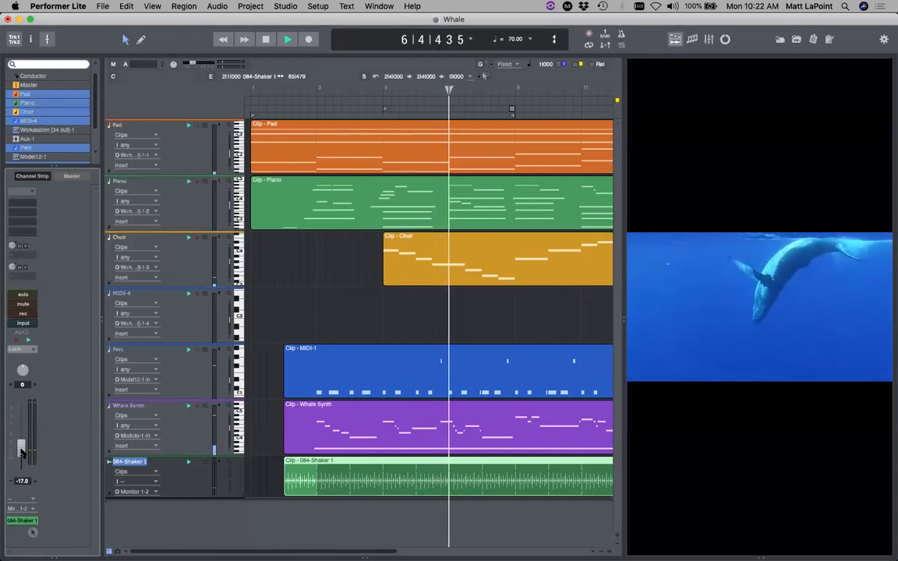
pyautogui.moveTo(22, 452); pyautogui.dragTo(21, 453)
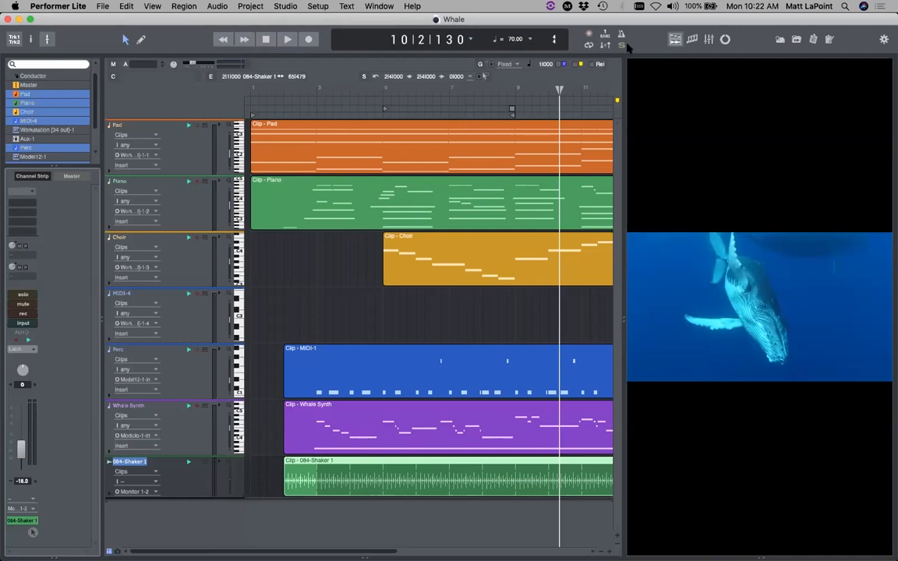
# Reorder the mixer strips so Aux-1, Model12-1, Modulo-1 and Workstation follow the 084-Shaker 1 track, with Master last
pyautogui.click(709, 39)
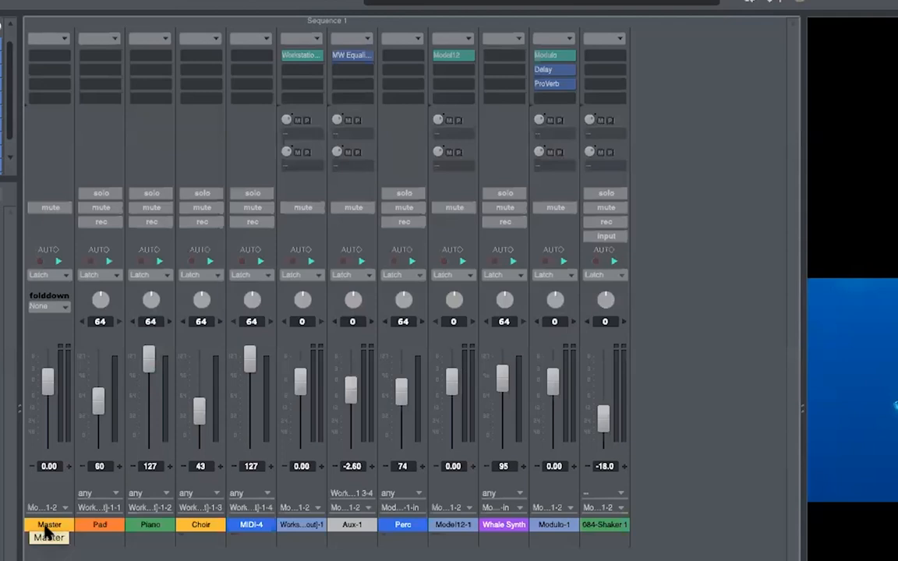
pyautogui.moveTo(44, 537)
pyautogui.mouseDown()
pyautogui.moveTo(131, 526)
pyautogui.moveTo(616, 526)
pyautogui.mouseUp()
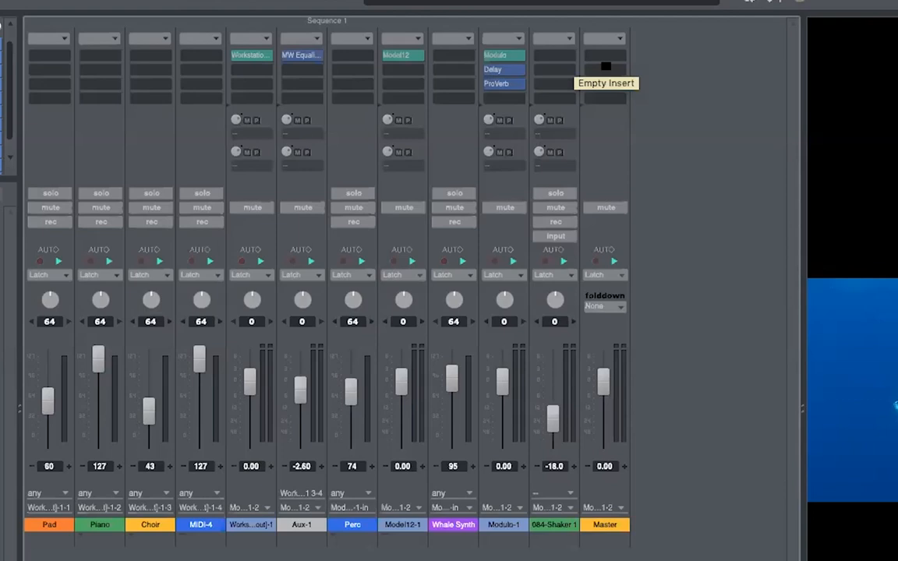
pyautogui.moveTo(261, 524); pyautogui.dragTo(535, 543)
pyautogui.moveTo(461, 537); pyautogui.dragTo(504, 536)
pyautogui.moveTo(369, 531); pyautogui.dragTo(466, 542)
pyautogui.moveTo(248, 531); pyautogui.dragTo(433, 514)
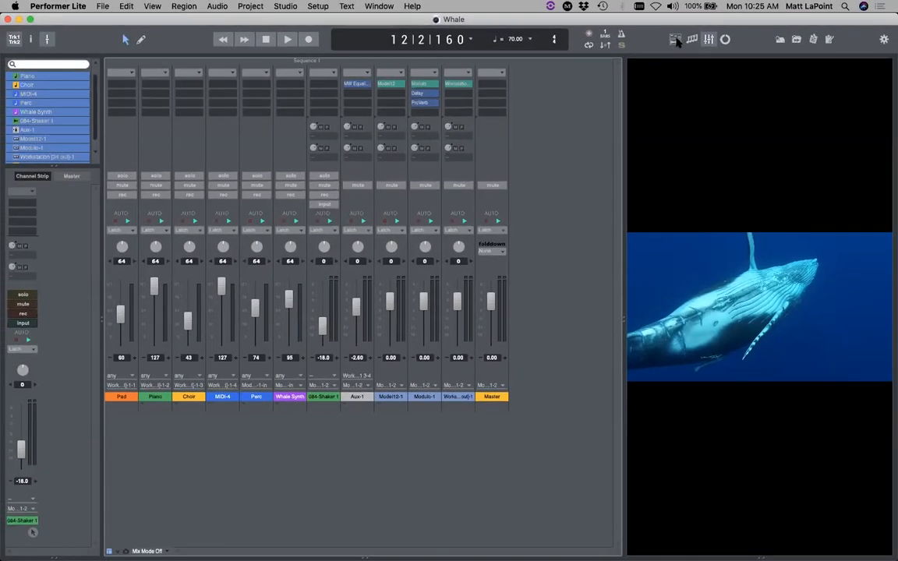
# Select everything in the sequence across all tracks and extend the selection's end to 20|1|000
pyautogui.click(675, 39)
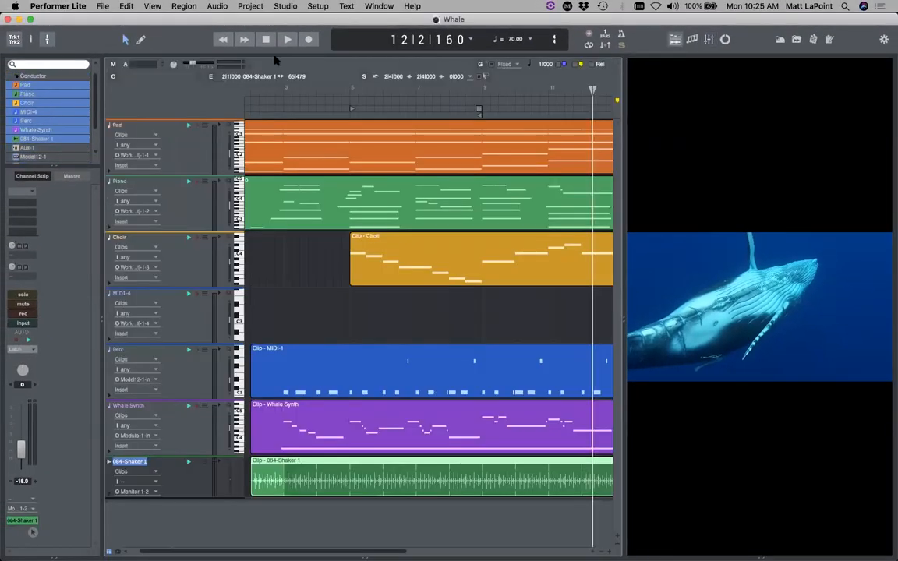
pyautogui.click(223, 39)
pyautogui.click(301, 278)
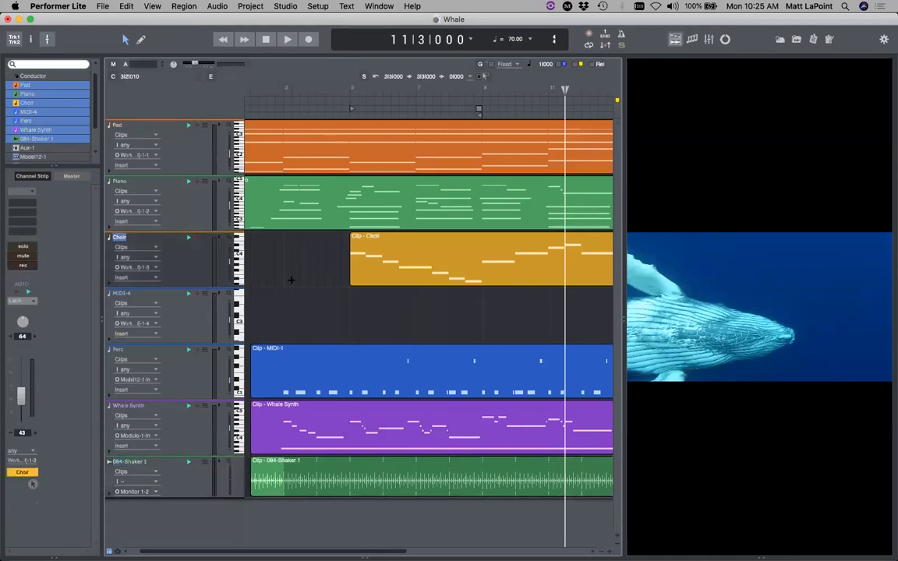
pyautogui.scroll(-3, 286, 279)
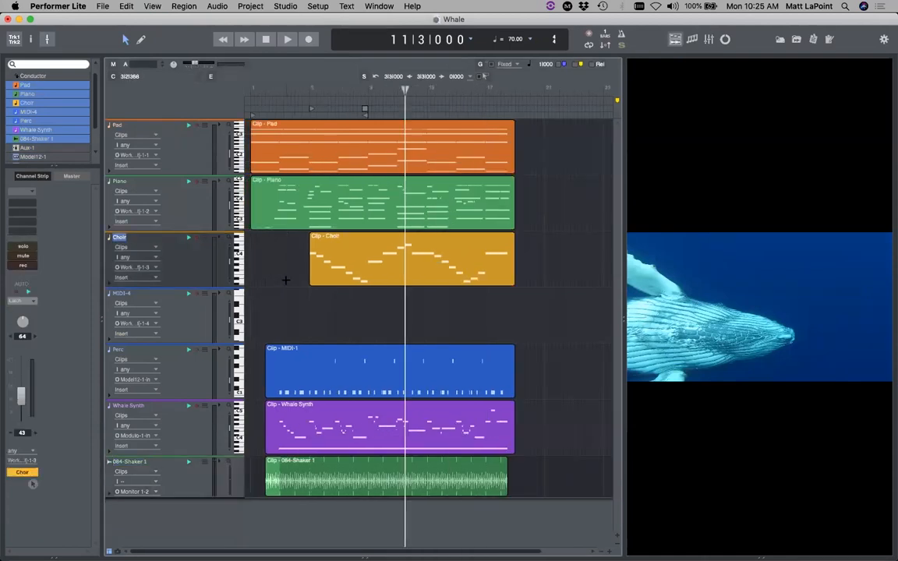
pyautogui.press('super+a')
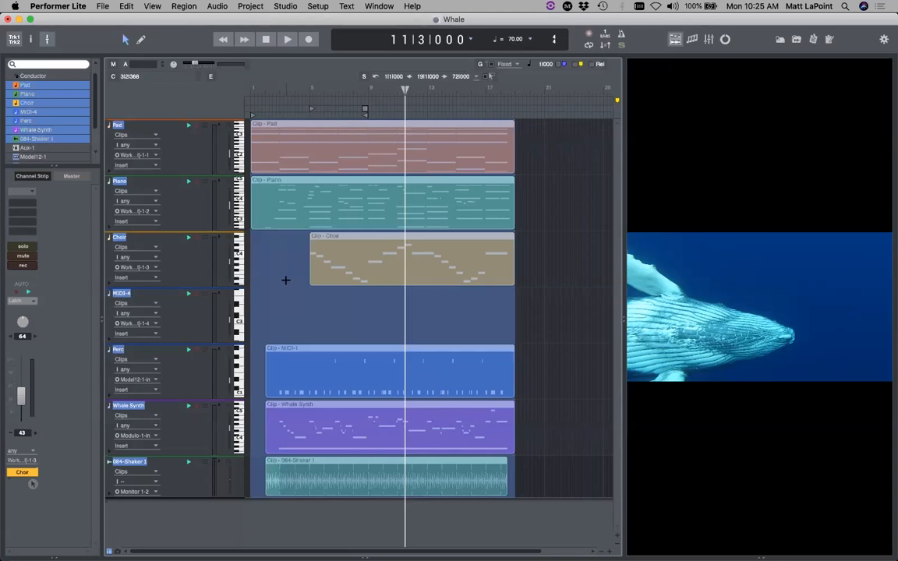
pyautogui.click(427, 79)
pyautogui.write('20')
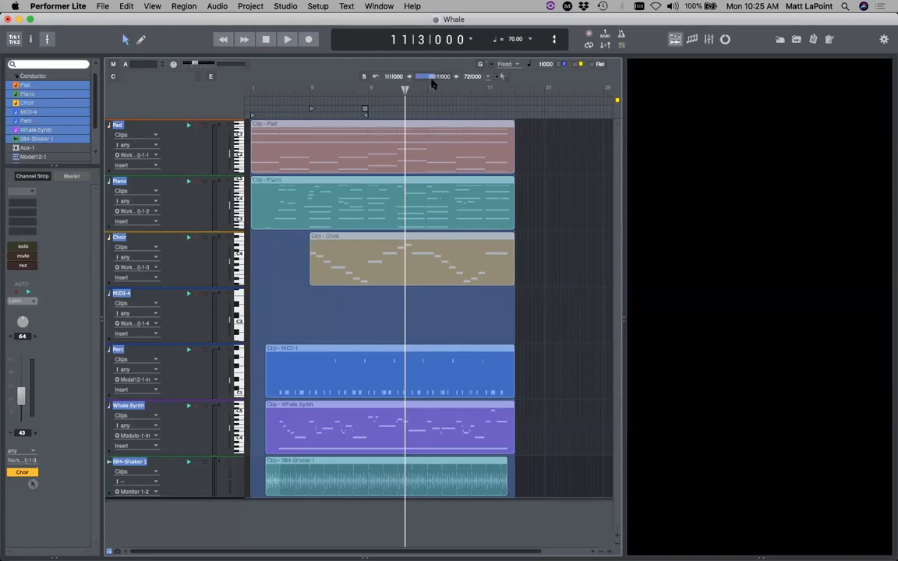
pyautogui.press('Return')
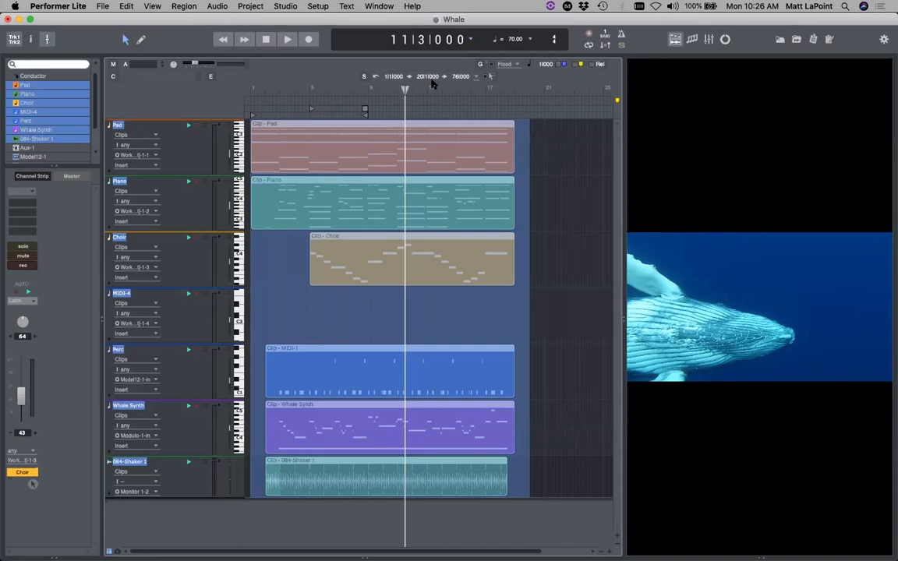
# Start a Bounce to Disk of the selection with QuickTime Export: Movie as the file format
pyautogui.click(102, 6)
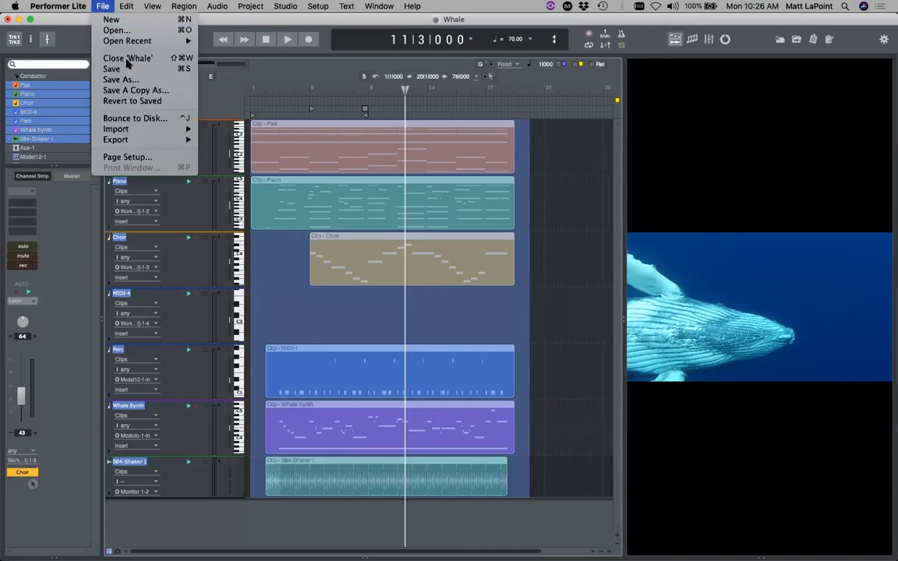
pyautogui.click(141, 117)
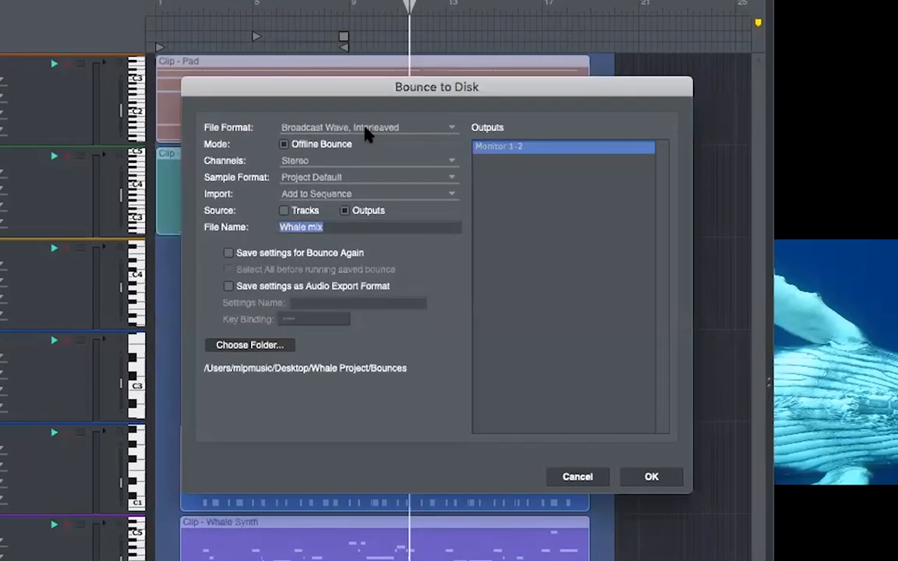
pyautogui.click(365, 130)
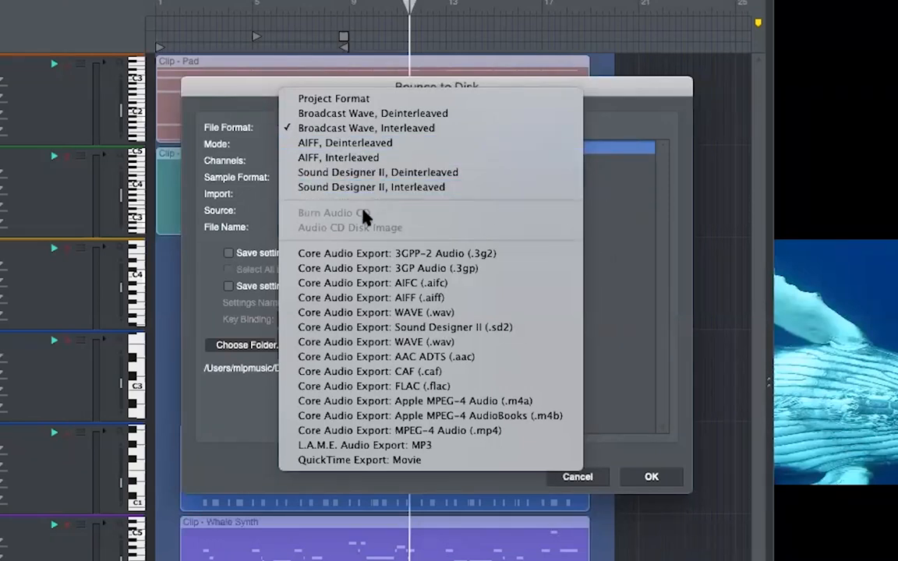
pyautogui.click(404, 462)
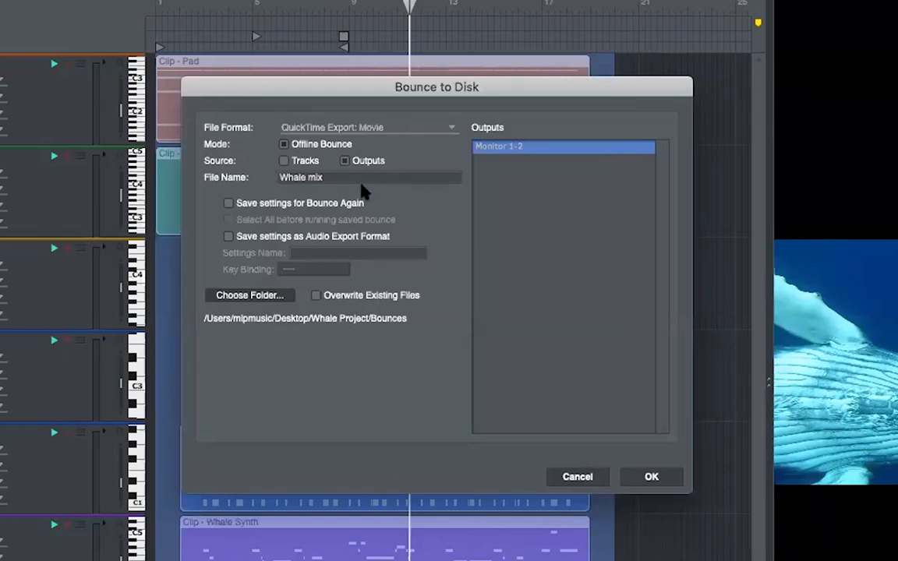
# Name the bounce Whale ML 1 and export the movie without film scoring events
pyautogui.press('BackSpace')
pyautogui.press('BackSpace')
pyautogui.press('BackSpace')
pyautogui.write('ML 1')
pyautogui.click(647, 479)
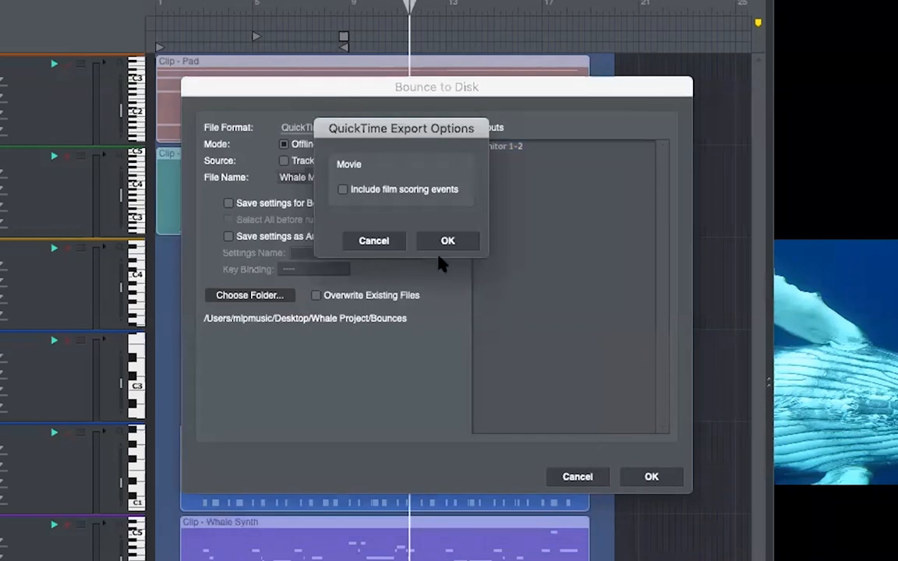
pyautogui.moveTo(393, 125); pyautogui.dragTo(402, 146)
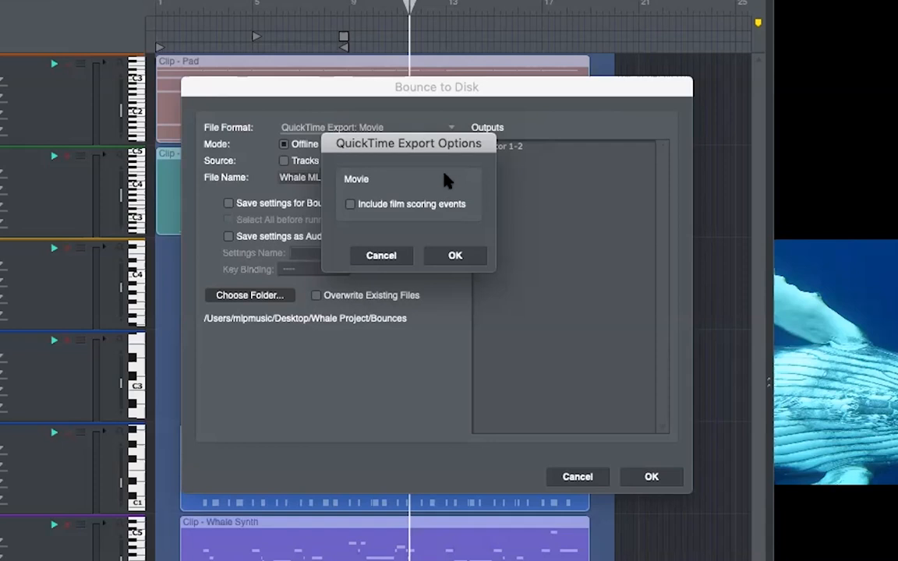
pyautogui.click(457, 258)
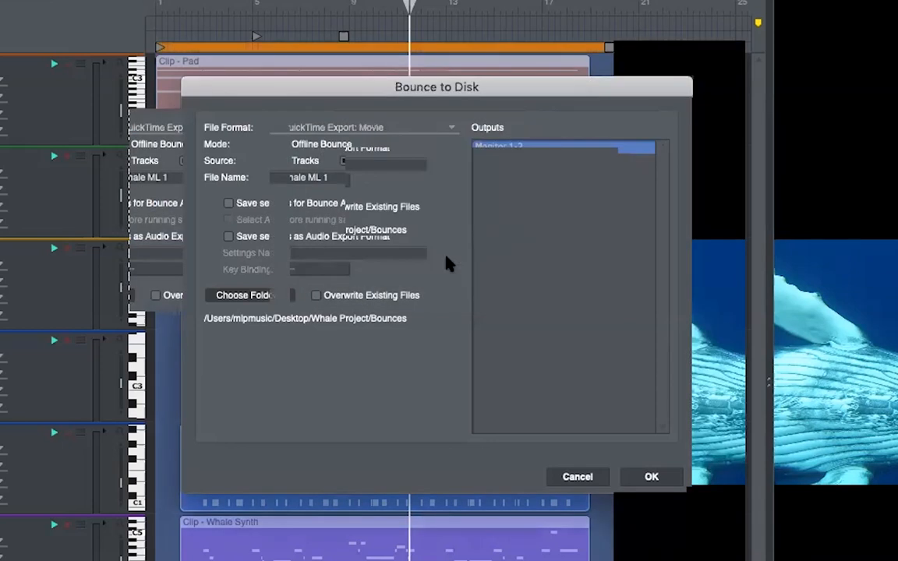
pyautogui.press('Return')
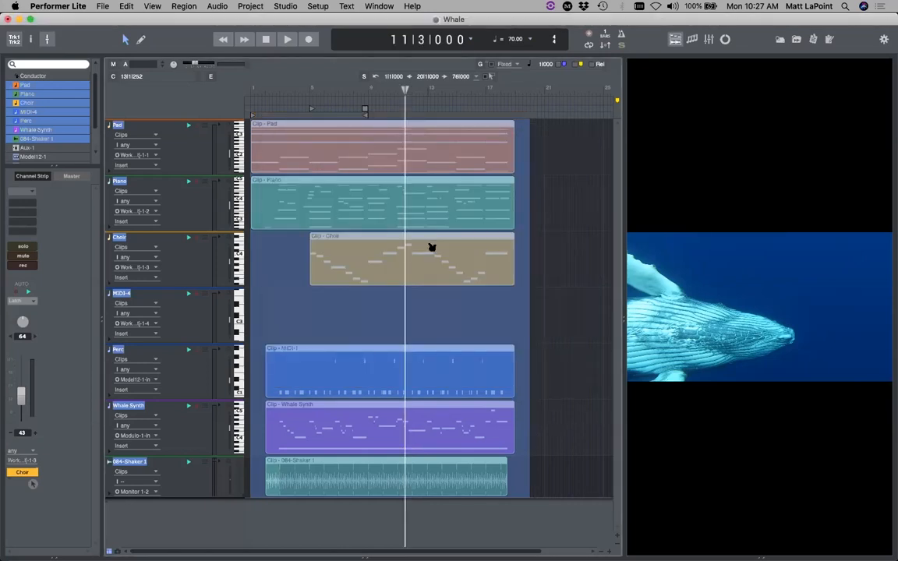
# Hide Performer Lite and open the Bounces folder inside Whale Project on the desktop in an enlarged Finder window
pyautogui.click(58, 7)
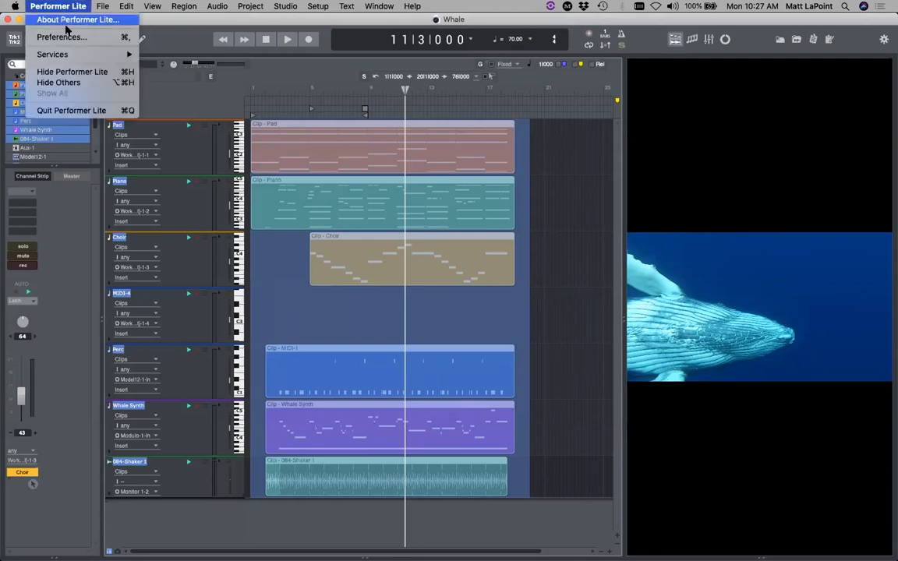
pyautogui.click(72, 71)
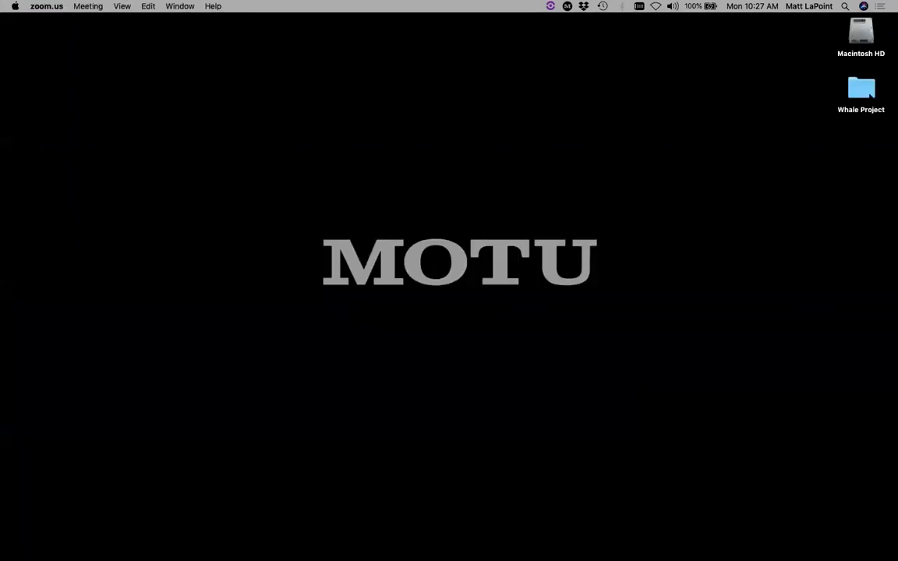
pyautogui.doubleClick(861, 88)
pyautogui.moveTo(329, 93); pyautogui.dragTo(242, 69)
pyautogui.click(405, 122)
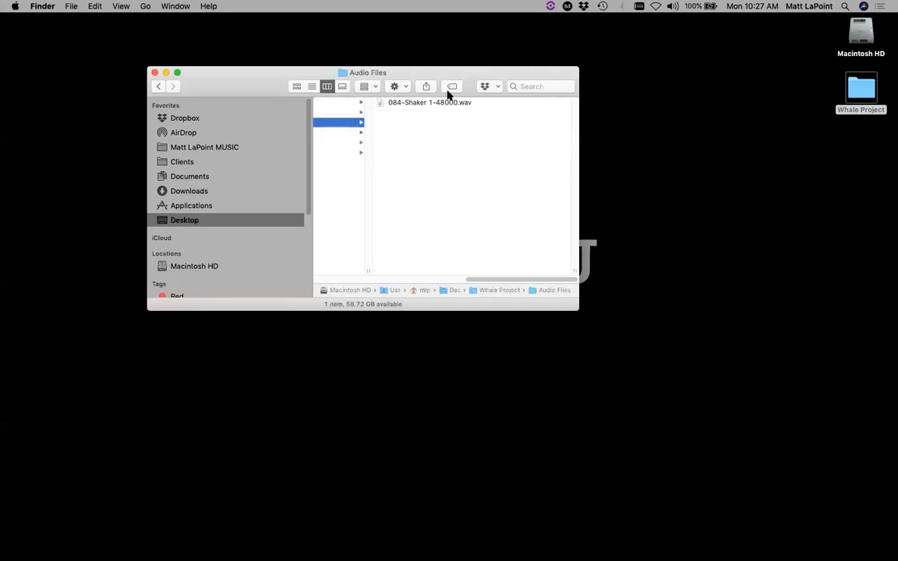
pyautogui.moveTo(577, 308); pyautogui.dragTo(813, 428)
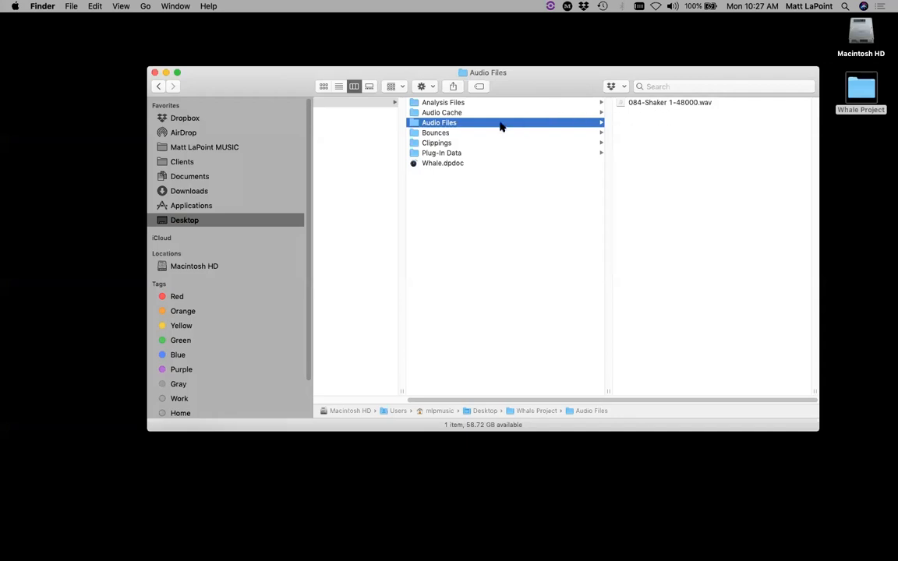
pyautogui.click(460, 136)
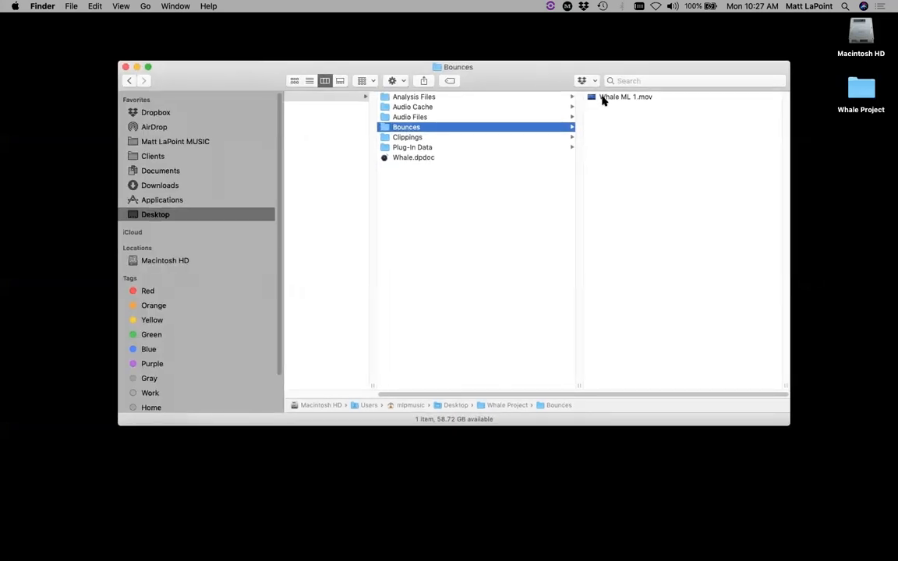
# Preview the exported Whale ML 1.mov in Quick Look, then close the preview and the folder window
pyautogui.click(603, 99)
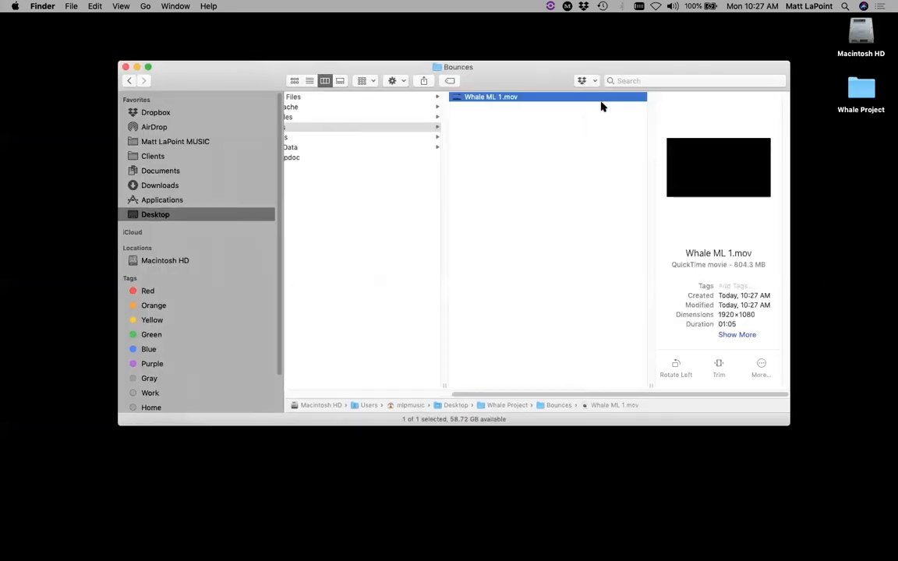
pyautogui.press('space')
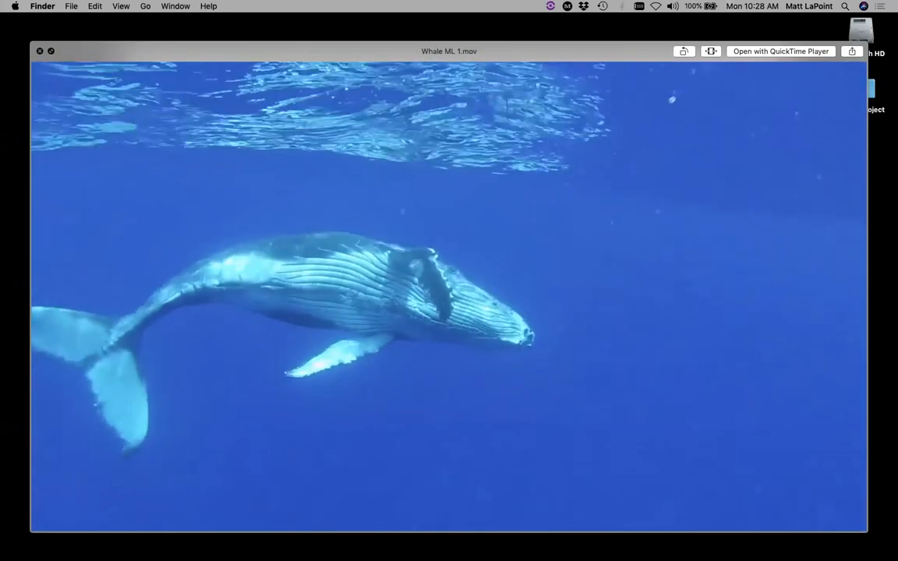
pyautogui.press('space')
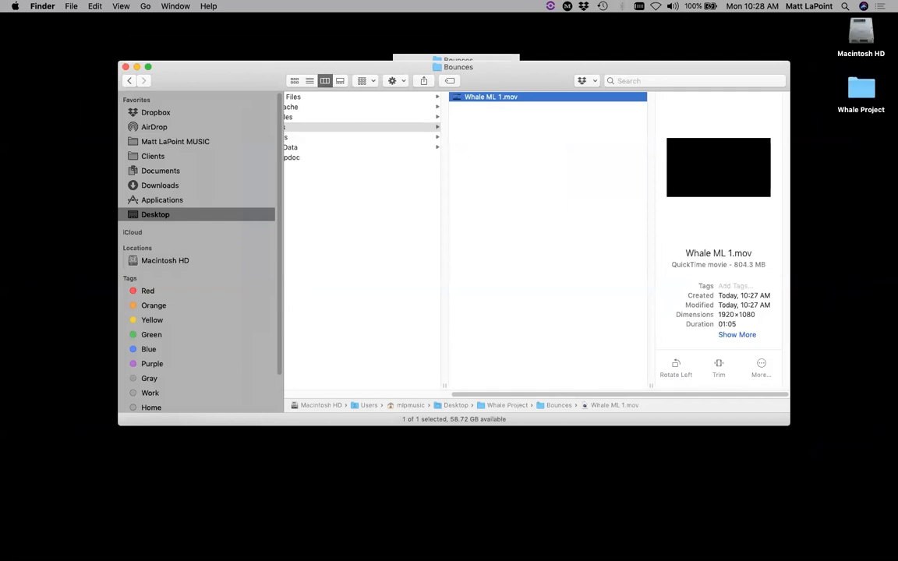
pyautogui.click(577, 149)
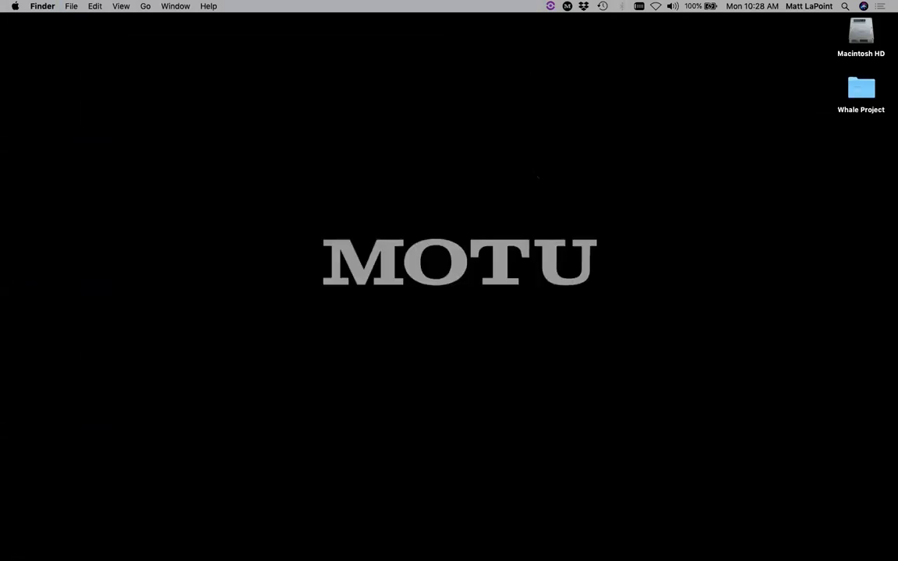